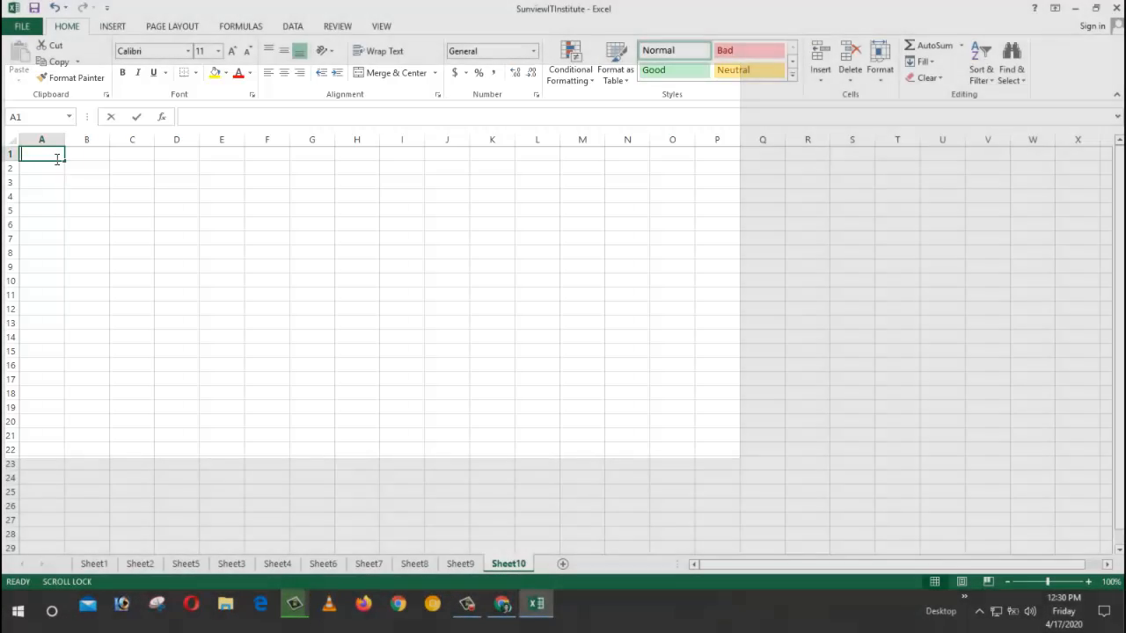
Step: Enter the heading SL in cell A2
type("S")
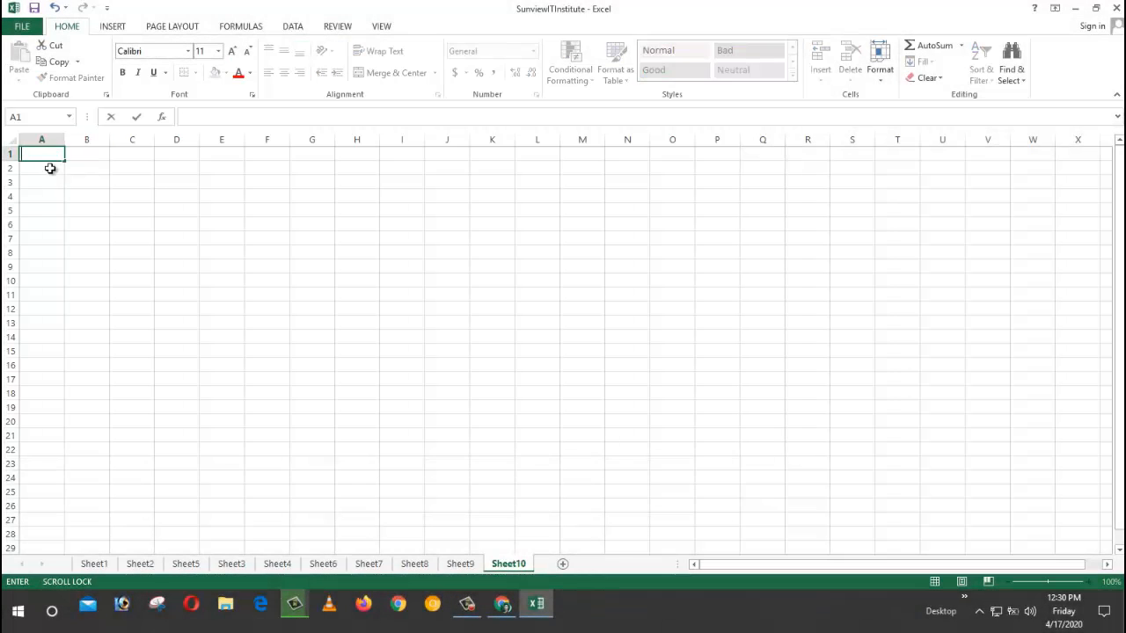
left_click(47, 170)
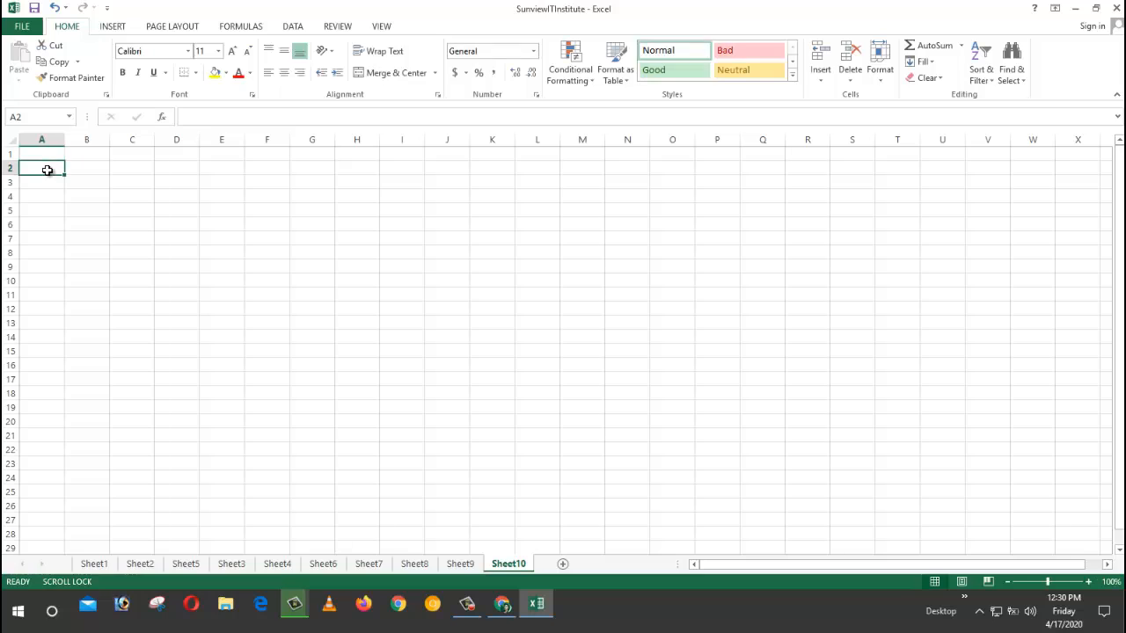
type("SL")
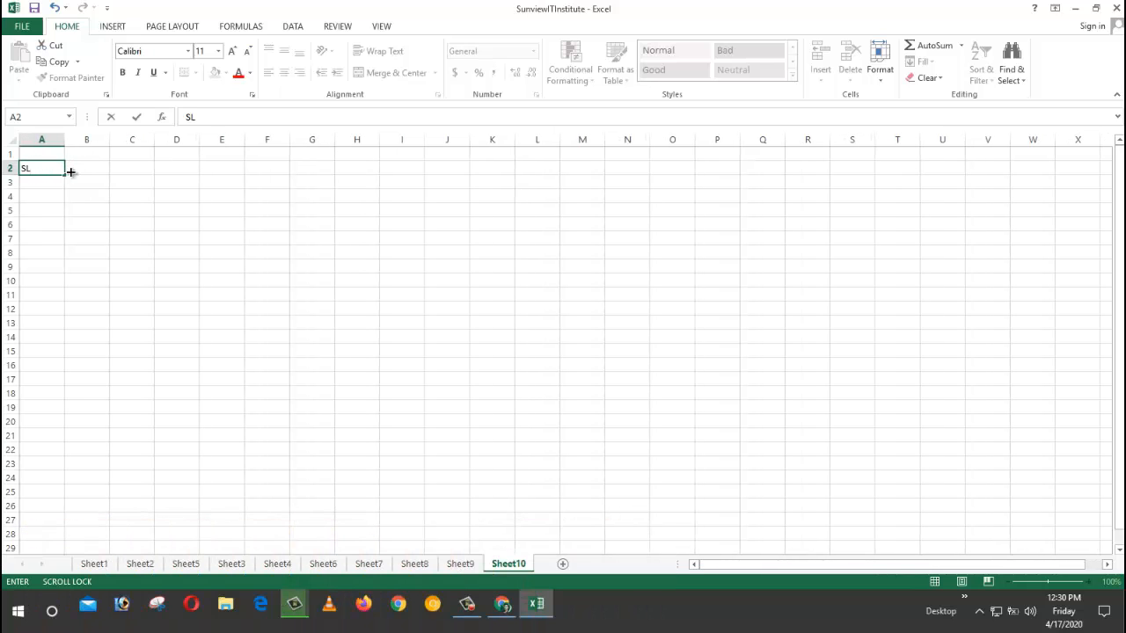
left_click(84, 169)
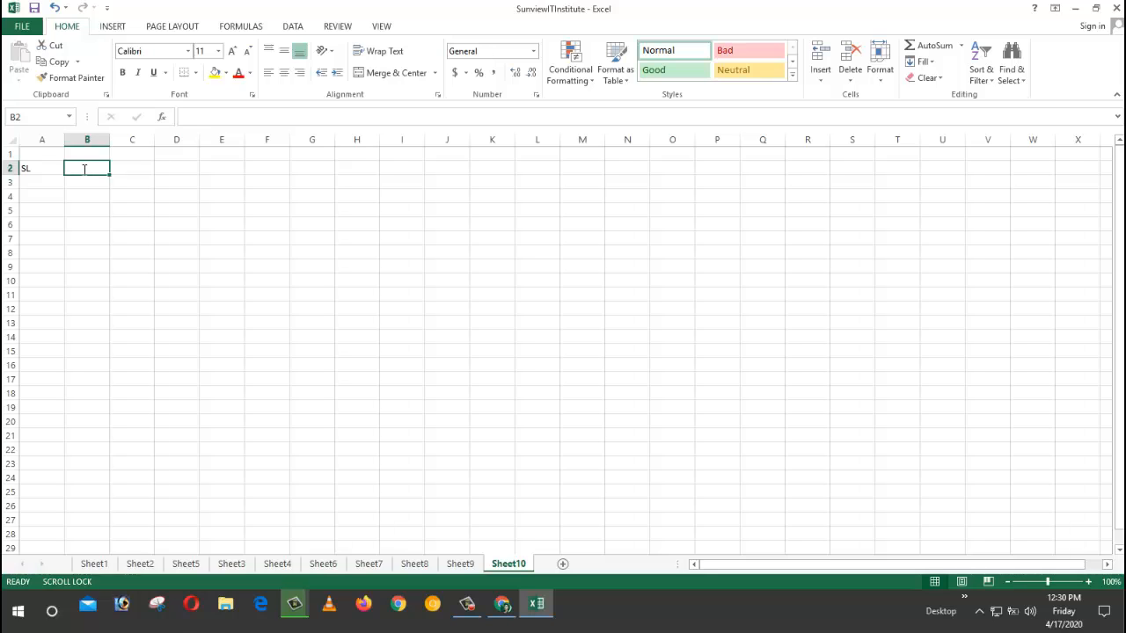
Step: Enter 'Duration of Courses' in B2 and AutoFit column B to fit it
type("Dur")
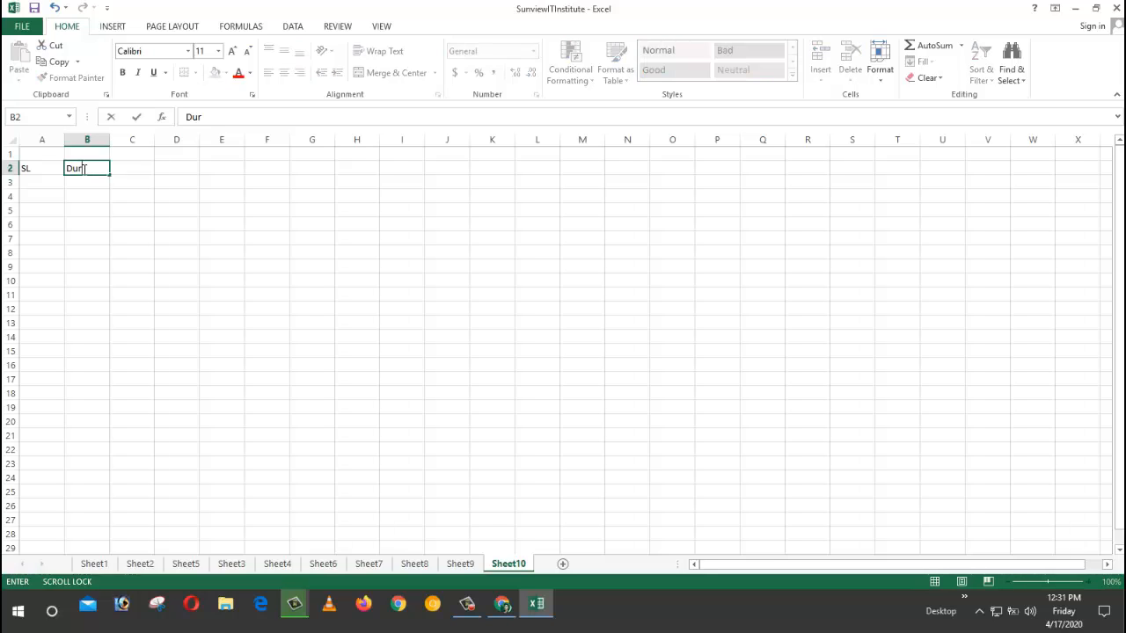
type("ation of Courses")
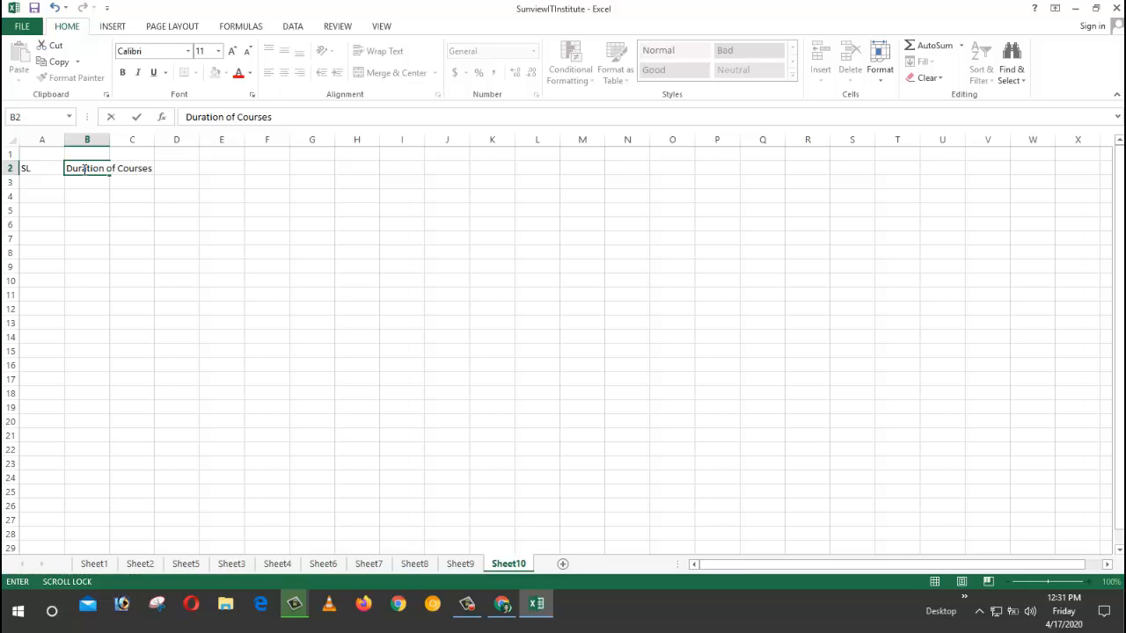
key("Right")
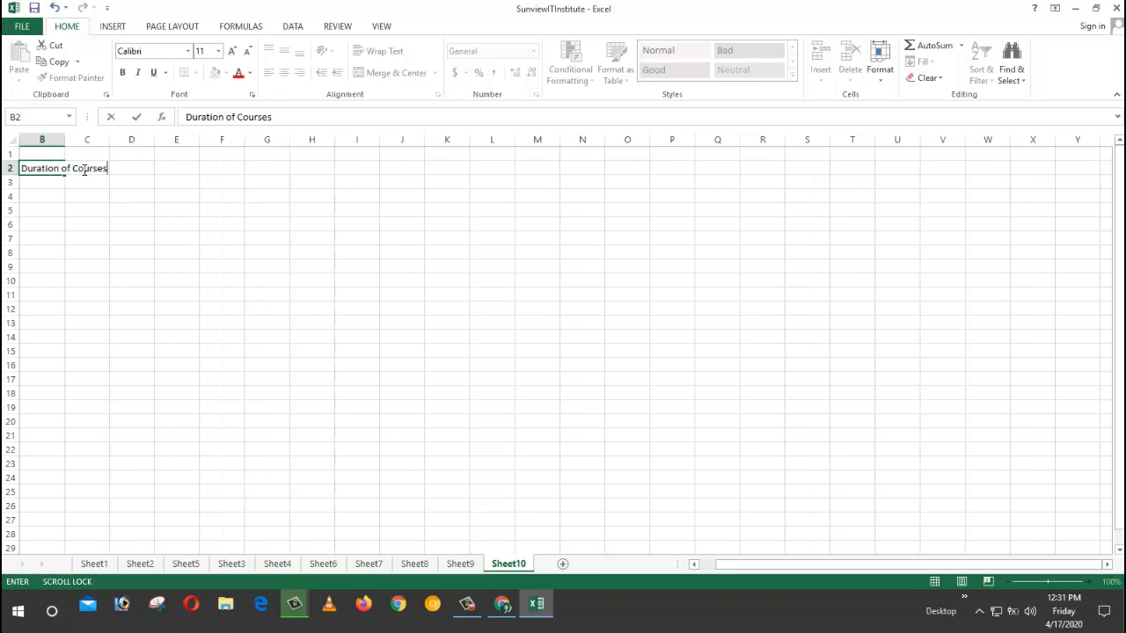
key("Right")
key("Left")
key("Left")
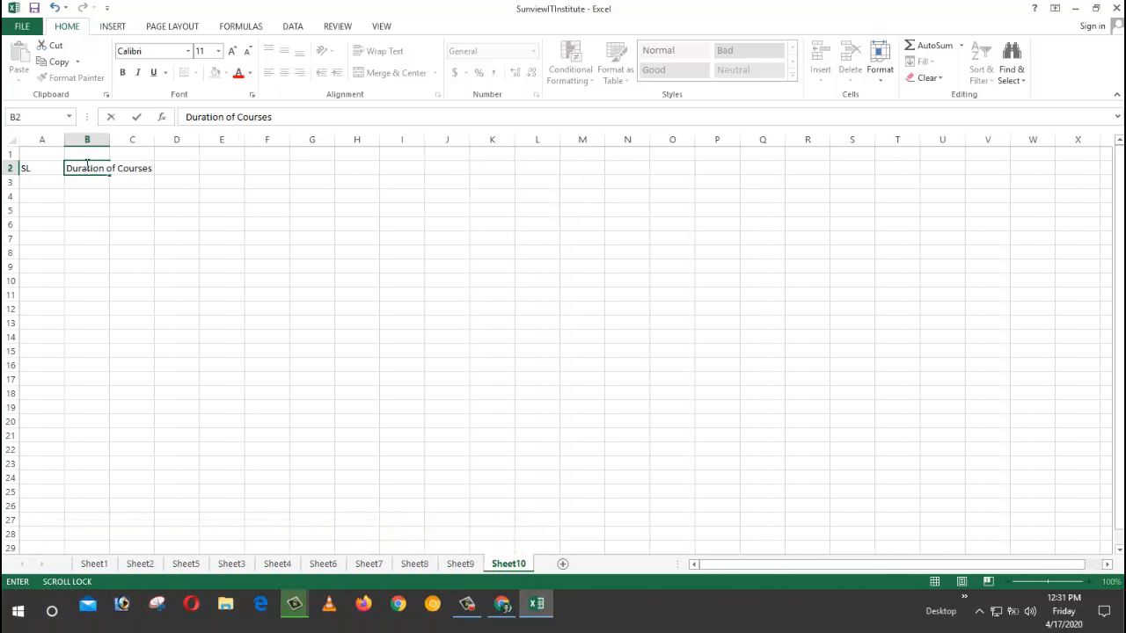
left_click(104, 139)
double_click(109, 139)
left_click(179, 224)
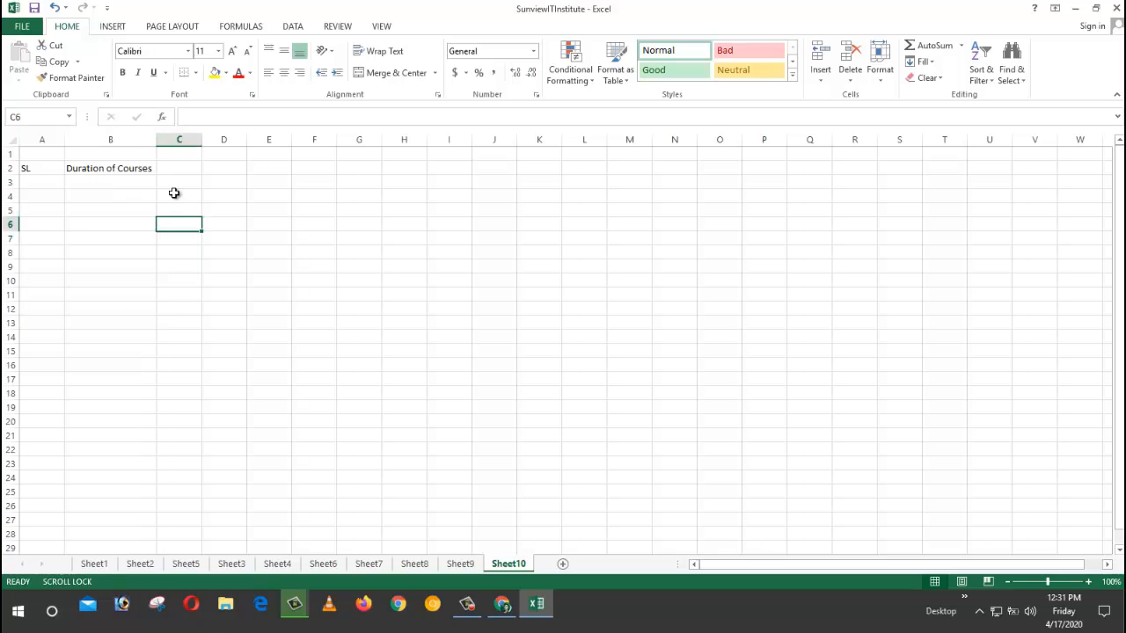
left_click(174, 168)
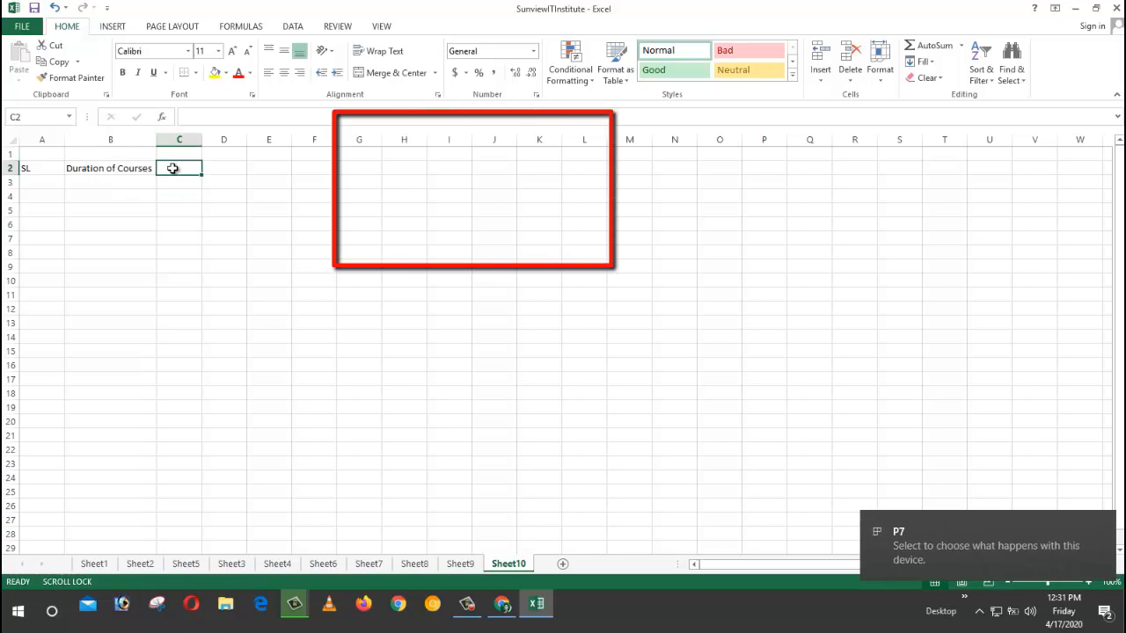
Step: Add the headings Bangla 1st in C2 and Bangla 2nd in D2
type("Ban")
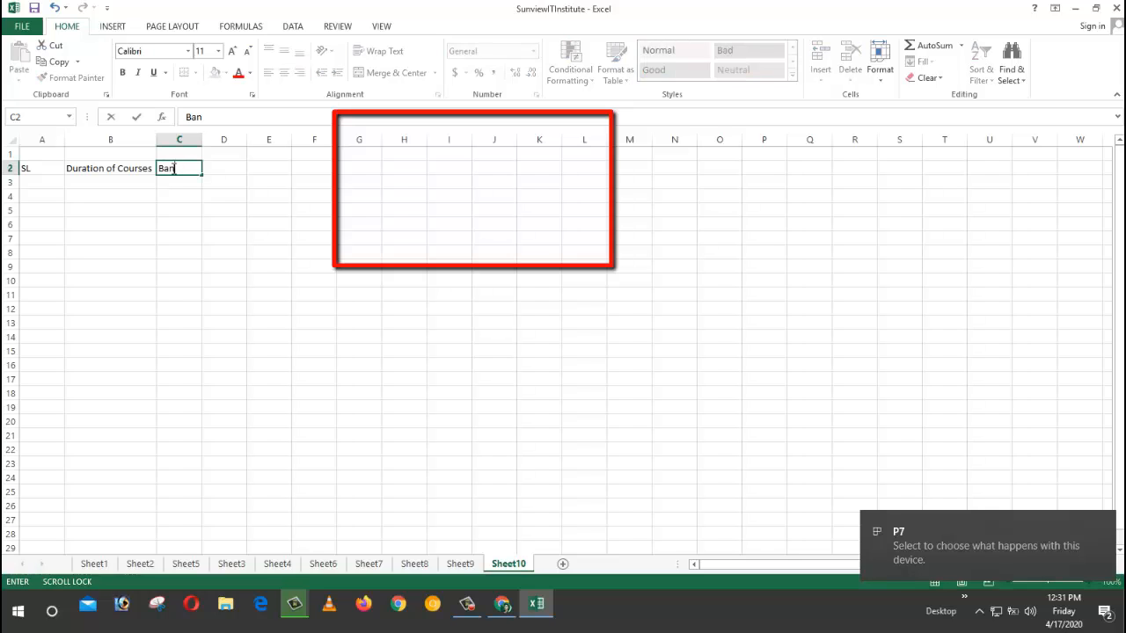
type("gla")
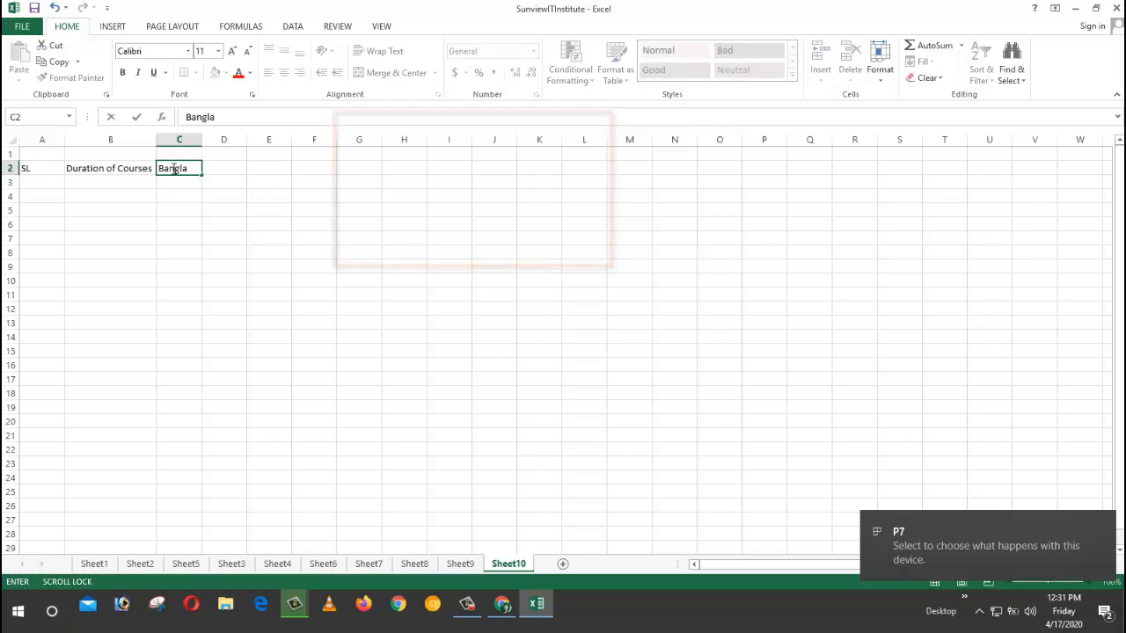
type(" 1s")
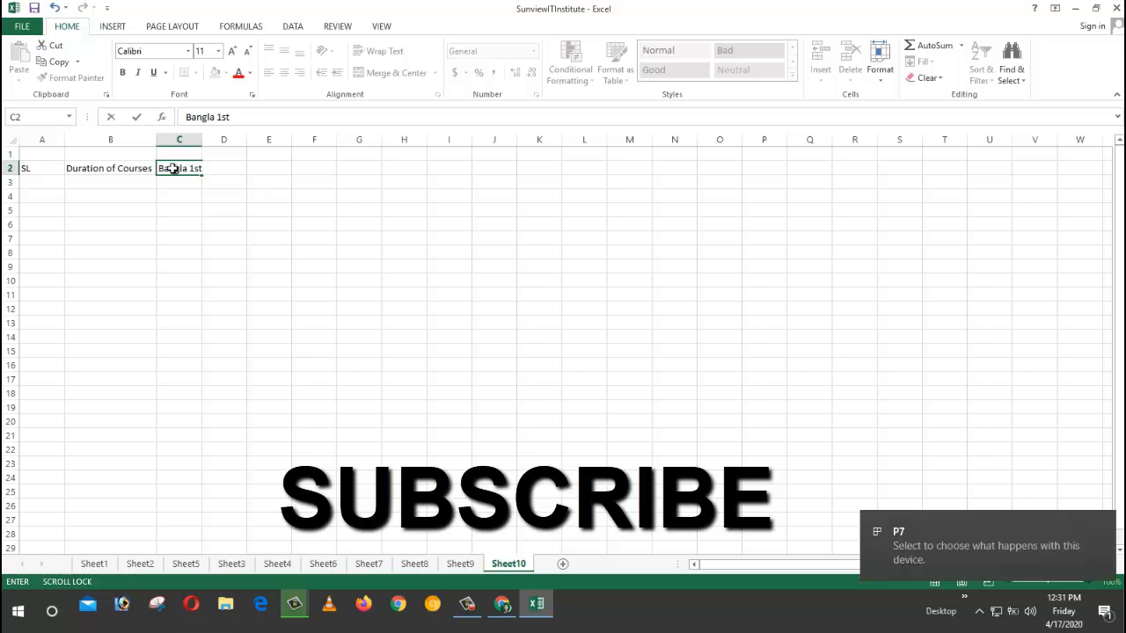
type("t")
scroll(172, 168, "down", 1)
scroll(172, 168, "up", 1)
left_click(223, 167)
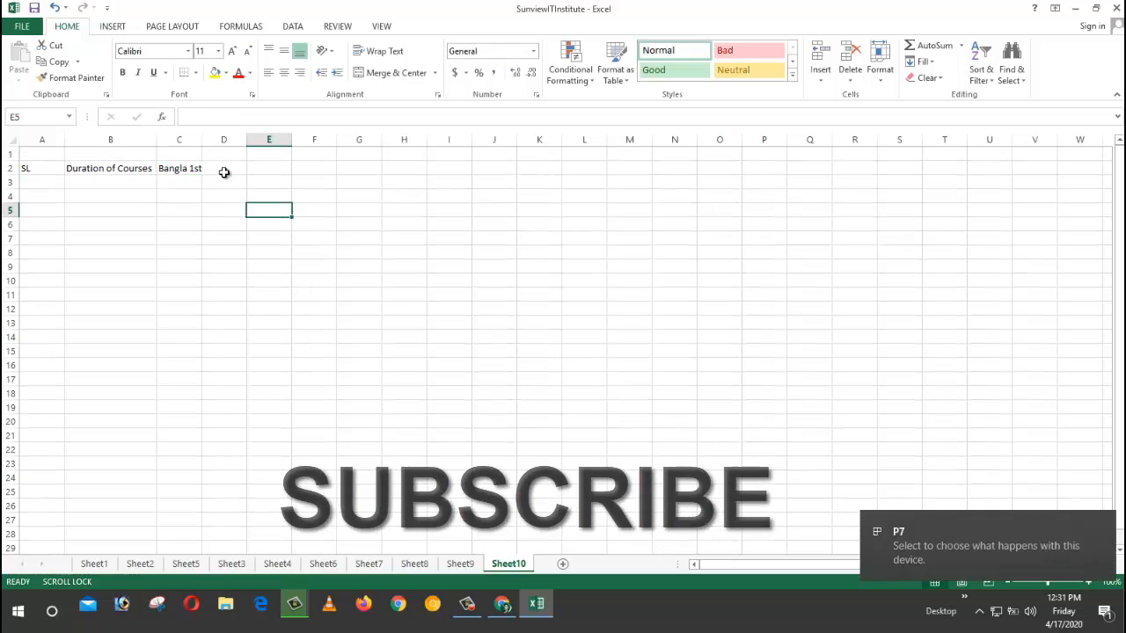
type("Bang")
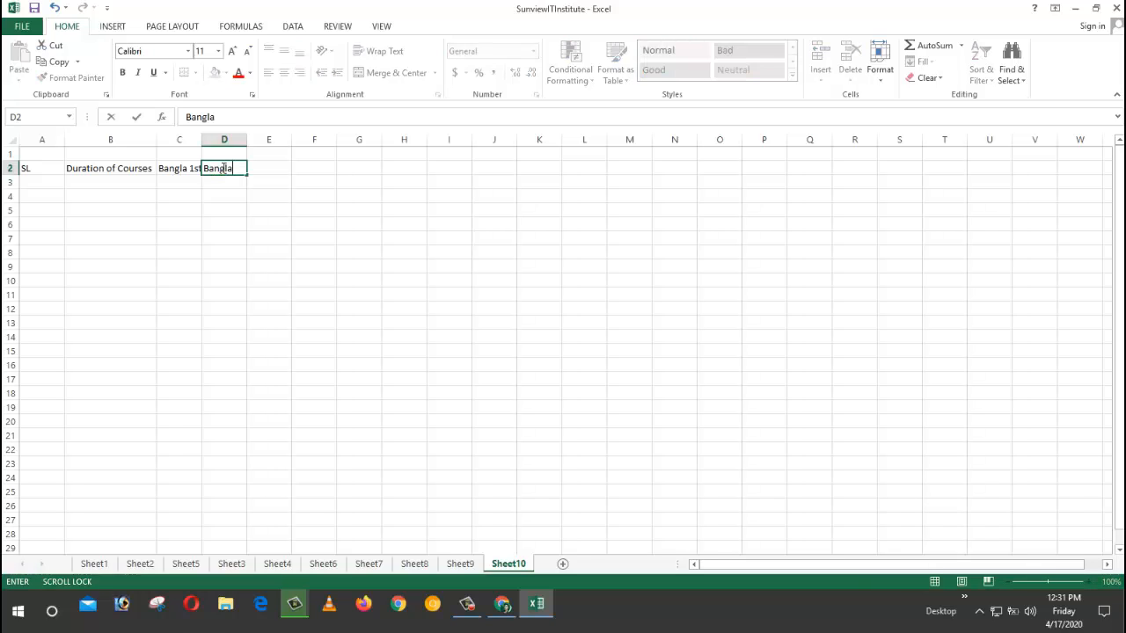
type("la 2nd")
key("Return")
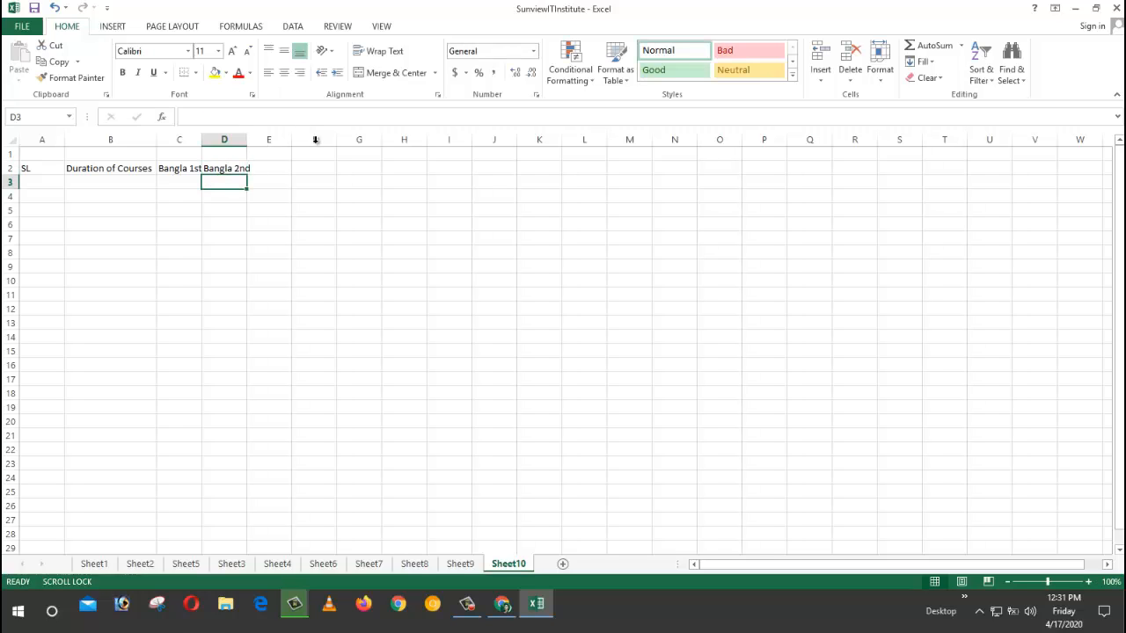
Step: Add the headings English 1st in E2 and english 2nd in F2
left_click(269, 170)
type("e")
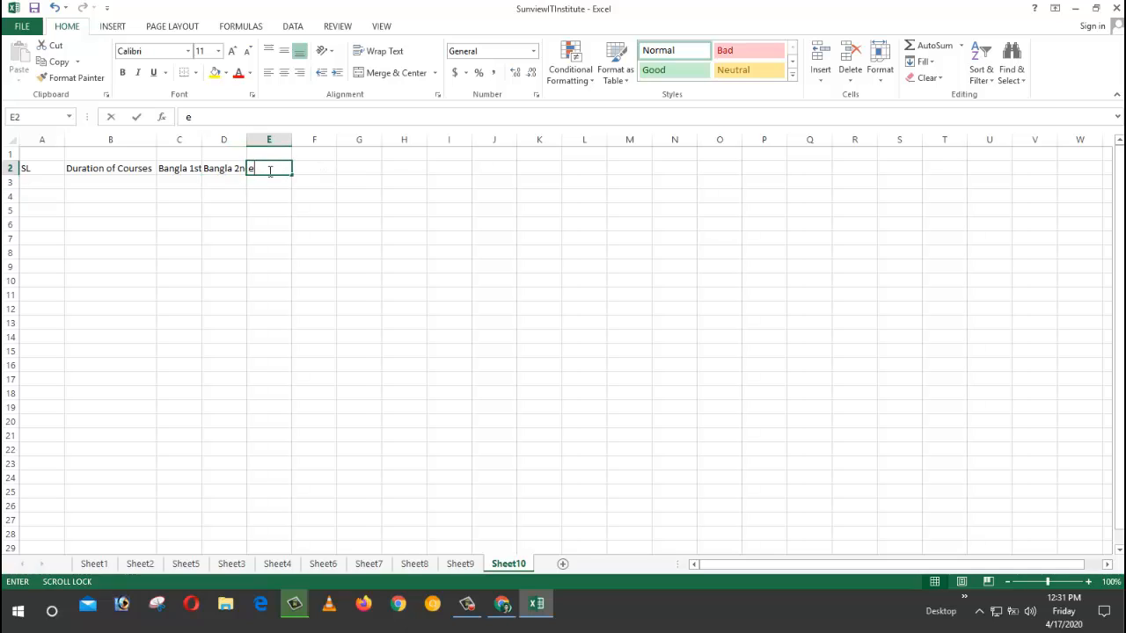
type("ngli")
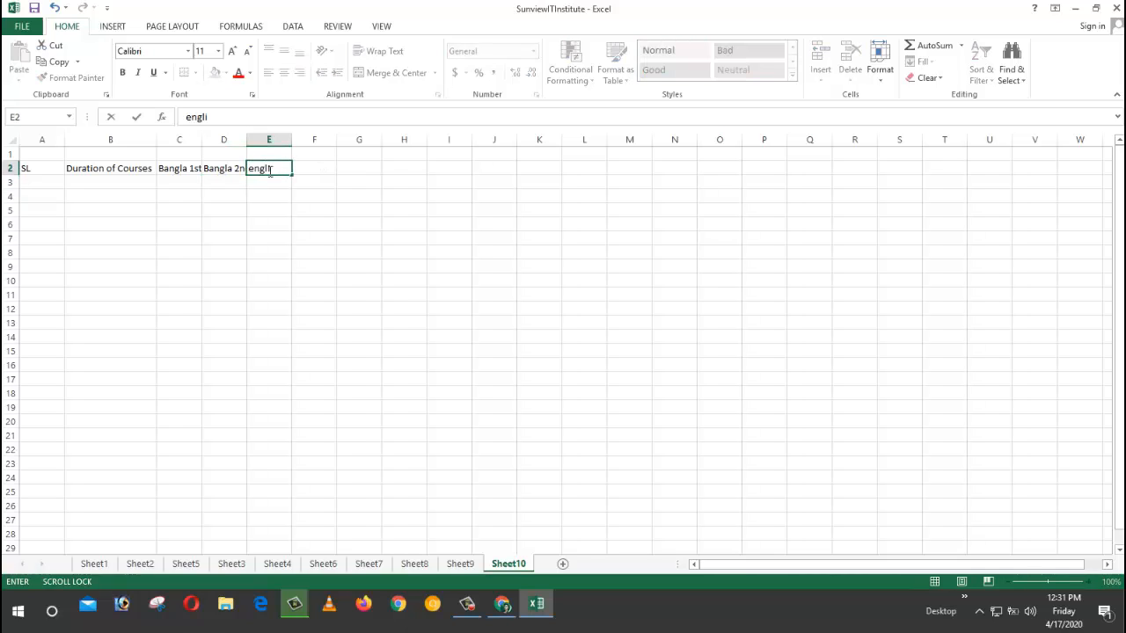
key("BackSpace")
key("BackSpace")
key("BackSpace")
key("BackSpace")
key("BackSpace")
type("E")
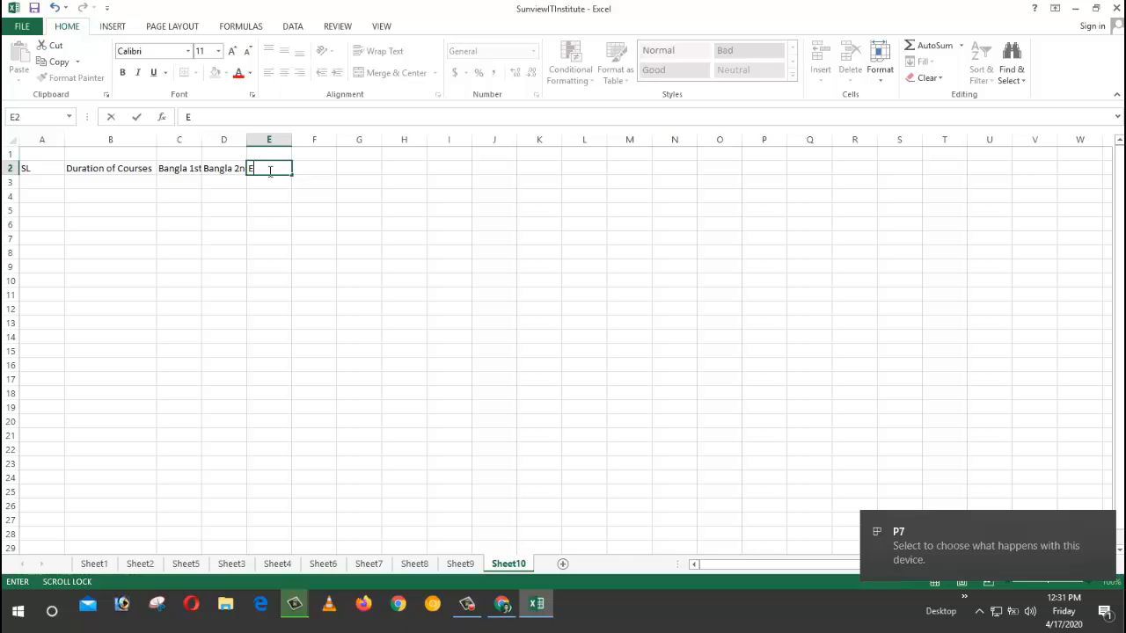
type("nglish")
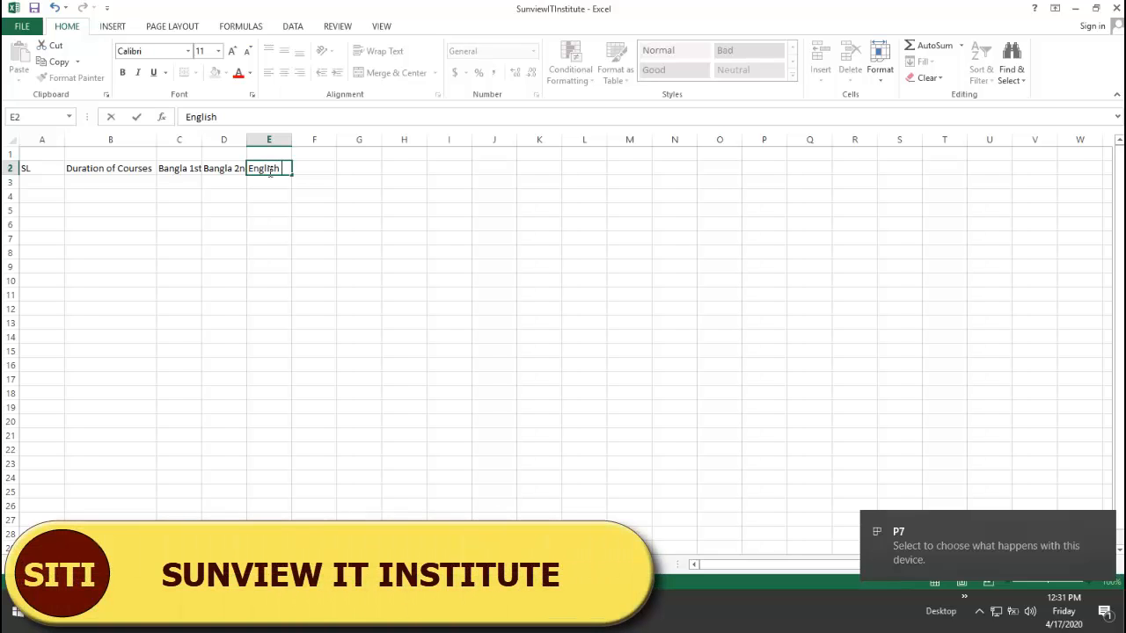
type(" 1")
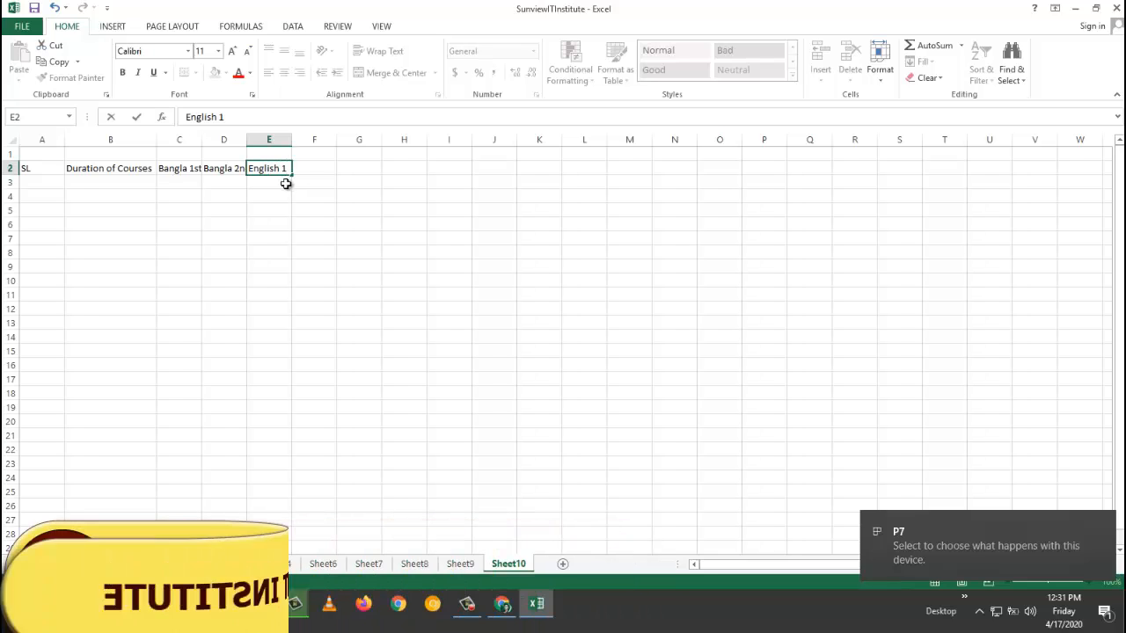
type("st")
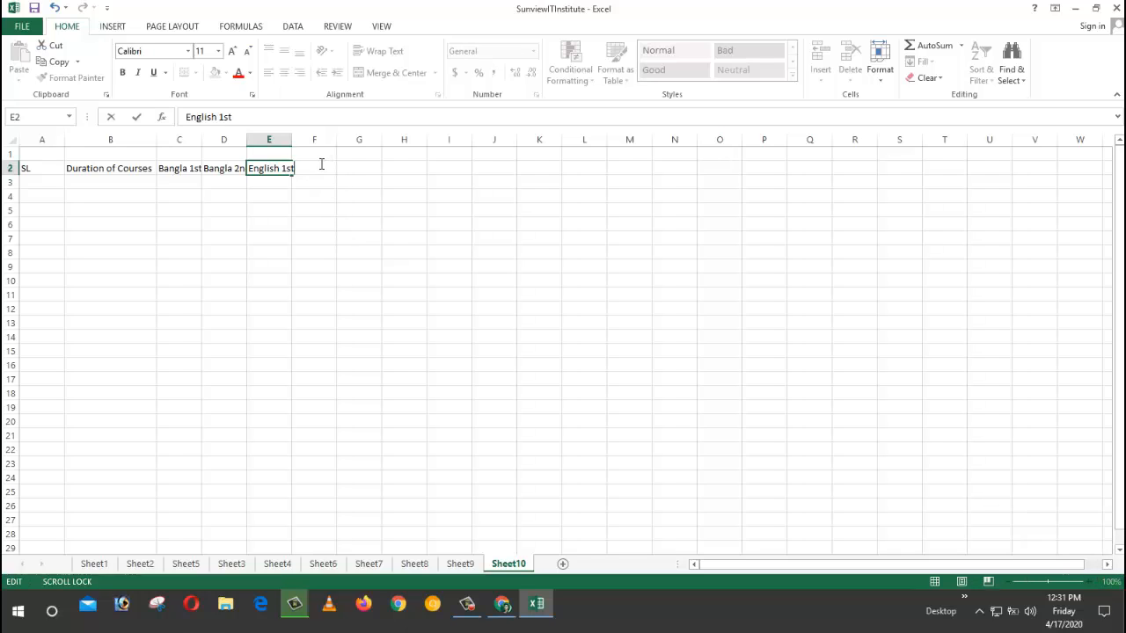
left_click(314, 188)
left_click(307, 164)
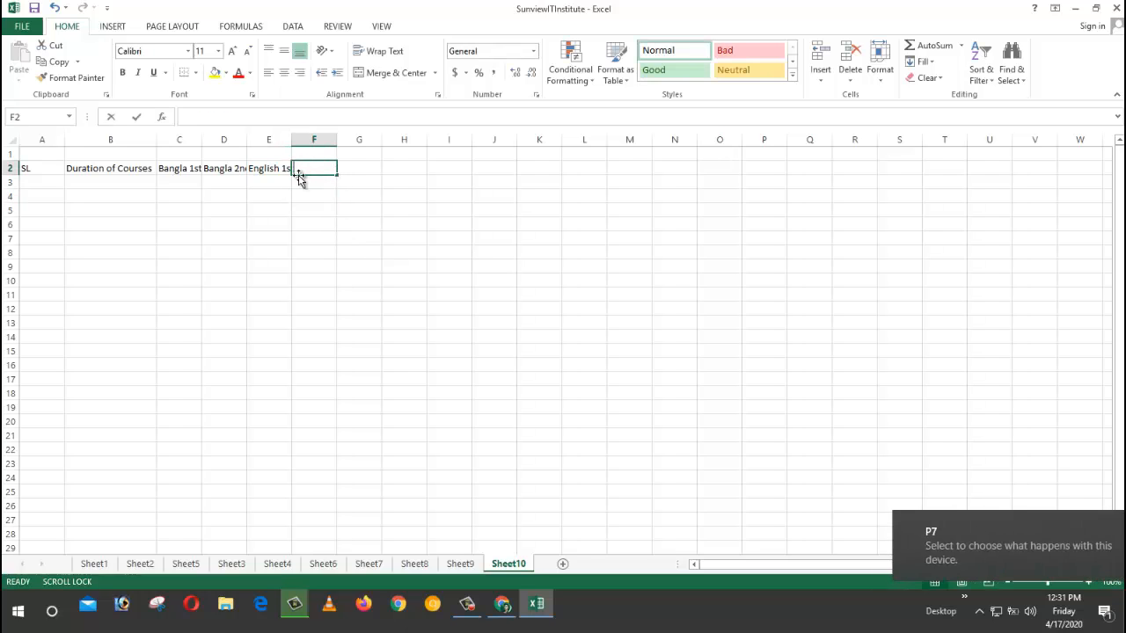
type("english 2")
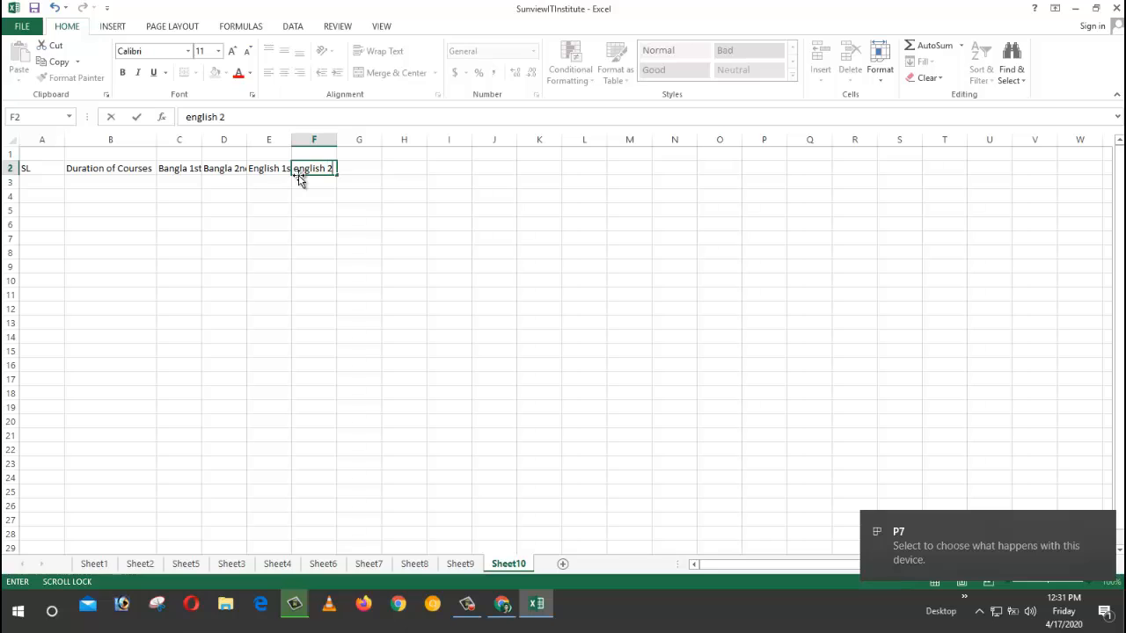
type("nd")
left_click(406, 264)
Step: Add the headings Math in G2 and Histori in H2
left_click(367, 171)
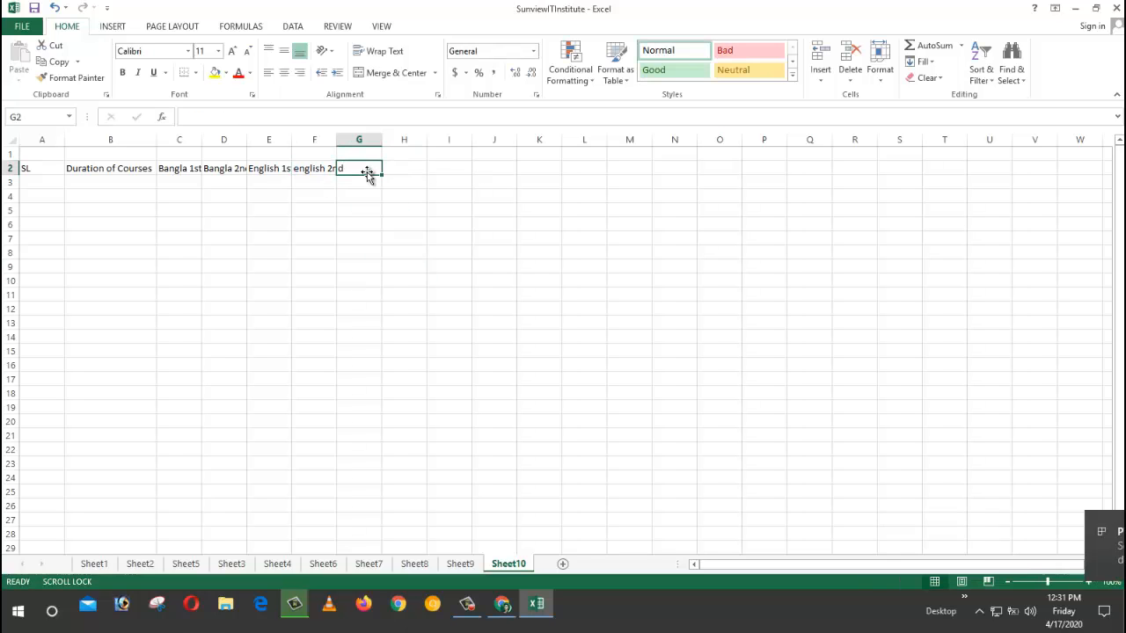
type("Math")
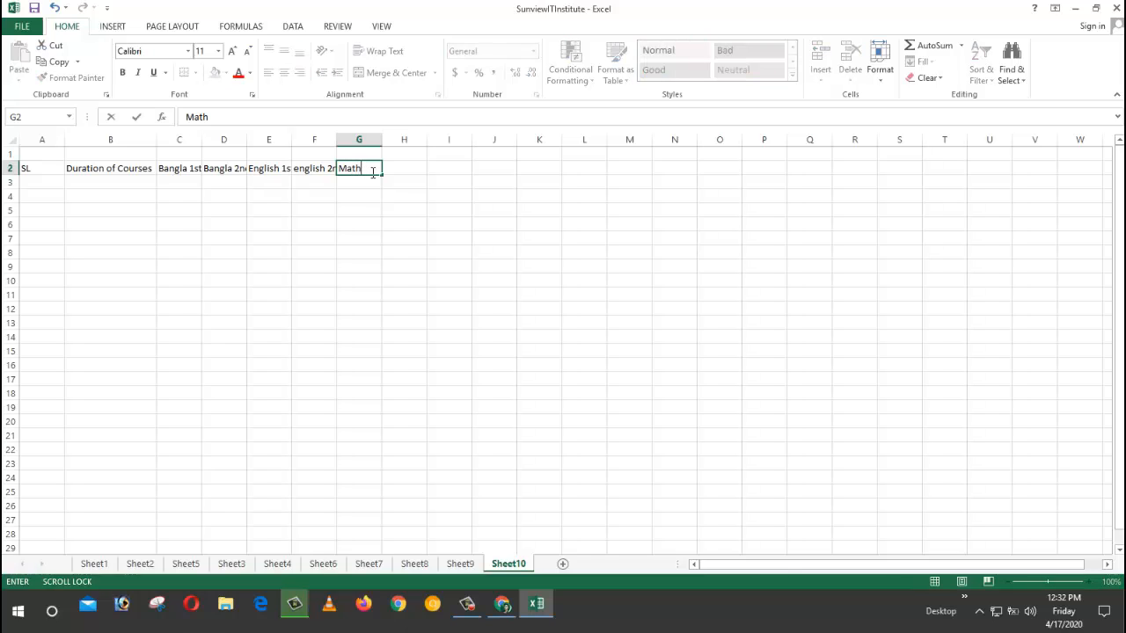
left_click(409, 168)
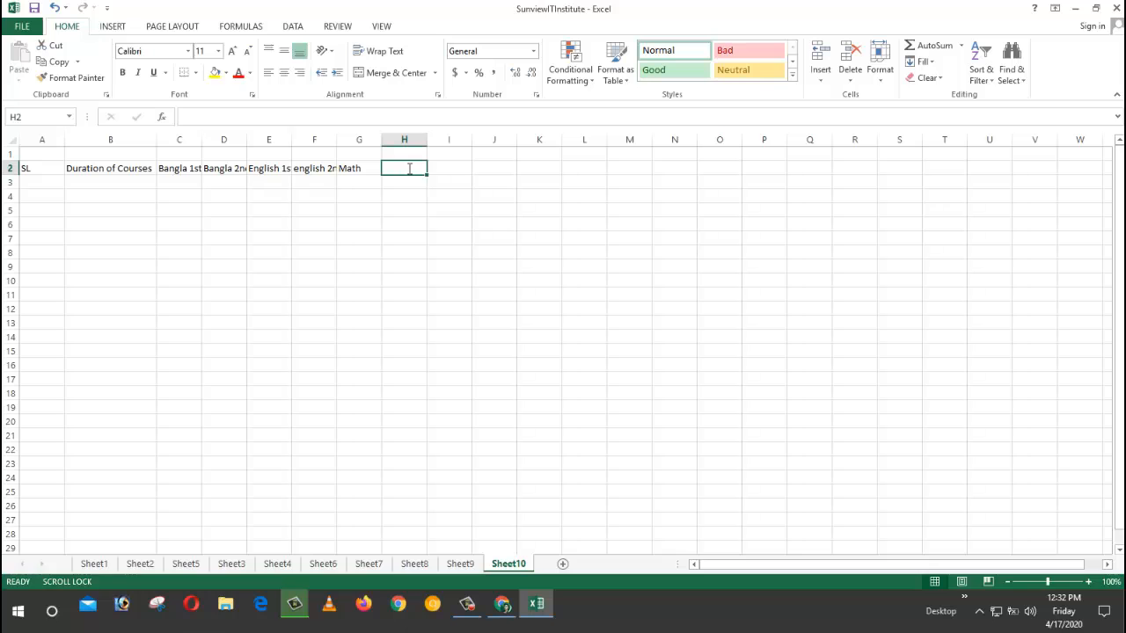
type("Histori")
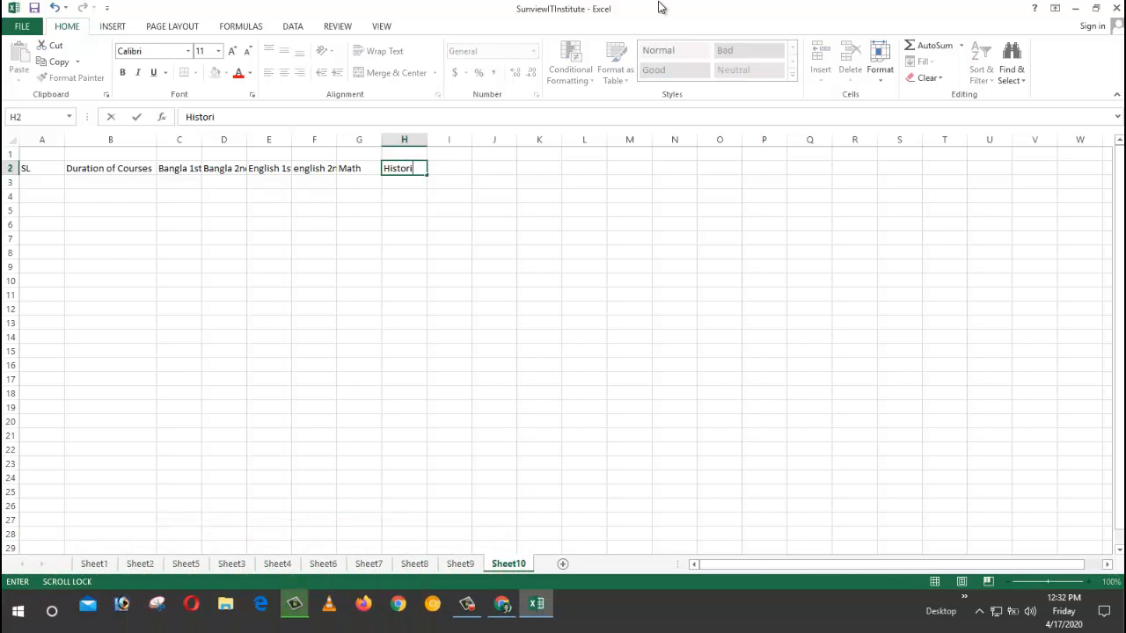
left_click(445, 168)
Step: Fix the I2 heading to read Economic and add Logic in J2
type("E")
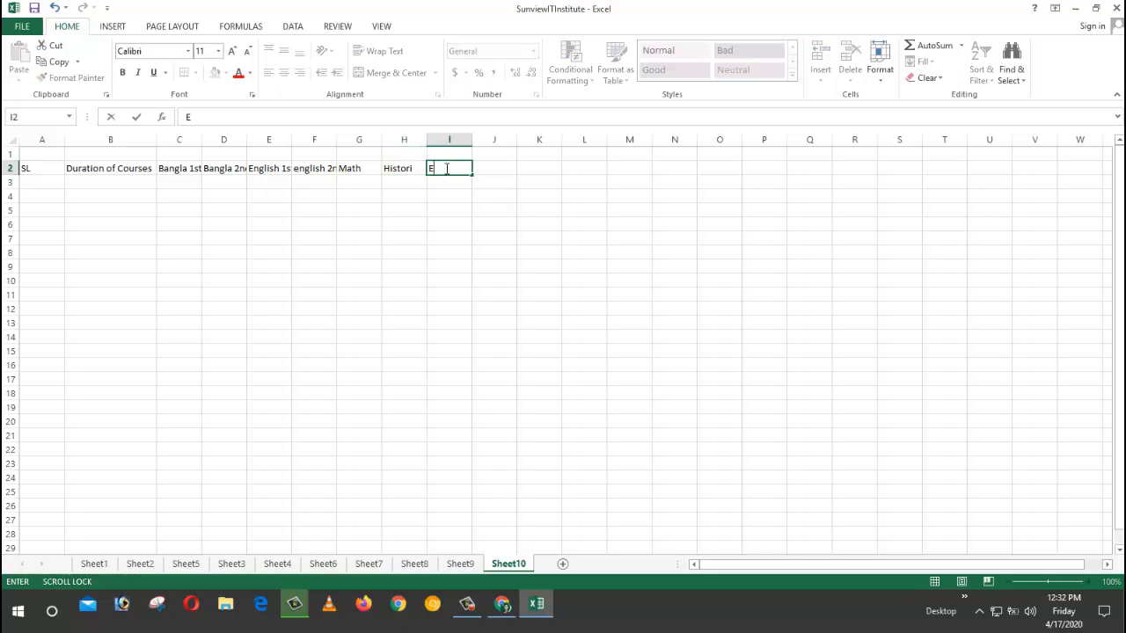
type("conimi")
type("c")
key("BackSpace")
key("BackSpace")
key("BackSpace")
key("BackSpace")
key("BackSpace")
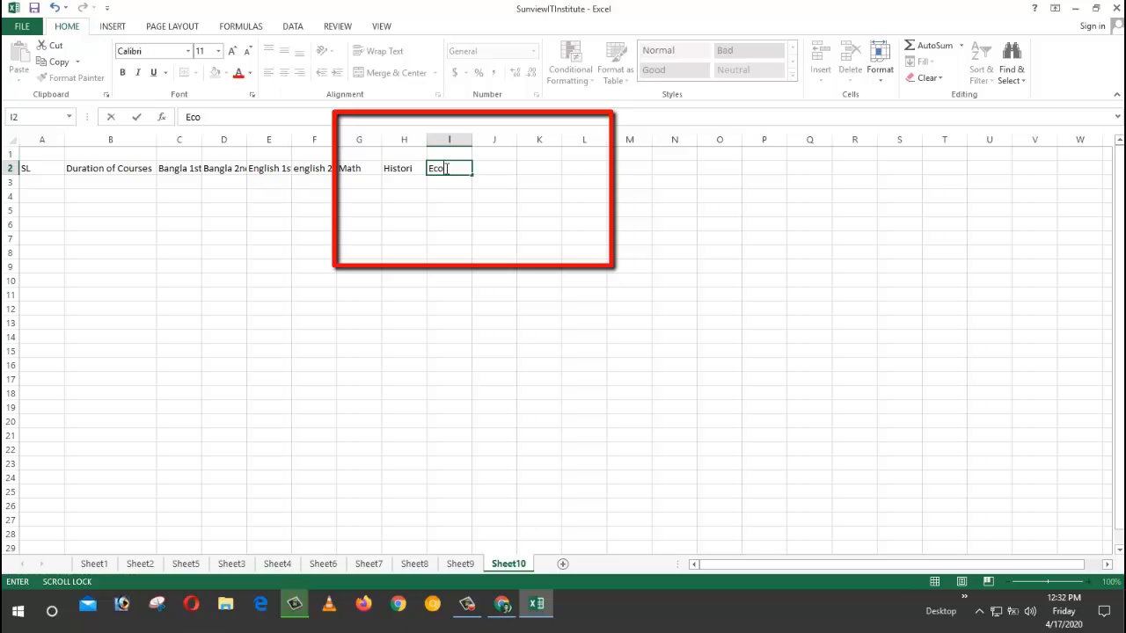
type("nomic")
left_click(620, 205)
left_click(497, 183)
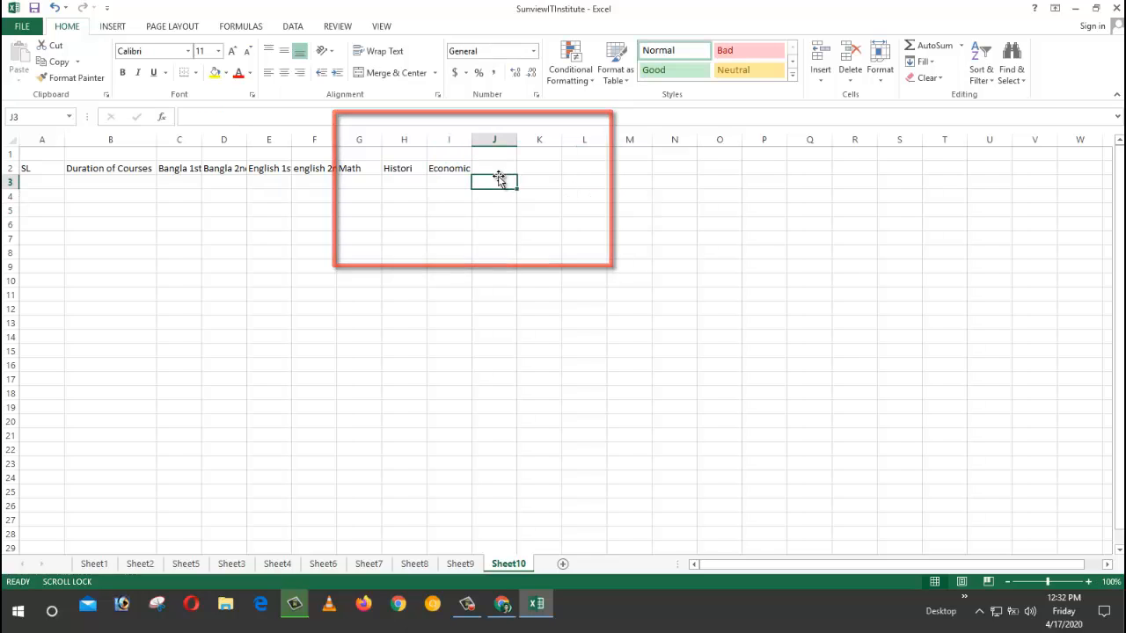
left_click(496, 170)
type("Lo")
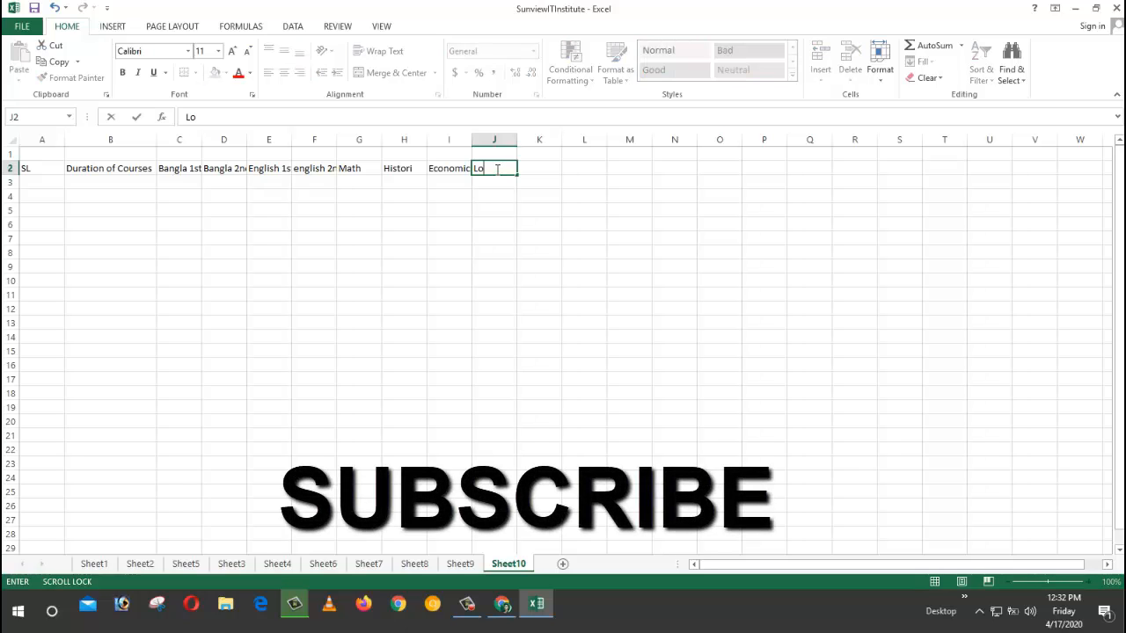
type("gic")
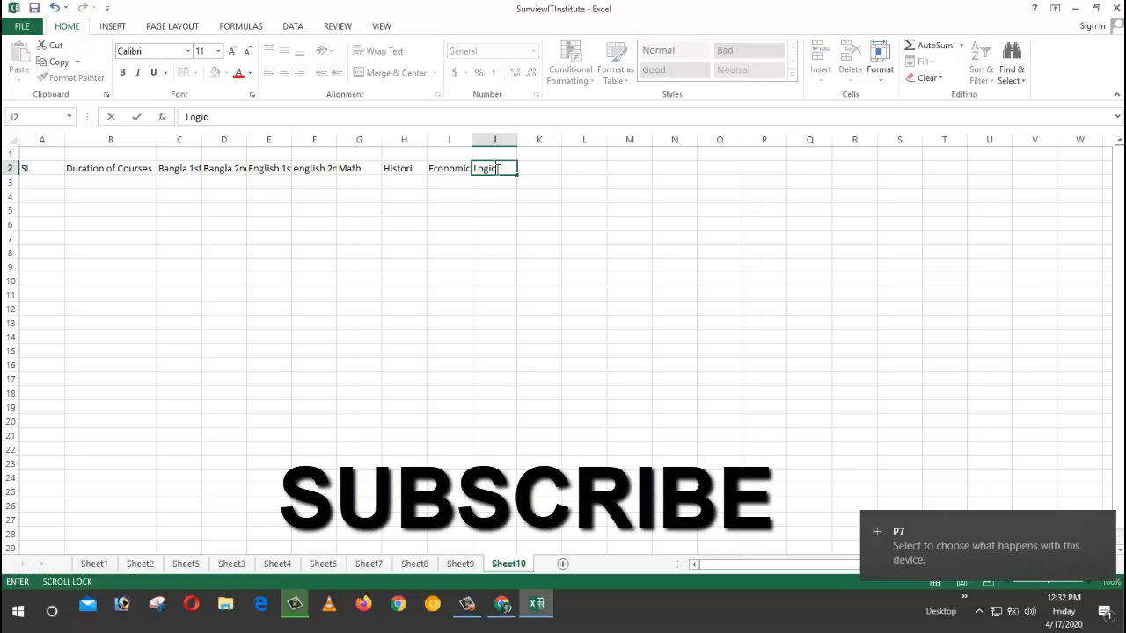
left_click(604, 296)
Step: Enter 1 and 2 in A3:A4 and fill the series down to 10 in A12
left_click_drag(497, 171, 99, 170)
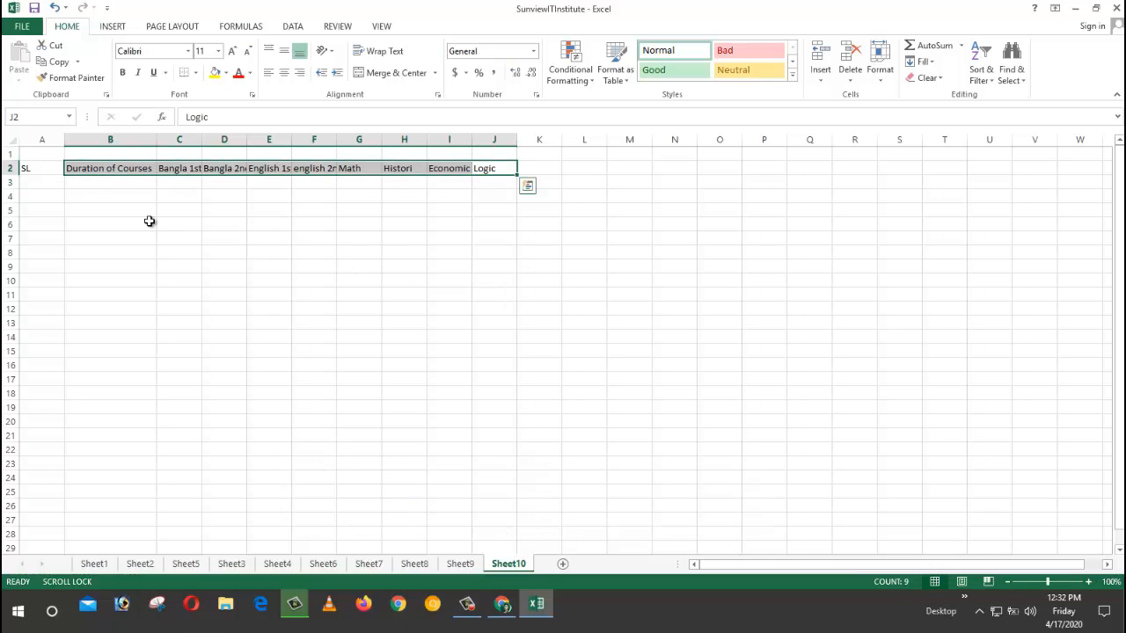
left_click(50, 181)
type("1")
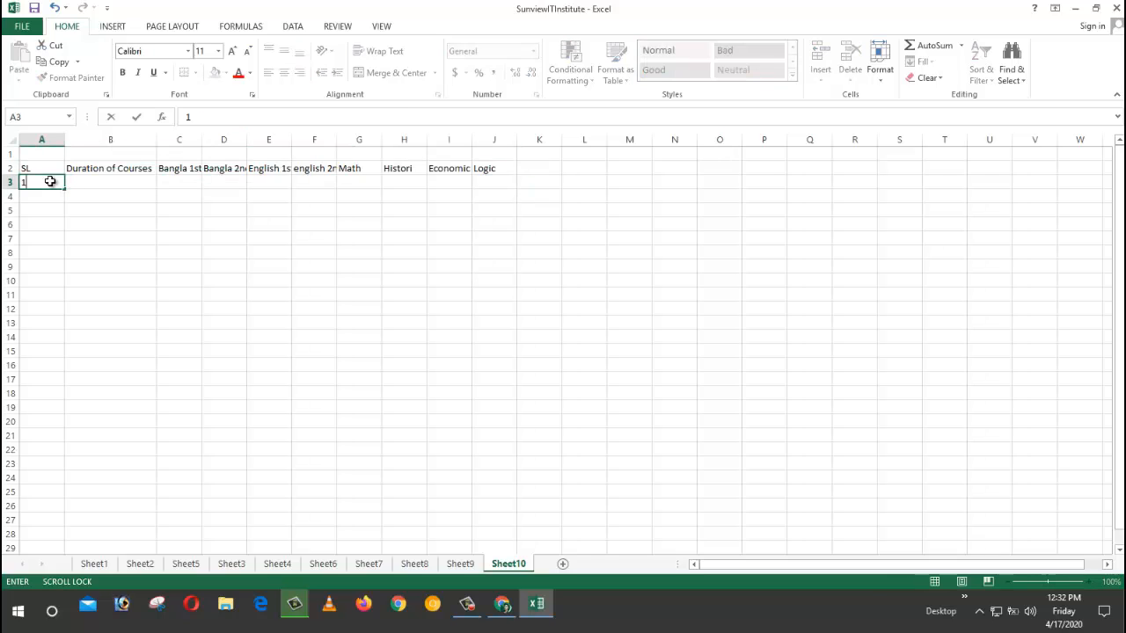
scroll(50, 182, "down", 1)
key("Return")
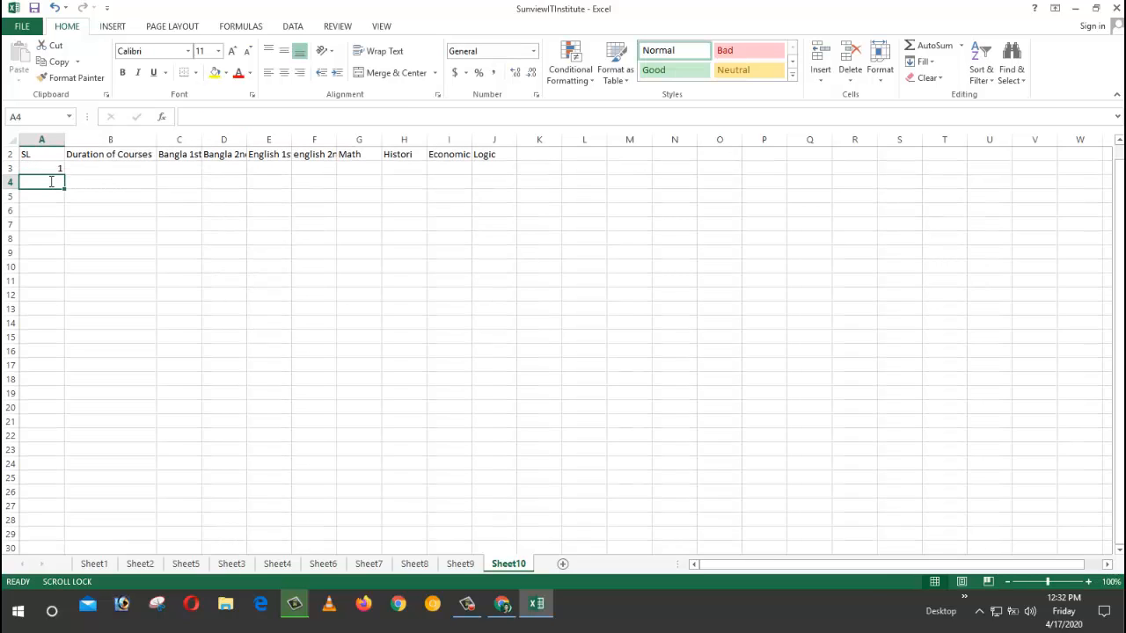
type("2")
left_click_drag(33, 169, 72, 230)
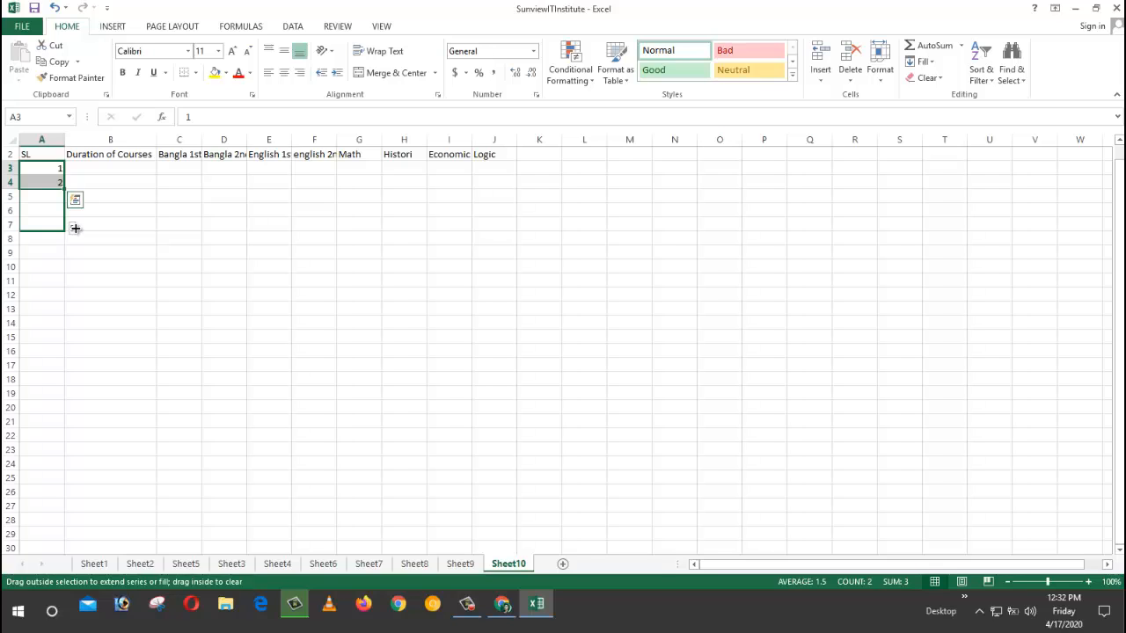
left_click_drag(75, 228, 75, 307)
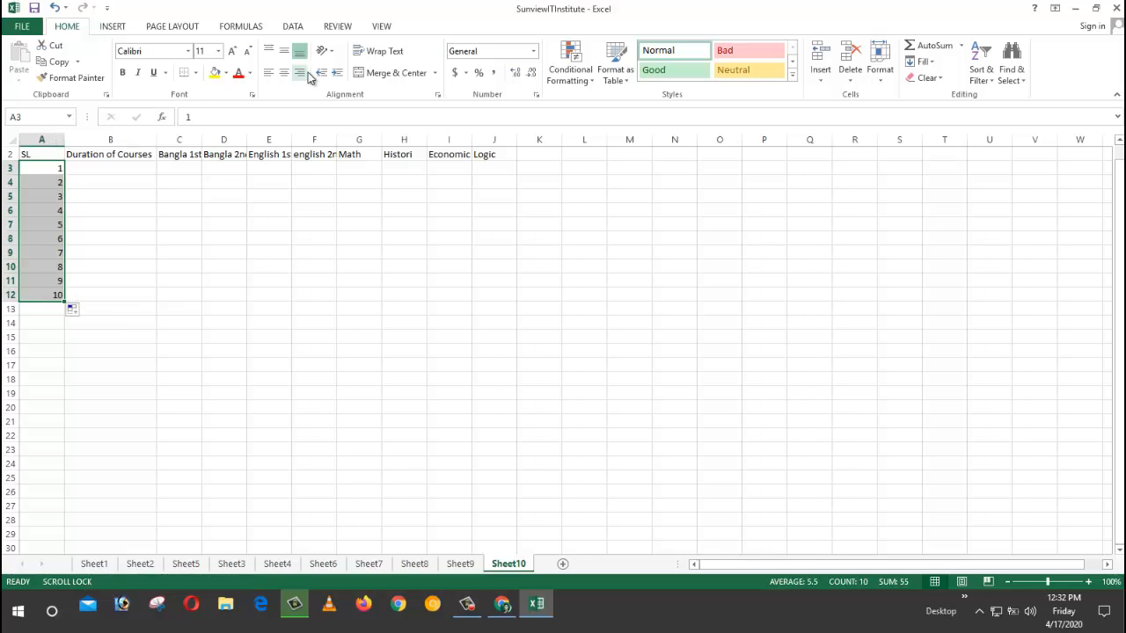
Step: Center the serial numbers vertically and horizontally, then narrow column A to fit them
left_click(284, 51)
left_click(278, 75)
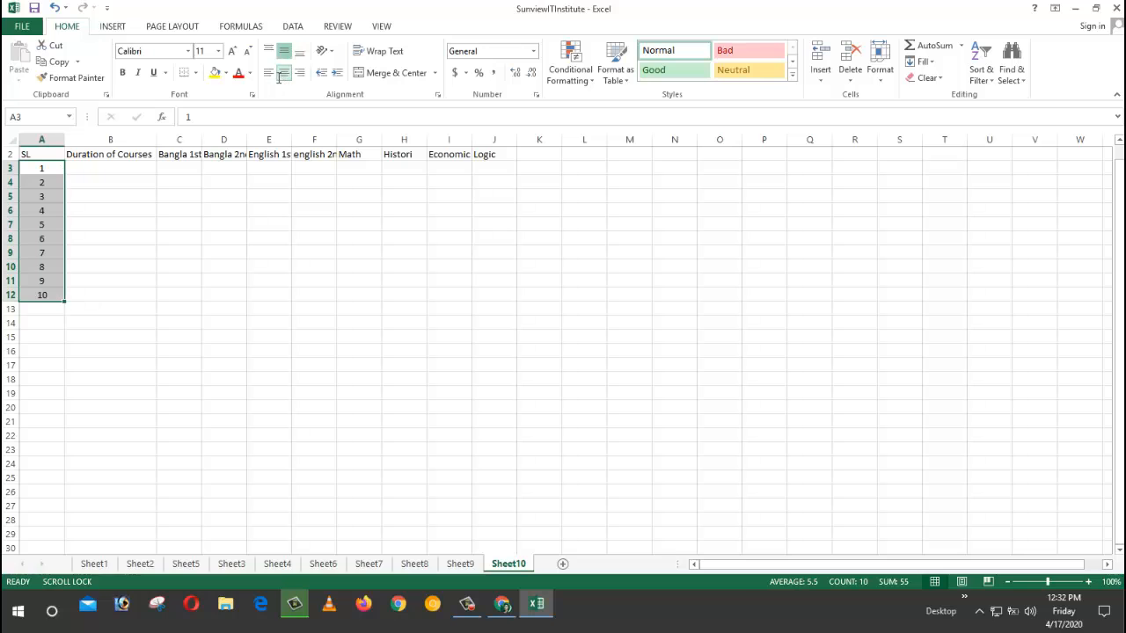
left_click_drag(65, 139, 33, 141)
left_click(87, 173)
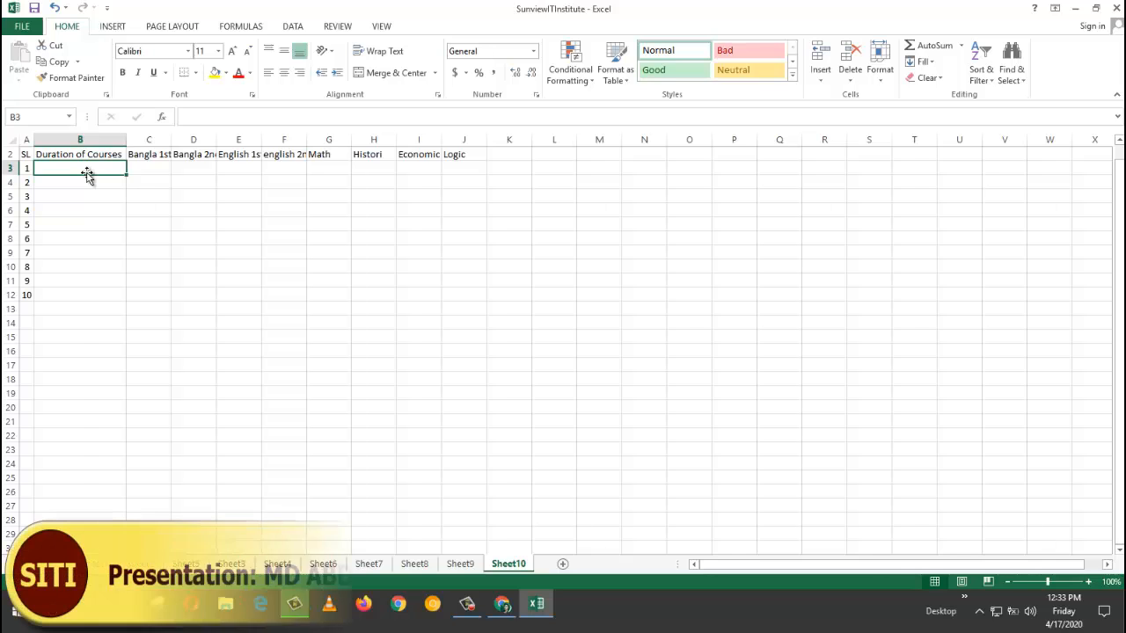
Step: Enter 2019-20 as the course duration in B3
type("2019")
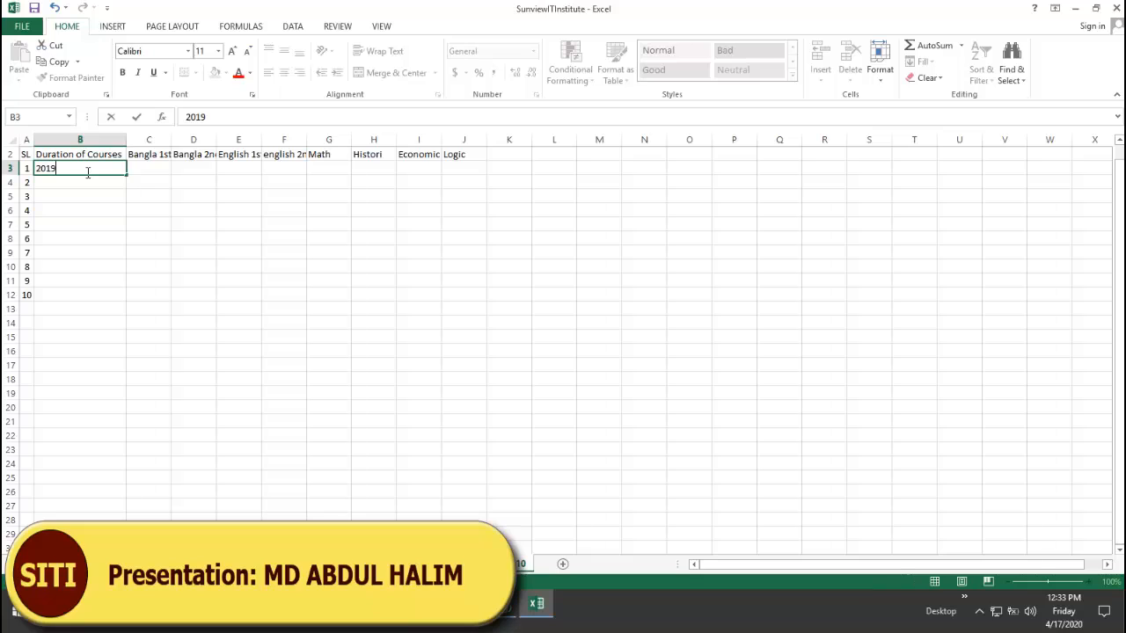
type("-")
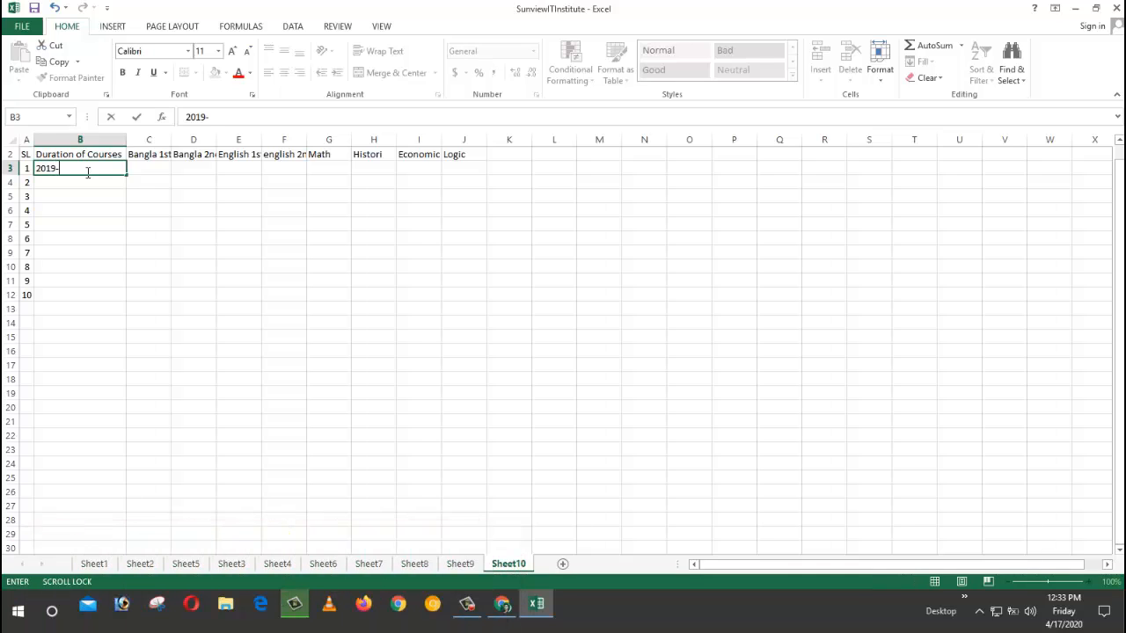
type("20")
left_click(126, 174)
left_click(152, 181)
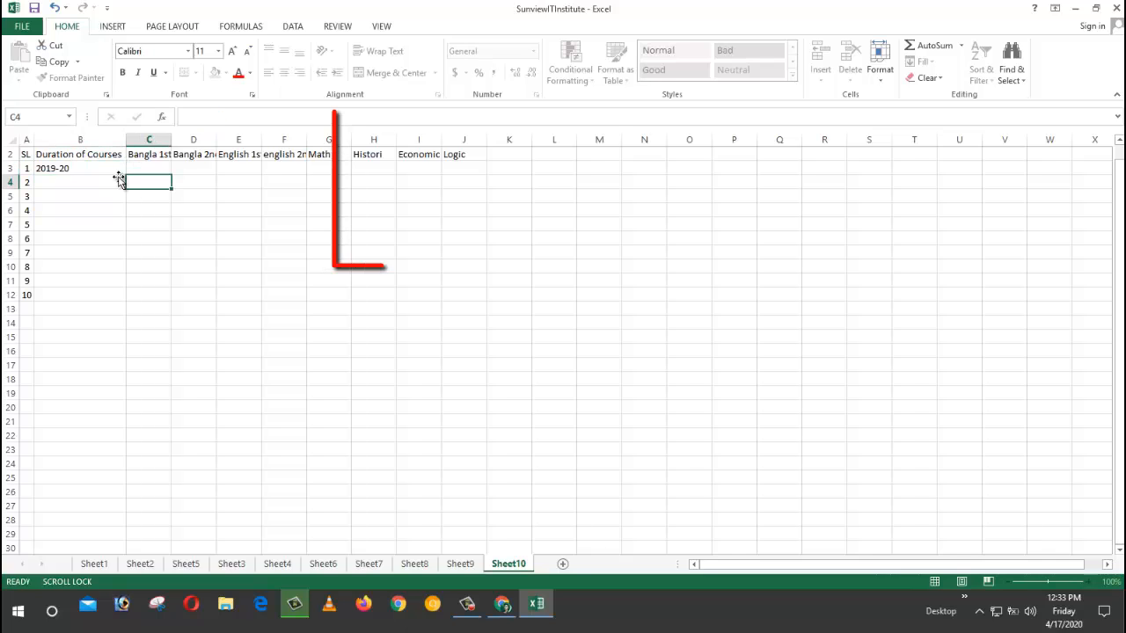
left_click(120, 171)
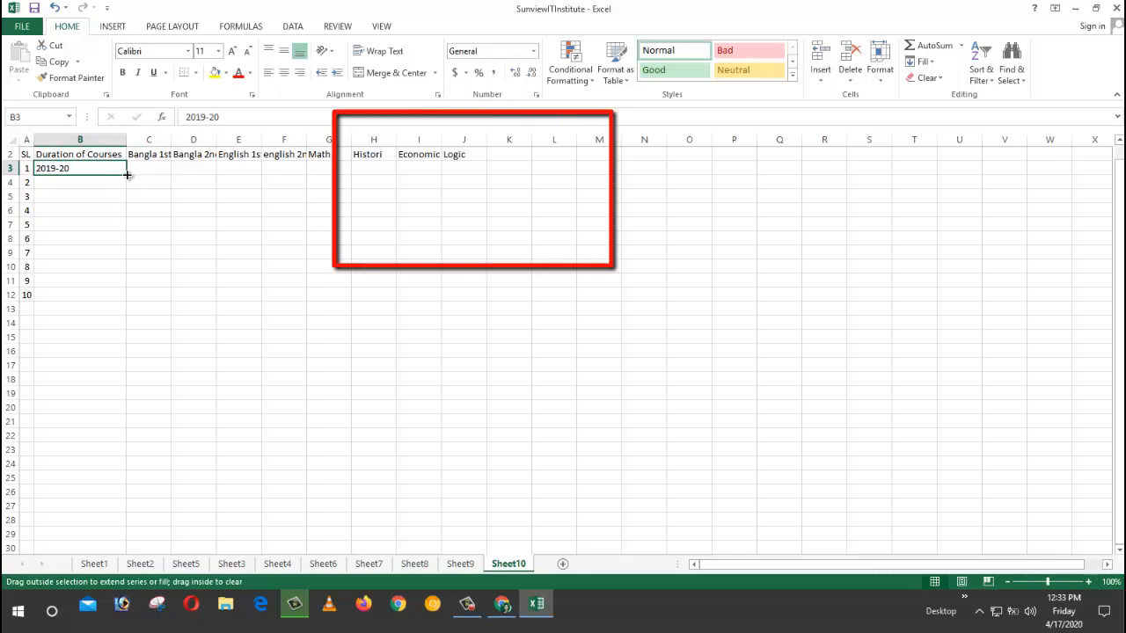
left_click_drag(128, 175, 122, 298)
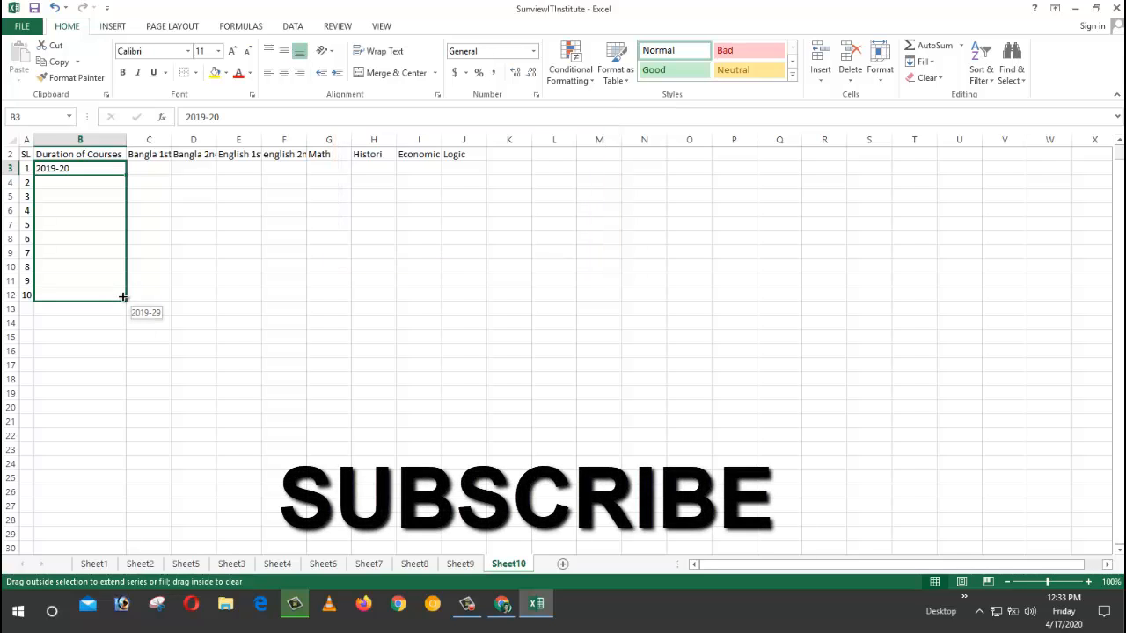
left_click_drag(123, 296, 124, 297)
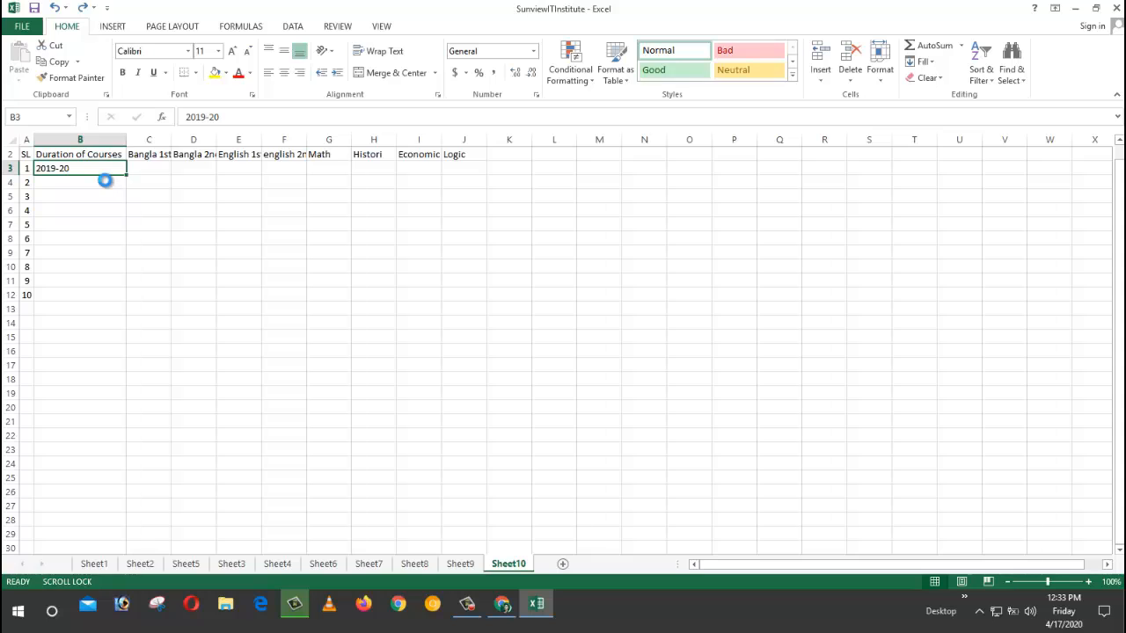
Step: Copy the 2019-20 entry from B3 into B4
key("ctrl+c")
key("Down")
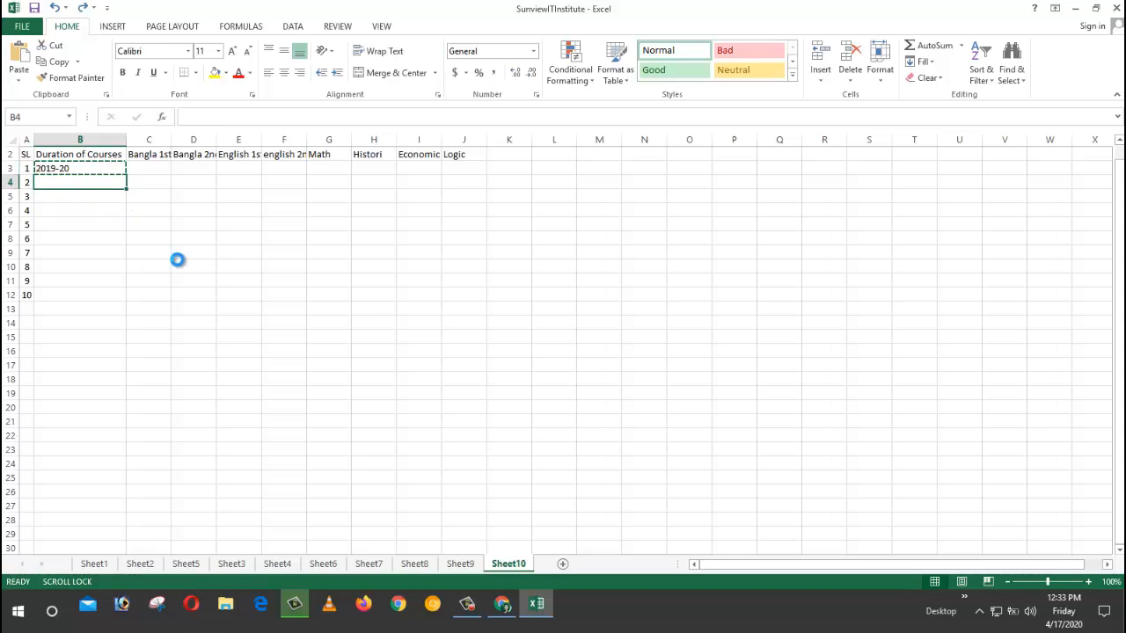
key("ctrl+v")
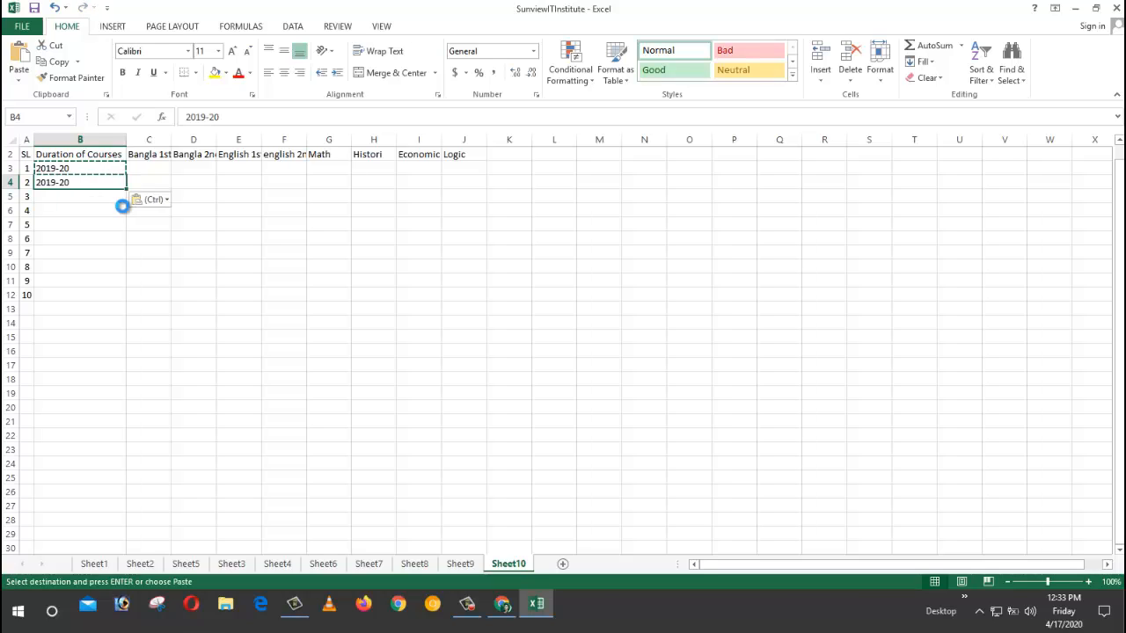
key("Escape")
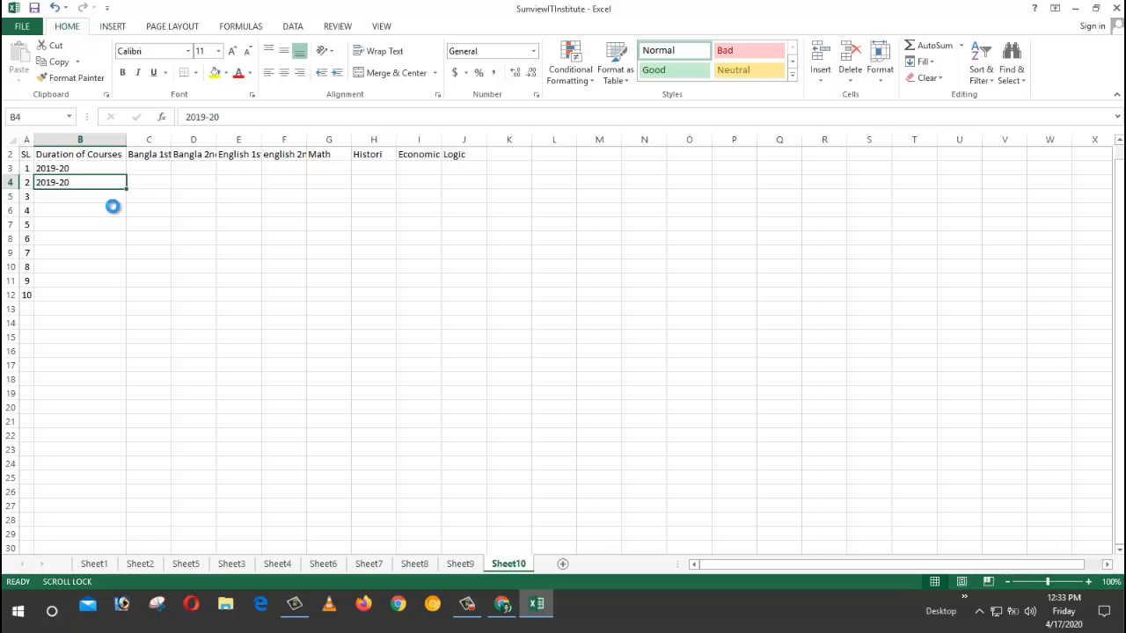
left_click(93, 202)
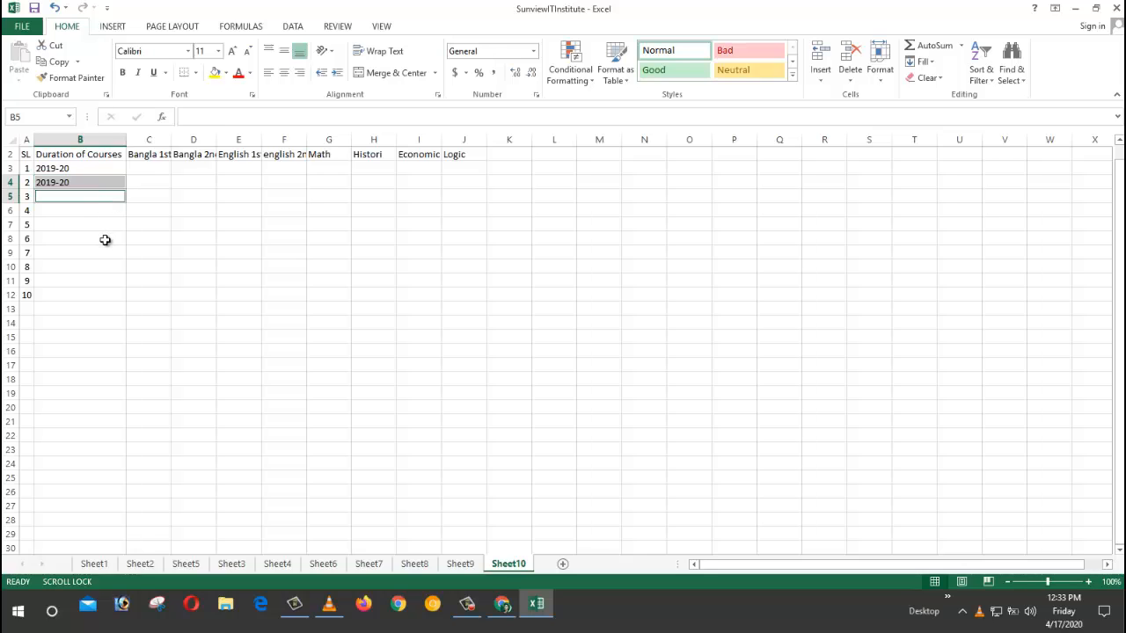
left_click(85, 228)
left_click(68, 209)
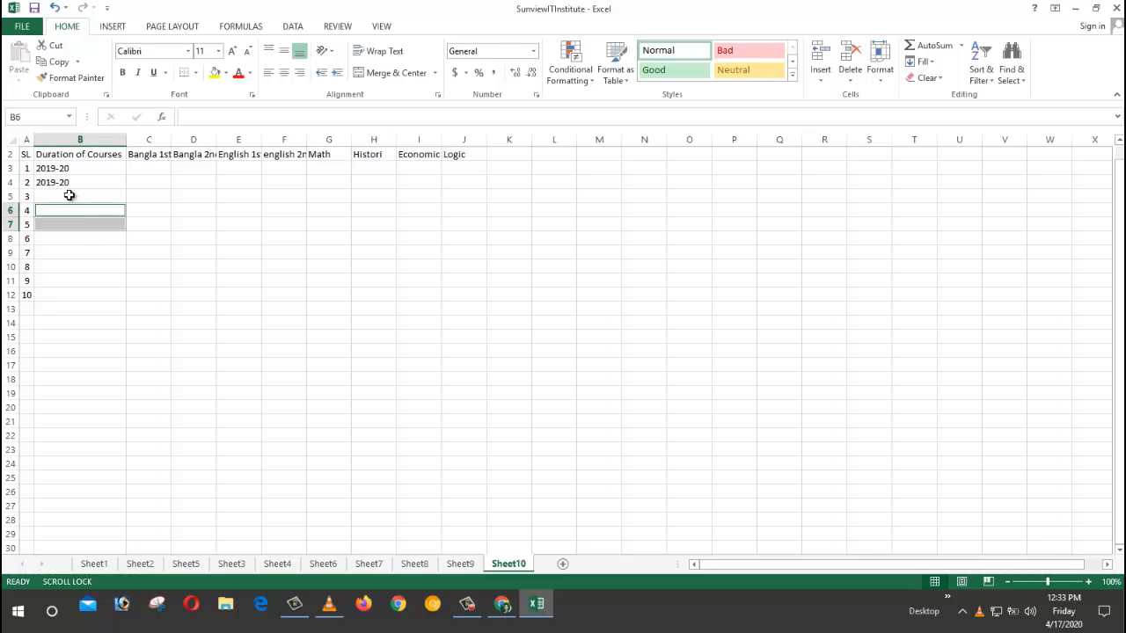
Step: Paste 2019-20 into each remaining duration cell from B5 through B12
left_click_drag(50, 168, 53, 182)
key("ctrl+c")
left_click(80, 197)
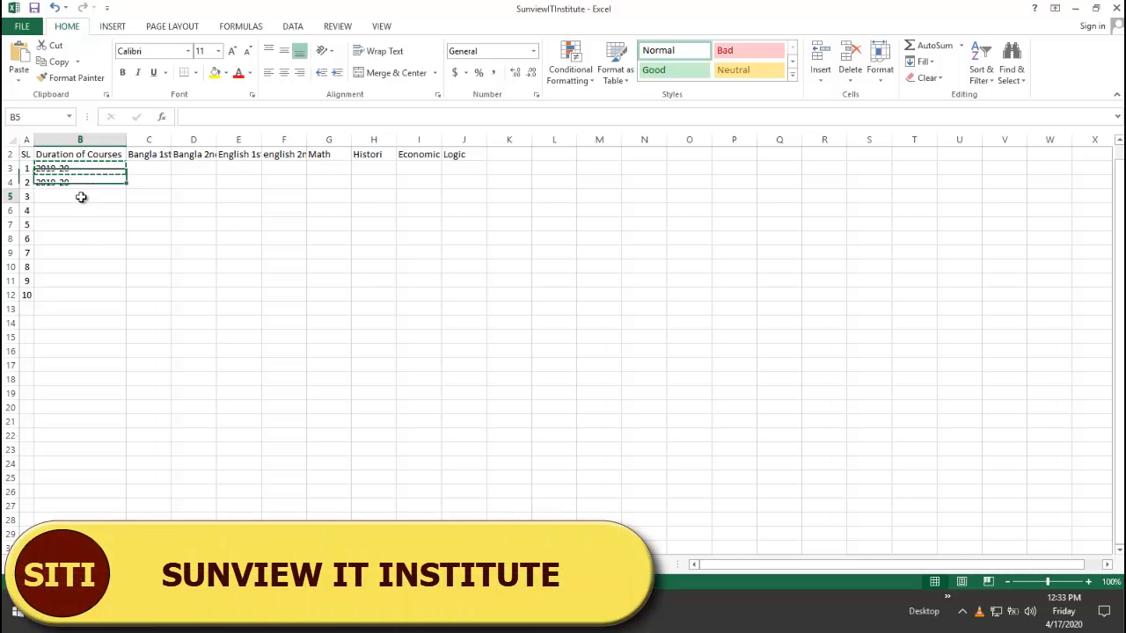
key("ctrl+v")
left_click(84, 211, "ctrl")
key("ctrl+v")
left_click(83, 224, "ctrl")
key("ctrl+v")
left_click(81, 238, "ctrl")
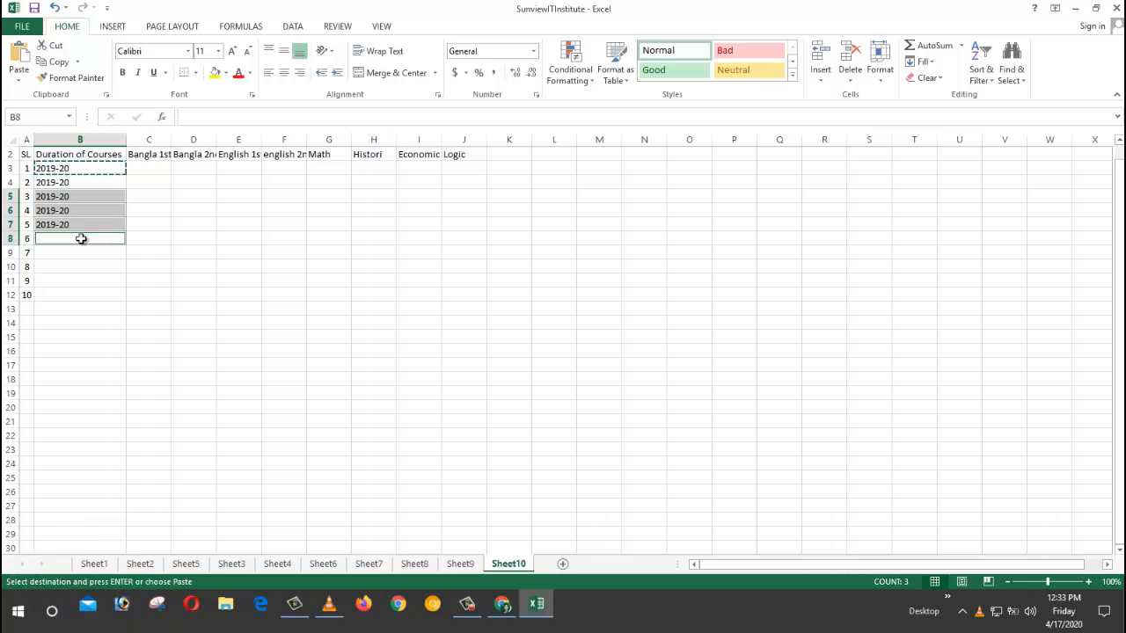
key("ctrl+v")
left_click(79, 252, "ctrl")
key("ctrl+v")
left_click(75, 266, "ctrl")
key("ctrl+v")
left_click(88, 281, "ctrl")
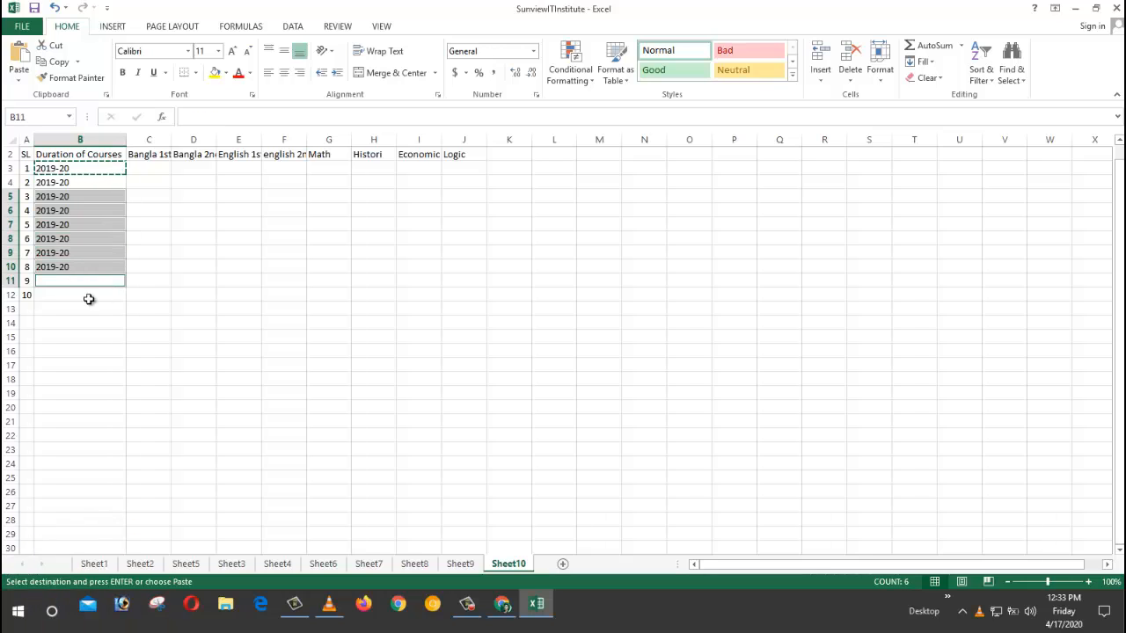
key("ctrl+v")
left_click(89, 296, "ctrl")
key("ctrl+v")
left_click(224, 280)
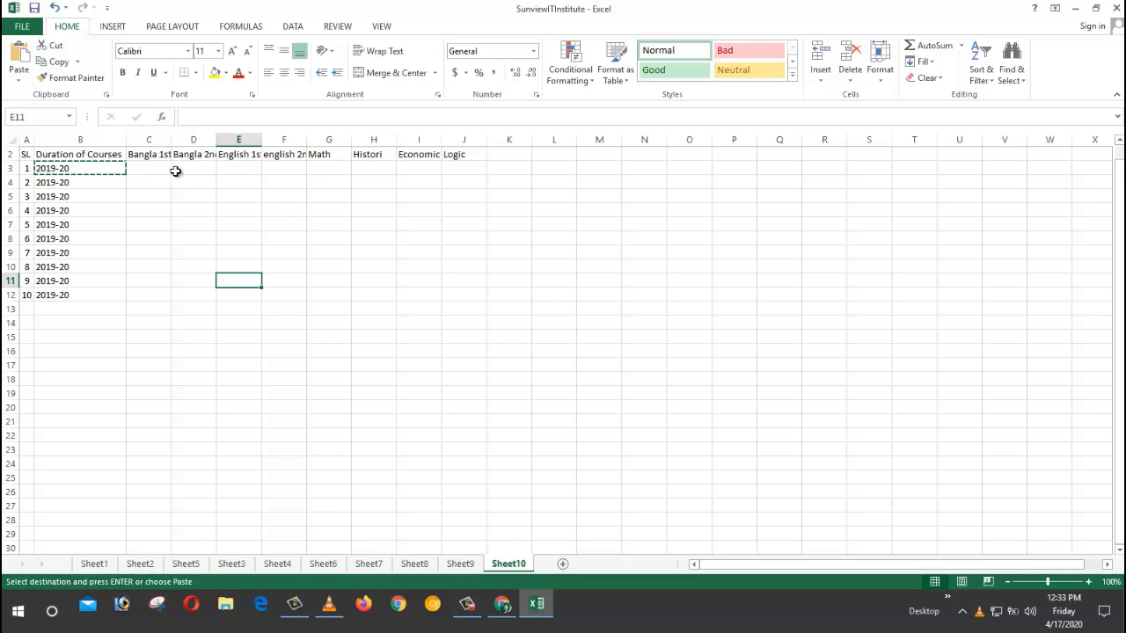
left_click_drag(1045, 585, 1053, 585)
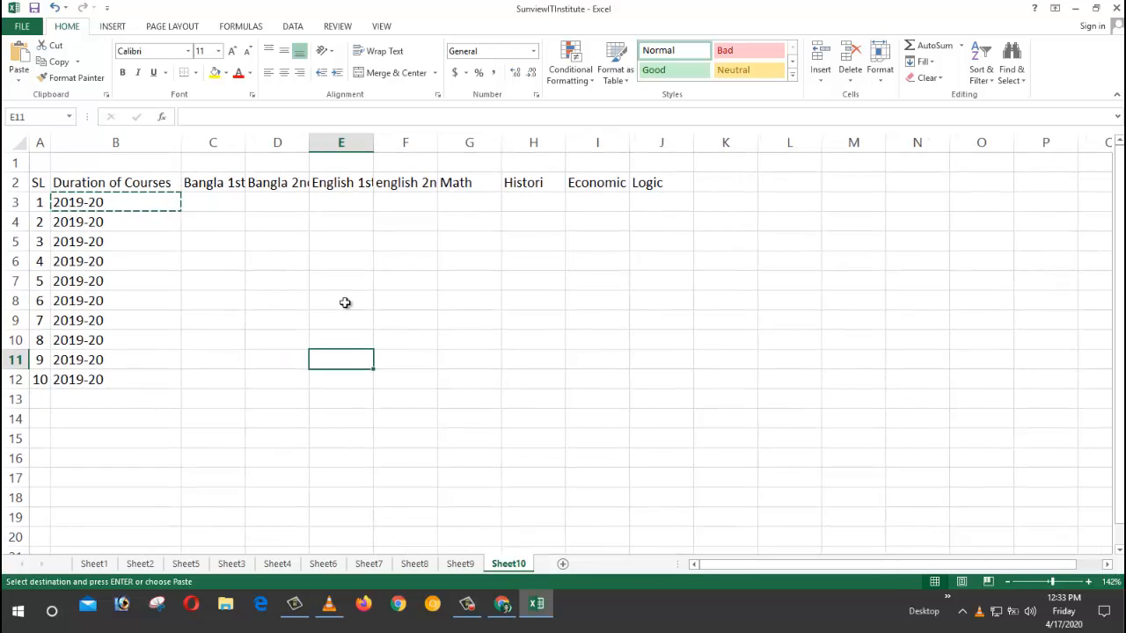
Step: Enter Bangla 1st marks 95, 90, 40 and 56 in C3:C6
left_click(219, 203)
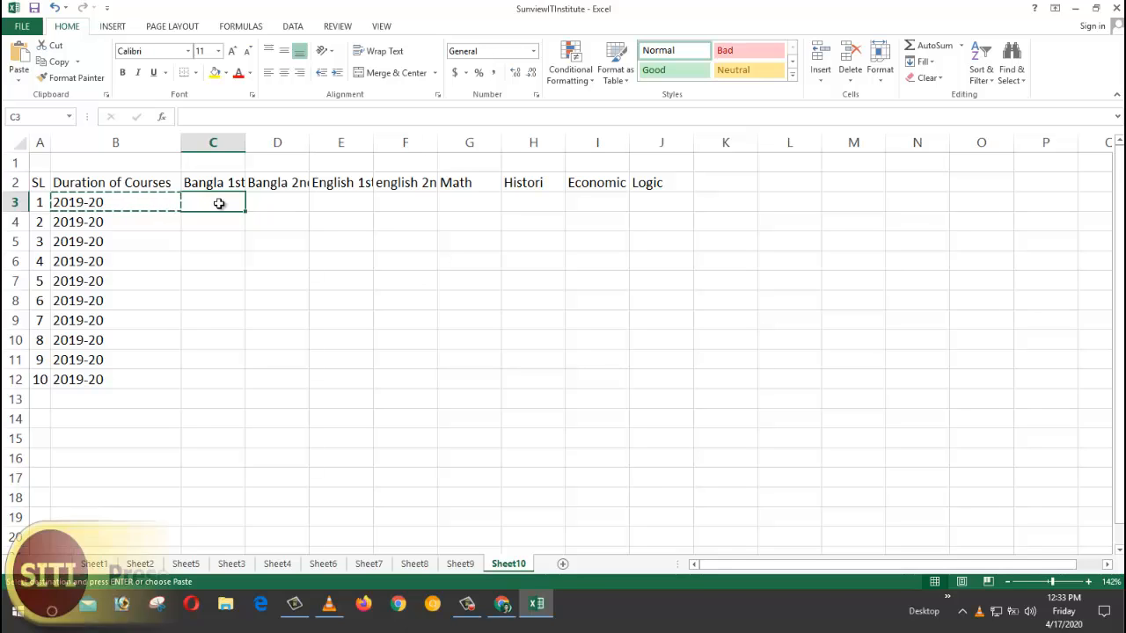
type("95")
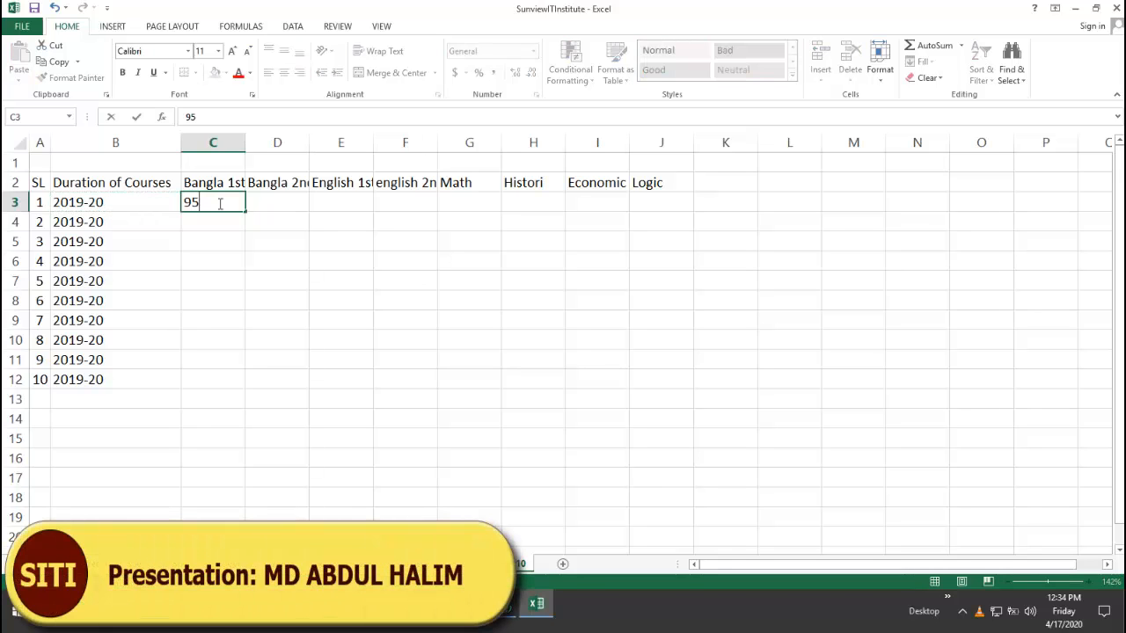
key("Return")
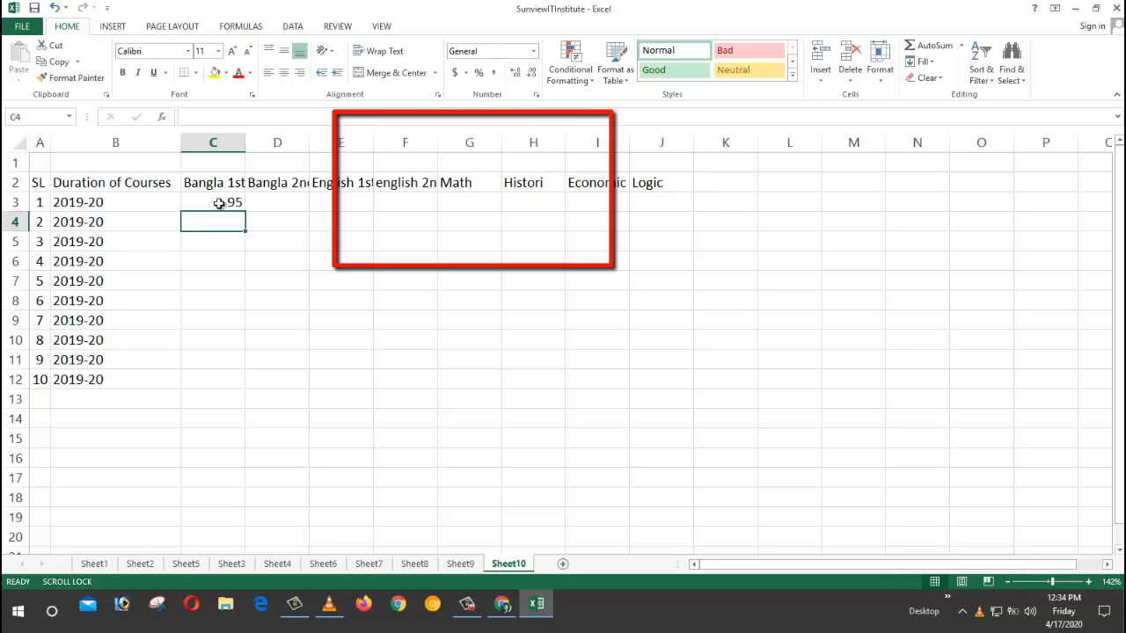
type("90")
key("Return")
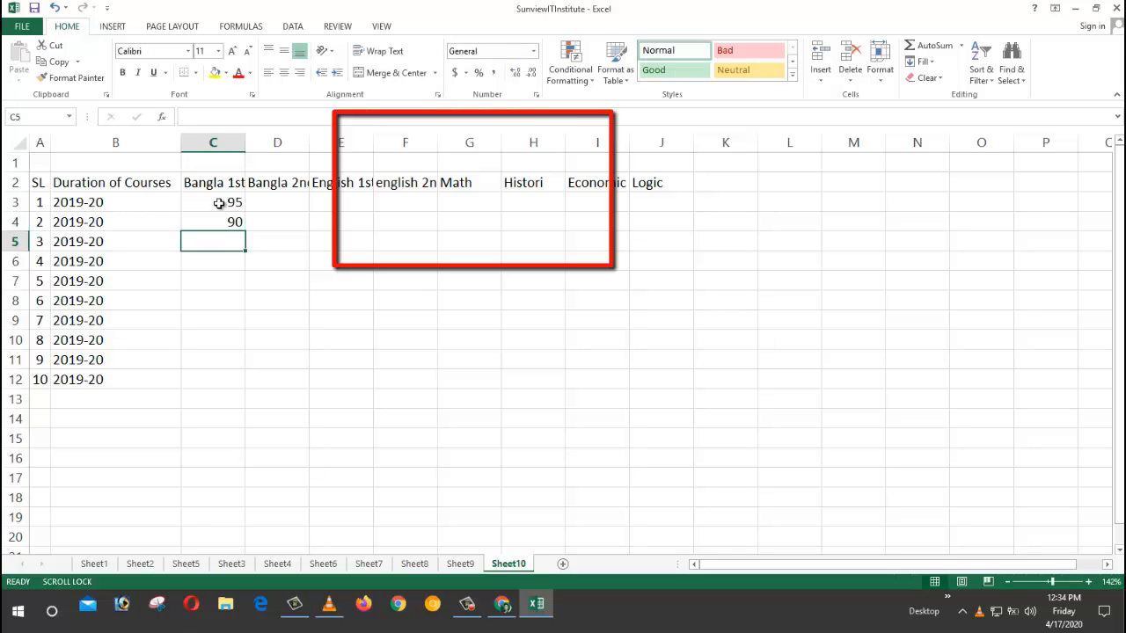
type("40")
key("Return")
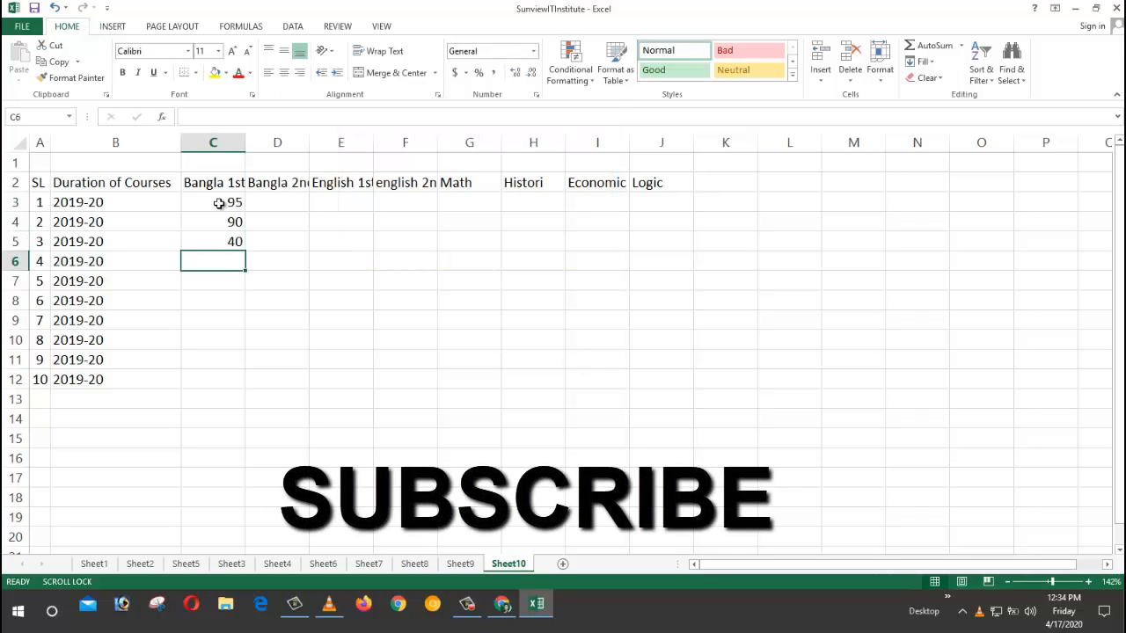
type("65")
key("BackSpace")
key("BackSpace")
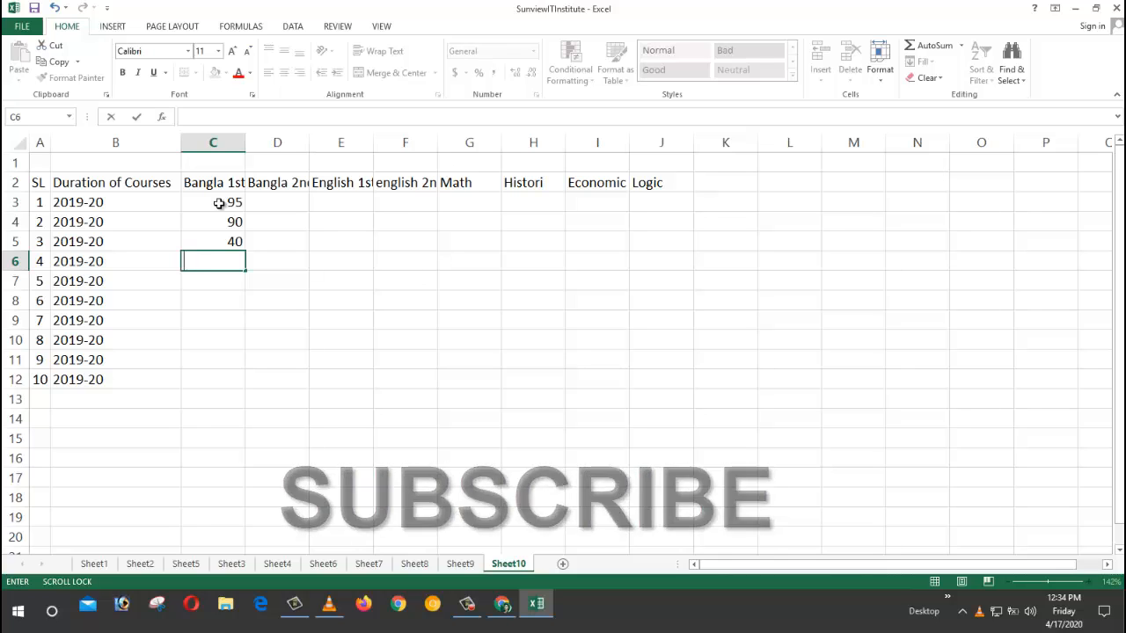
type("56")
key("Return")
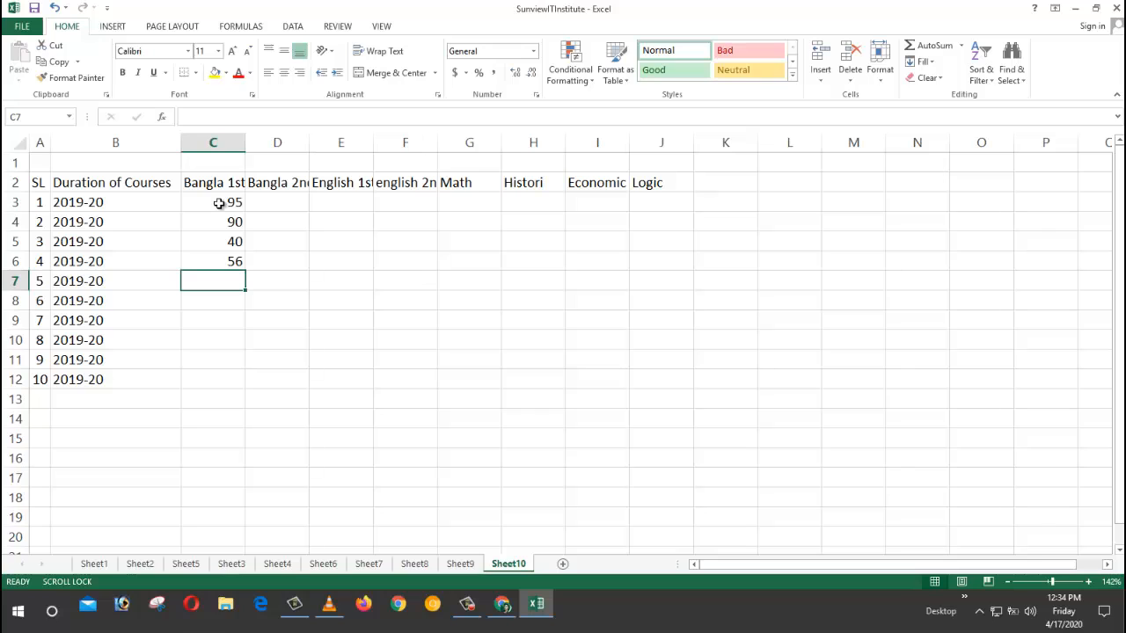
Step: Enter the remaining Bangla 1st marks 28, 50, 90, 90, 92 and 70 in C7:C12
type("28")
key("Return")
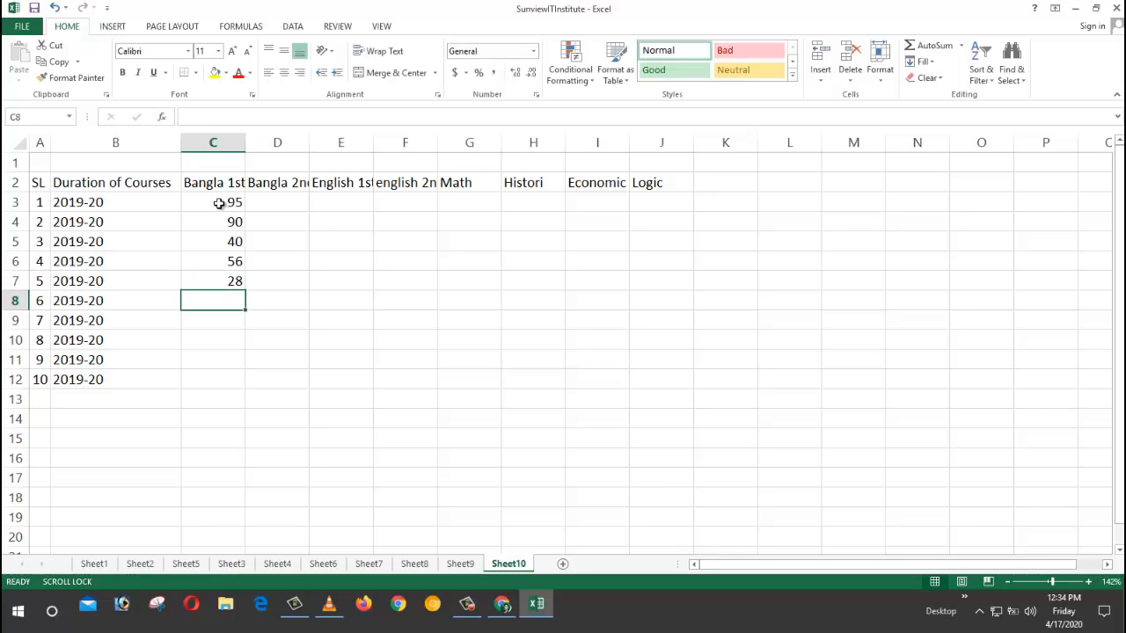
type("50")
key("Return")
type("50")
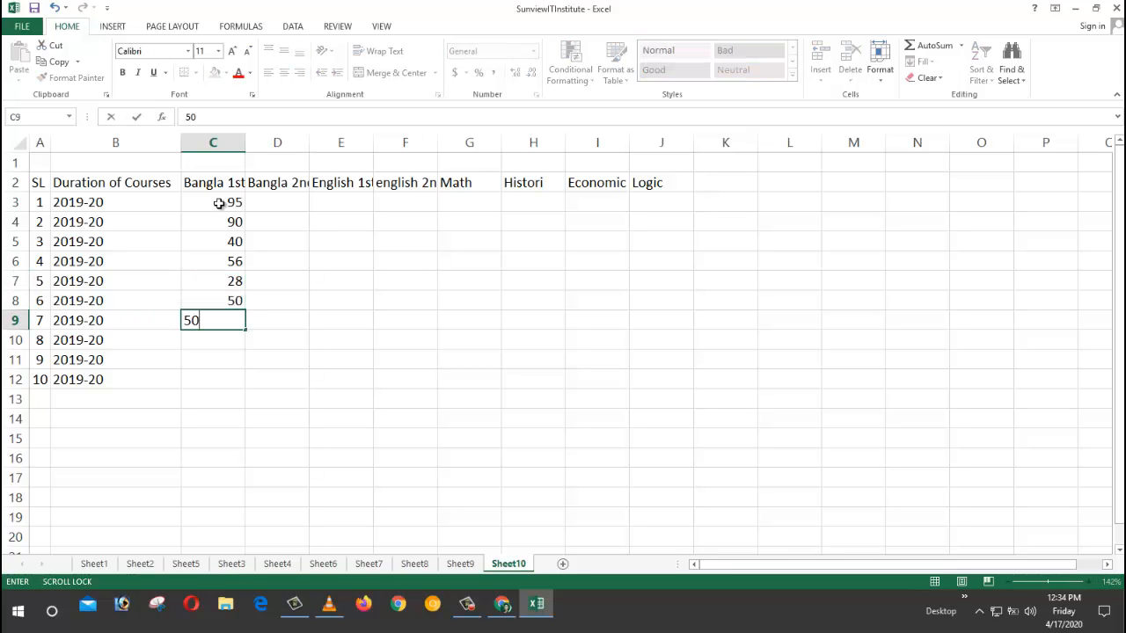
type("90")
key("Return")
type("9")
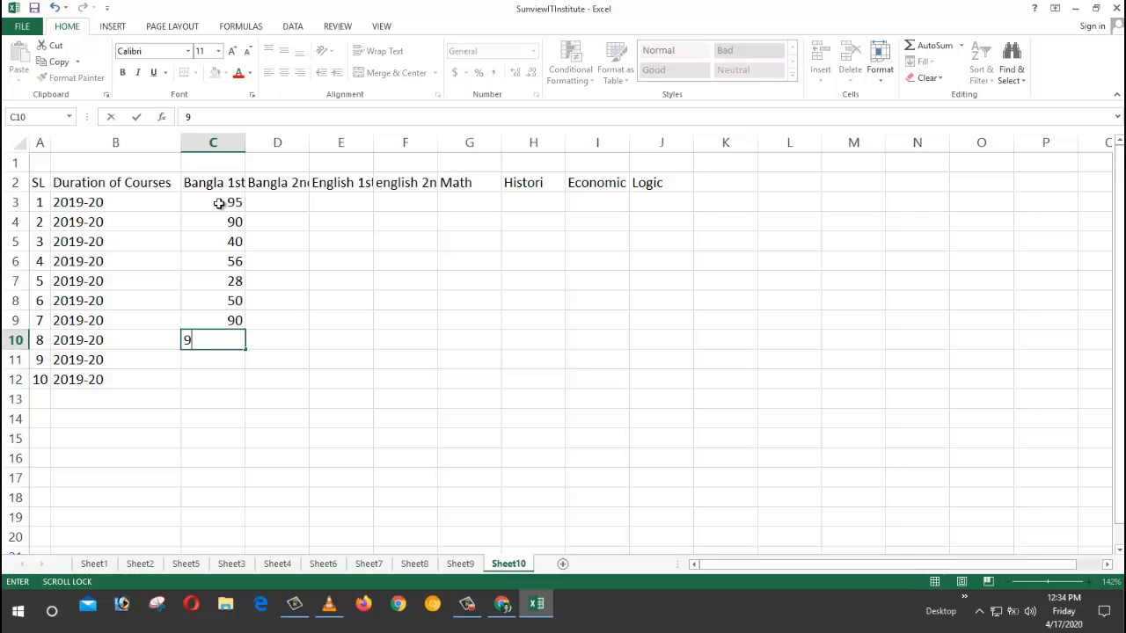
key("Return")
type("92")
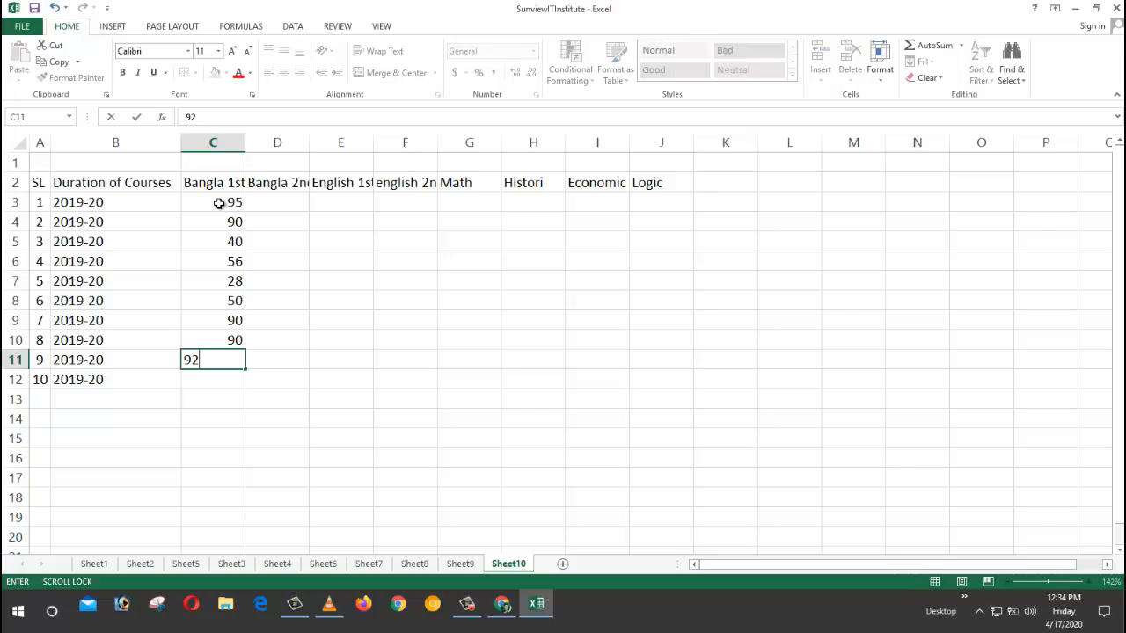
key("Return")
type("70")
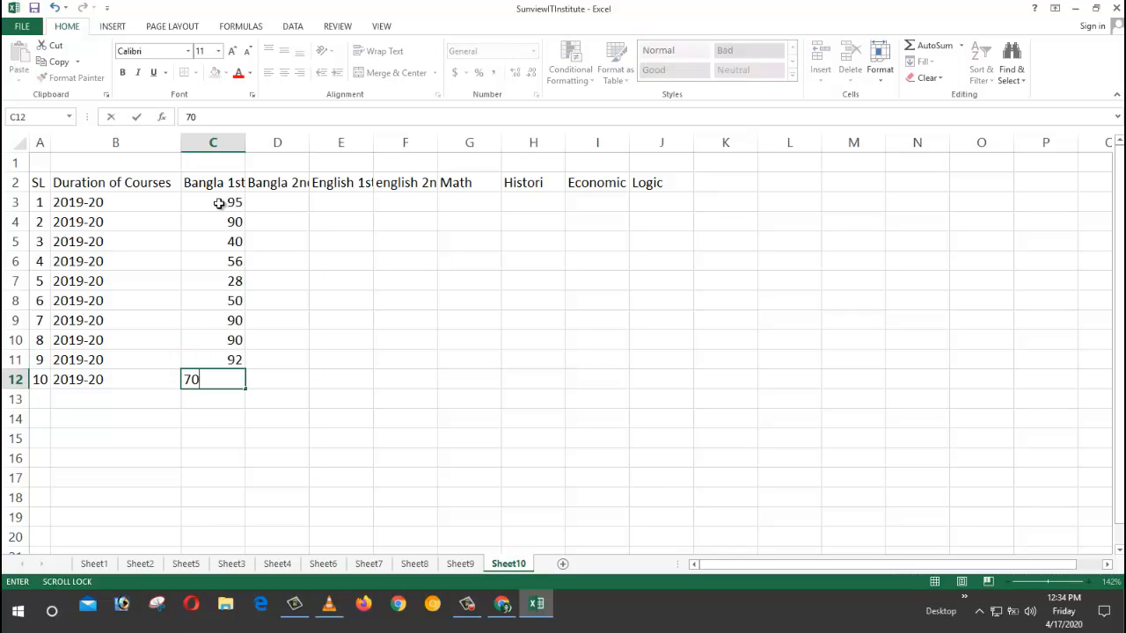
key("Return")
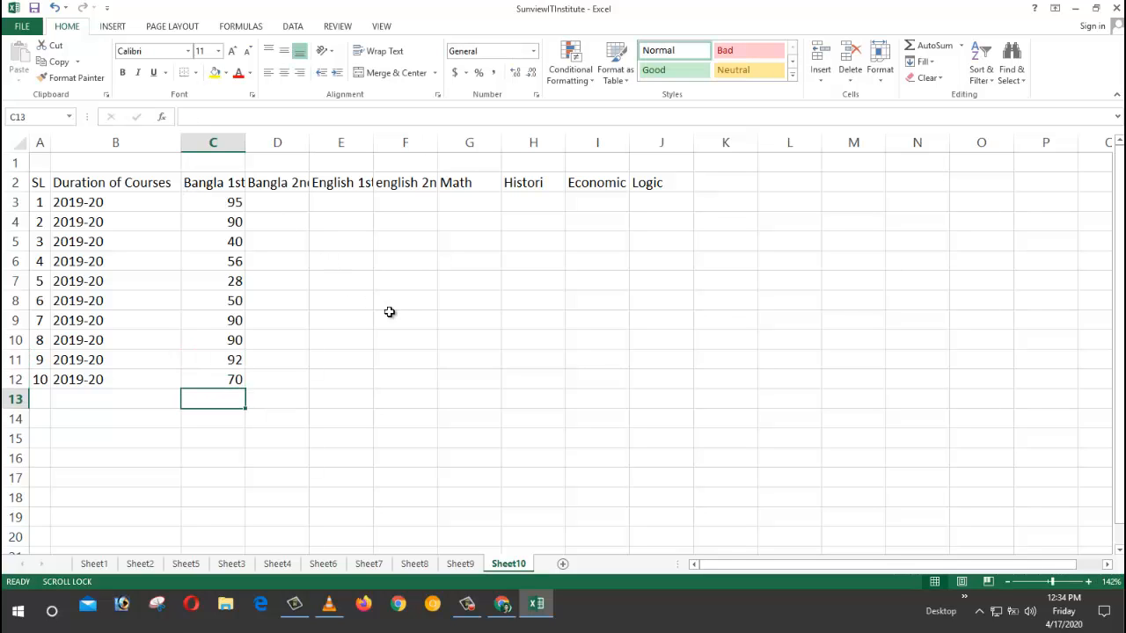
left_click(278, 206)
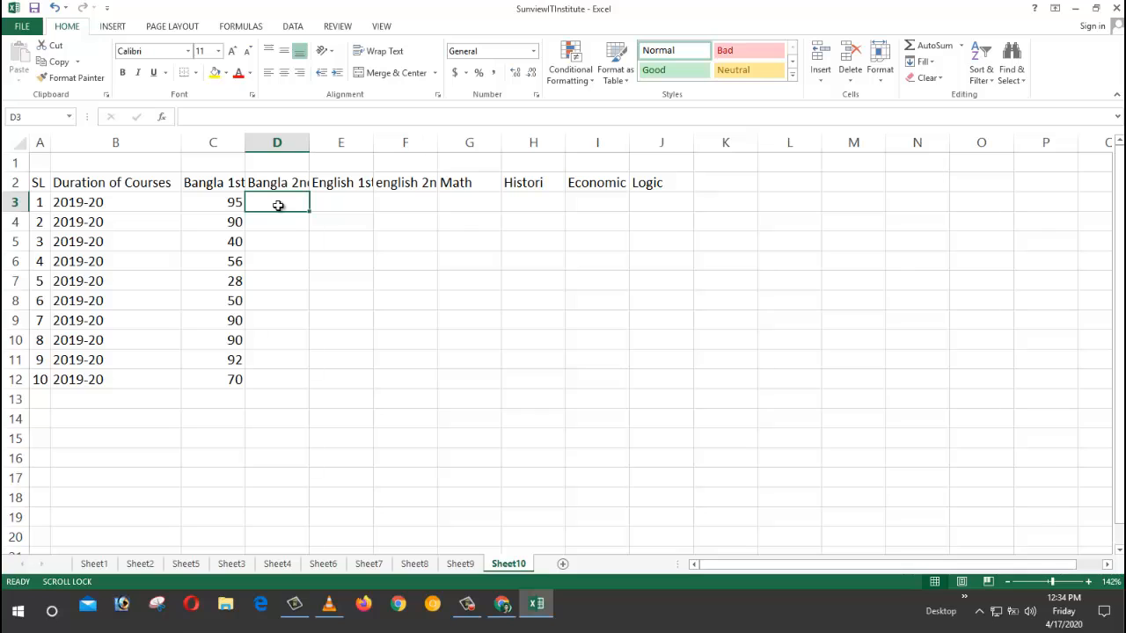
Step: Enter Bangla 2nd marks 92, 80, 55, 90 and 30 in D3:D7
type("92")
key("Return")
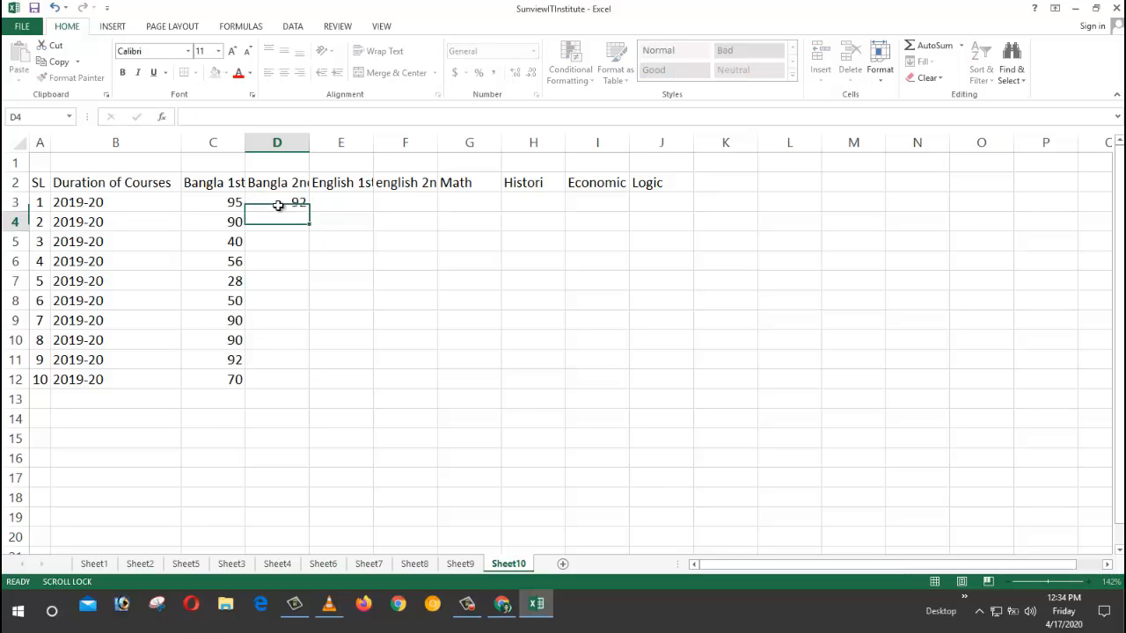
type("80")
key("Return")
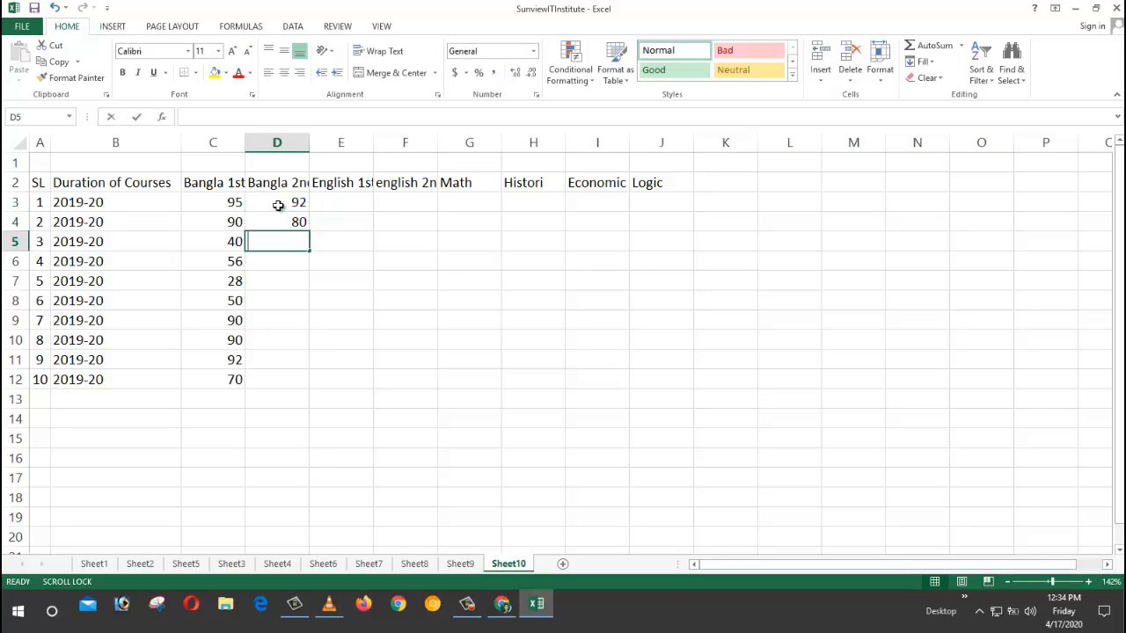
type("55")
key("Return")
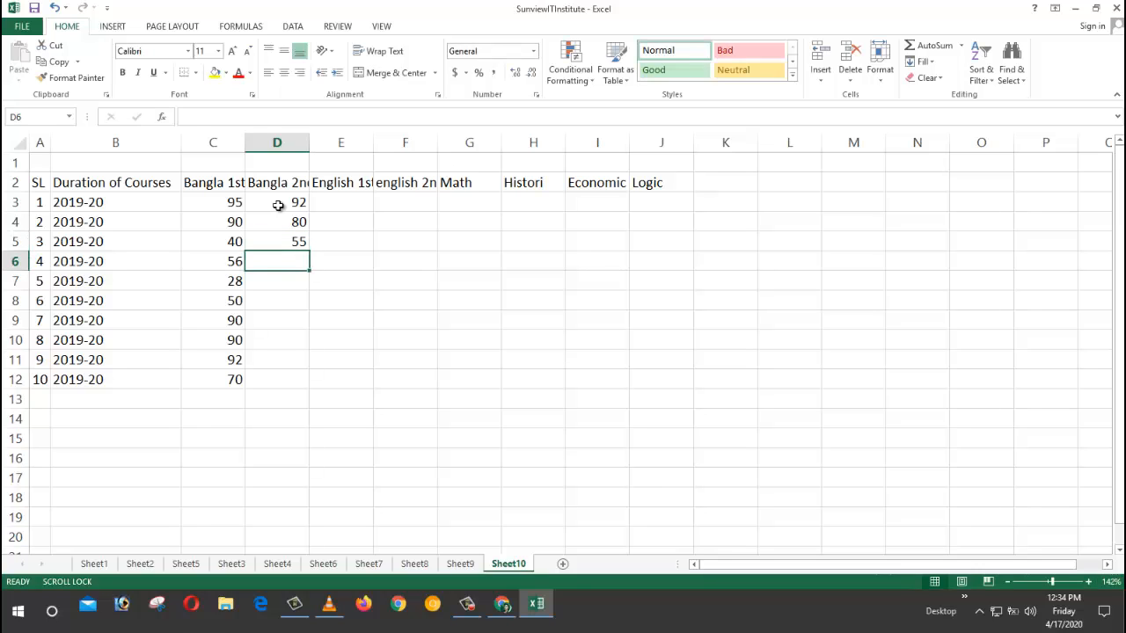
type("90")
key("Return")
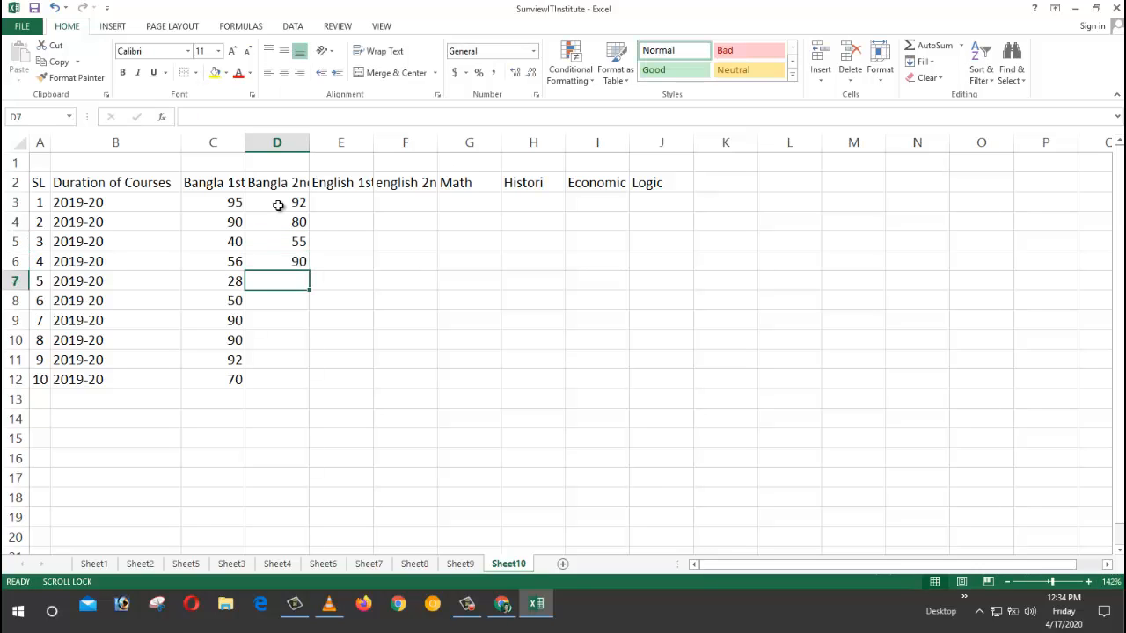
type("30")
key("Return")
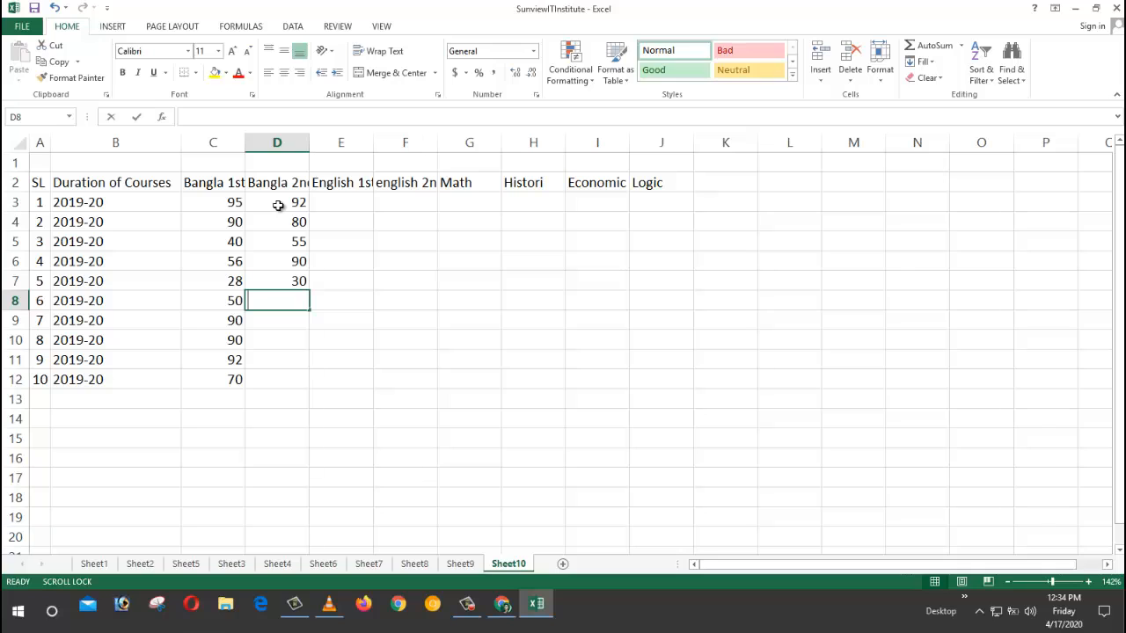
Step: Enter the remaining Bangla 2nd marks 70, 85, 75, 90 and 82 in D8:D12
type("70")
key("Return")
type("85")
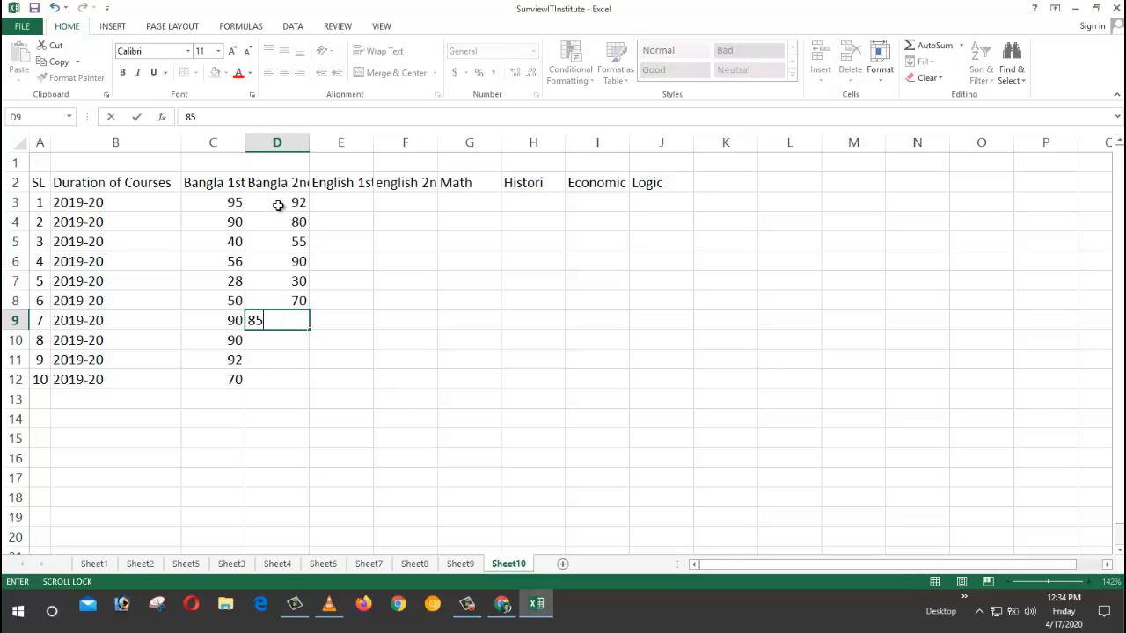
key("Return")
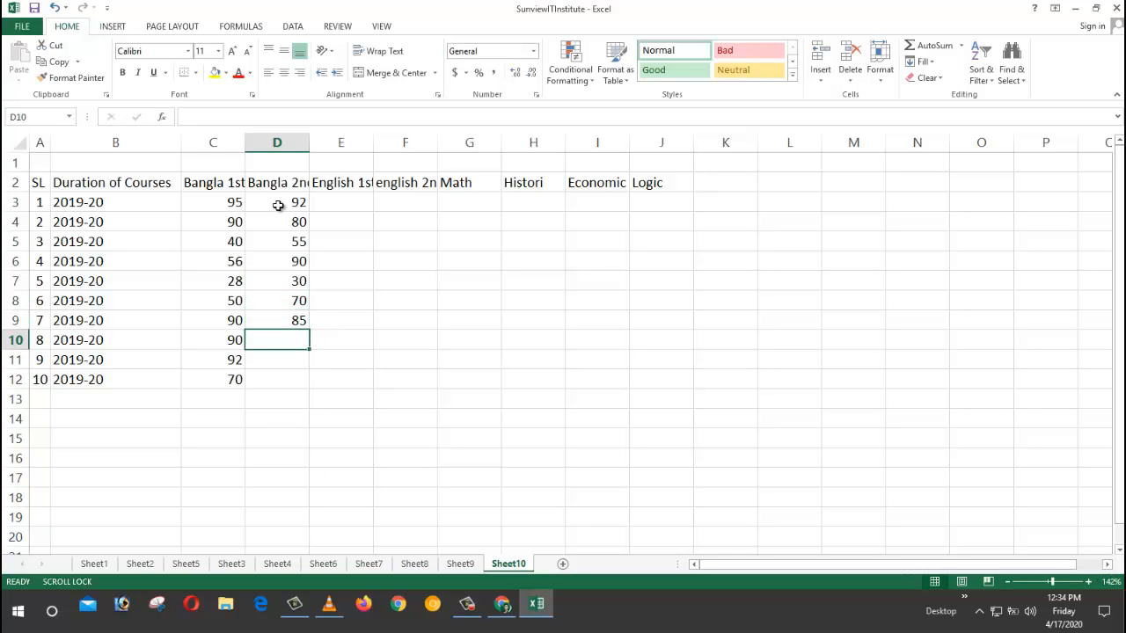
type("75")
key("Return")
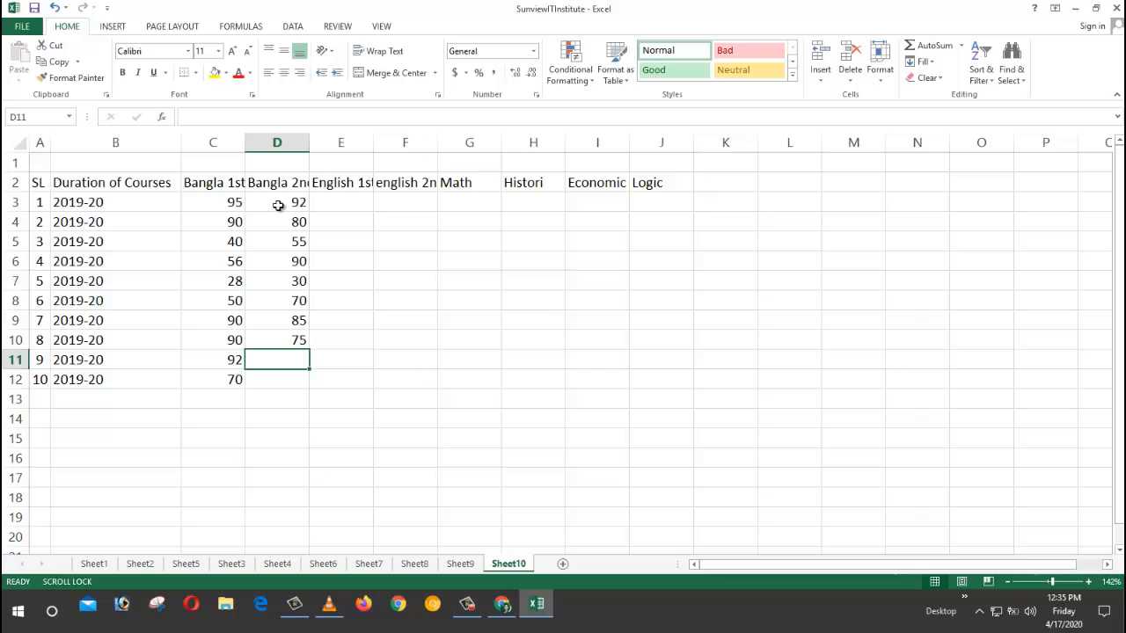
type("90")
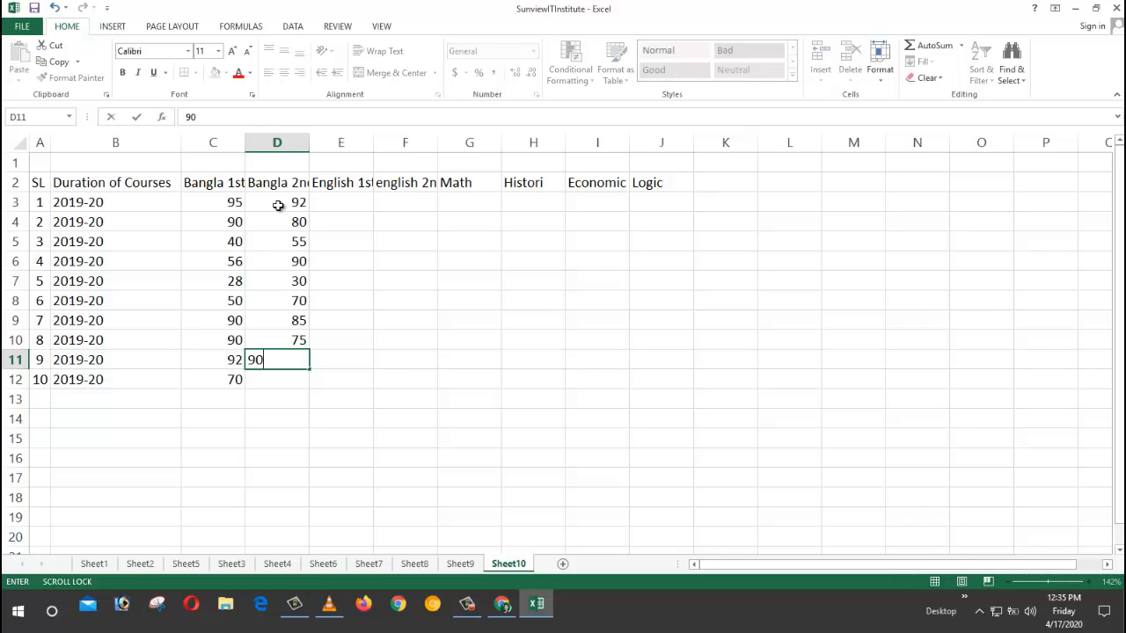
key("Return")
type("82")
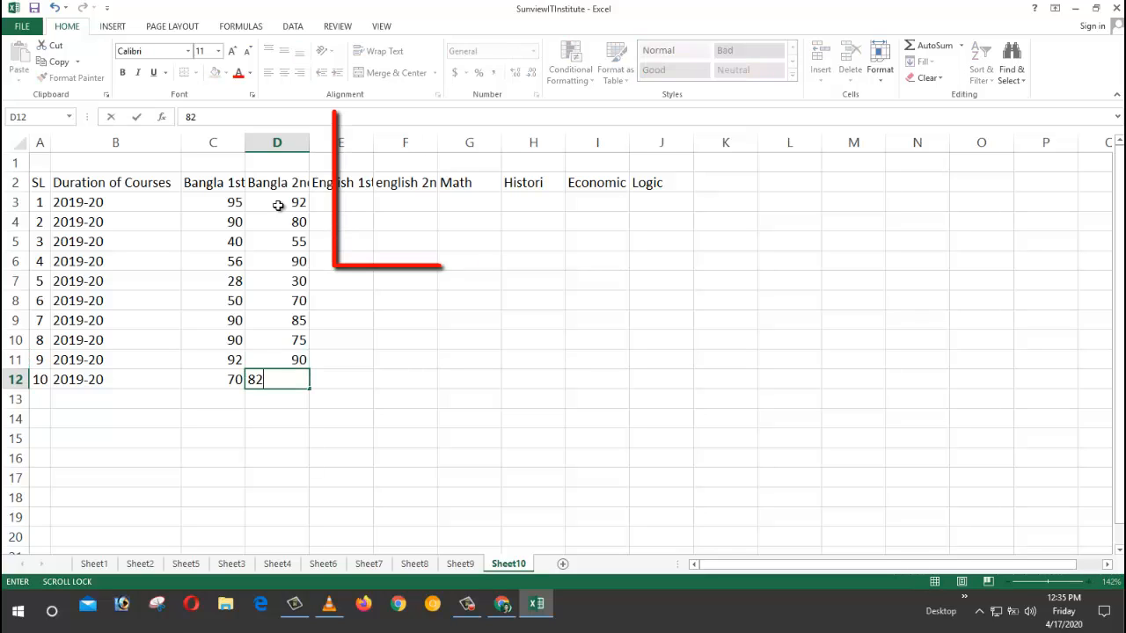
key("Return")
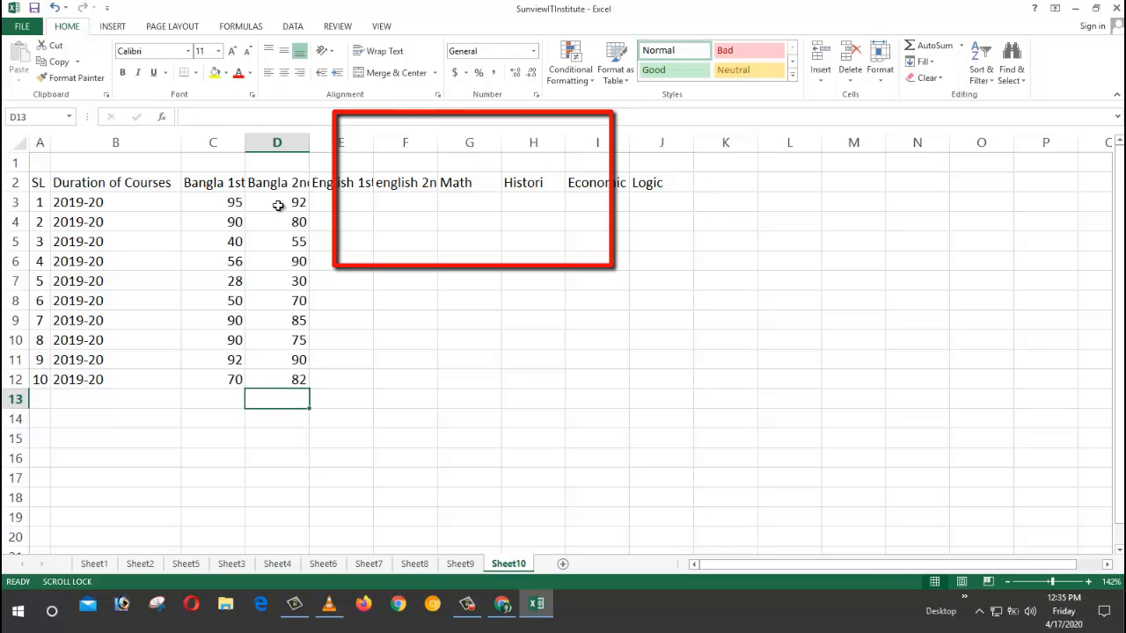
type("60")
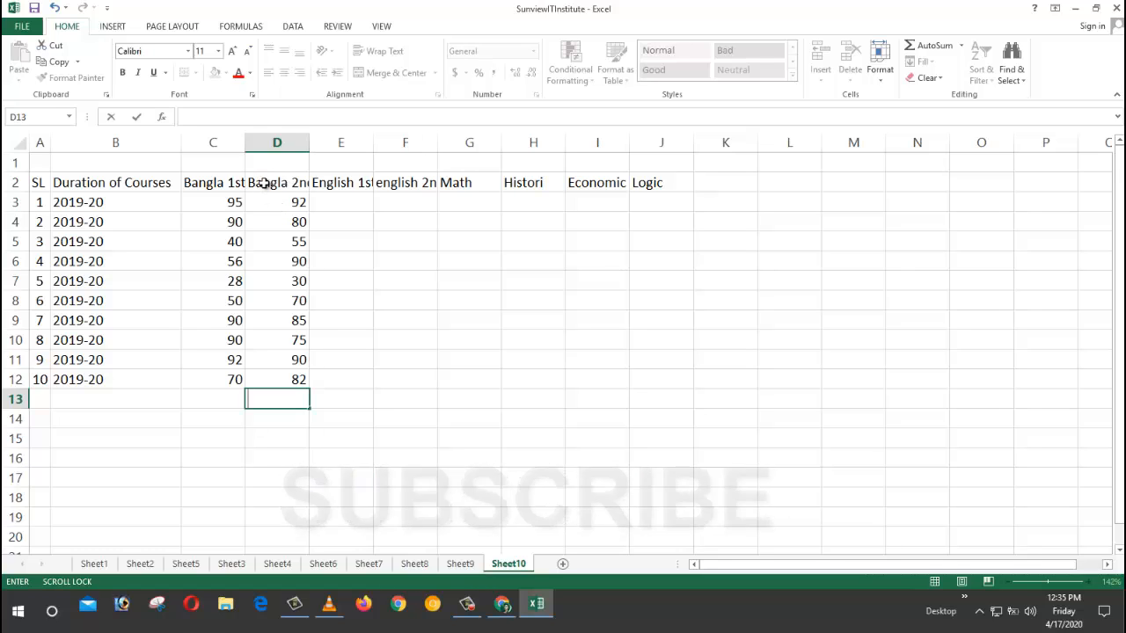
left_click(379, 338)
left_click(288, 203)
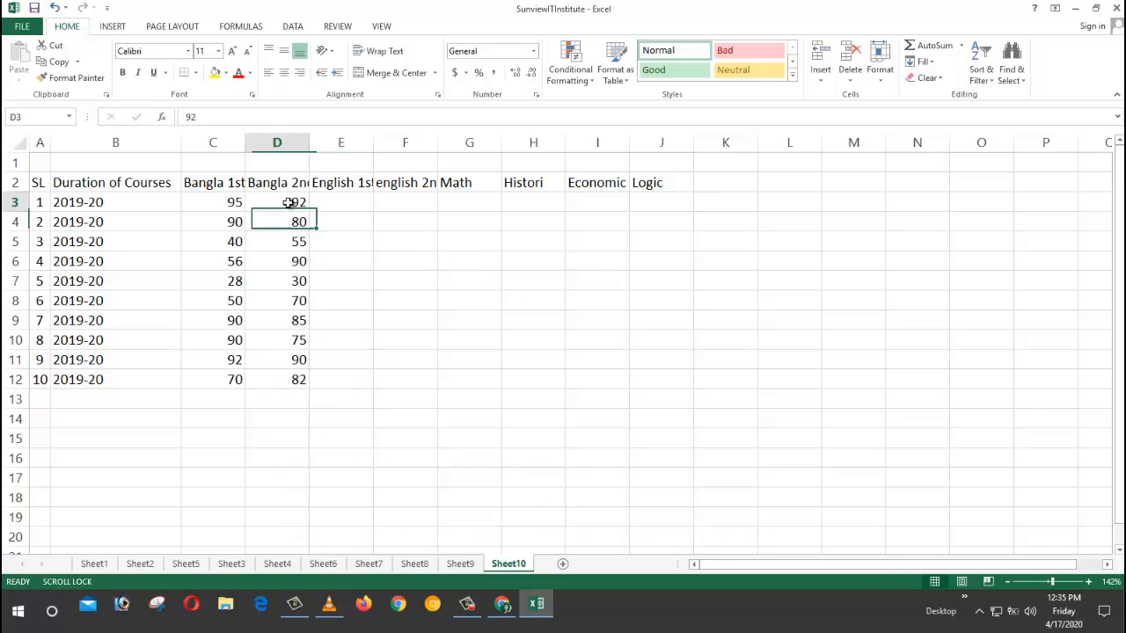
left_click(297, 242)
left_click(299, 261)
left_click(300, 281)
left_click(301, 301)
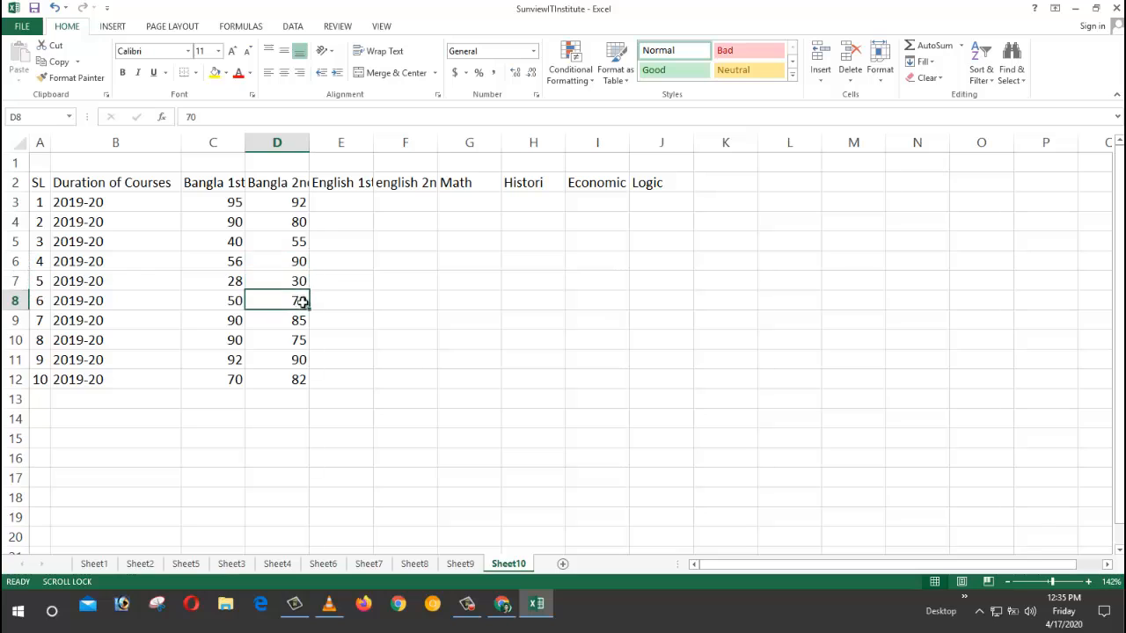
left_click(300, 320)
left_click(300, 340)
left_click(299, 360)
left_click(299, 379)
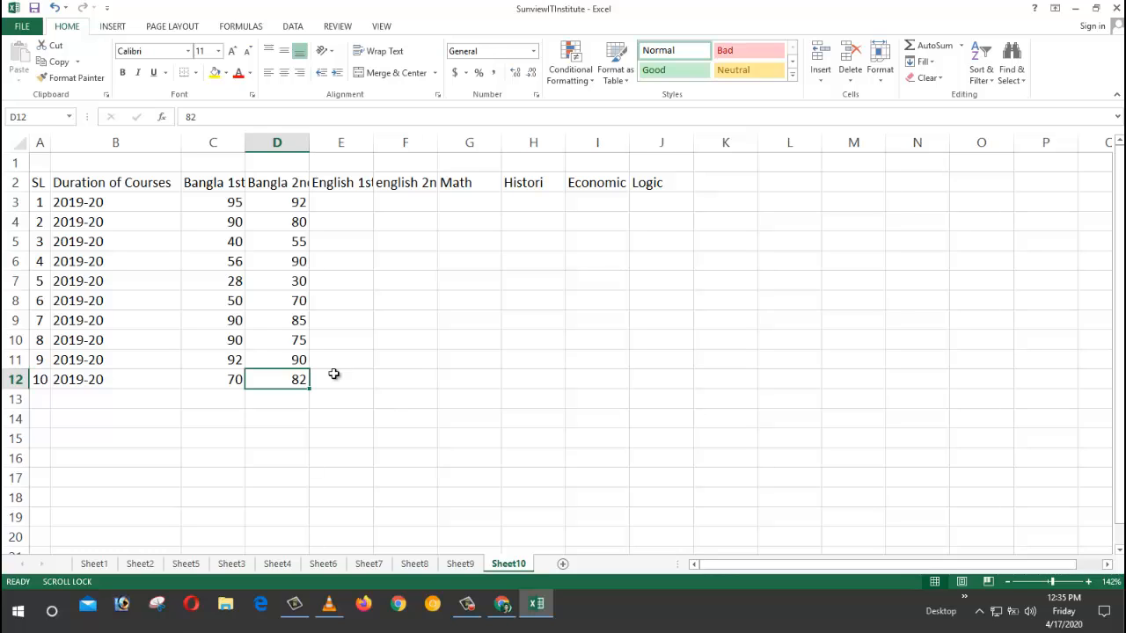
left_click(301, 281)
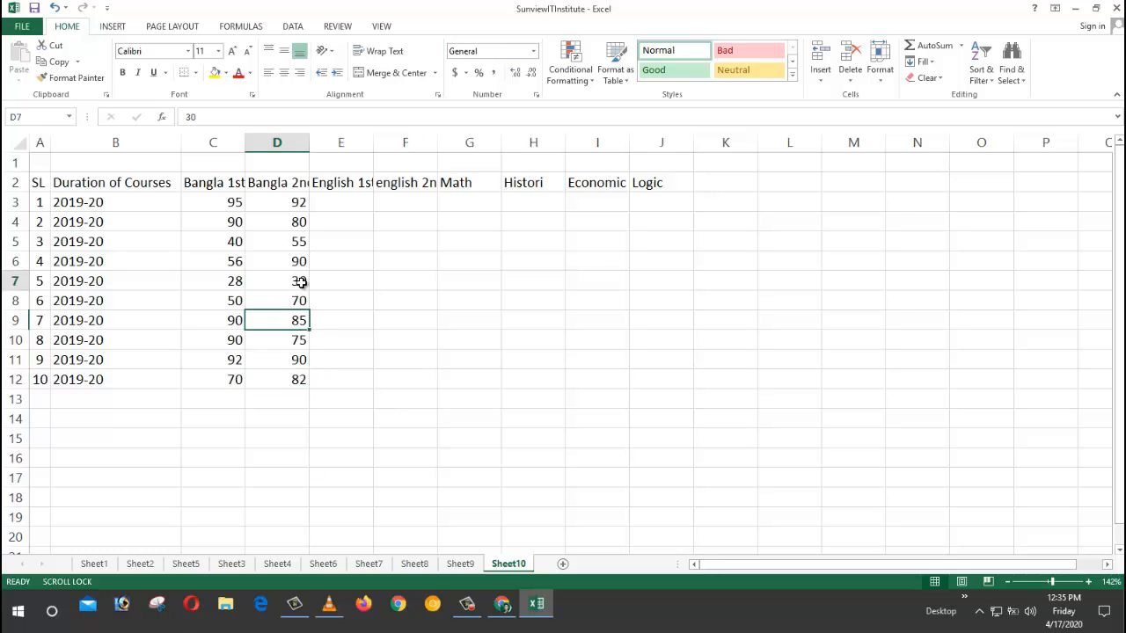
left_click(382, 314)
left_click(342, 203)
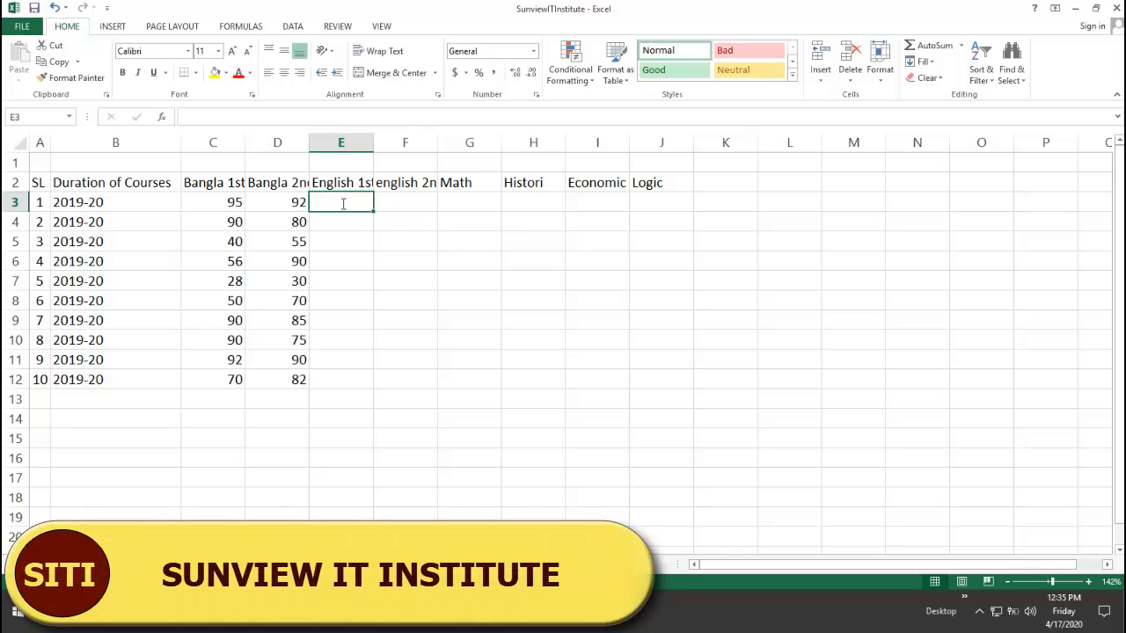
Step: Enter English 1st marks 90, 50, 40, 70 and 25 down column E
type("90")
key("Return")
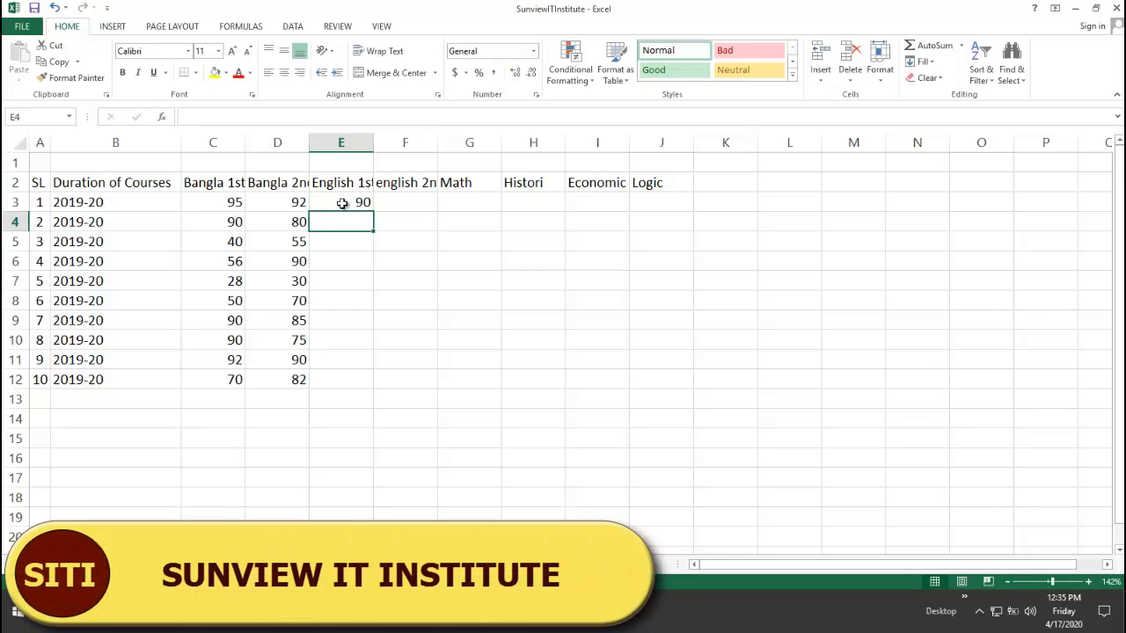
type("50")
key("Return")
type("40")
key("Return")
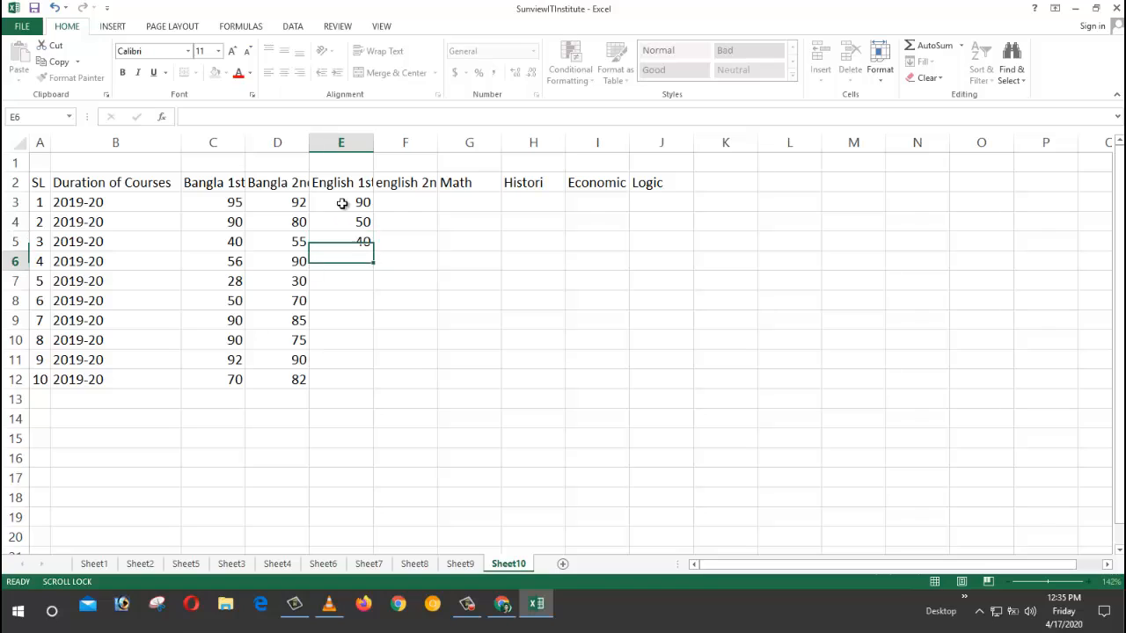
type("70")
key("Return")
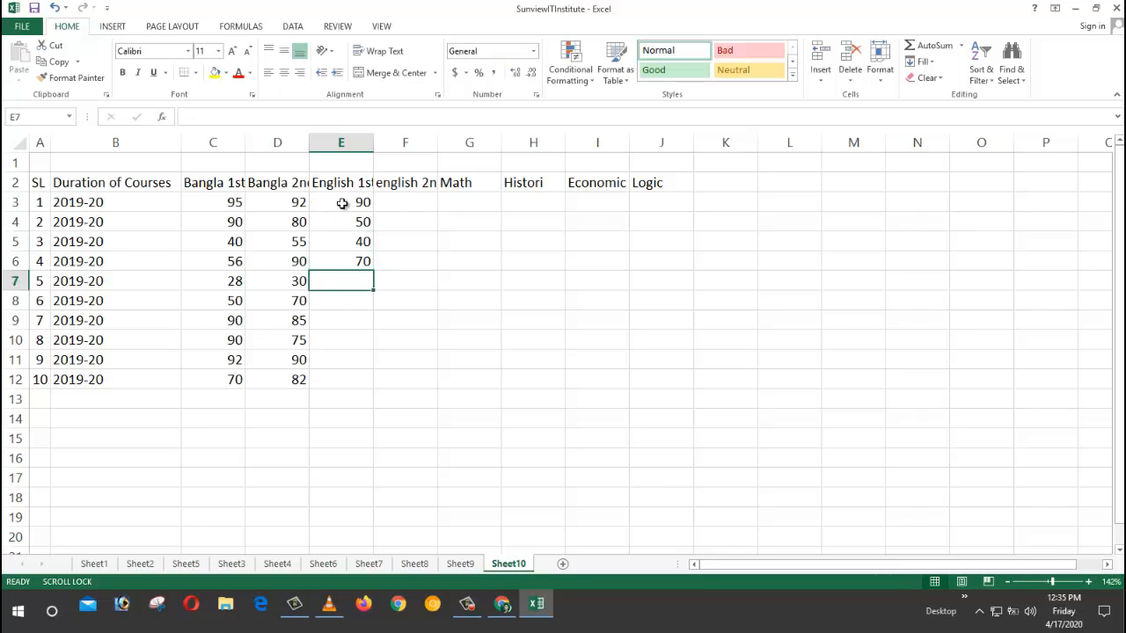
type("25")
key("Return")
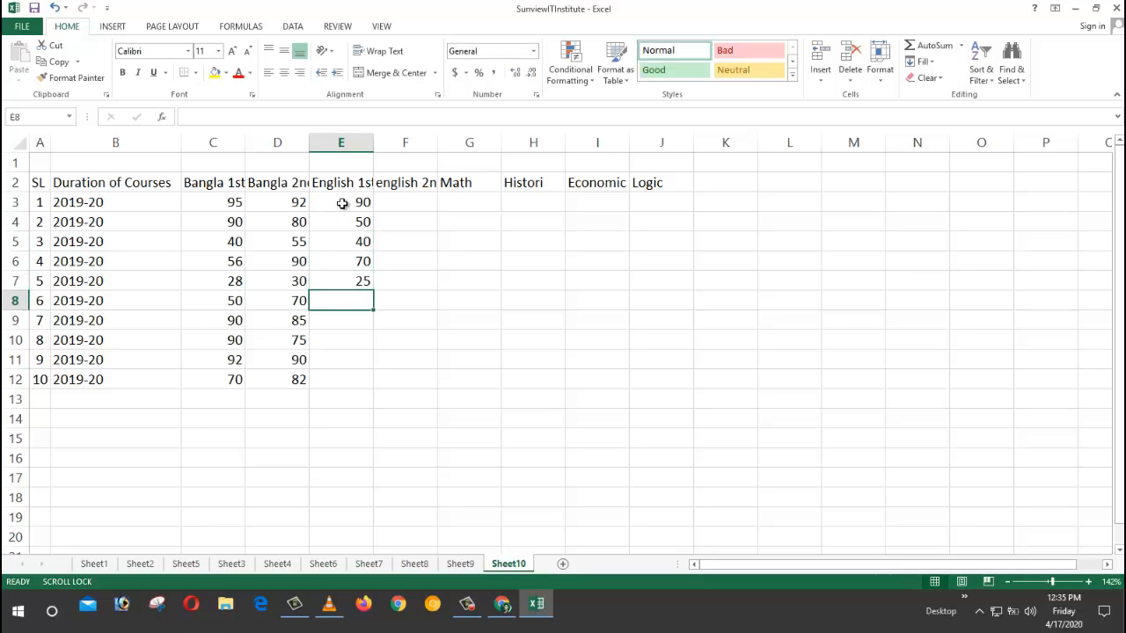
Step: Enter the remaining English 1st marks 50, 84, 95, 82 and 60 into E8:E12
type("50")
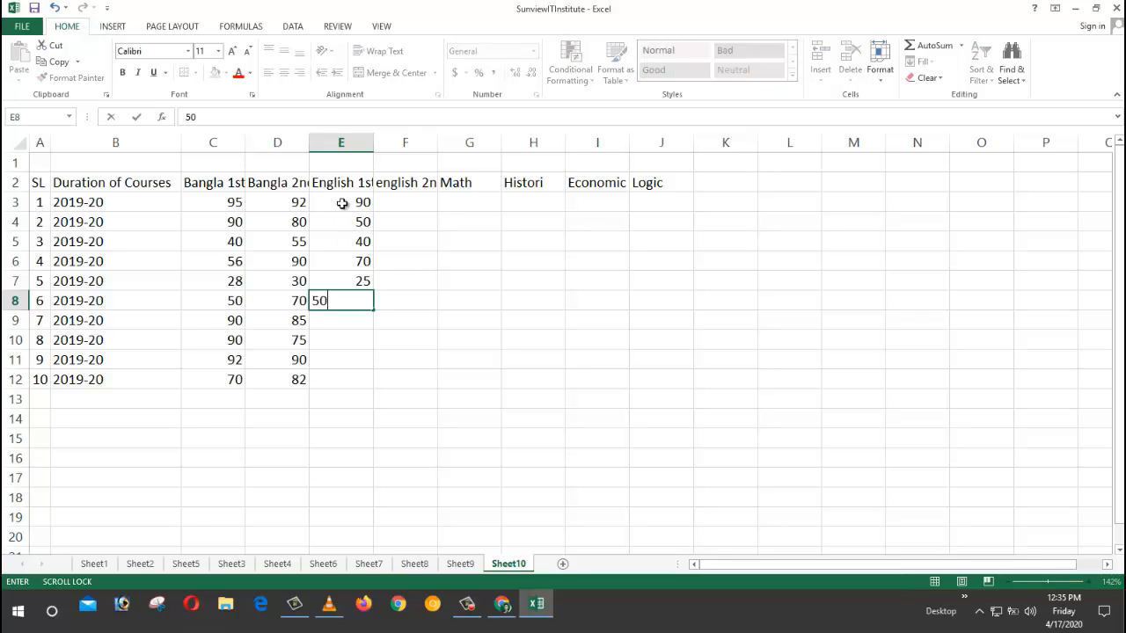
key("Return")
type("84")
key("Return")
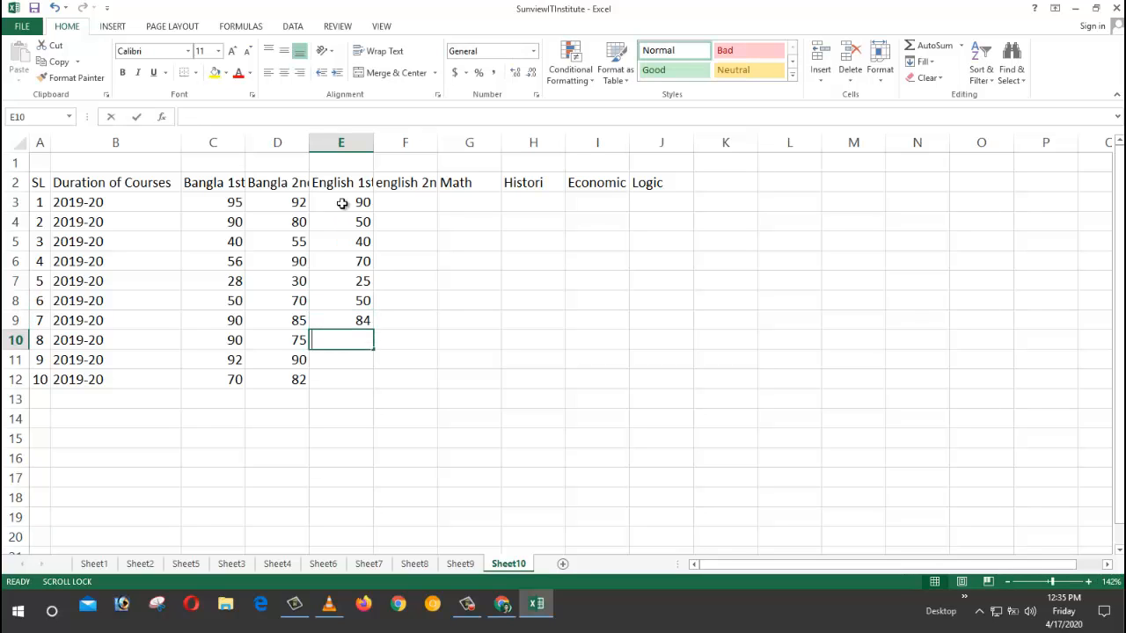
type("95")
key("Return")
type("82")
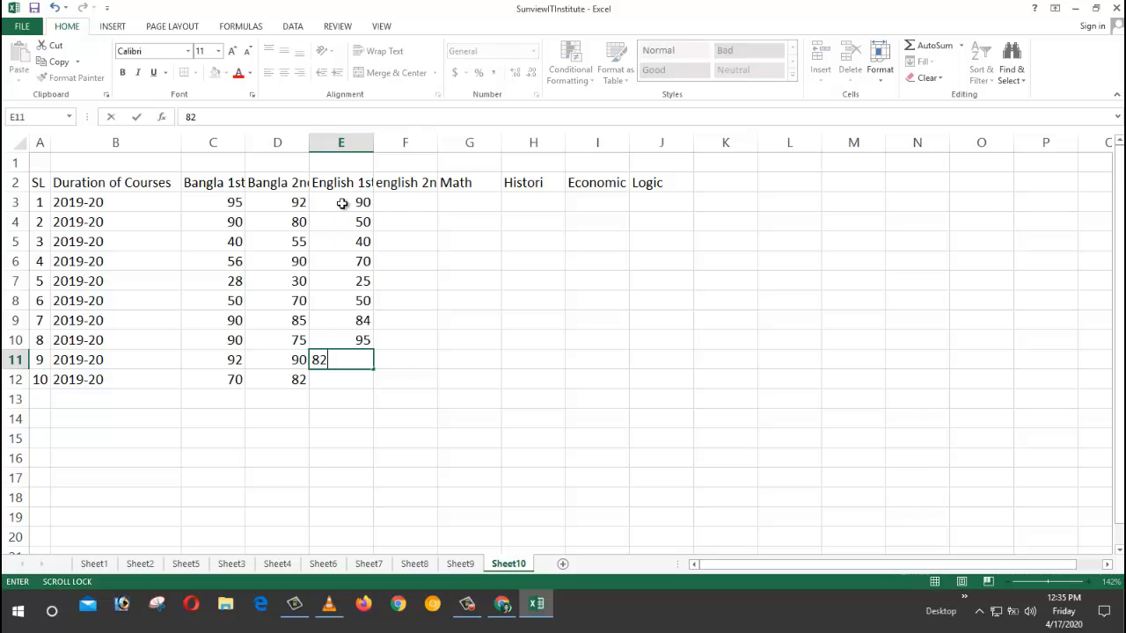
key("Return")
type("60")
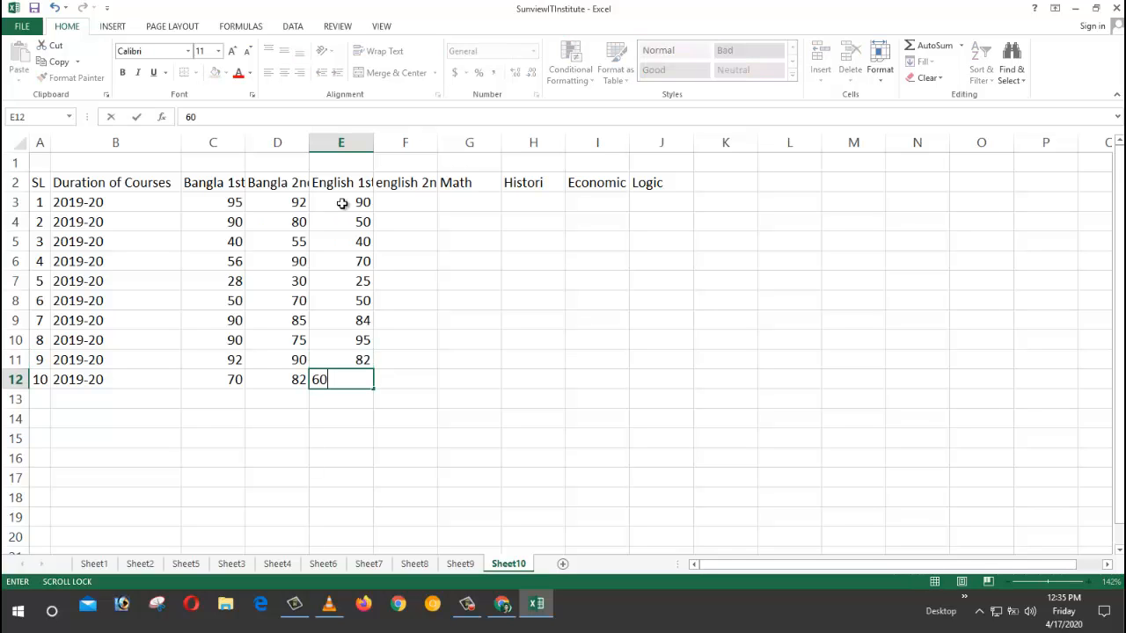
key("Return")
scroll(343, 202, "right", 1)
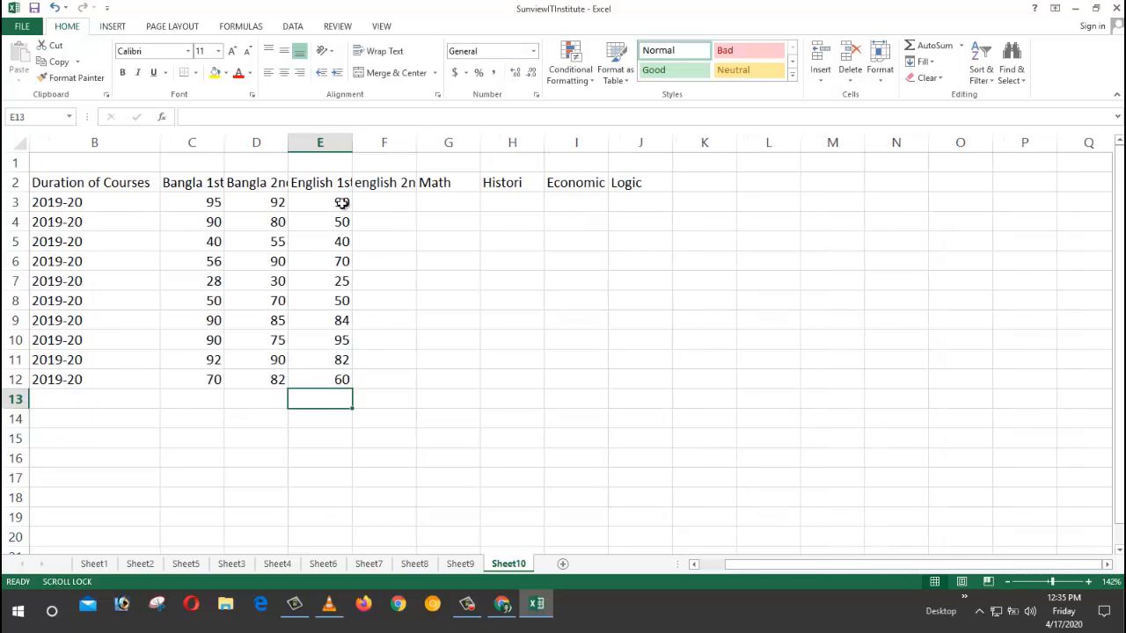
scroll(342, 203, "right", 1)
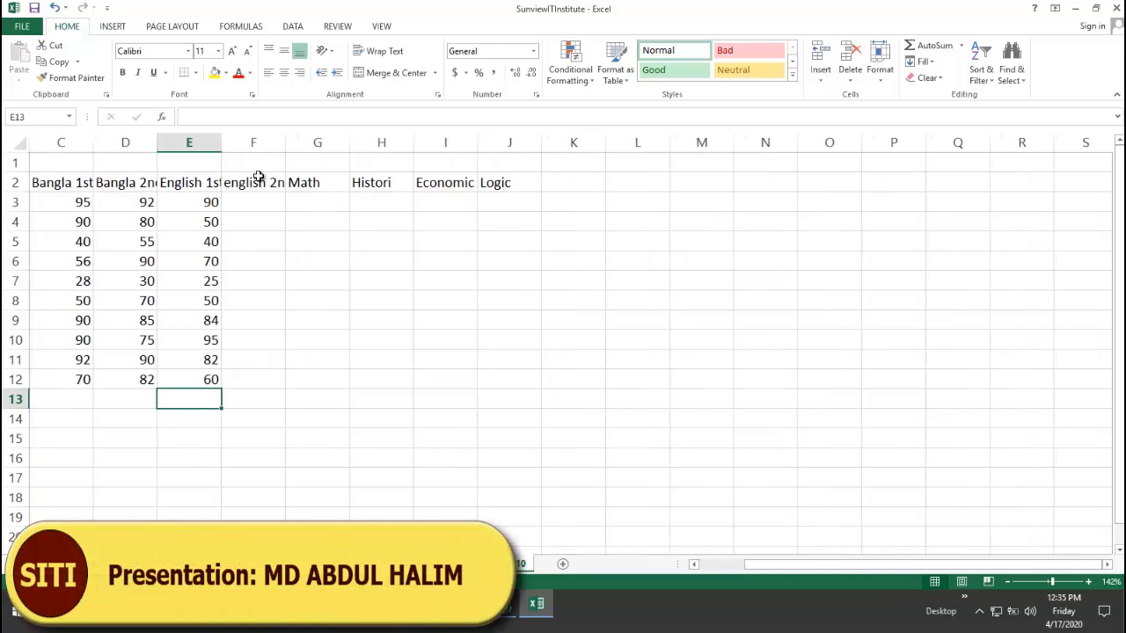
Step: Enter English 2nd marks 97, 59, 35, 75 and 19 into F3:F7
left_click(253, 203)
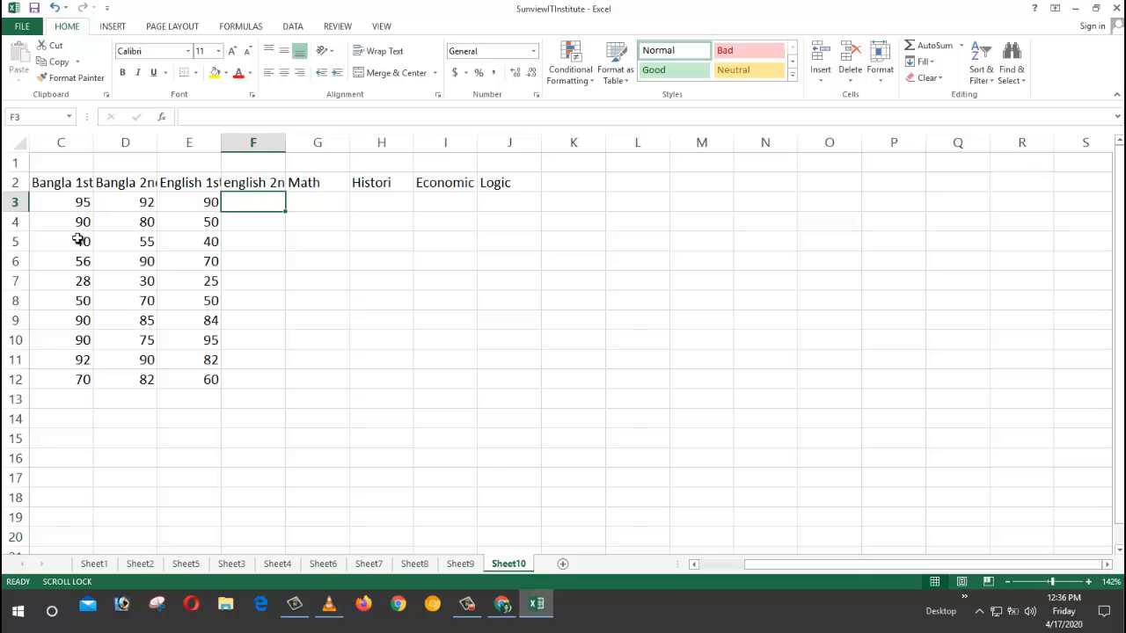
type("97")
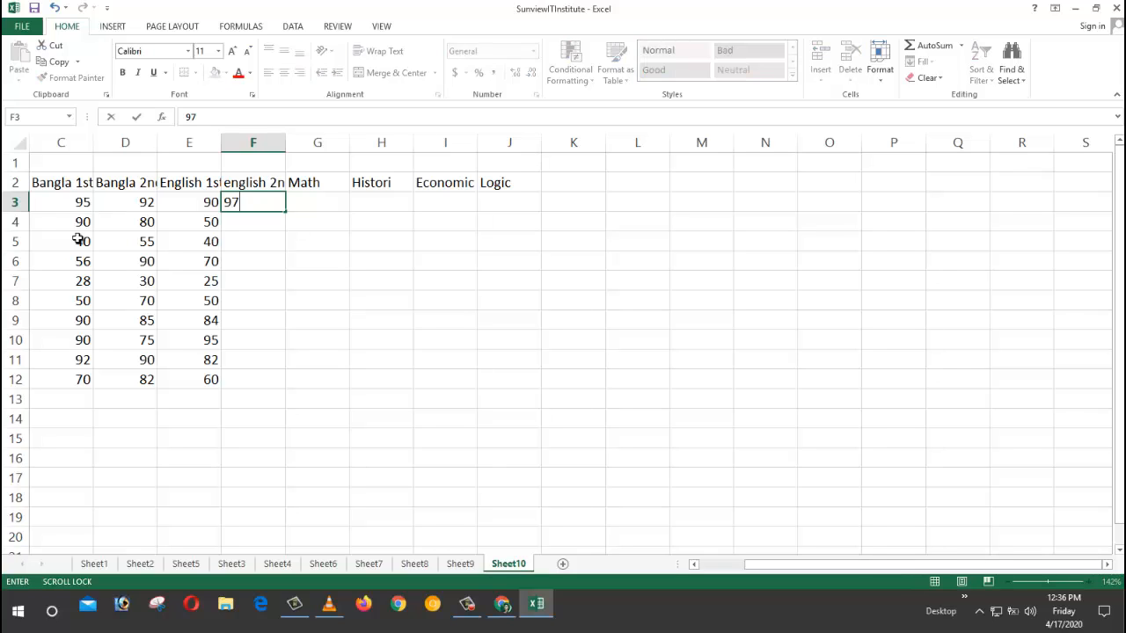
key("Return")
type("59")
key("Return")
type("35")
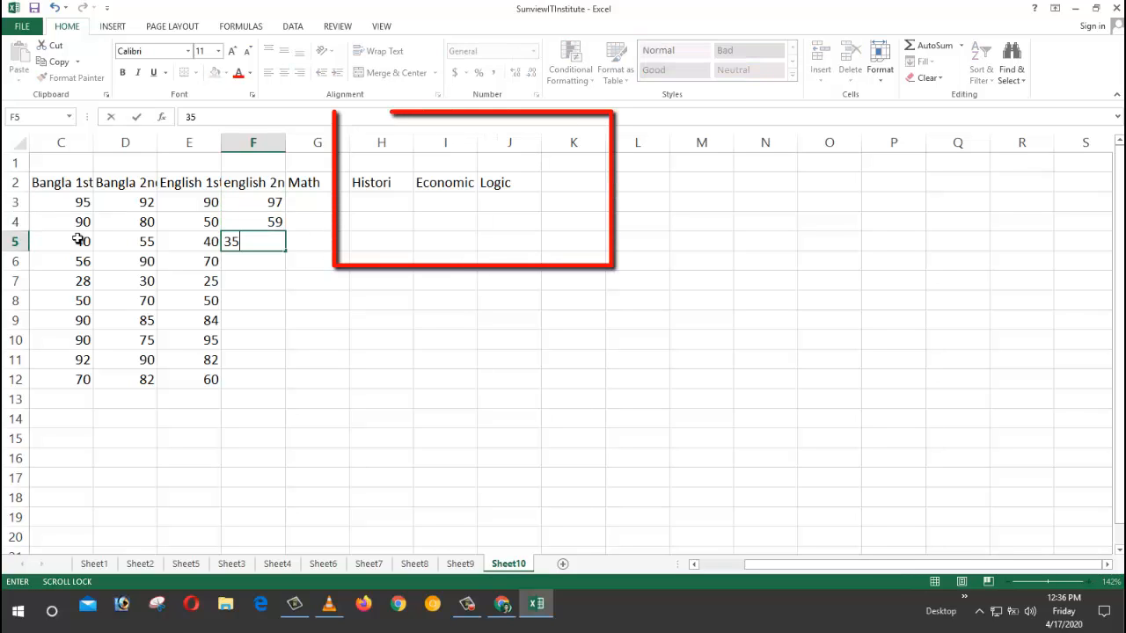
key("Return")
type("75")
key("Return")
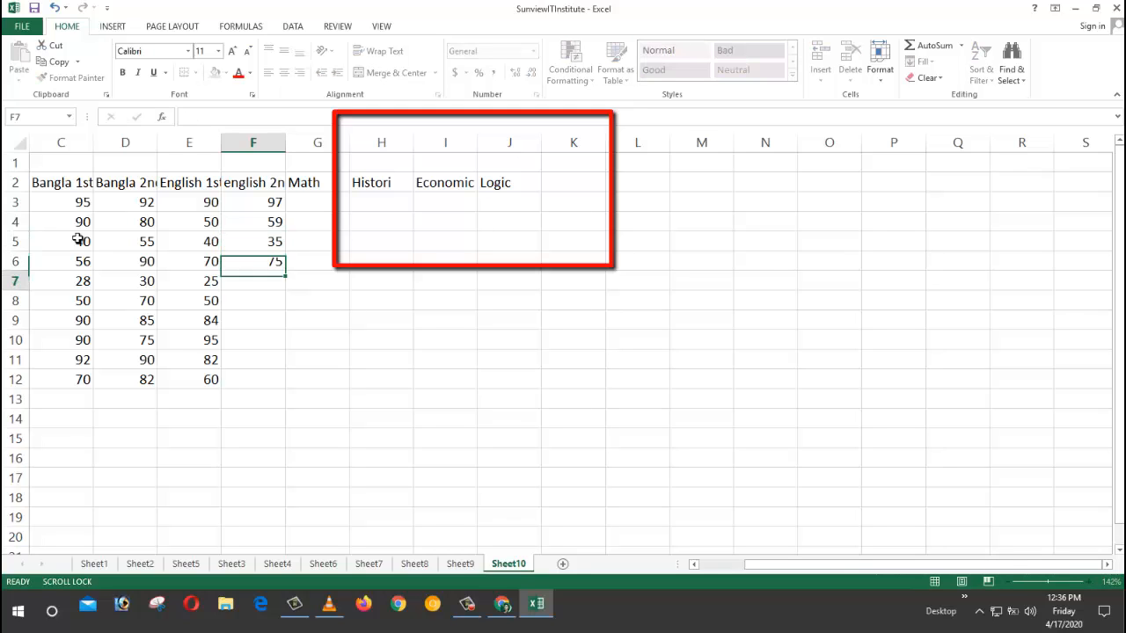
type("19")
key("Return")
Step: Enter English 2nd marks 95, 80, 70, 80 and 65 into F8:F12
type("95")
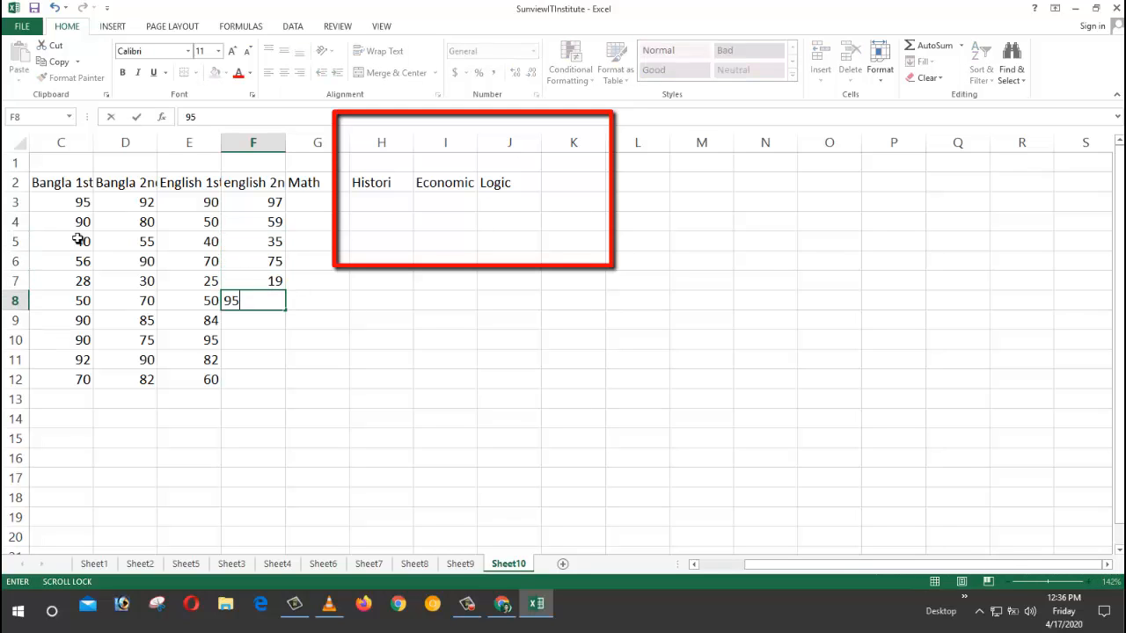
key("Return")
type("80")
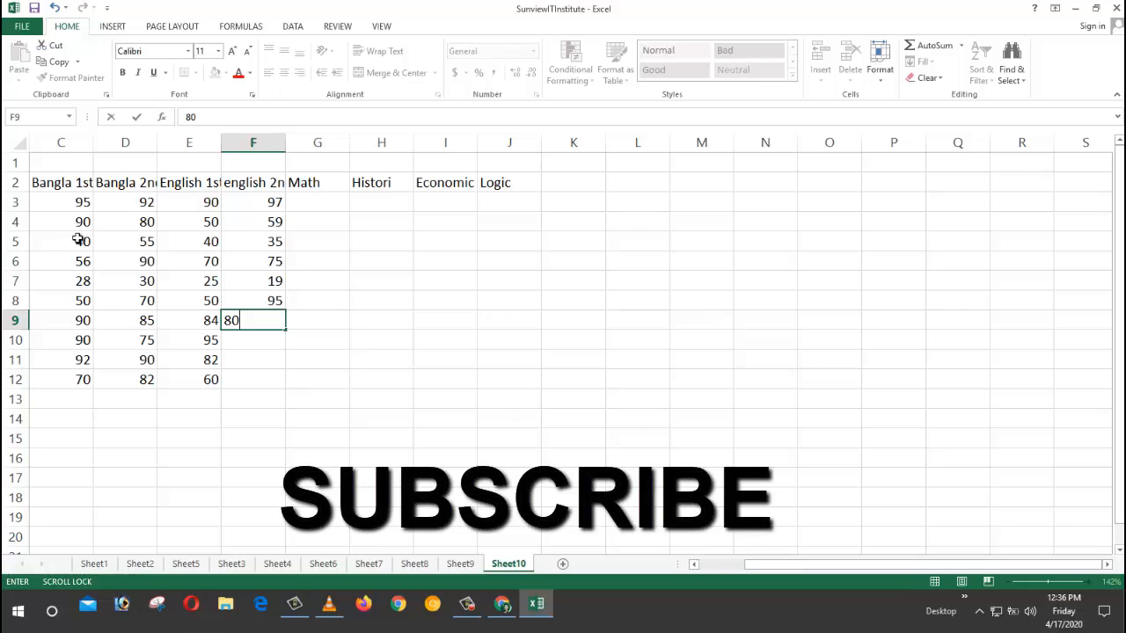
key("Return")
type("70")
key("Return")
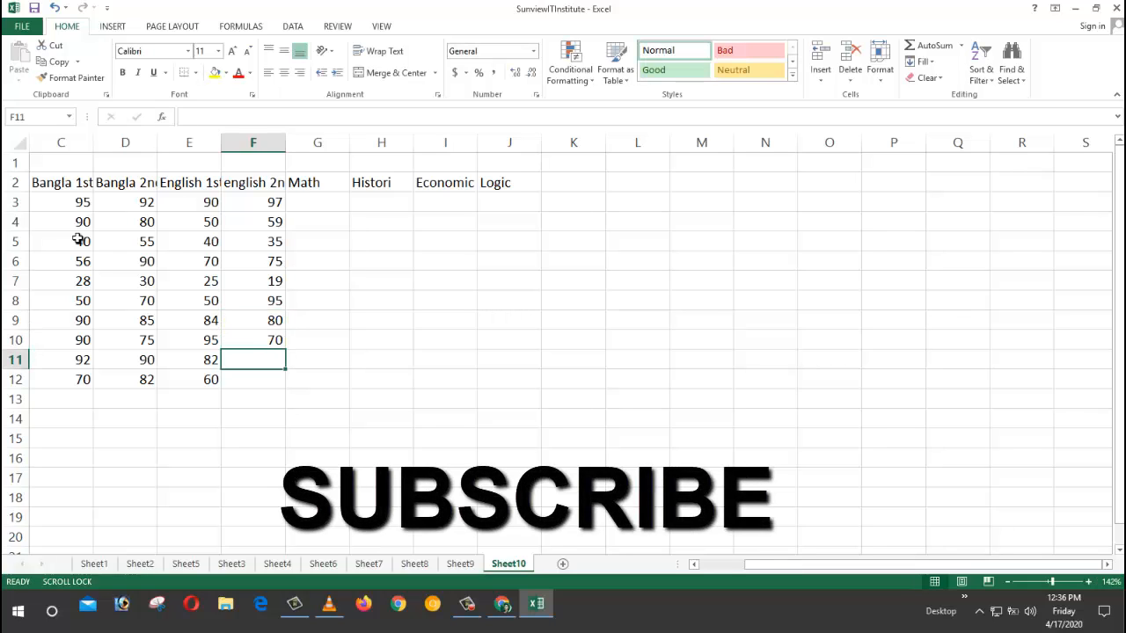
type("80")
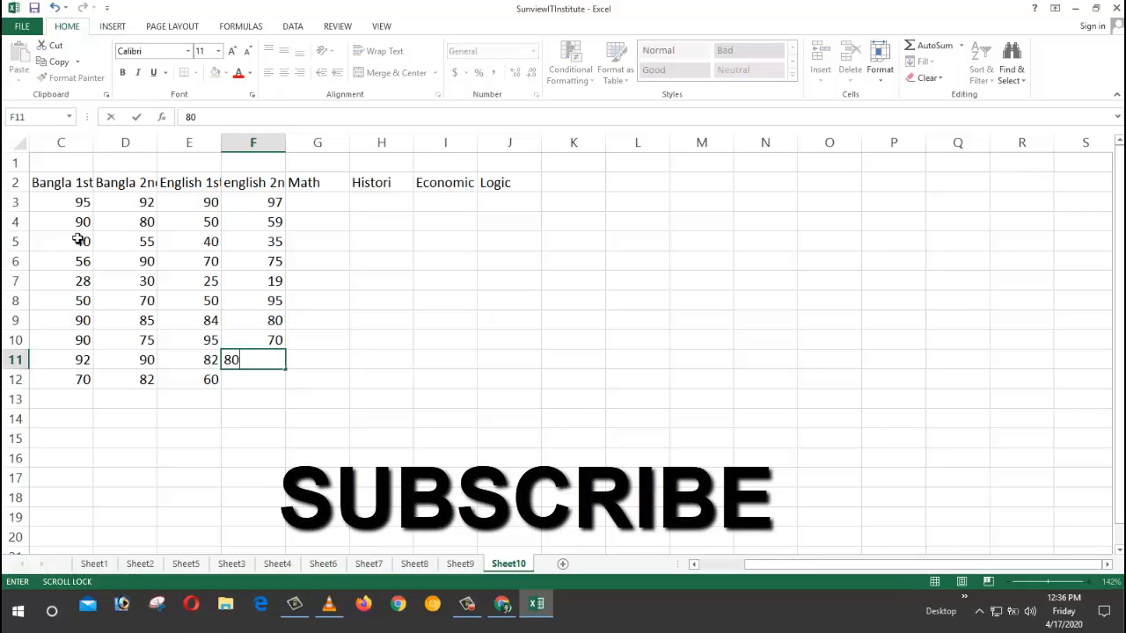
key("Return")
type("6")
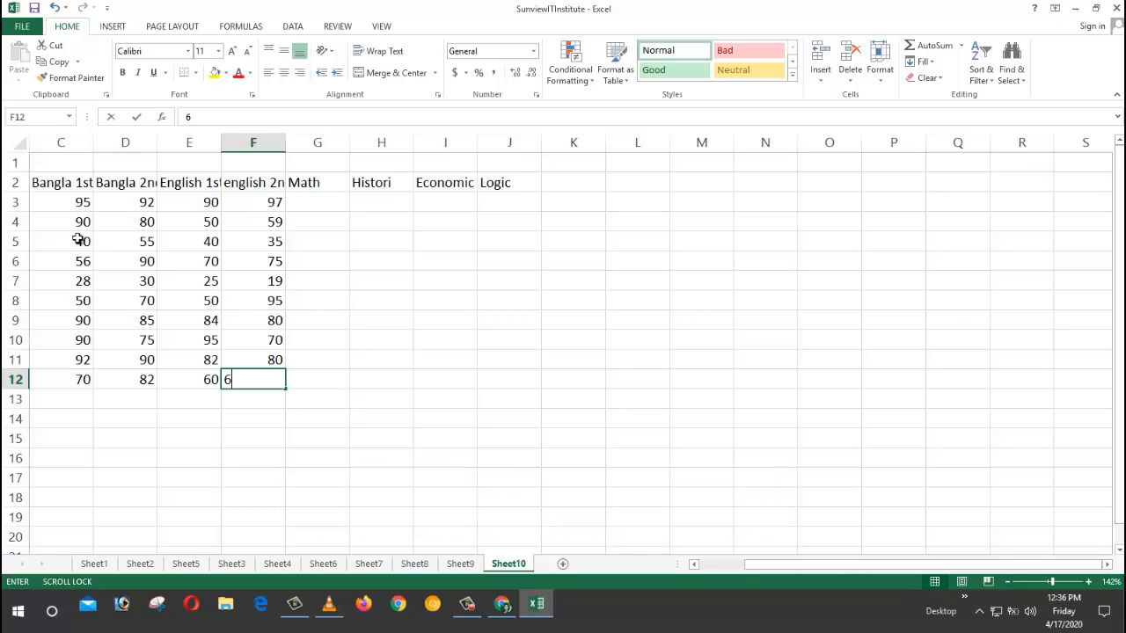
type("54")
key("Return")
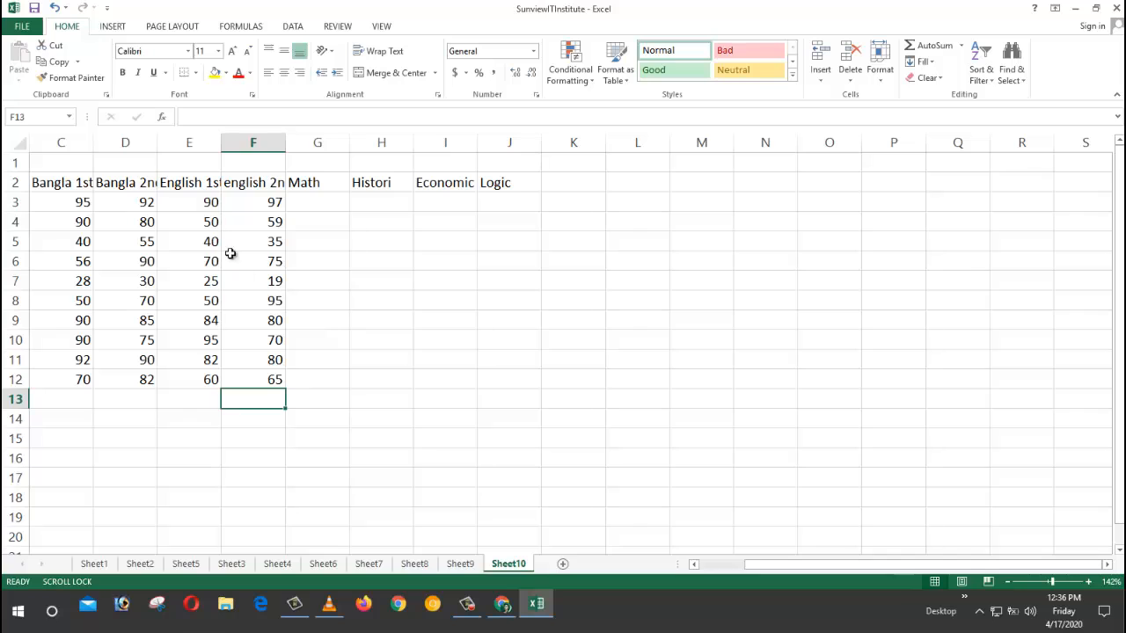
Step: Enter Math marks 92, 58, 27, 65 and 24 into G3:G7
left_click(326, 201)
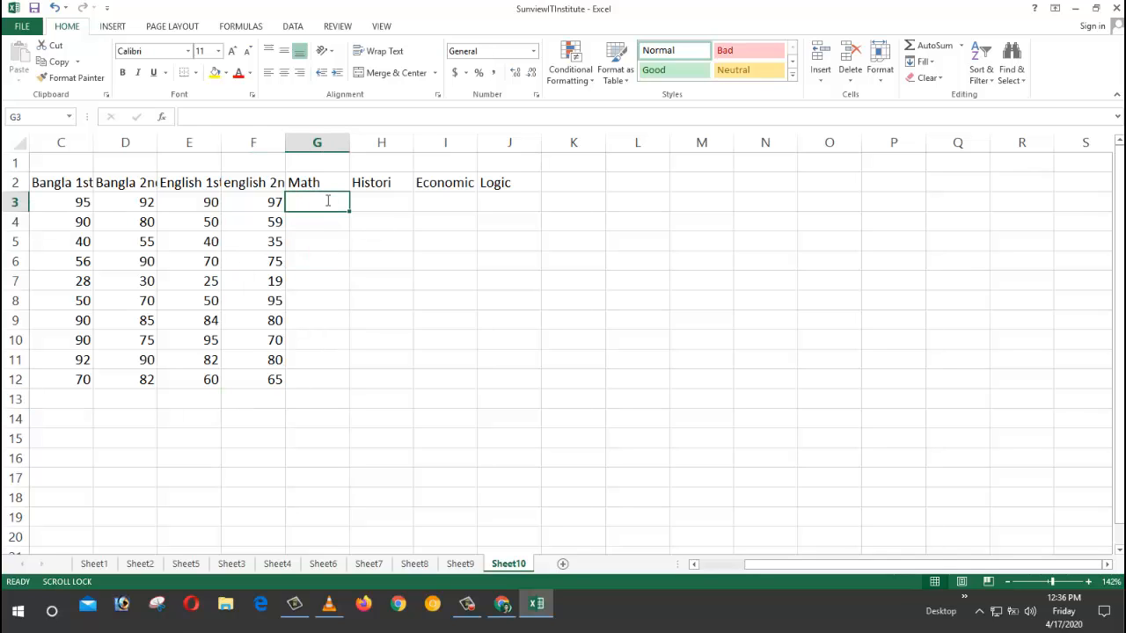
type("92")
key("Return")
type("58")
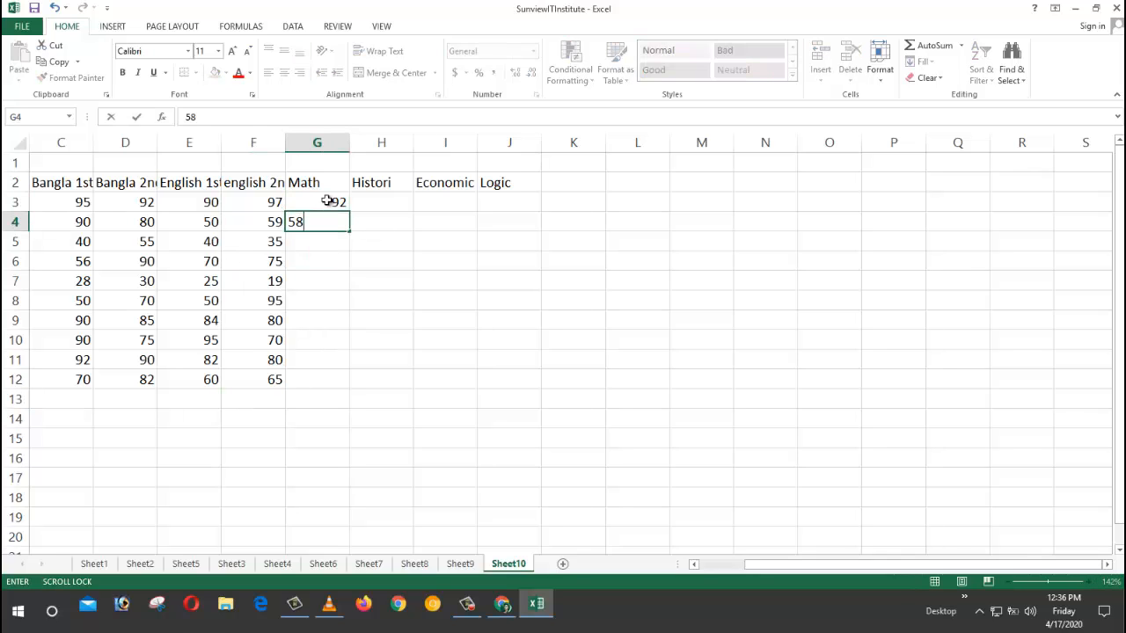
key("Return")
type("2")
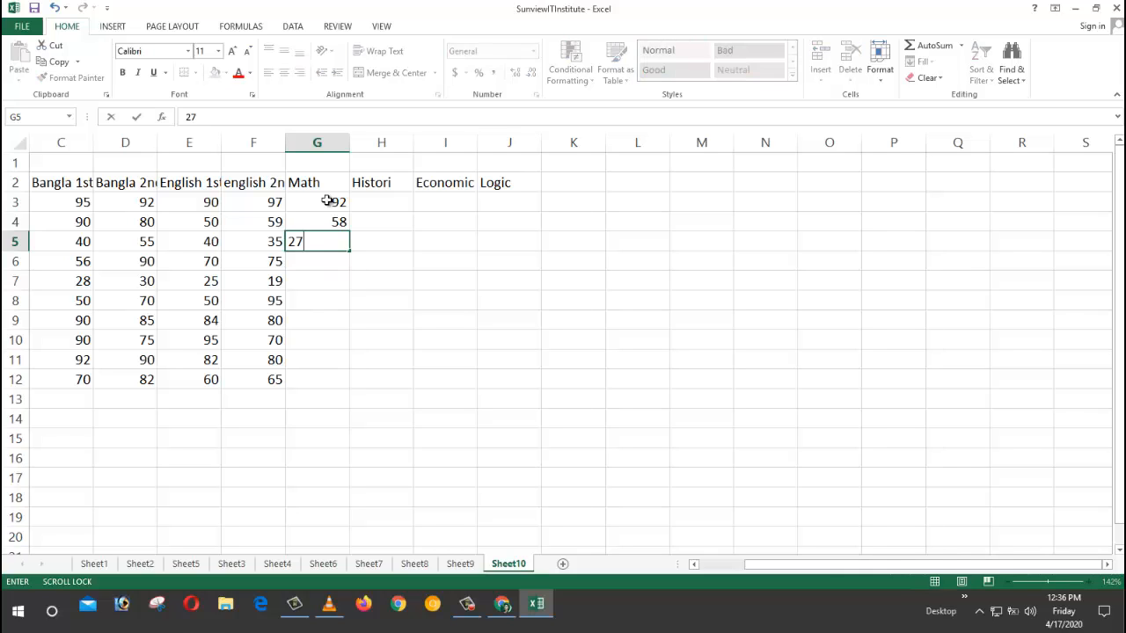
type("7")
key("Return")
type("65")
key("Return")
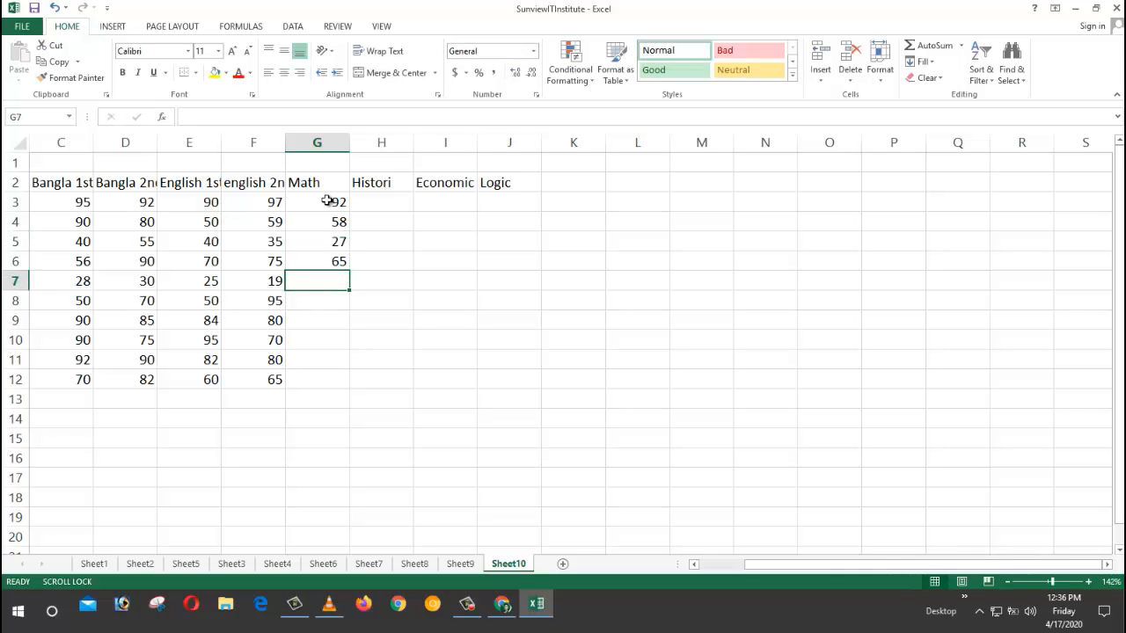
type("24")
key("Return")
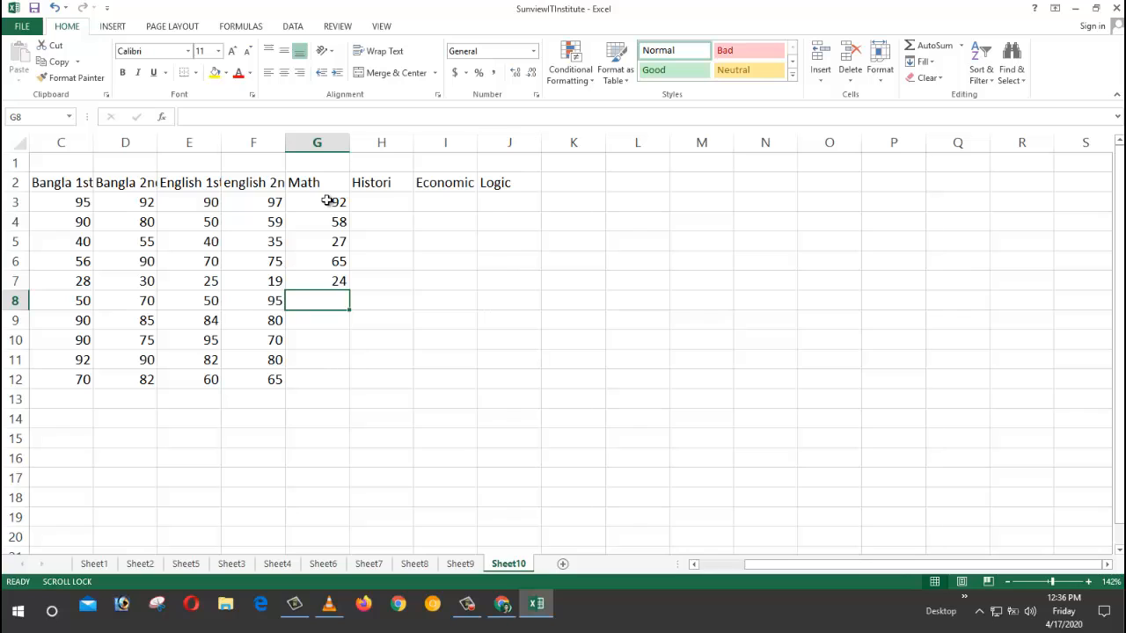
Step: Enter Math marks 85, 57, 59, 83 and 79 into G8:G12
type("85")
key("Return")
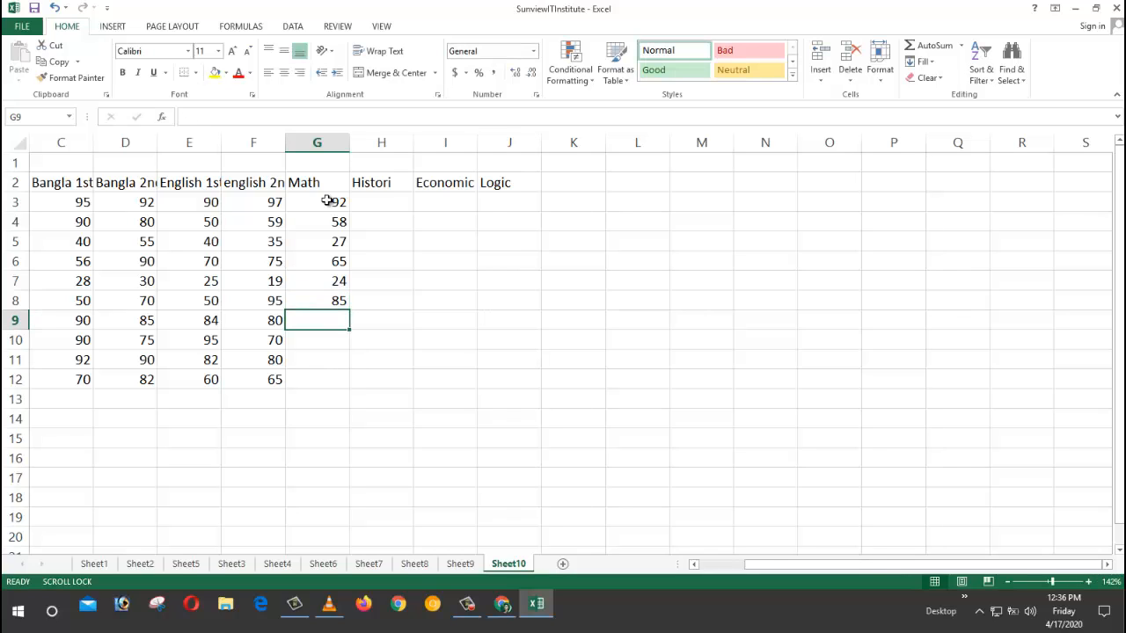
type("57")
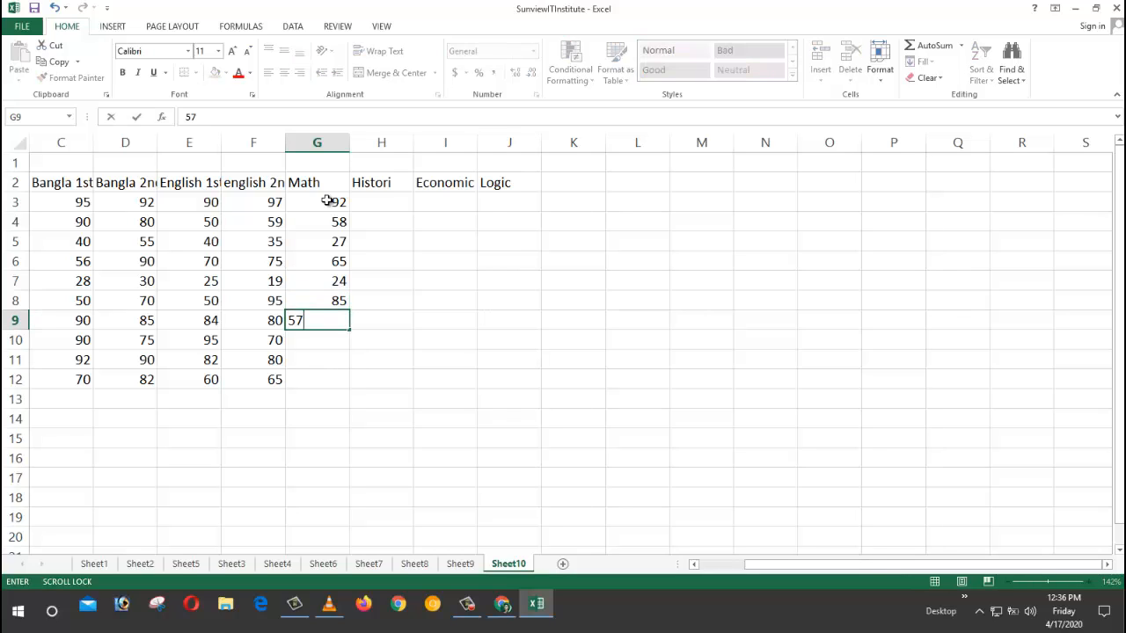
key("Return")
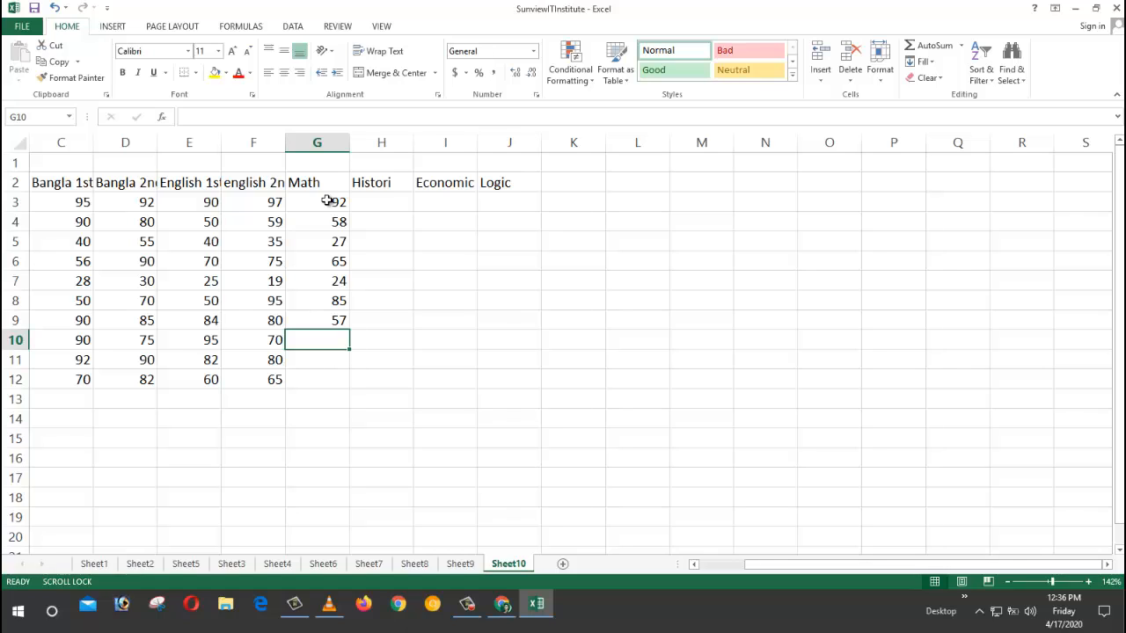
type("59")
key("Return")
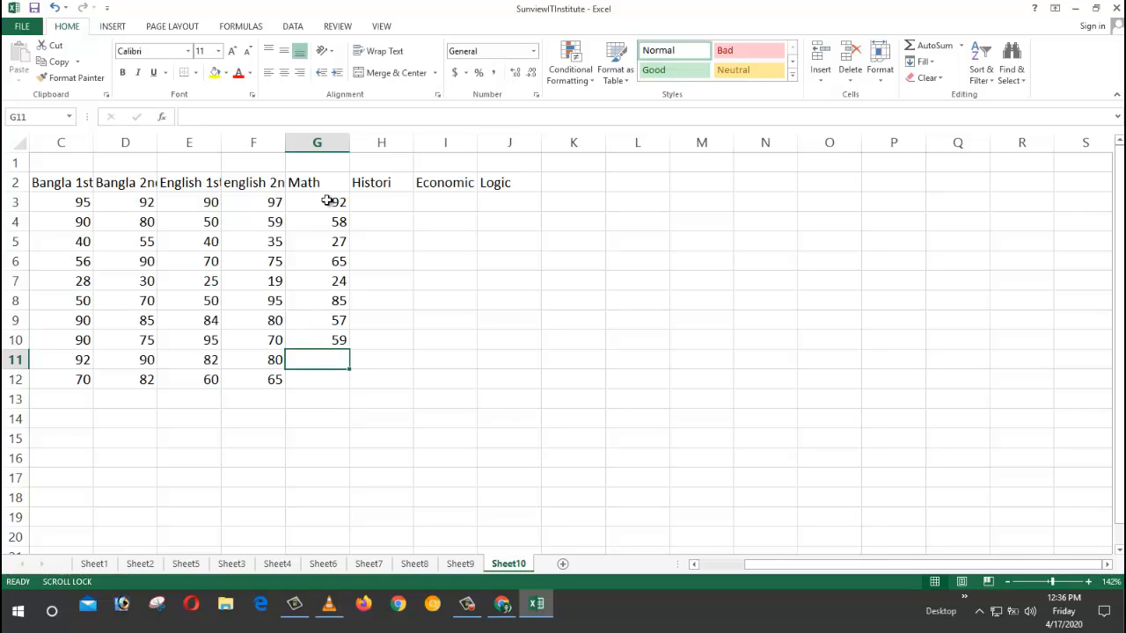
type("83")
type("79")
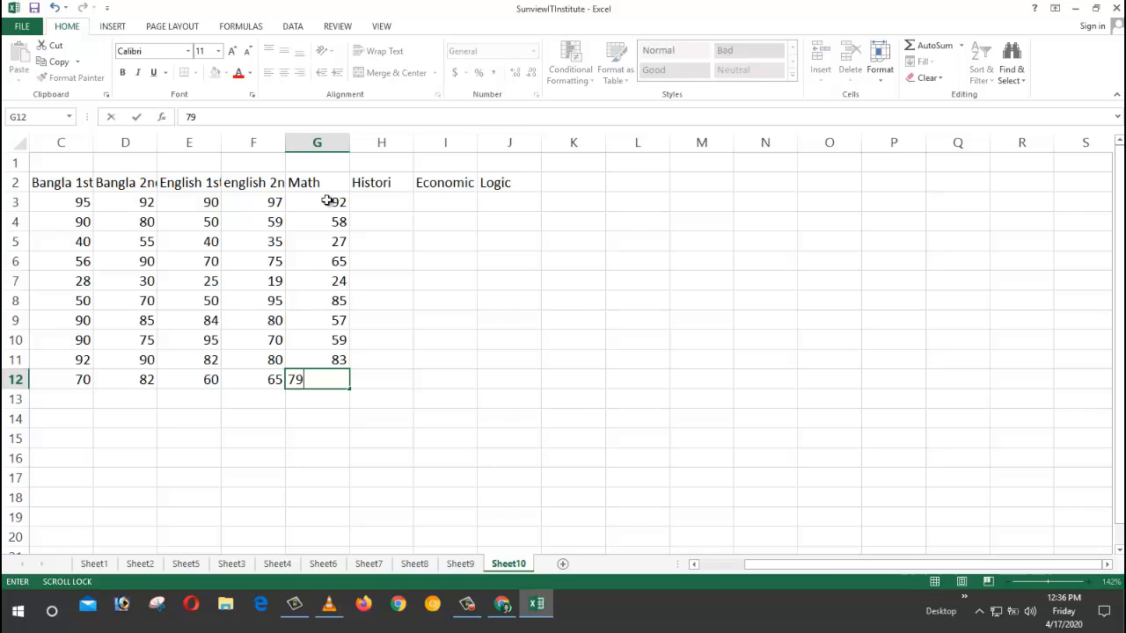
key("Return")
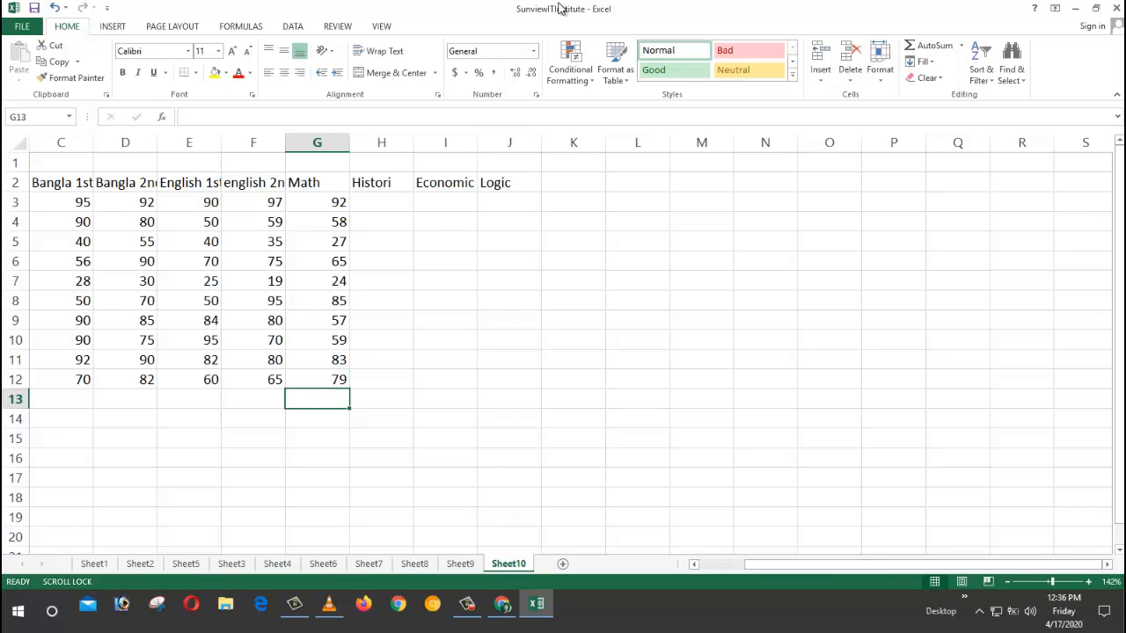
Step: Enter Histori marks 91, 58, 46 in H3:H5, removing the stray slash from H4
left_click(382, 203)
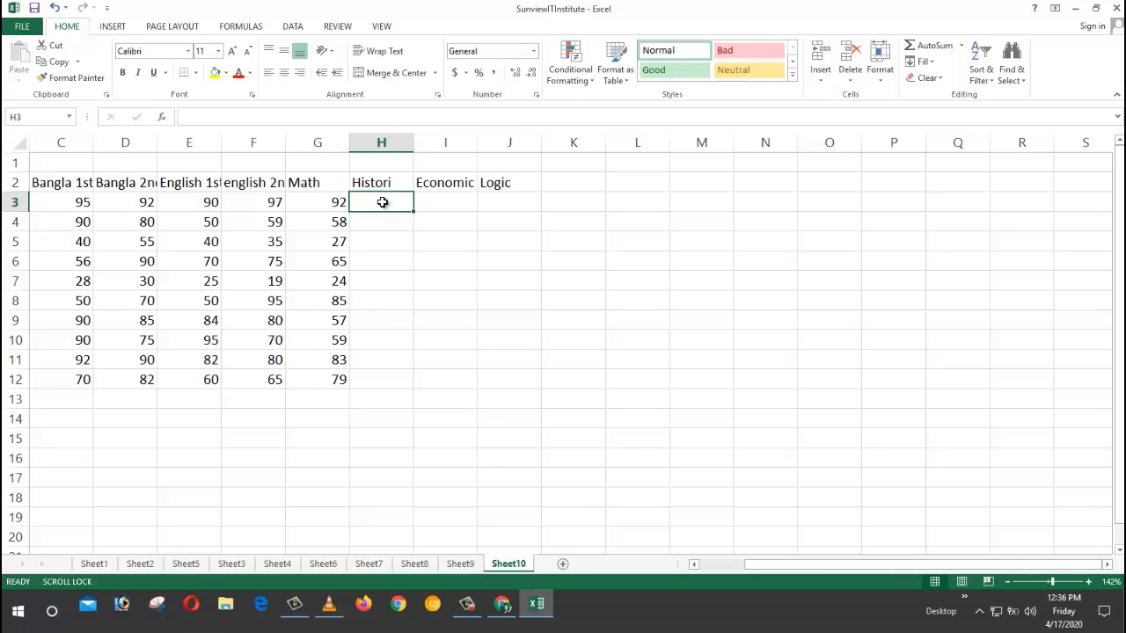
type("91")
key("Return")
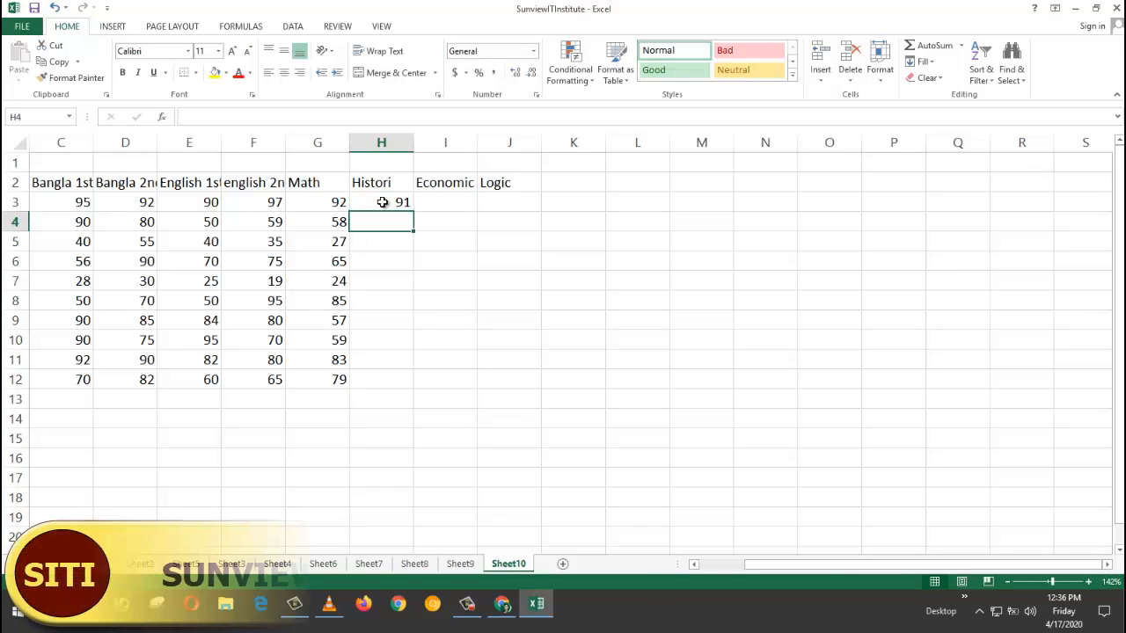
type("58/")
key("Return")
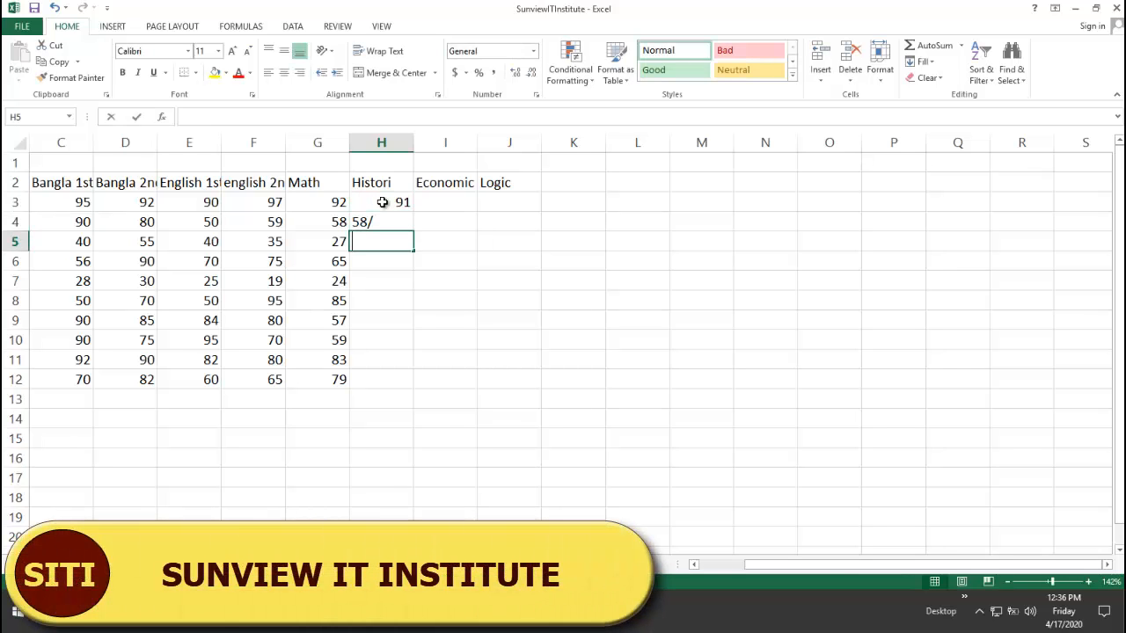
type("46")
key("Return")
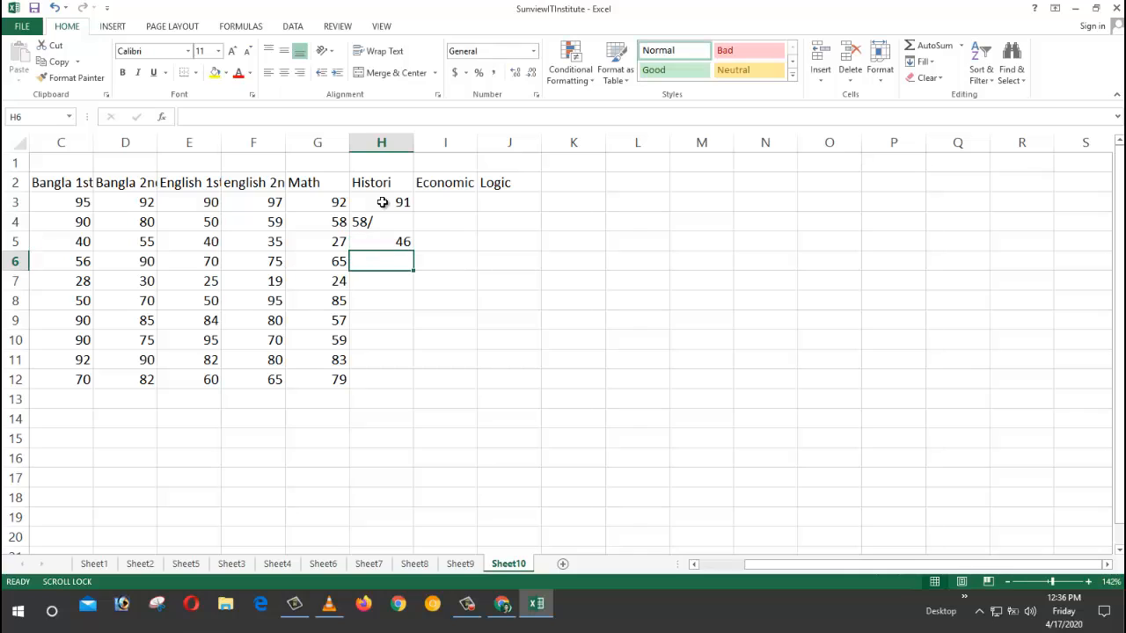
left_click(395, 219)
double_click(395, 219)
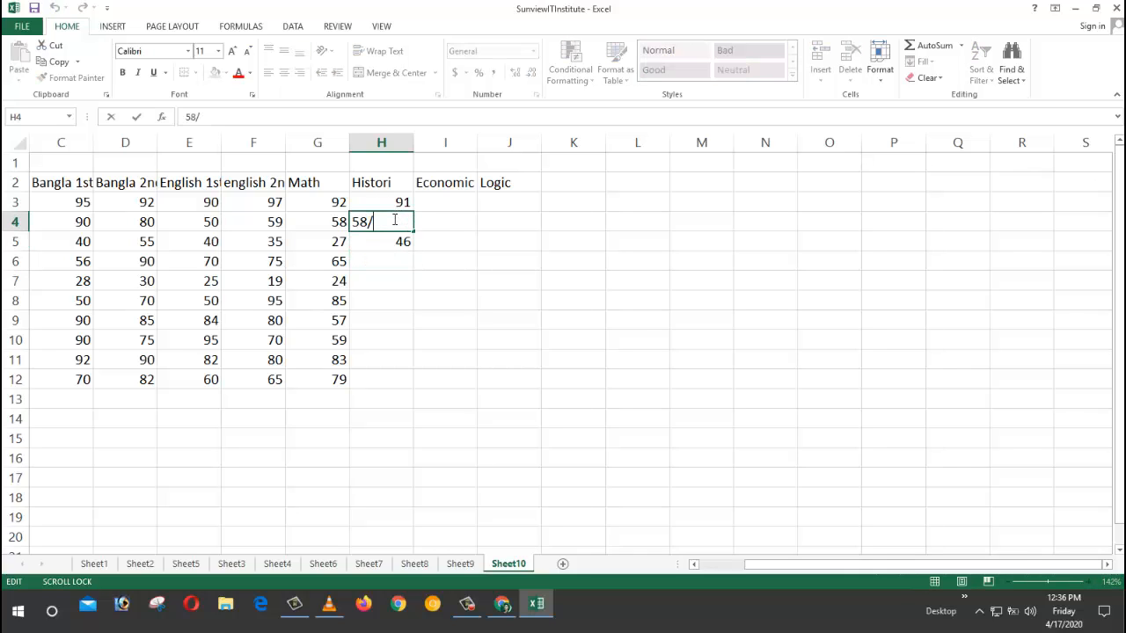
key("BackSpace")
key("Return")
Step: Enter Histori marks 65, 23, 68, 79, 78, 84 and 70 into H6:H12
key("Return")
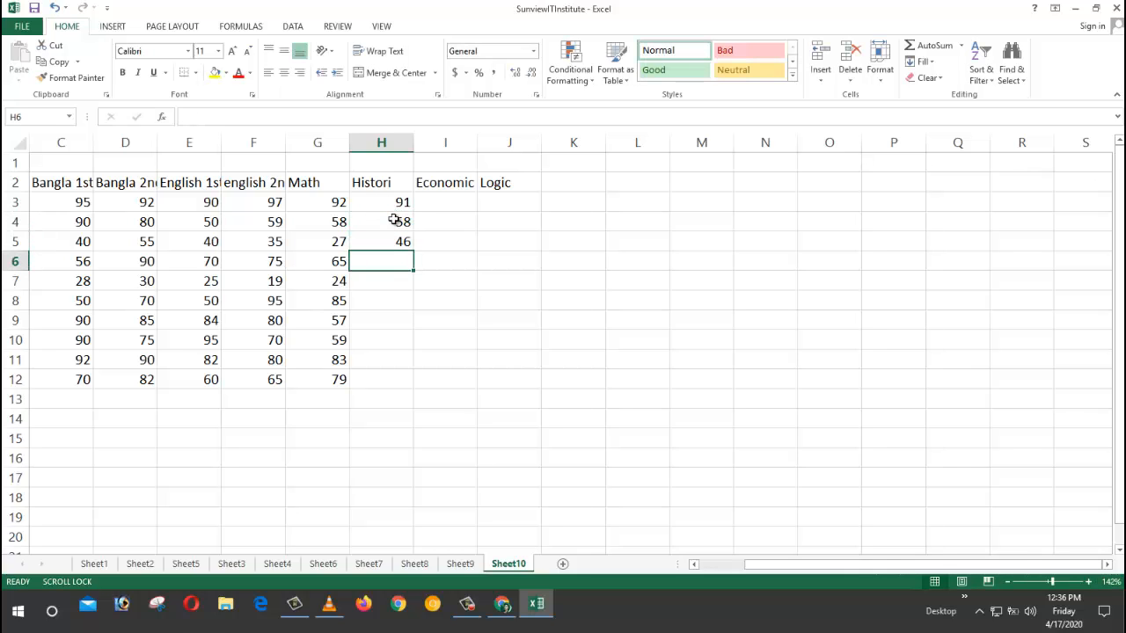
type("65")
key("Return")
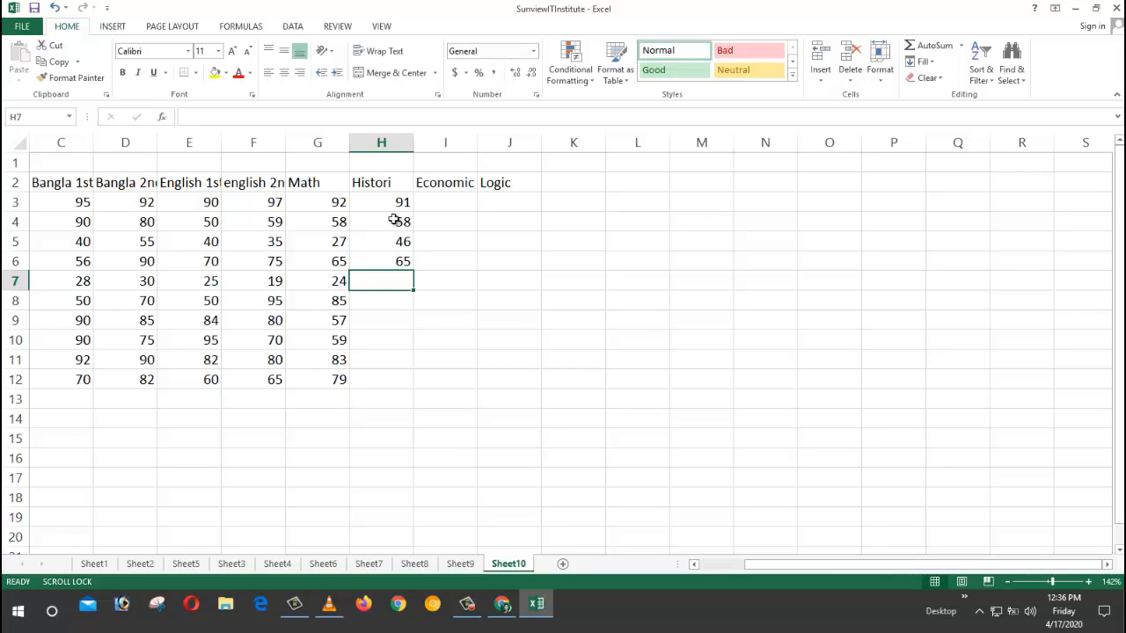
type("23")
key("Return")
type("68")
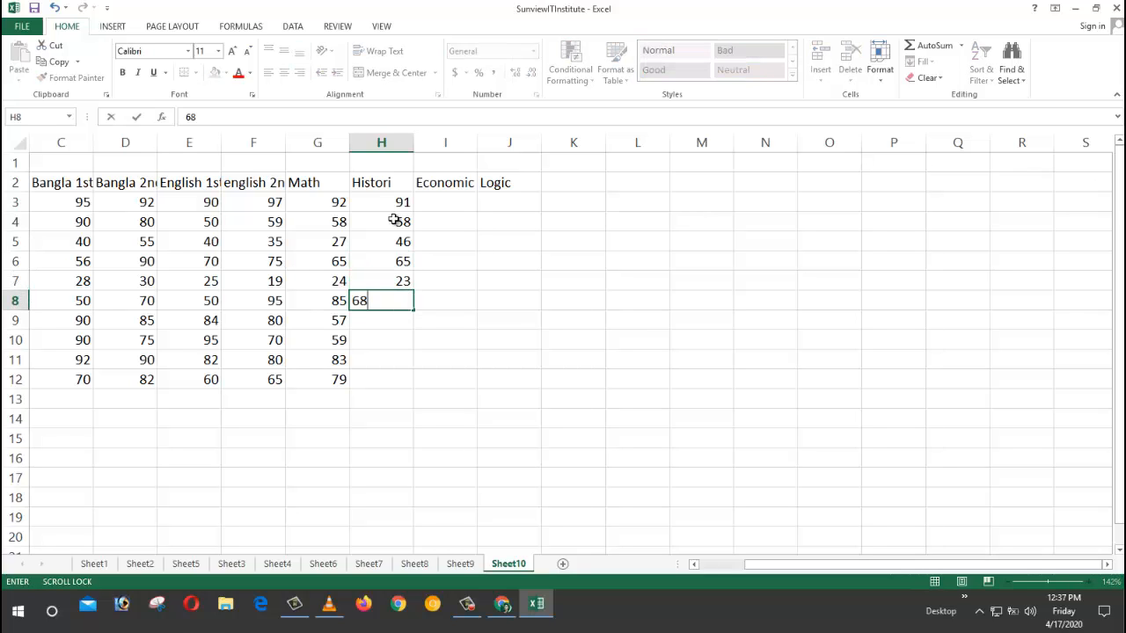
key("Return")
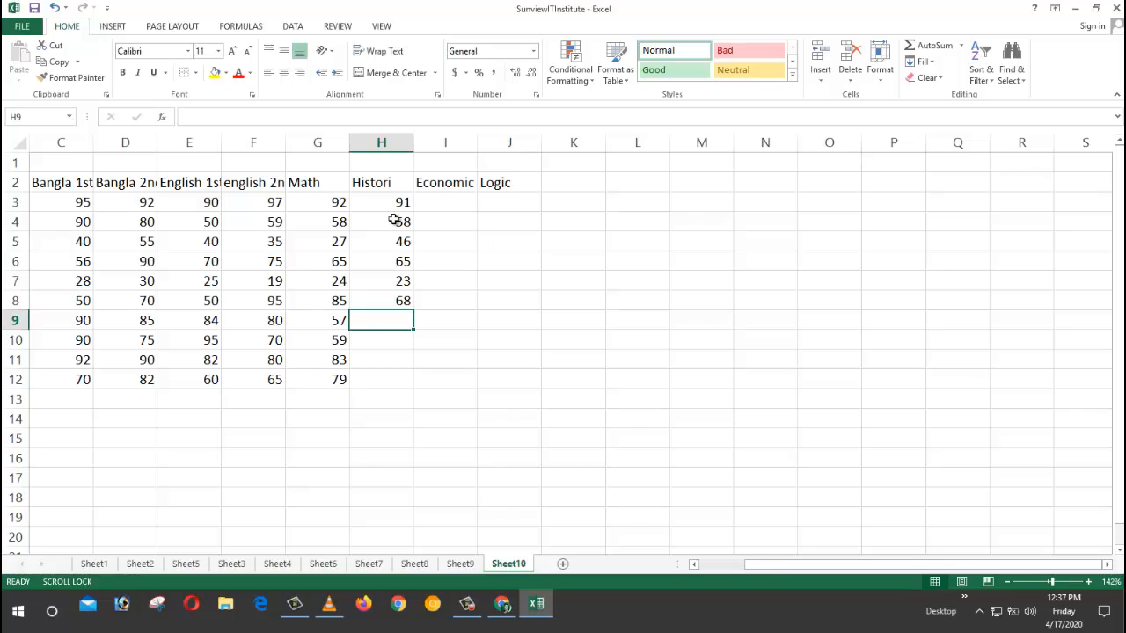
type("79")
key("Return")
type("78")
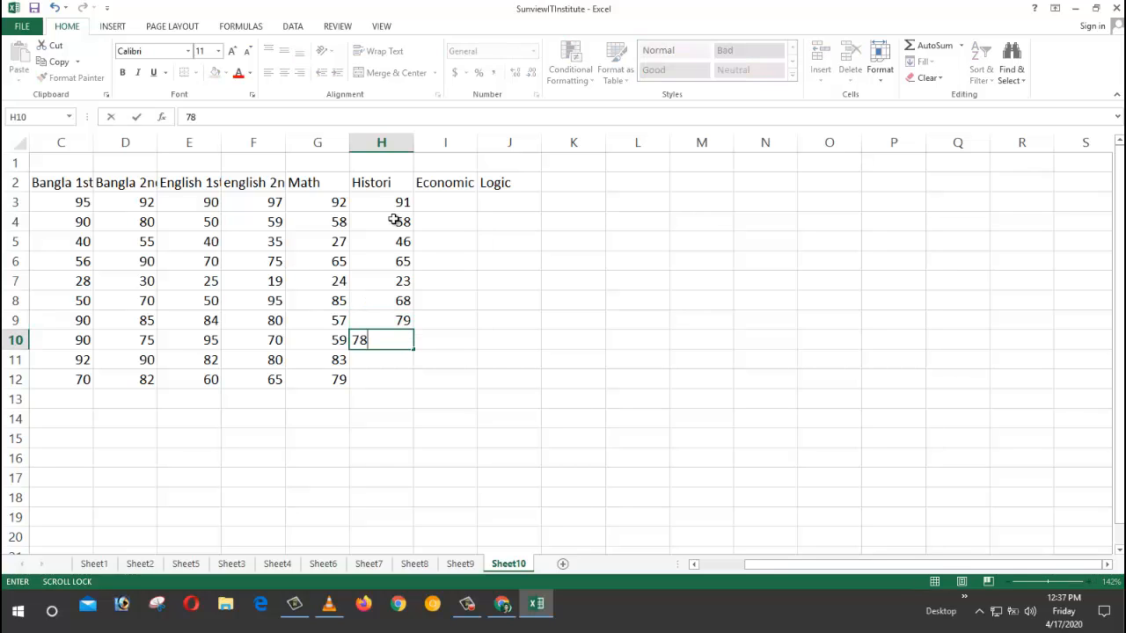
key("Return")
type("84")
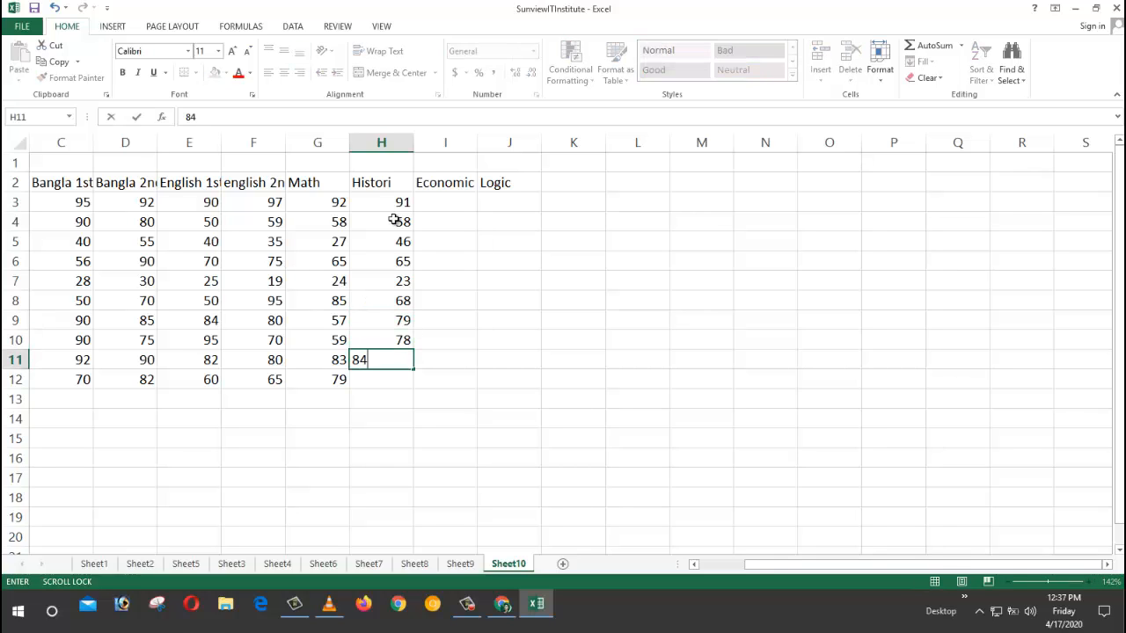
key("Return")
type("70")
key("Return")
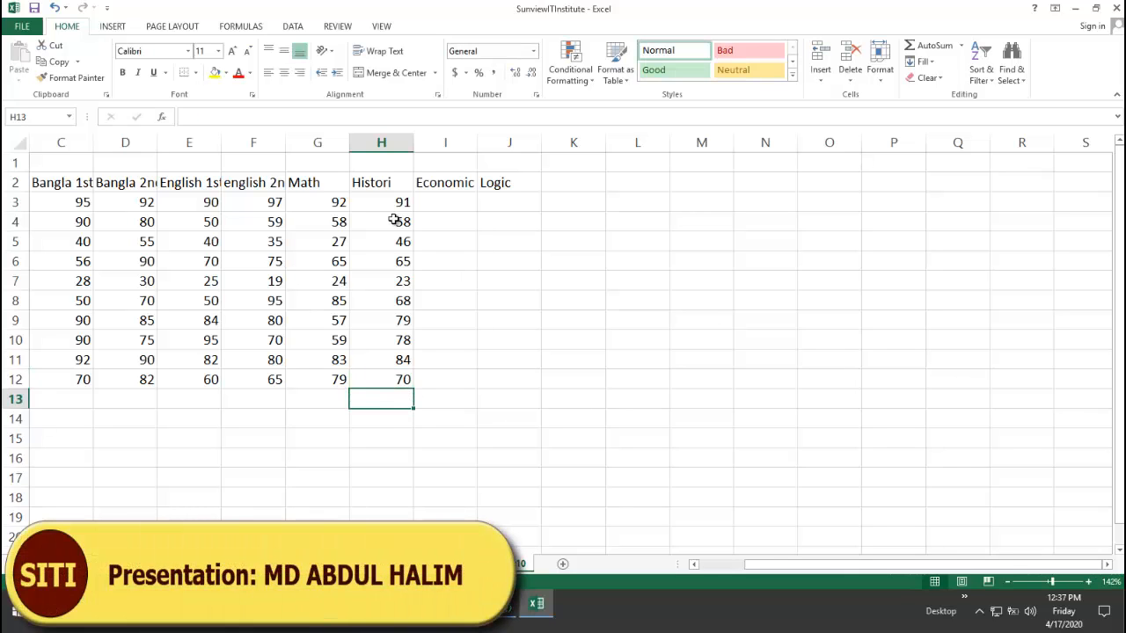
Step: Enter Economic marks 90, 80, 39, 60 and 19 into I3:I7
left_click(447, 203)
type("90")
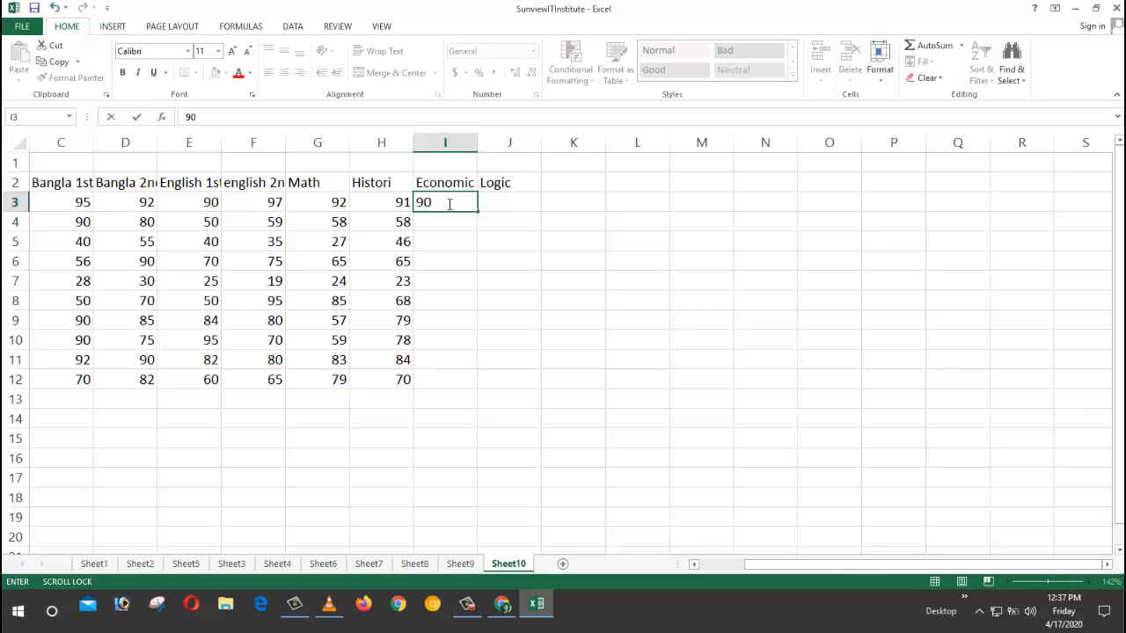
key("Return")
type("80")
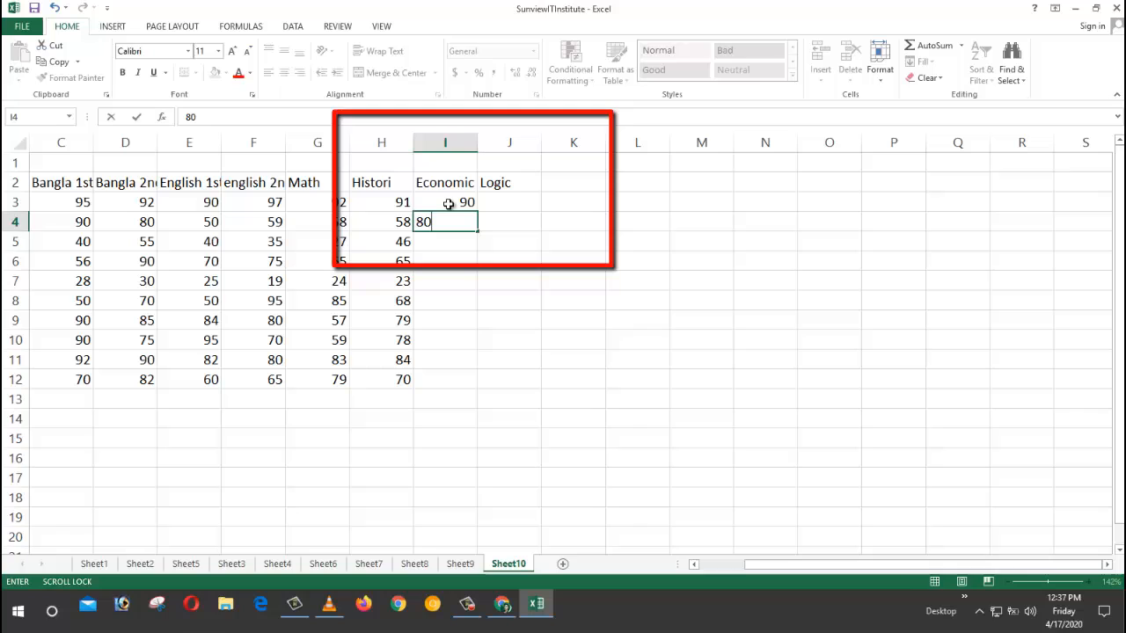
key("Return")
type("39")
key("Return")
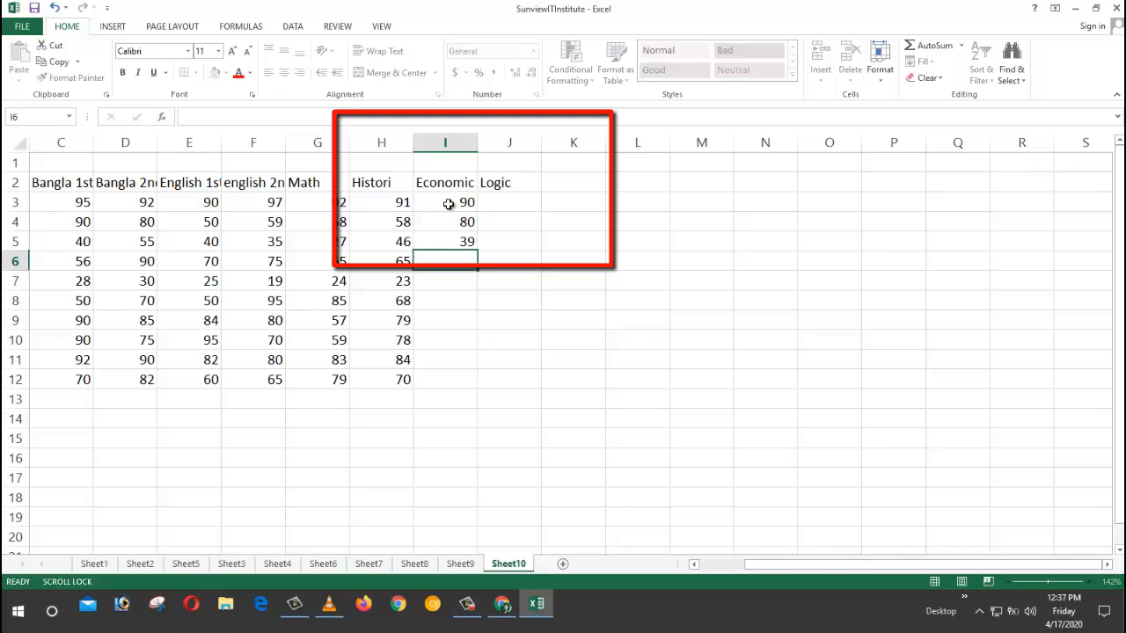
type("60")
key("Return")
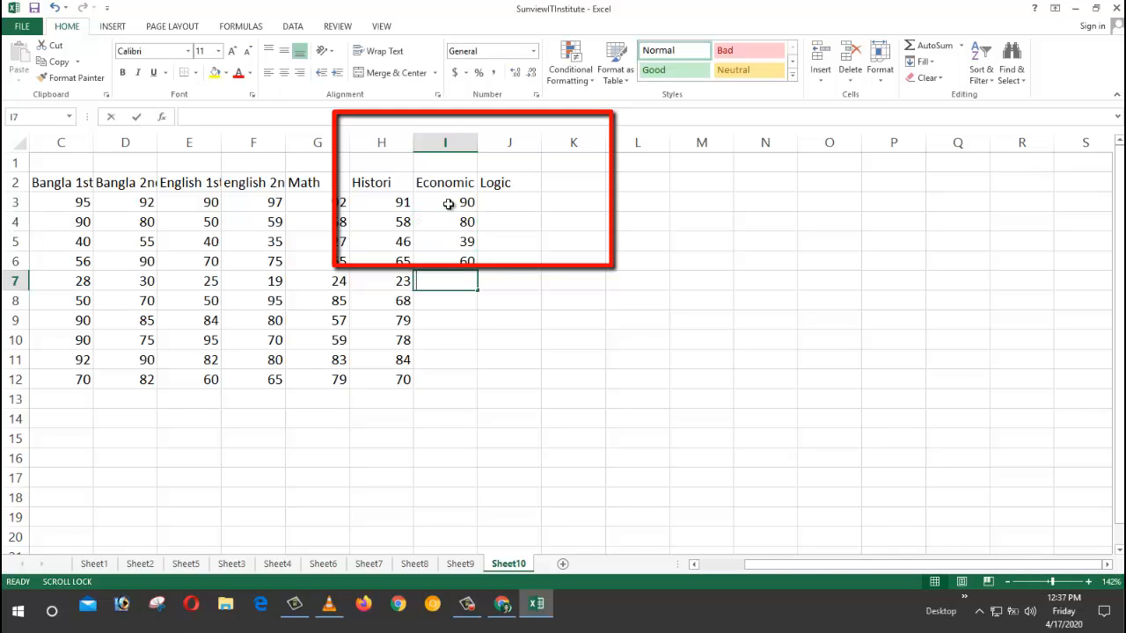
type("19")
key("Return")
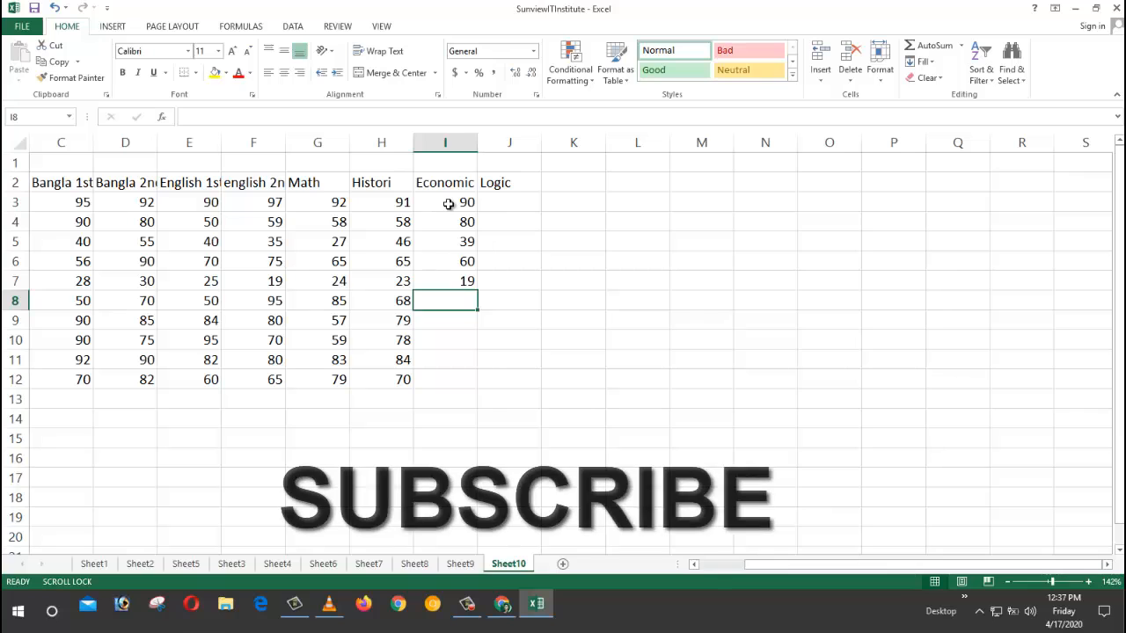
Step: Enter Economic marks 58, 95, 75, 81 and 65 into I8:I12
type("58")
key("Return")
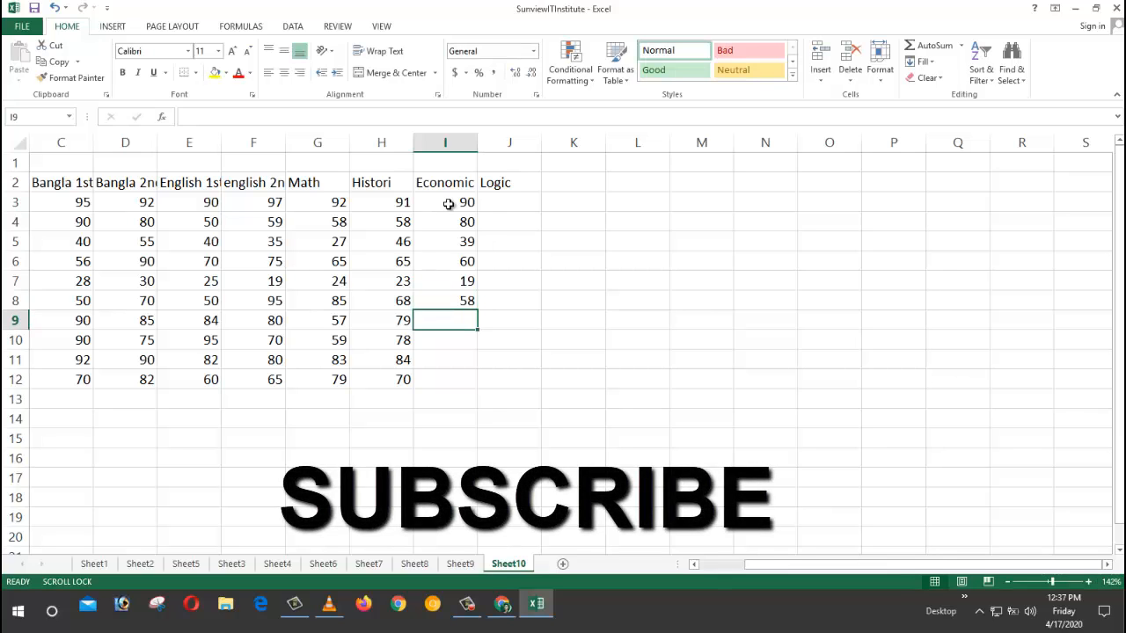
type("95")
key("Return")
type("75")
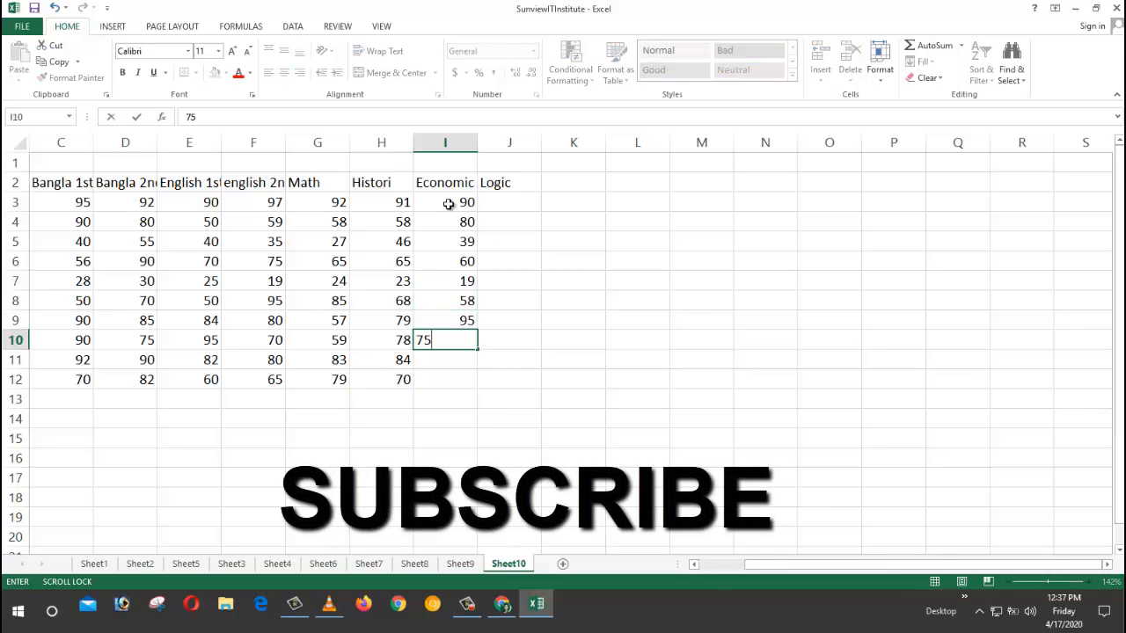
key("Return")
type("81")
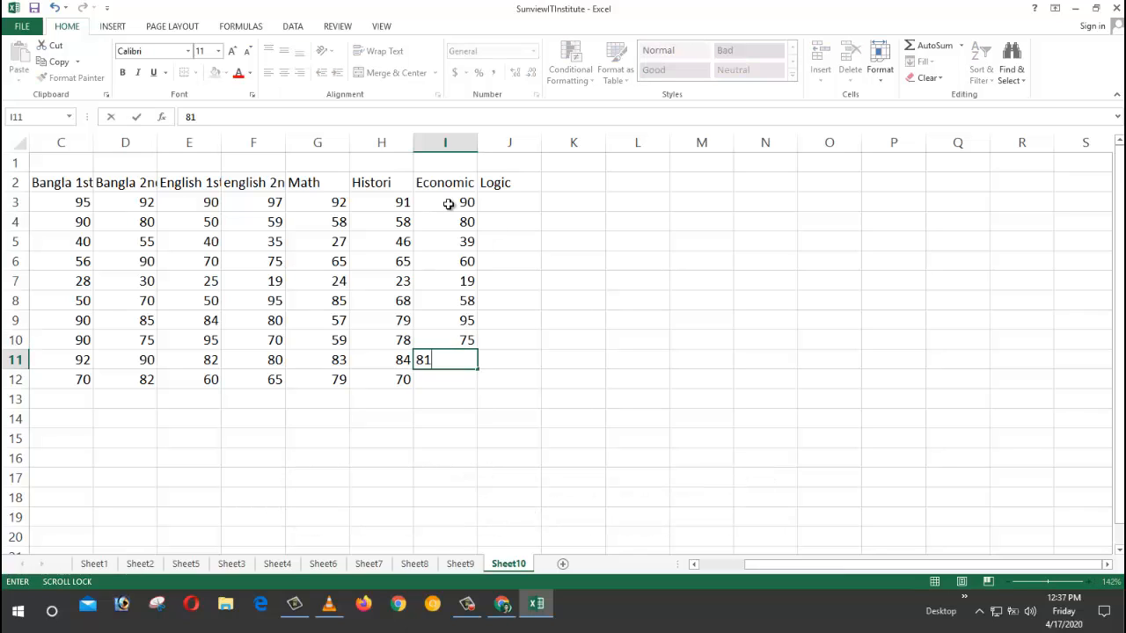
key("Return")
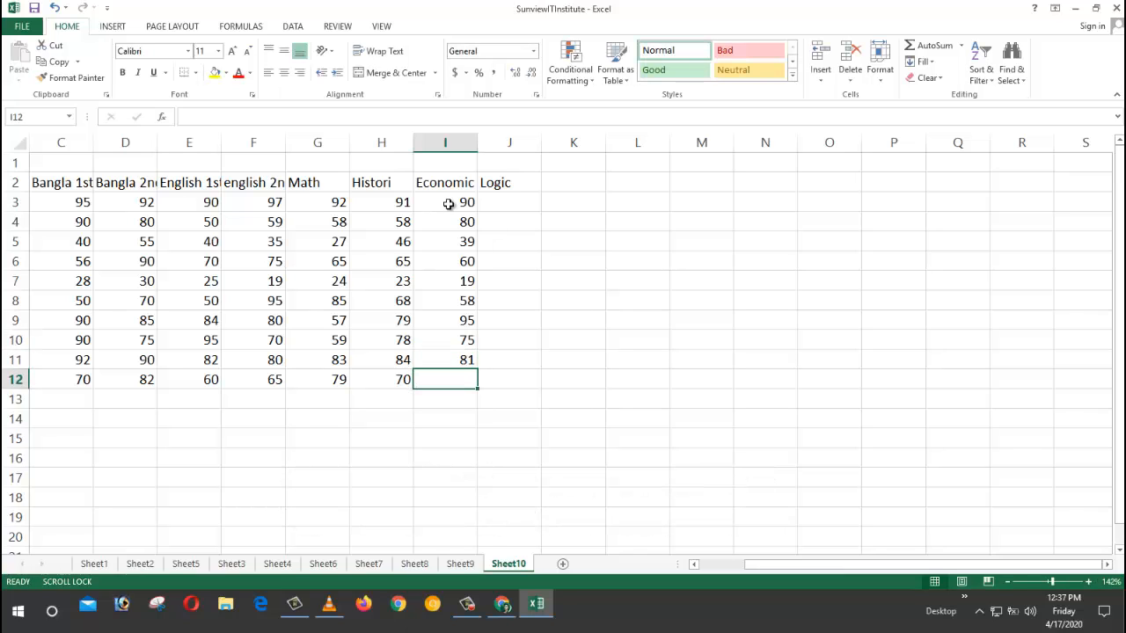
type("65")
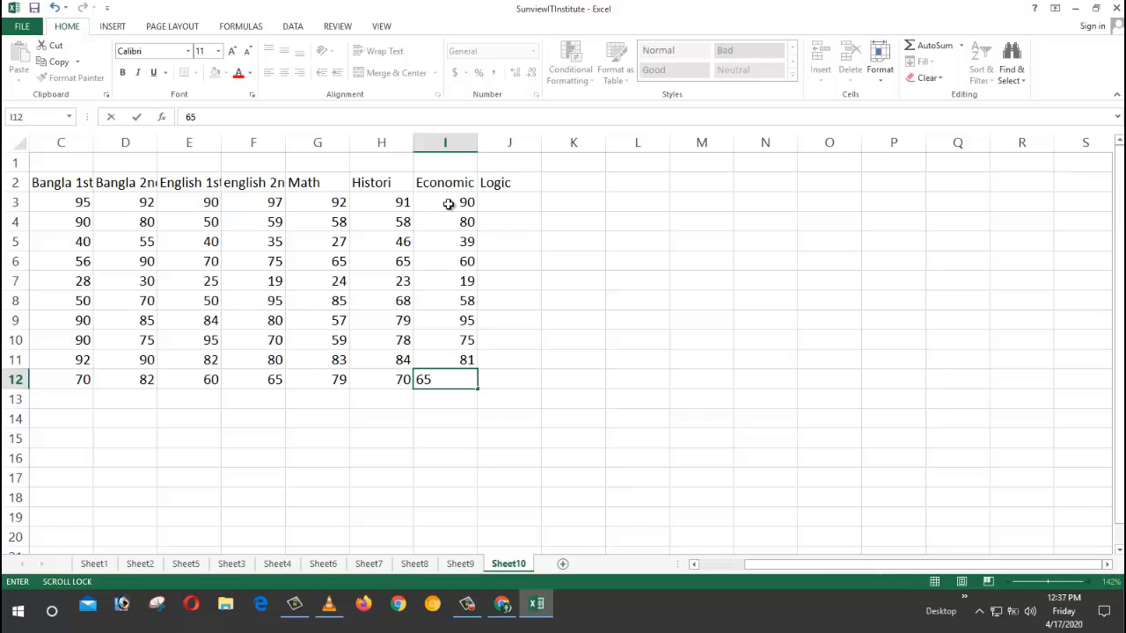
key("Return")
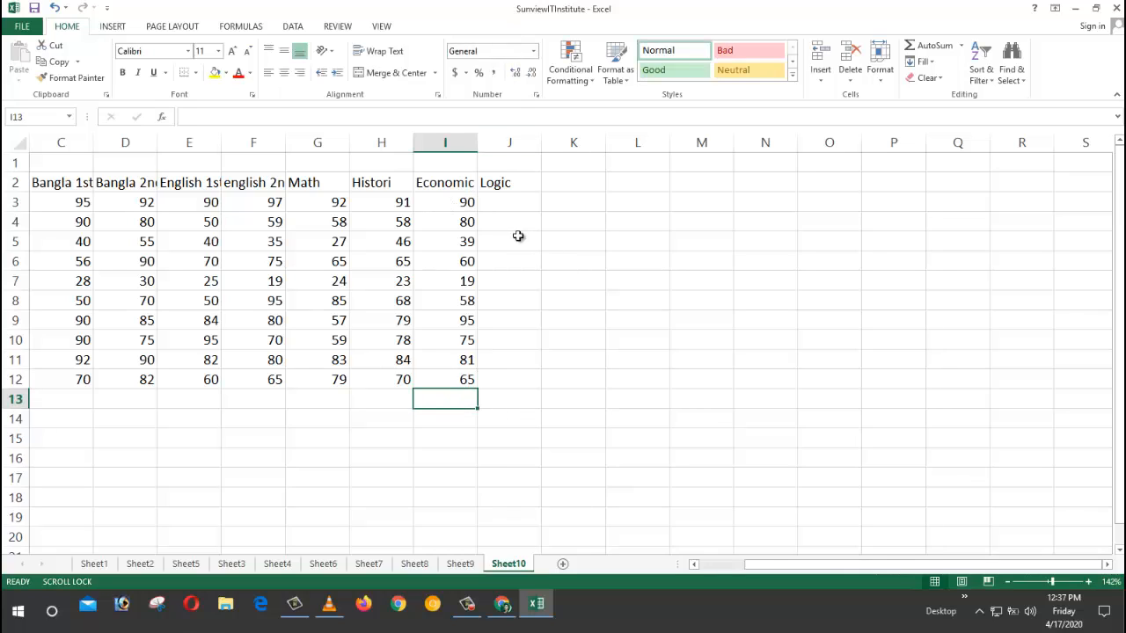
Step: Enter Logic marks 95, 95, 28, 57 and 28 into J3:J7
left_click(499, 202)
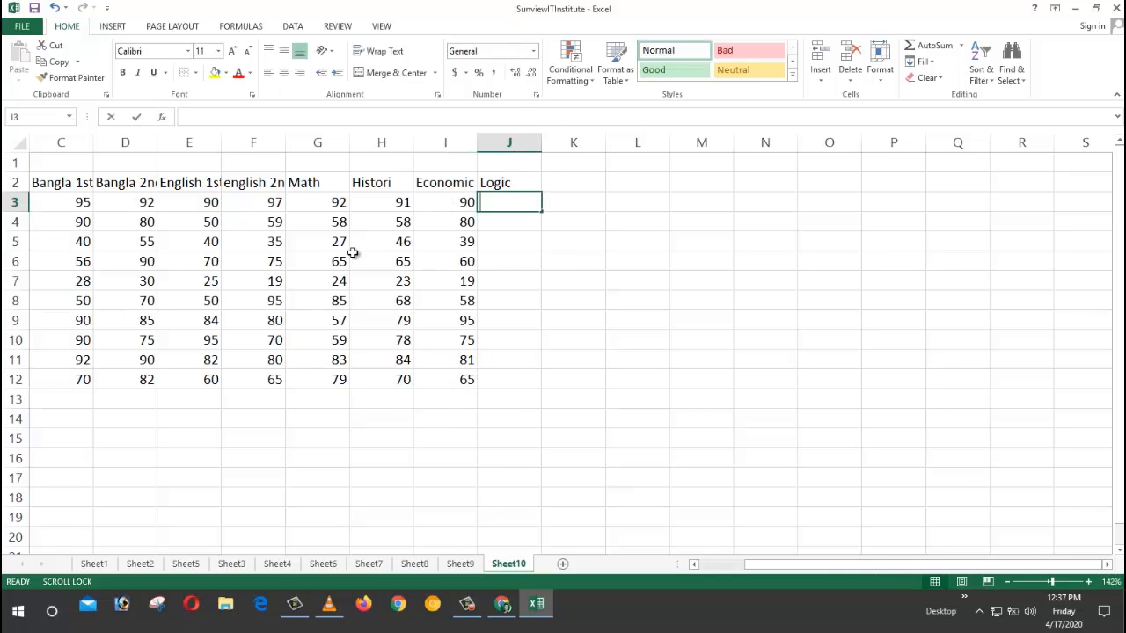
type("95")
key("Return")
type("95")
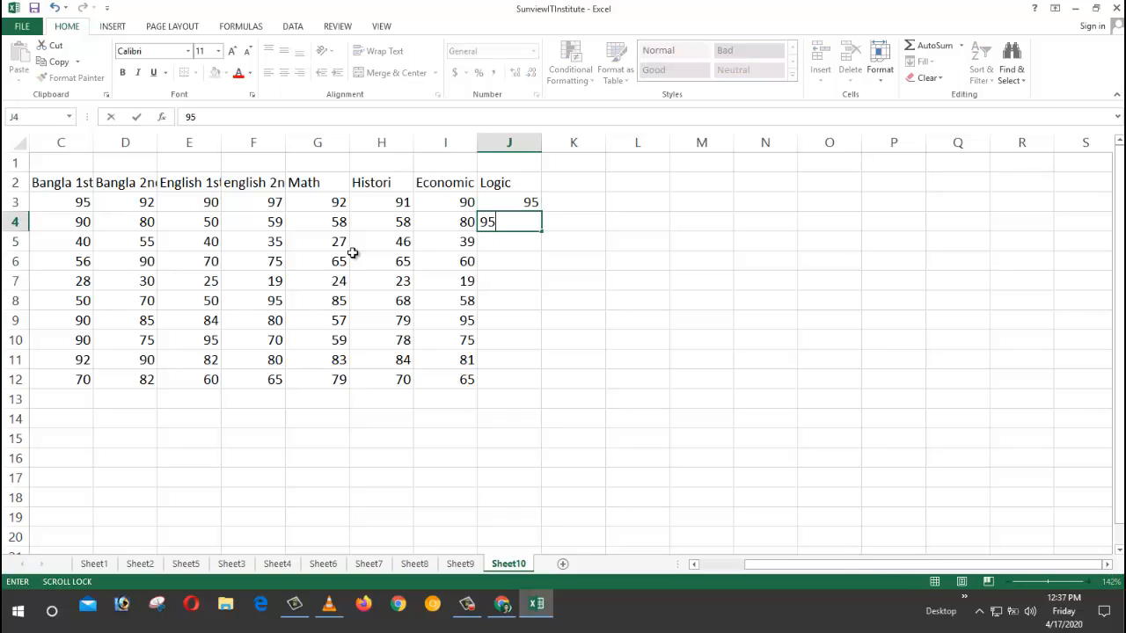
key("Return")
type("28")
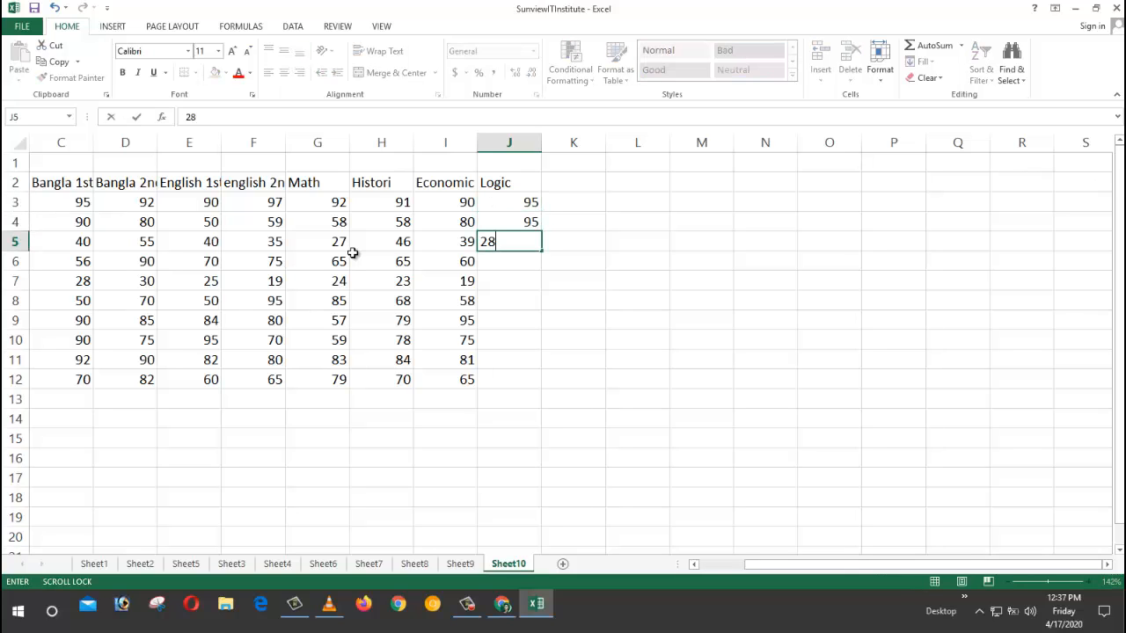
key("Return")
type("57")
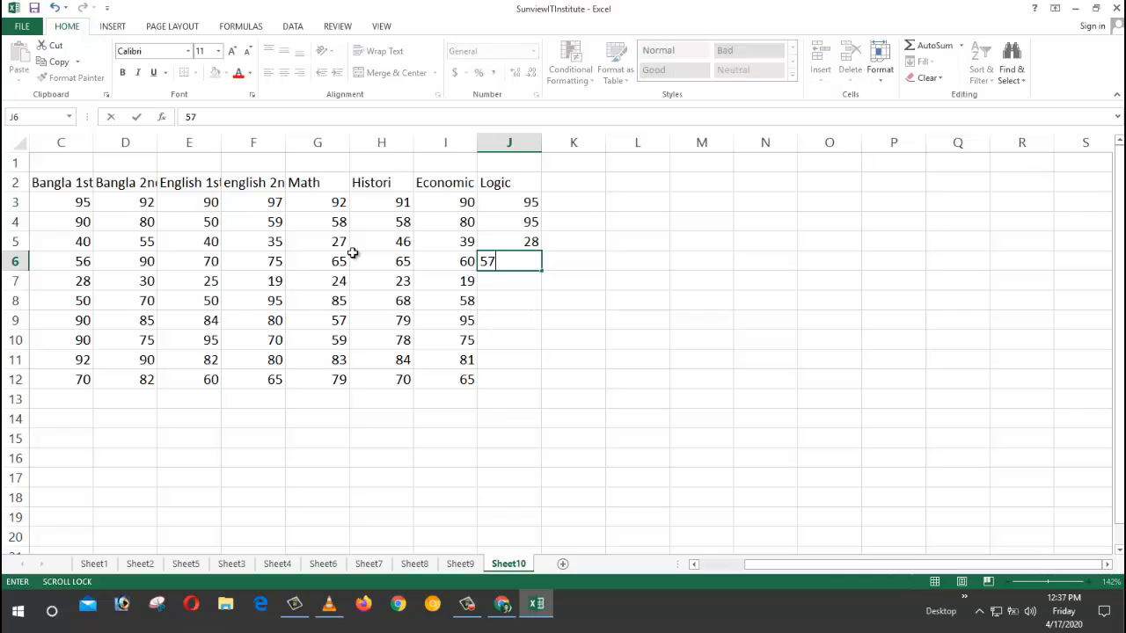
key("Return")
type("28")
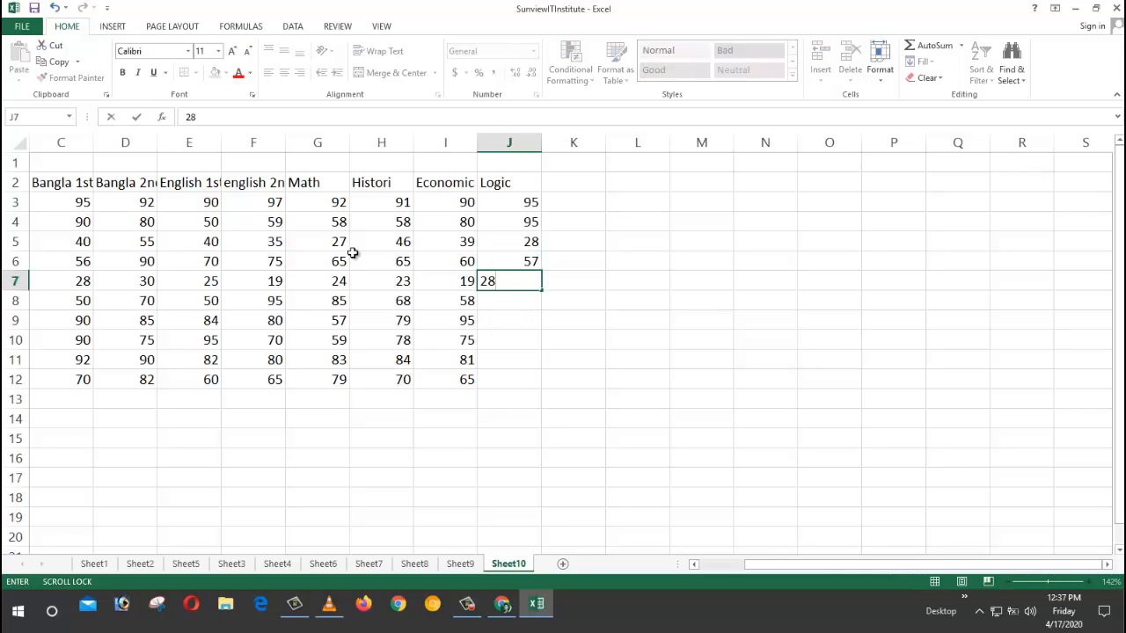
key("Return")
Step: Enter Logic marks 65, 75, 59, 86 and 72 into J8:J12
type("65")
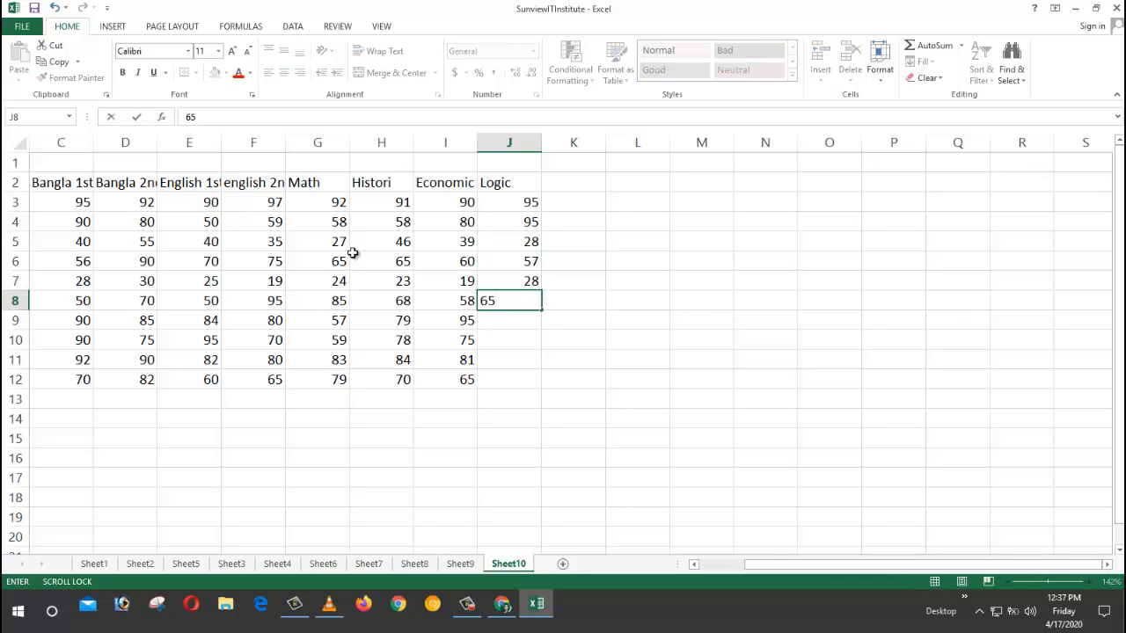
key("Return")
type("75")
key("Return")
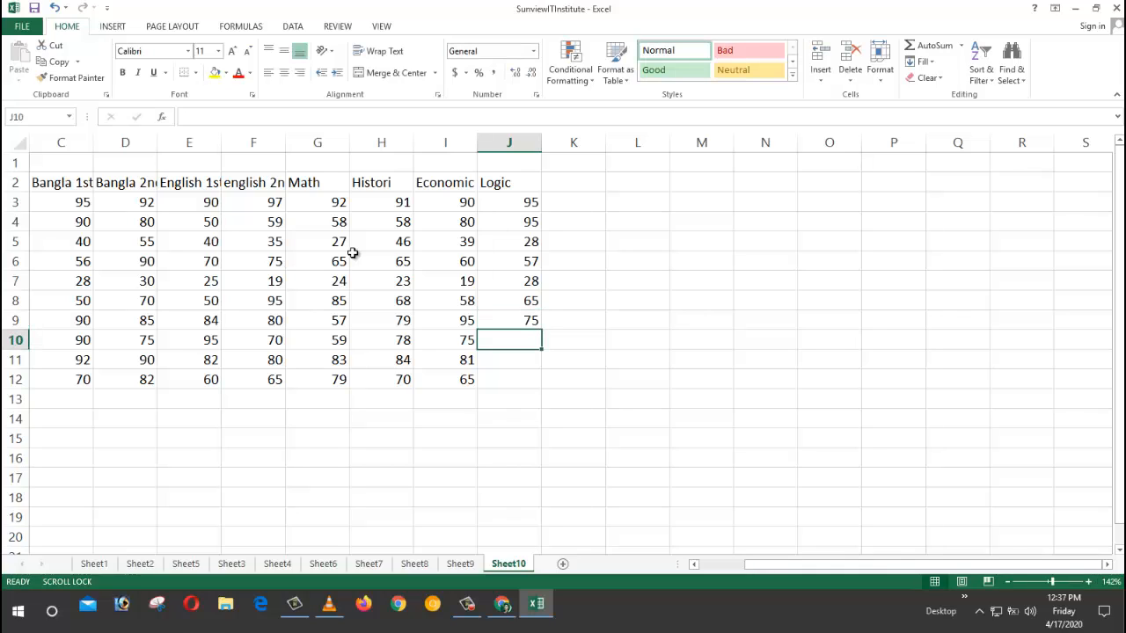
type("59")
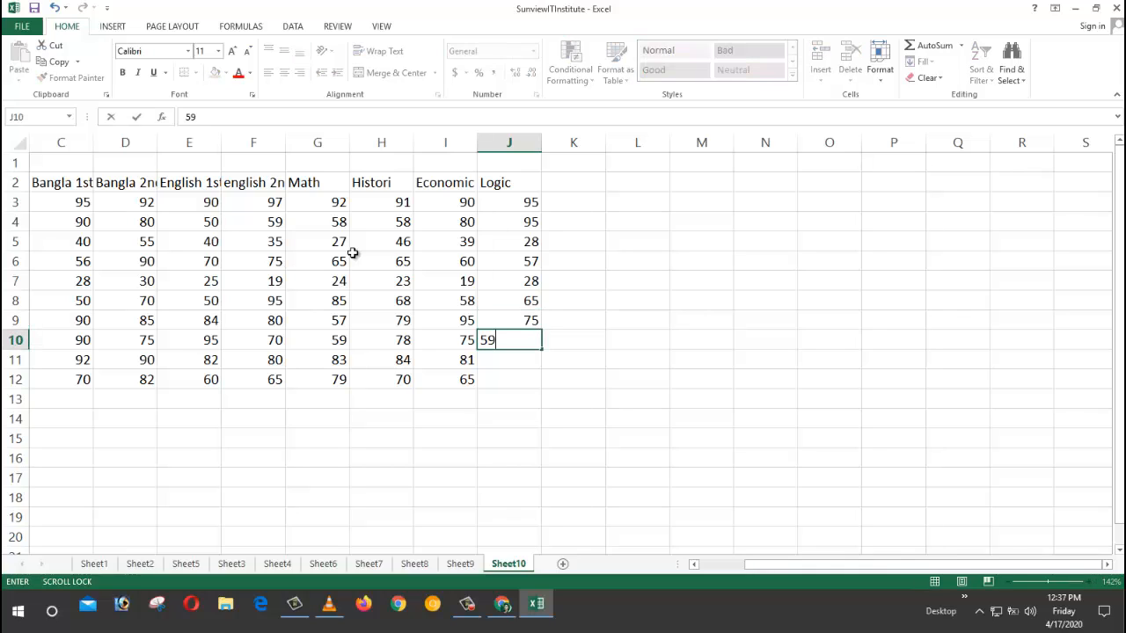
key("Return")
type("86")
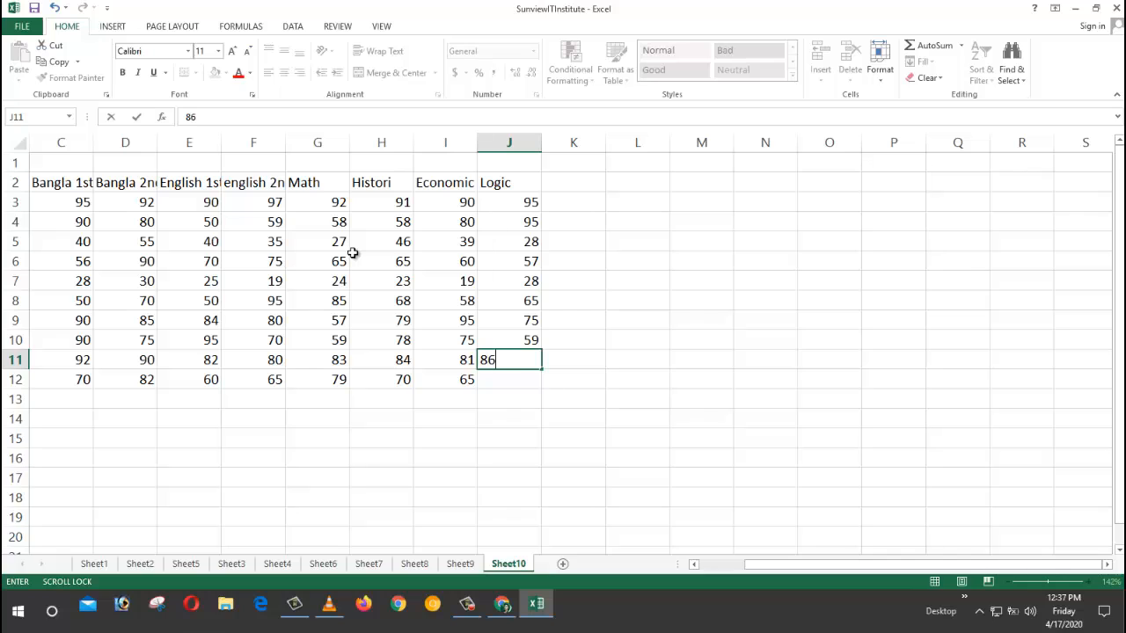
key("Return")
type("72")
key("Return")
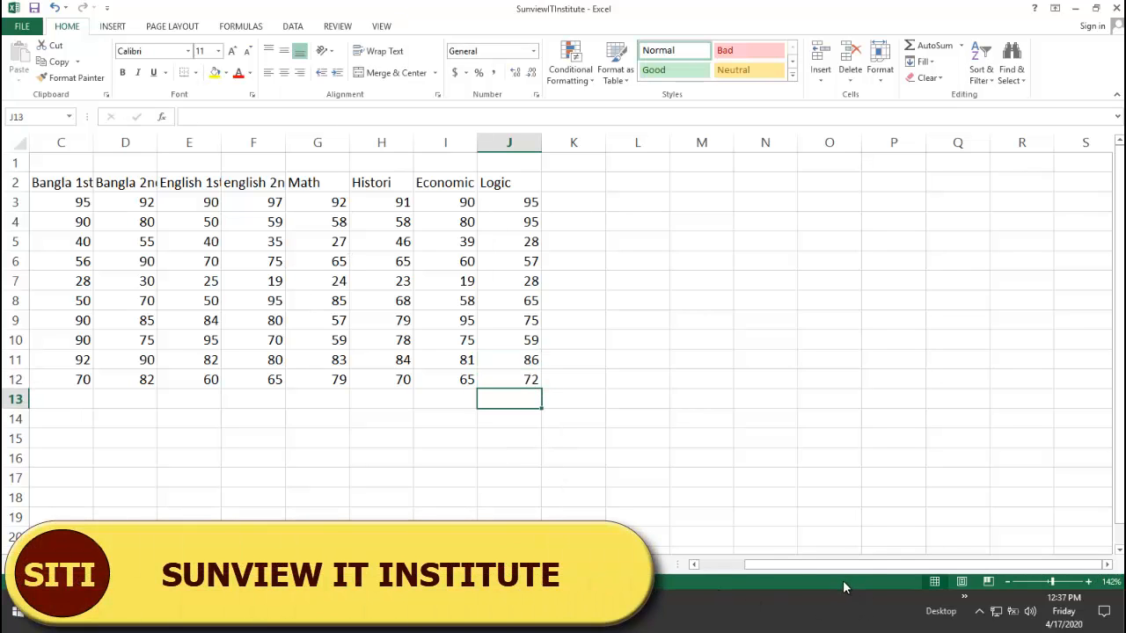
Step: Merge and centre A1:L1 and enter the title 'Mark Sheet'
left_click_drag(829, 567, 712, 575)
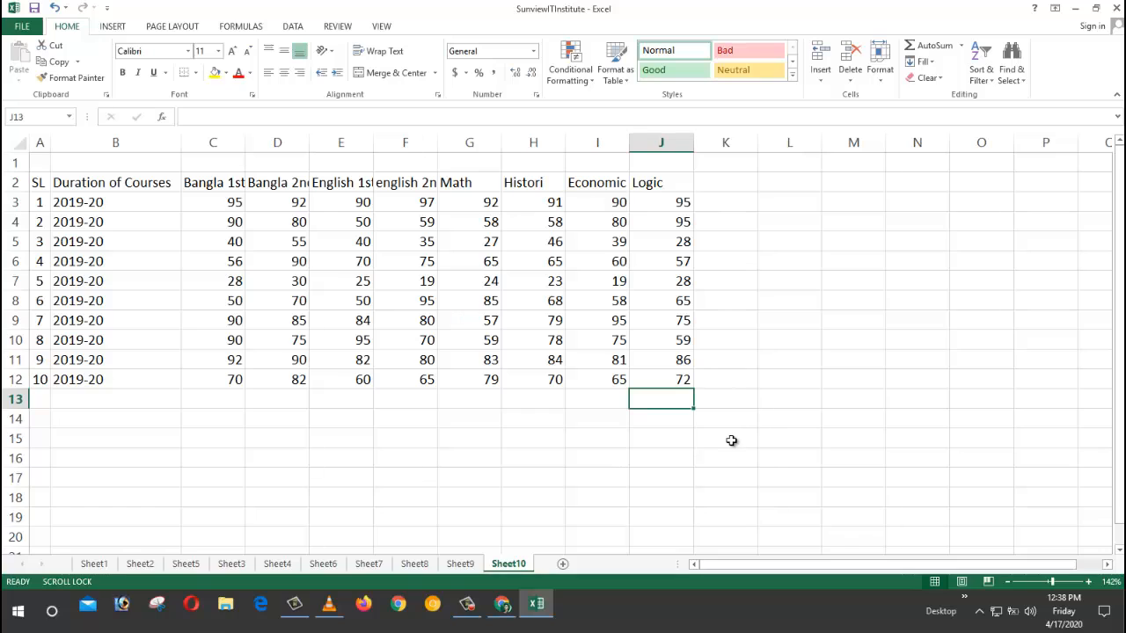
left_click(662, 183)
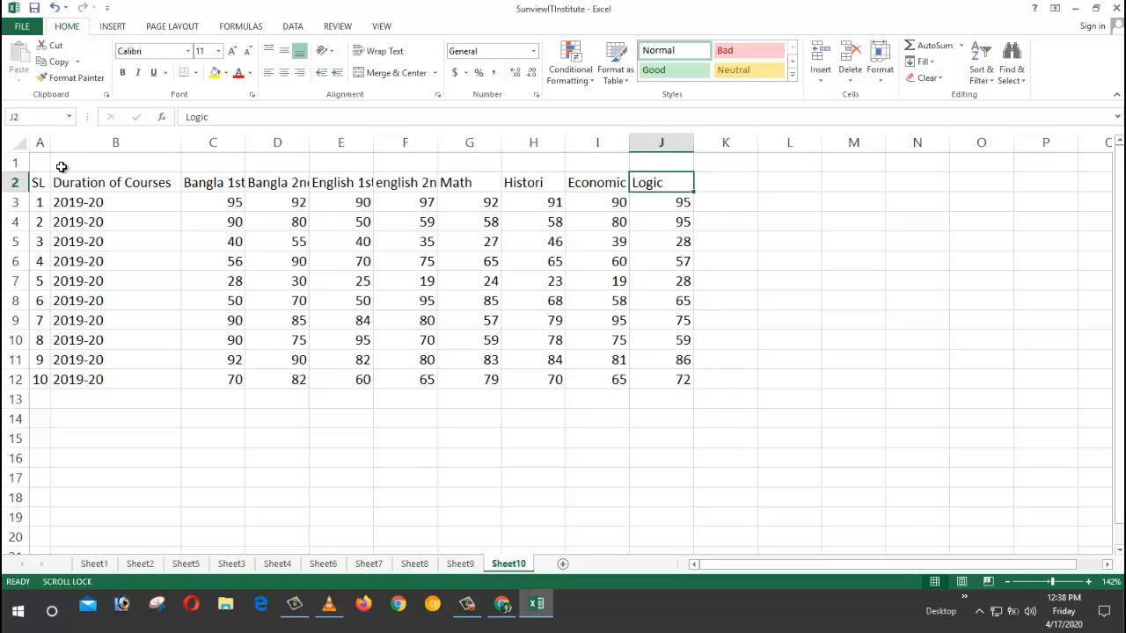
left_click_drag(47, 163, 787, 167)
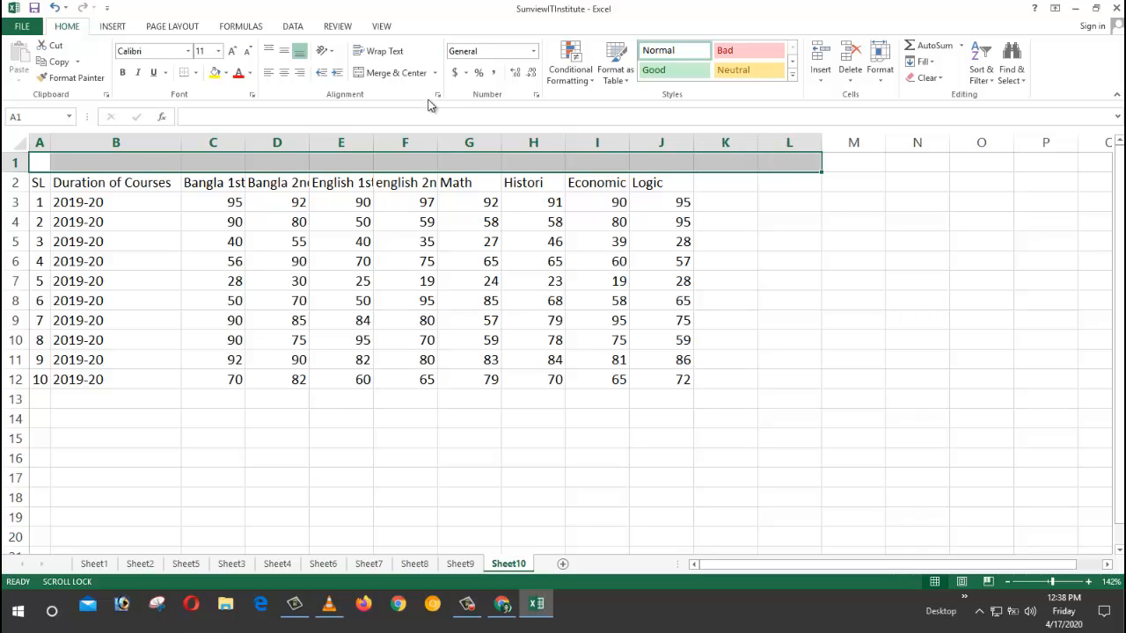
left_click(394, 72)
double_click(393, 165)
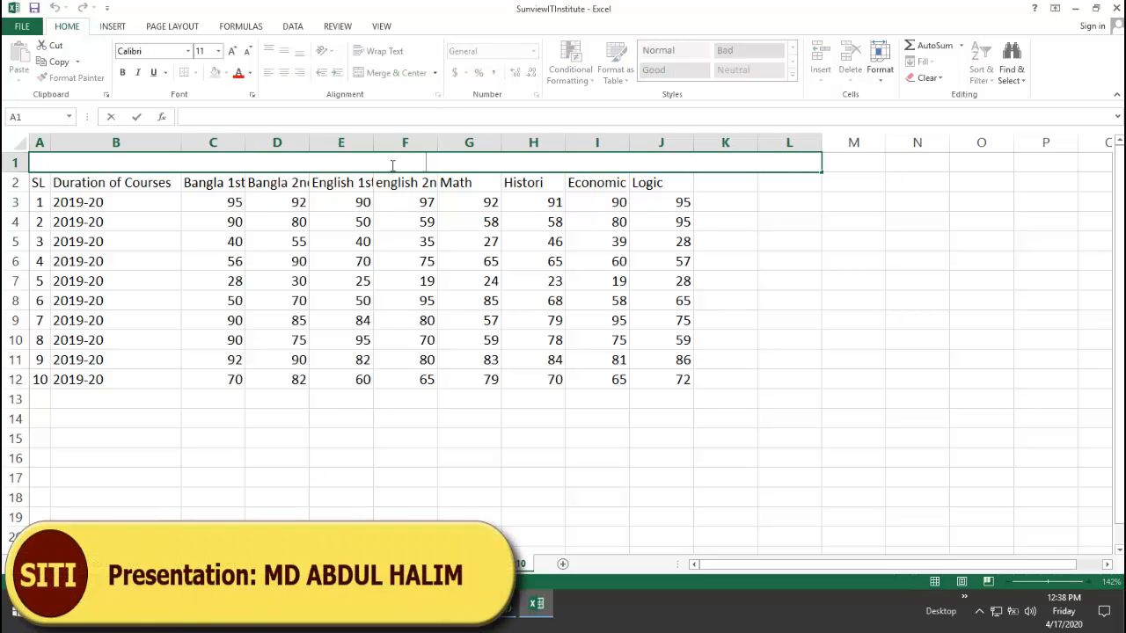
type("Mark Sheet")
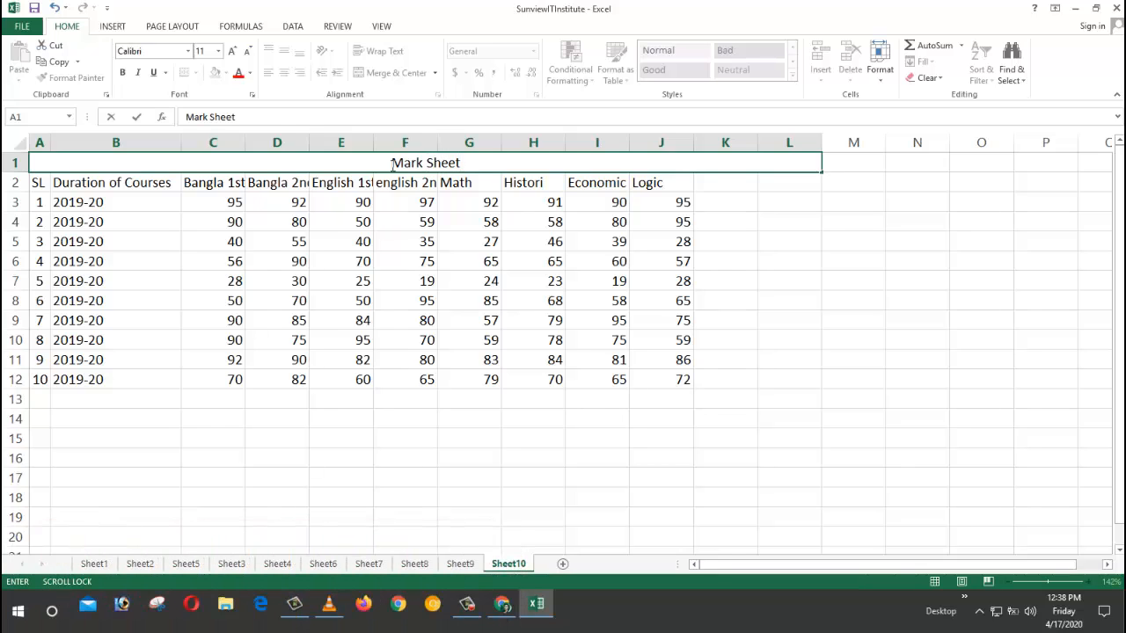
left_click(392, 237)
Step: Enlarge the Mark Sheet title to size 20 and give it a green fill
left_click(427, 162)
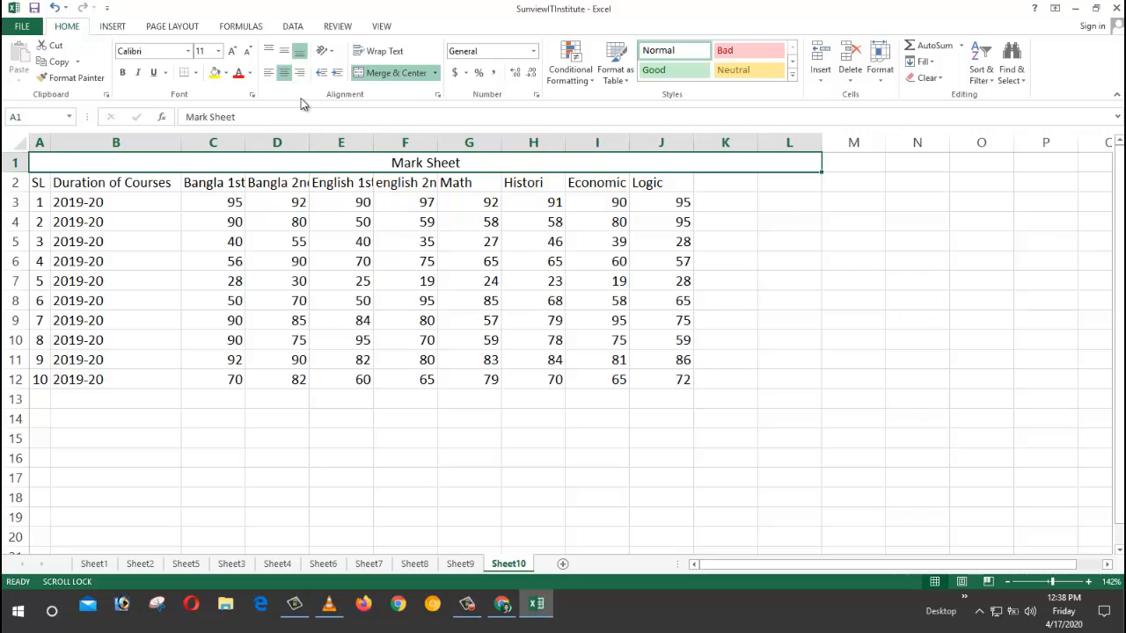
left_click(232, 51)
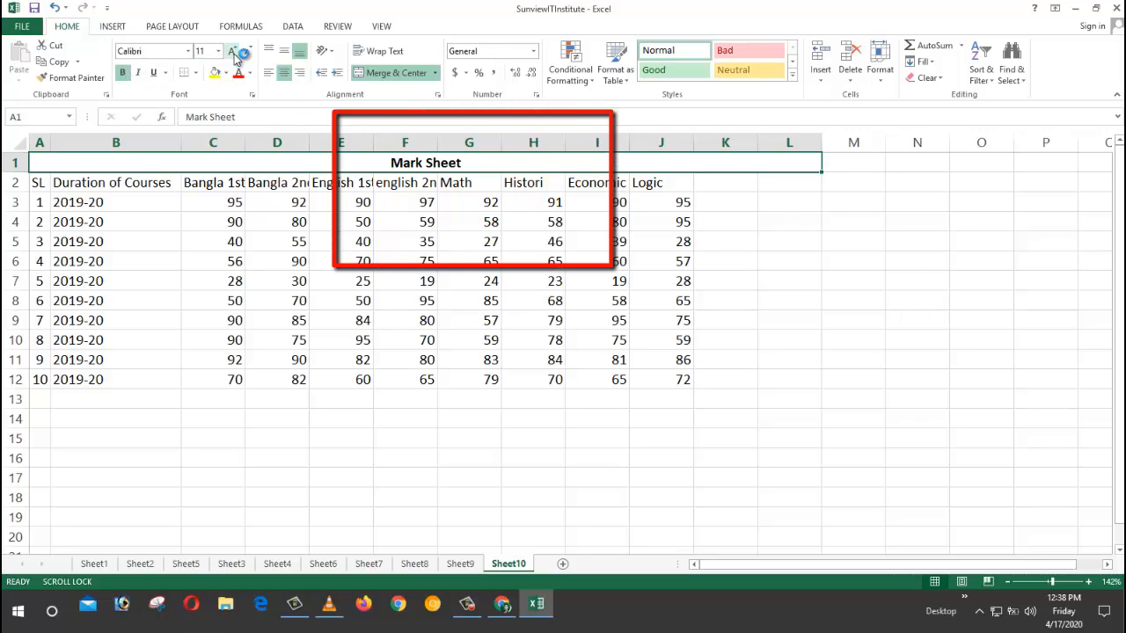
left_click(232, 51)
left_click(232, 51)
double_click(232, 51)
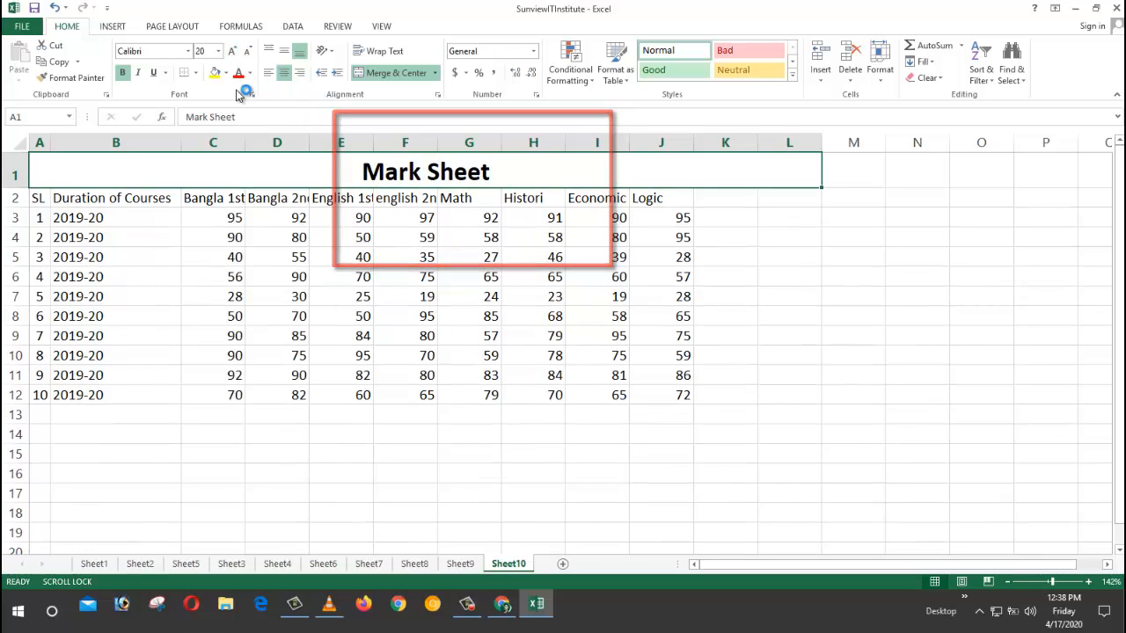
left_click(225, 73)
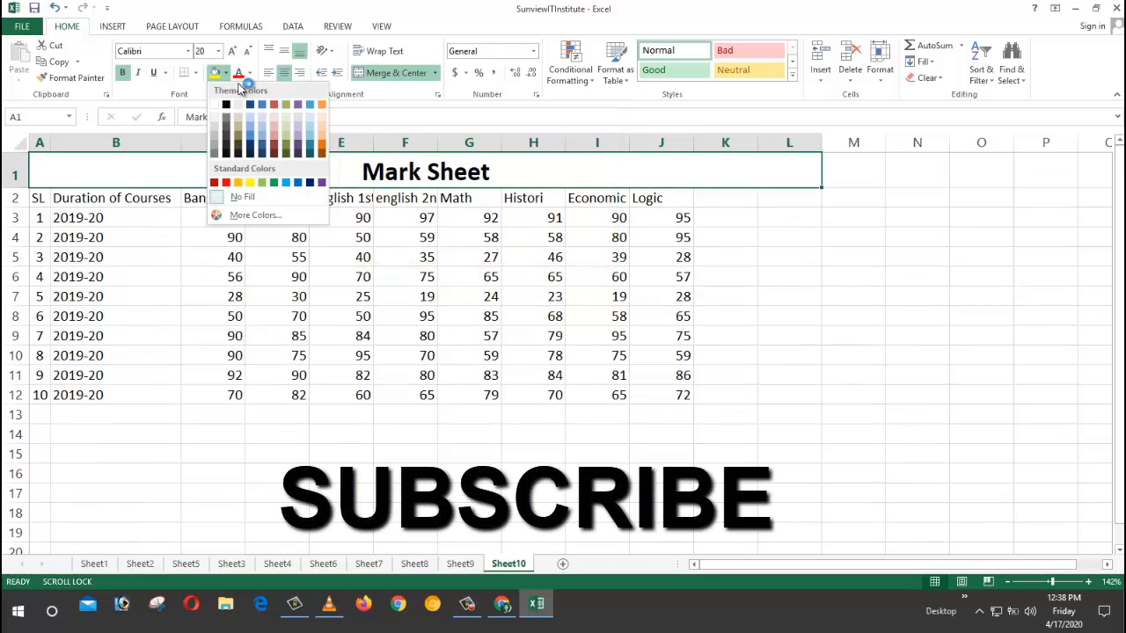
left_click(278, 185)
Step: Make the header row A2:L2 bold and raise its font size to 12
left_click(533, 316)
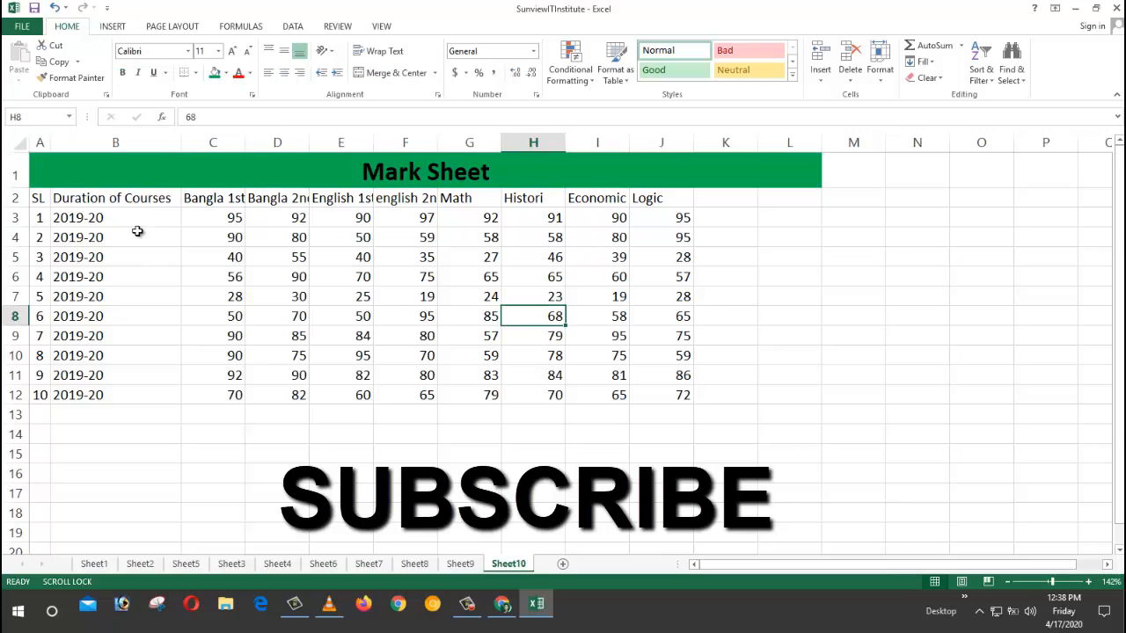
left_click_drag(39, 199, 783, 202)
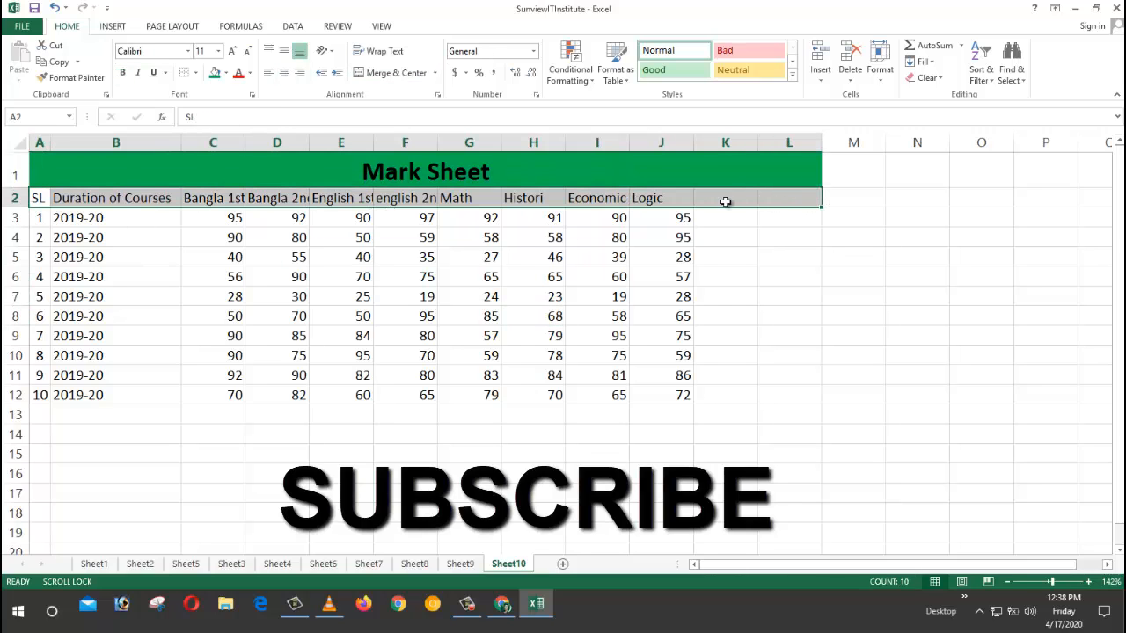
left_click(122, 72)
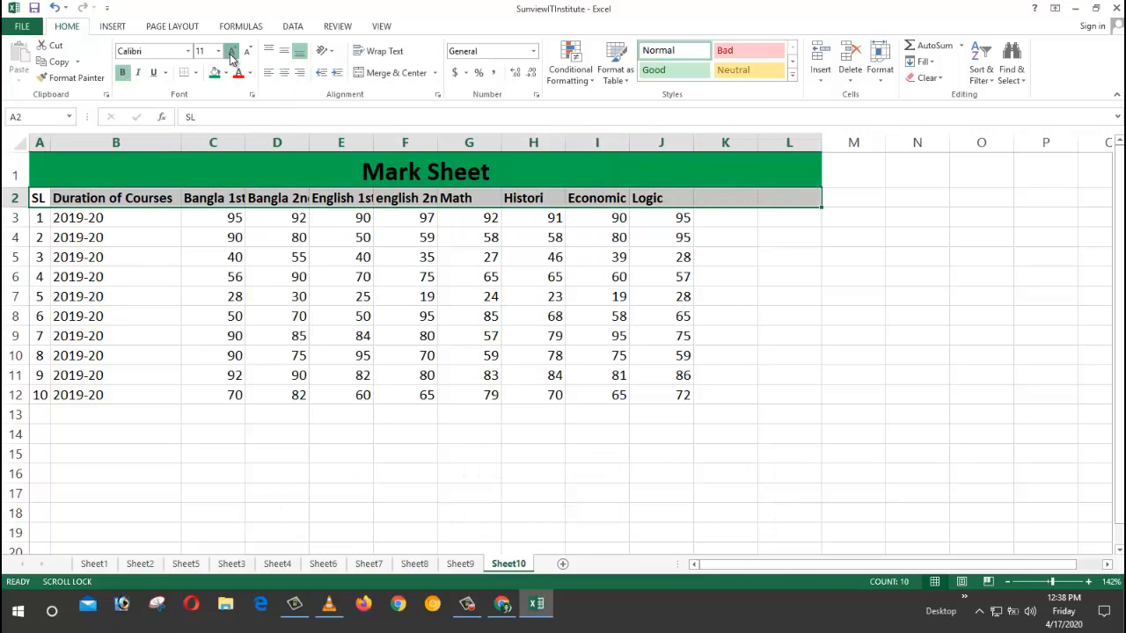
left_click(232, 50)
Step: Select the whole sheet and auto-fit every column's width to its contents
left_click(301, 373)
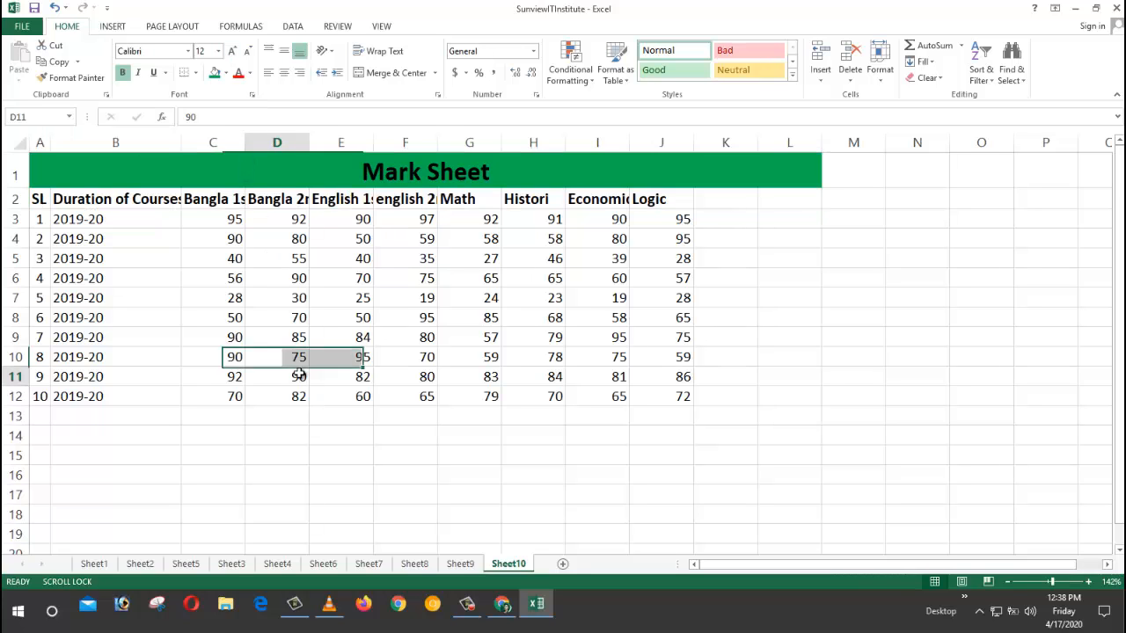
key("ctrl+a")
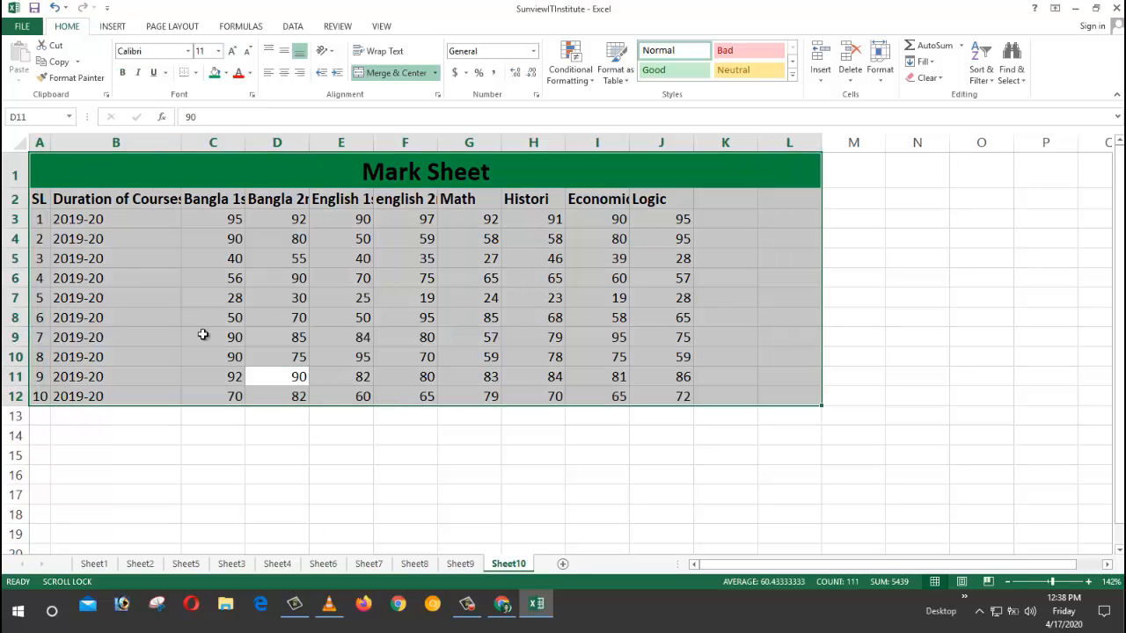
left_click(383, 493)
key("ctrl+a")
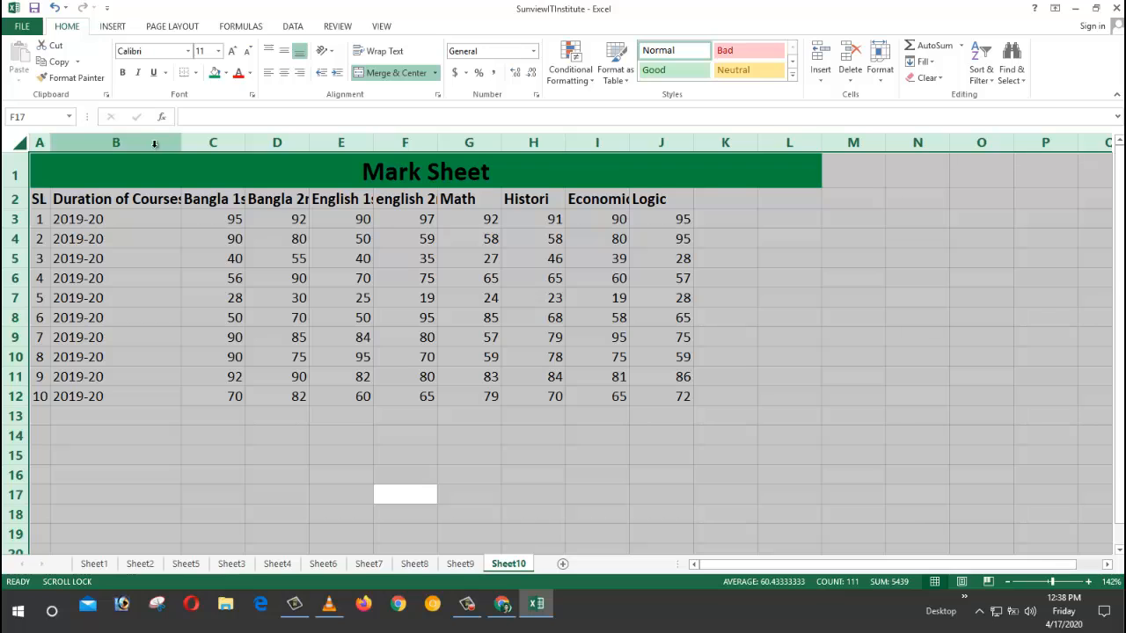
double_click(182, 143)
left_click(568, 414)
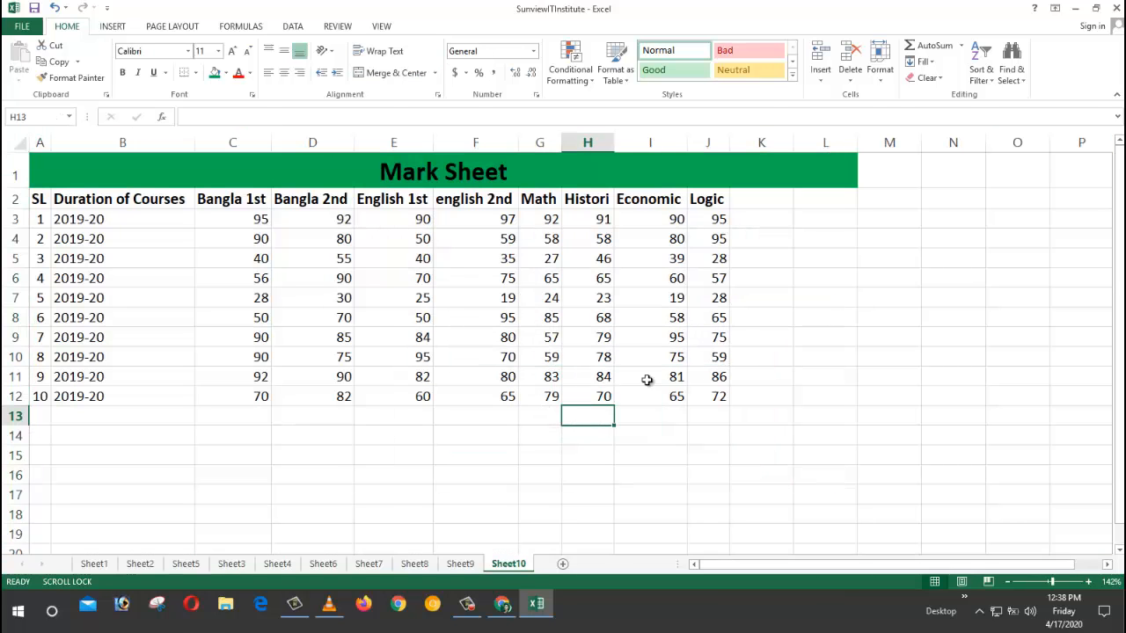
left_click(727, 198)
left_click(757, 199)
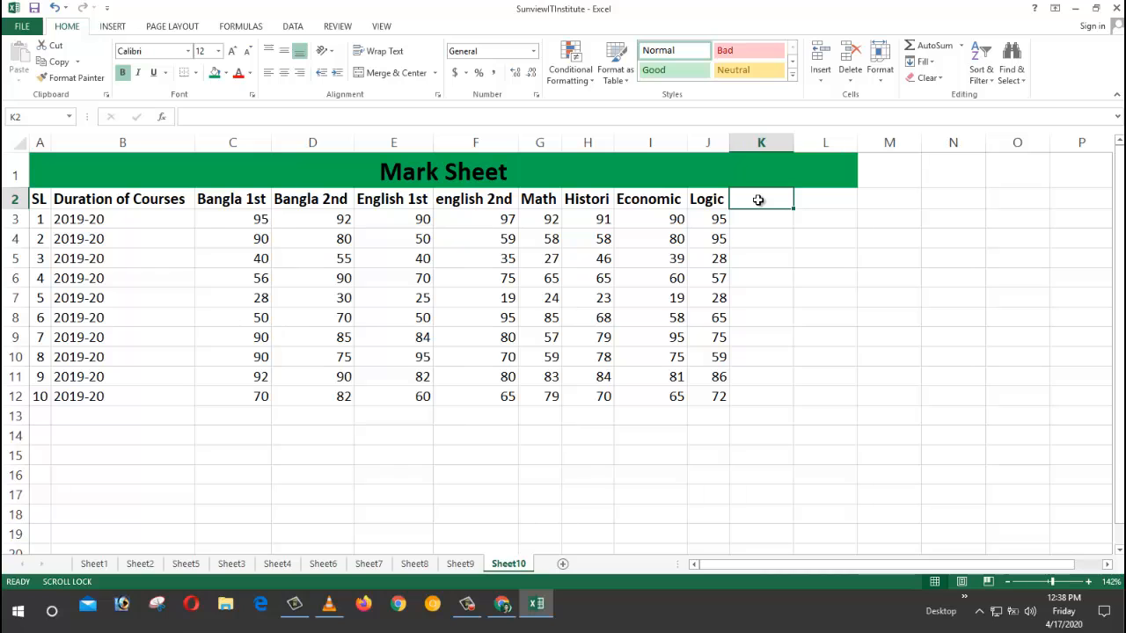
Step: Add the headings Total, Average and Grade in K2, L2 and M2
type("Total")
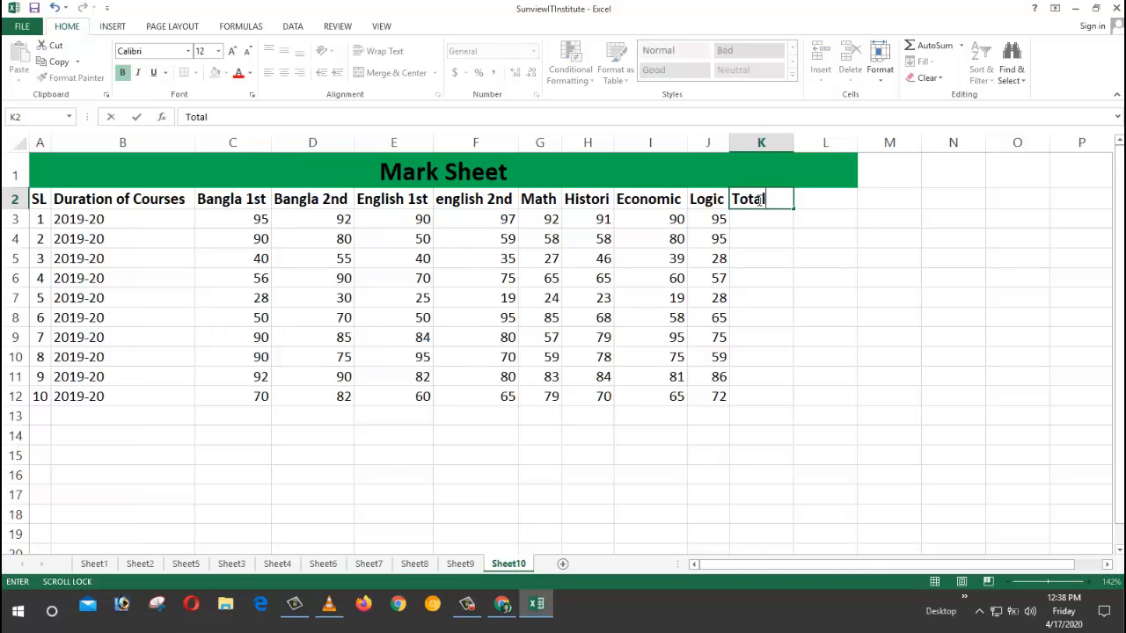
key("Return")
scroll(759, 199, "right", 1)
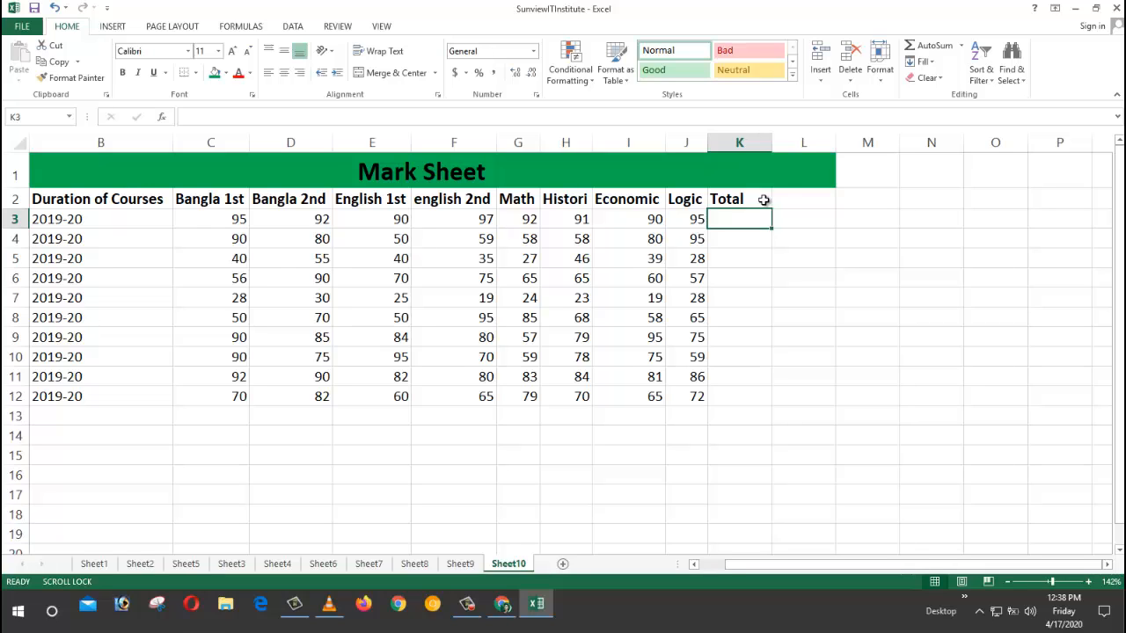
left_click(793, 203)
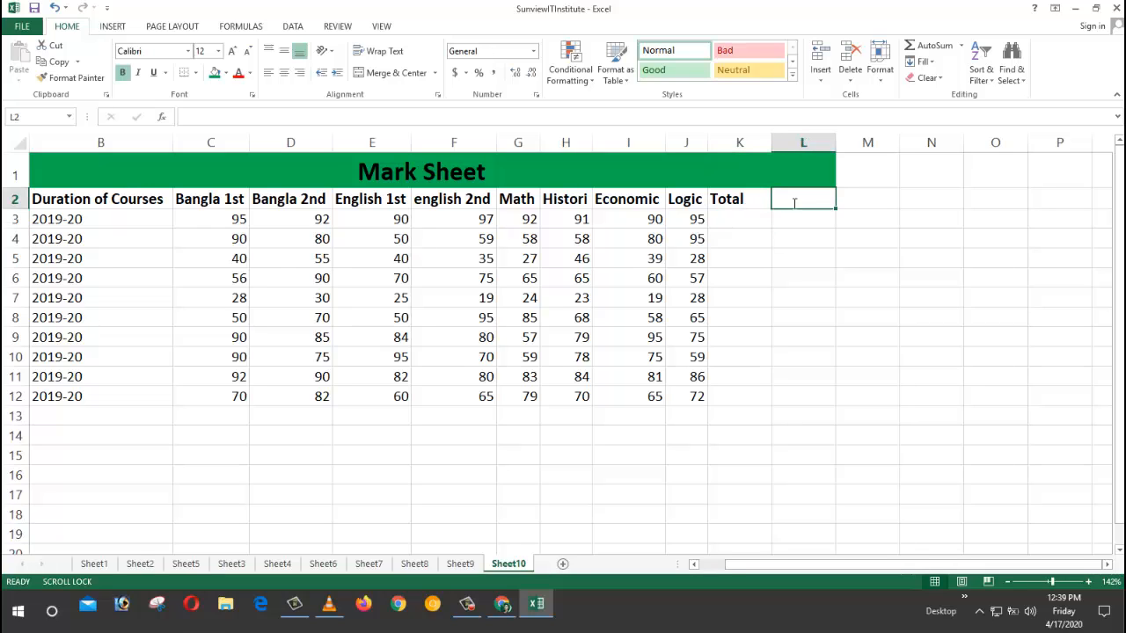
type("Average")
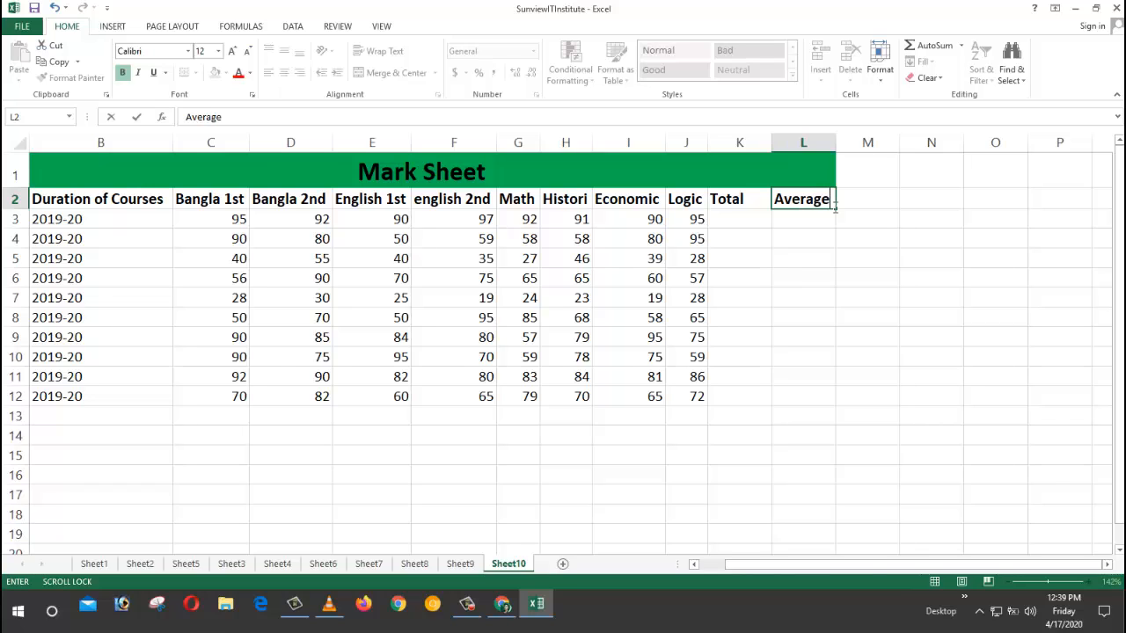
left_click(873, 199)
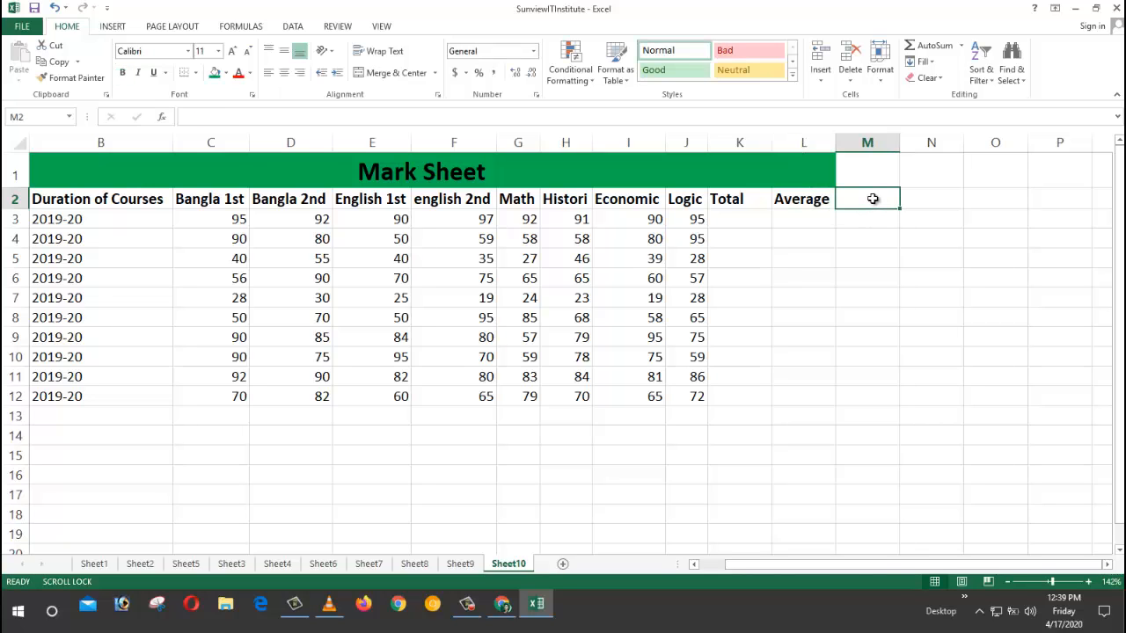
type("Grade")
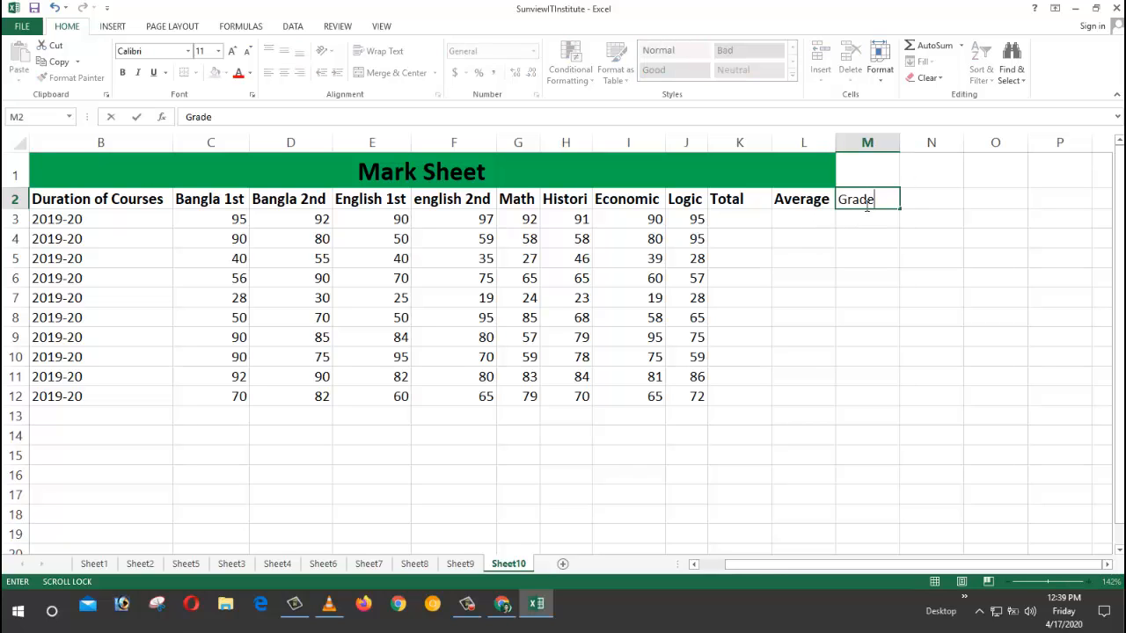
key("Return")
Step: Fill the title row green and re-merge the Mark Sheet title across A1:M1
left_click(805, 201)
left_click(930, 273)
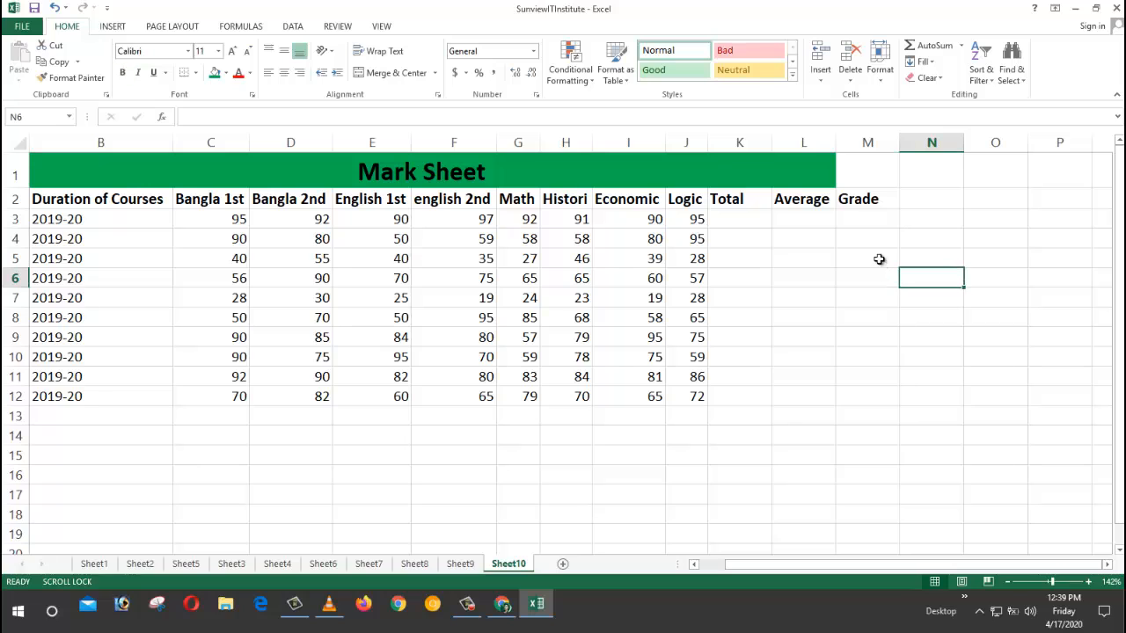
left_click_drag(847, 172, 817, 164)
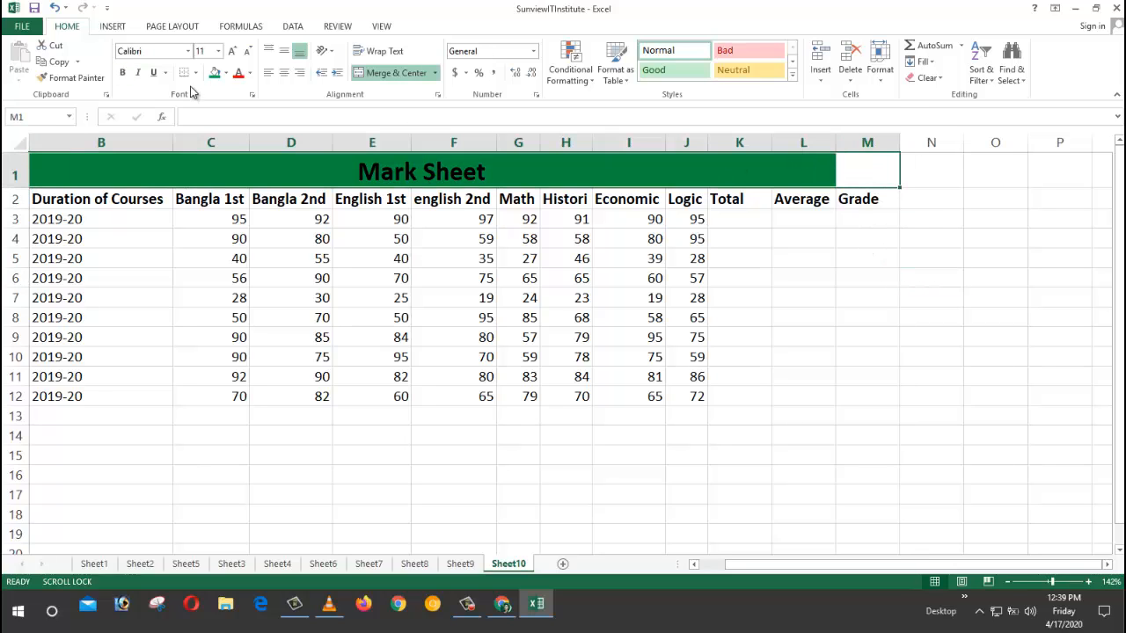
left_click(215, 72)
left_click(381, 72)
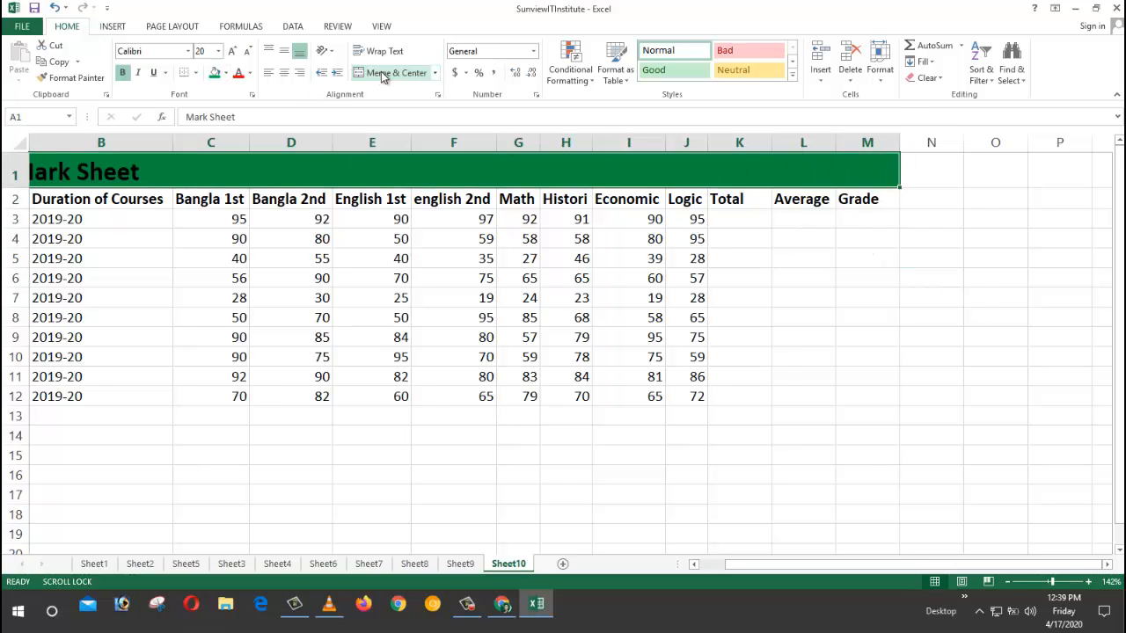
left_click(754, 356)
scroll(691, 378, "down", 3)
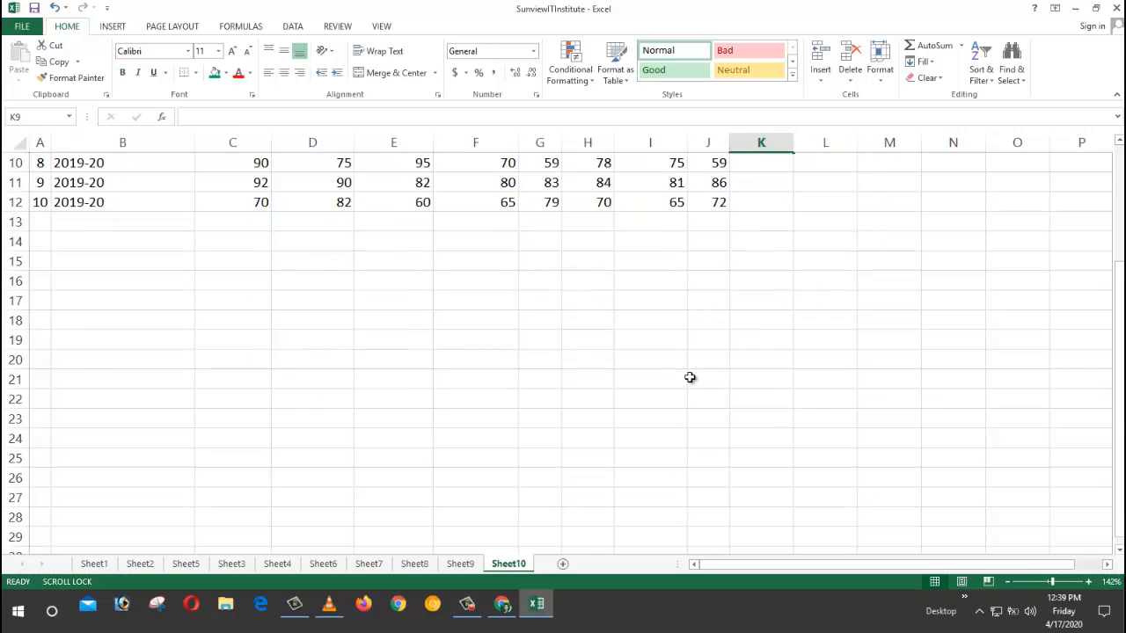
scroll(691, 377, "up", 3)
left_click_drag(698, 222, 255, 222)
Step: Sum the first student's marks into K3 with AutoSum, undoing a mistaken fill
left_click(745, 222)
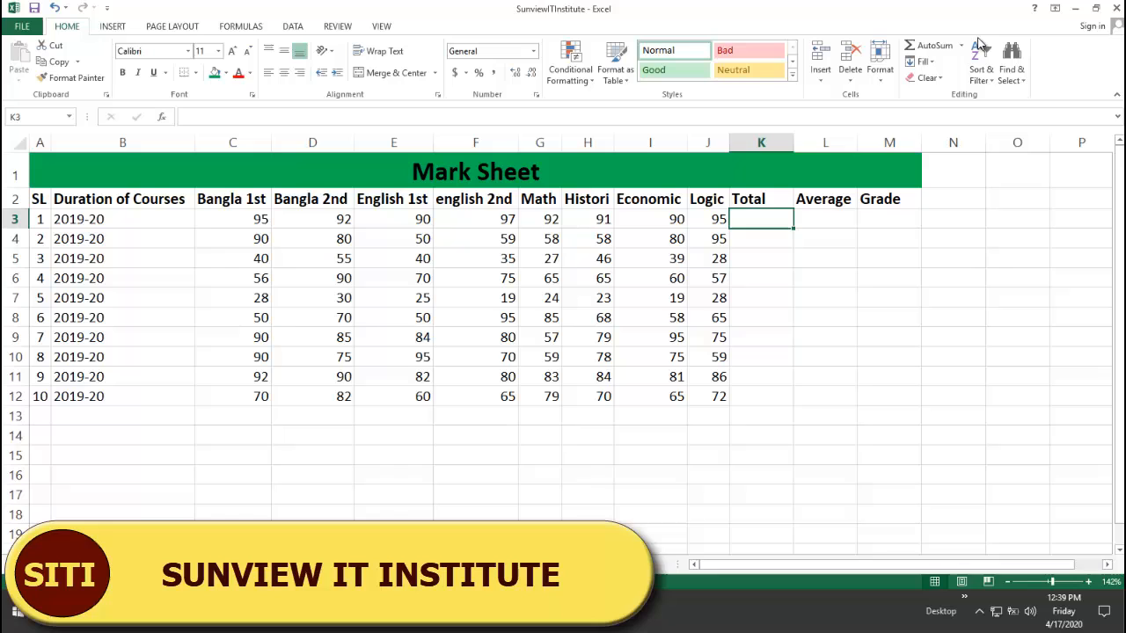
left_click(933, 45)
key("Return")
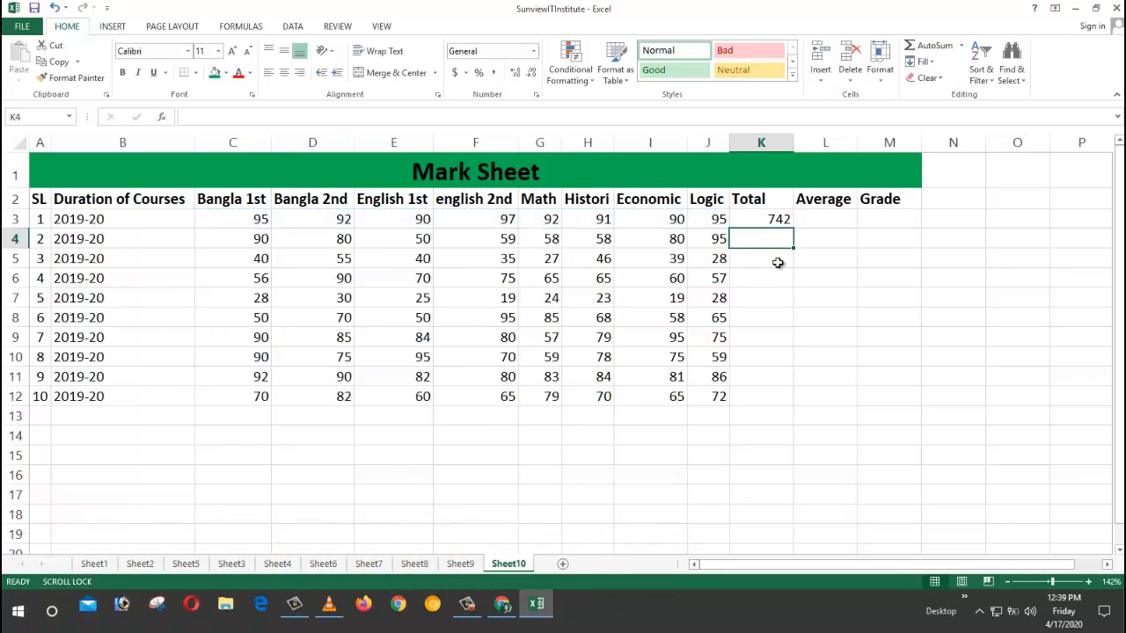
left_click_drag(756, 223, 239, 223)
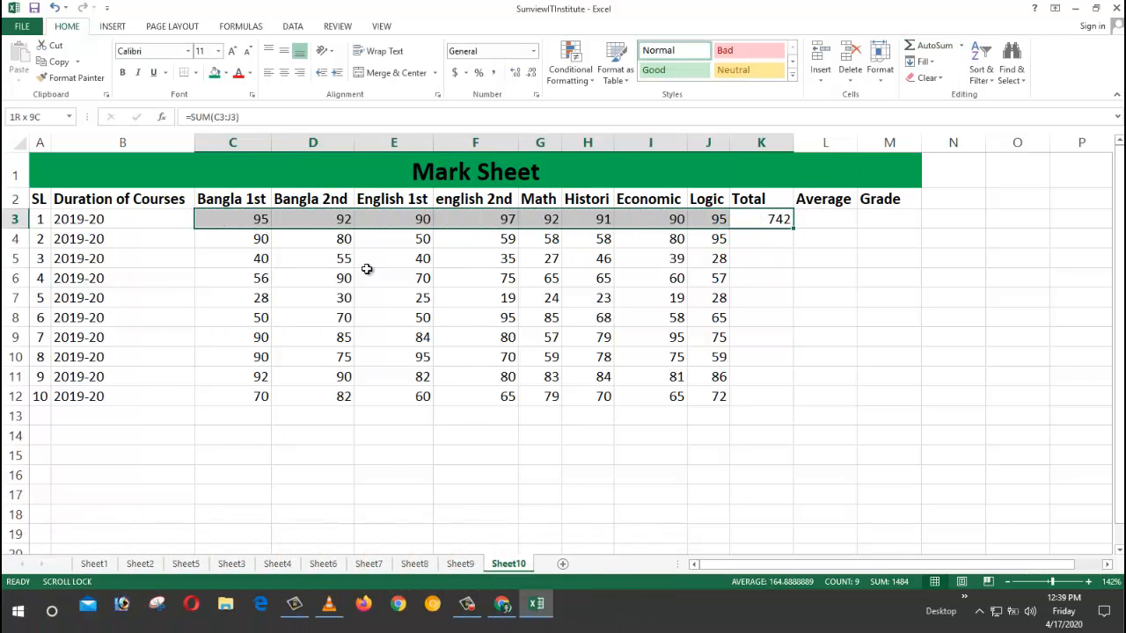
left_click_drag(793, 230, 797, 406)
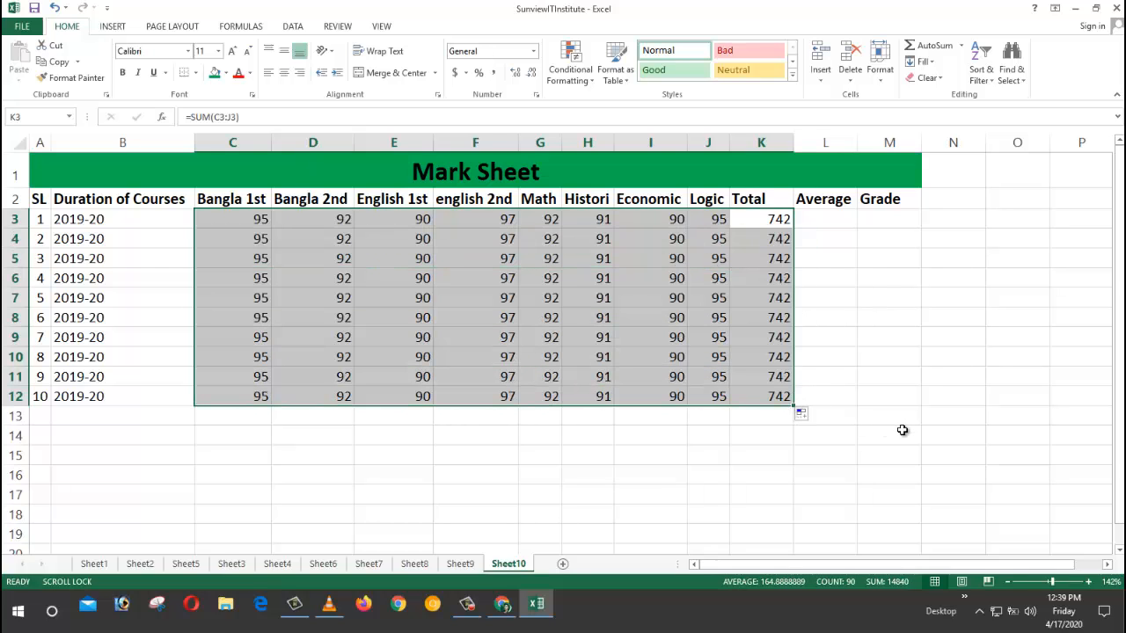
key("ctrl+z")
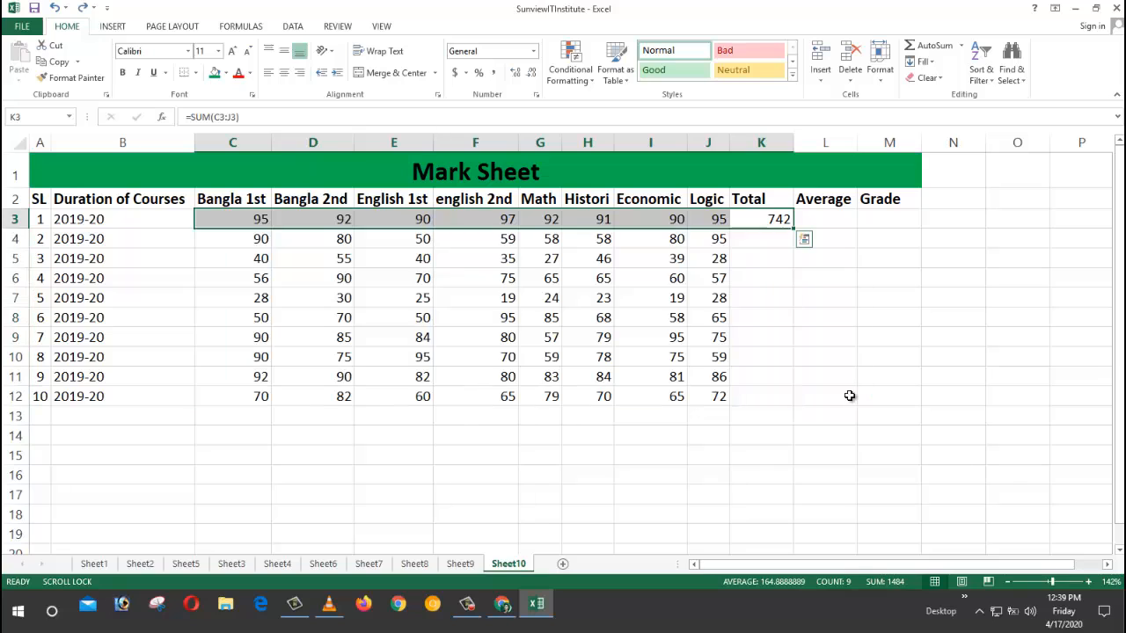
Step: Copy K3's SUM formula down to K12, giving totals from 742 to 563
left_click(776, 257)
left_click(769, 221)
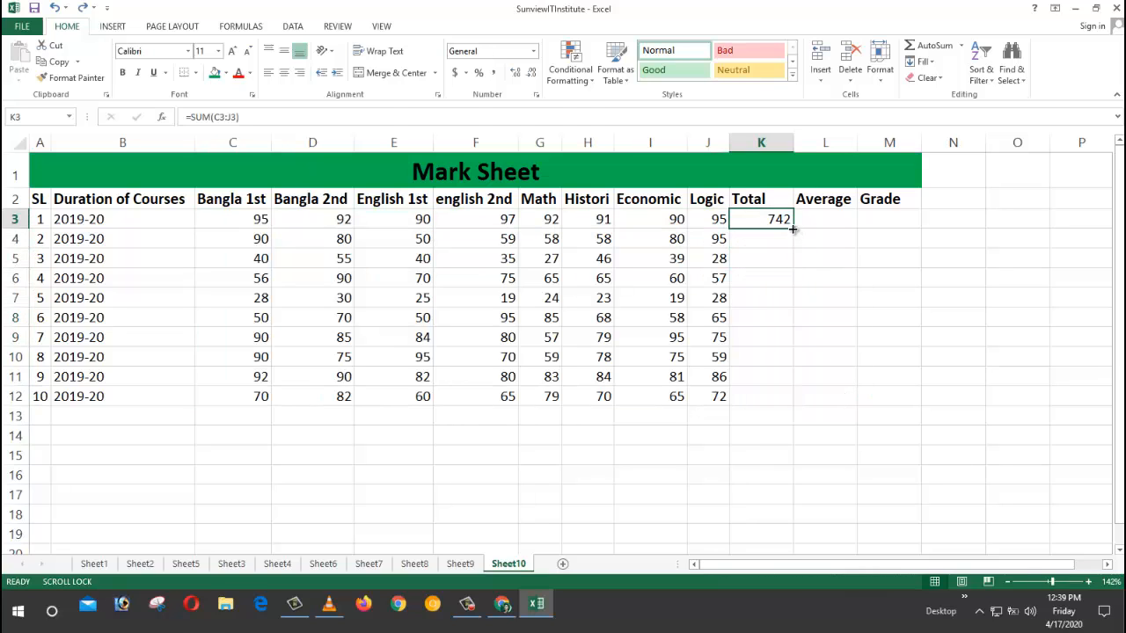
left_click_drag(793, 228, 795, 401)
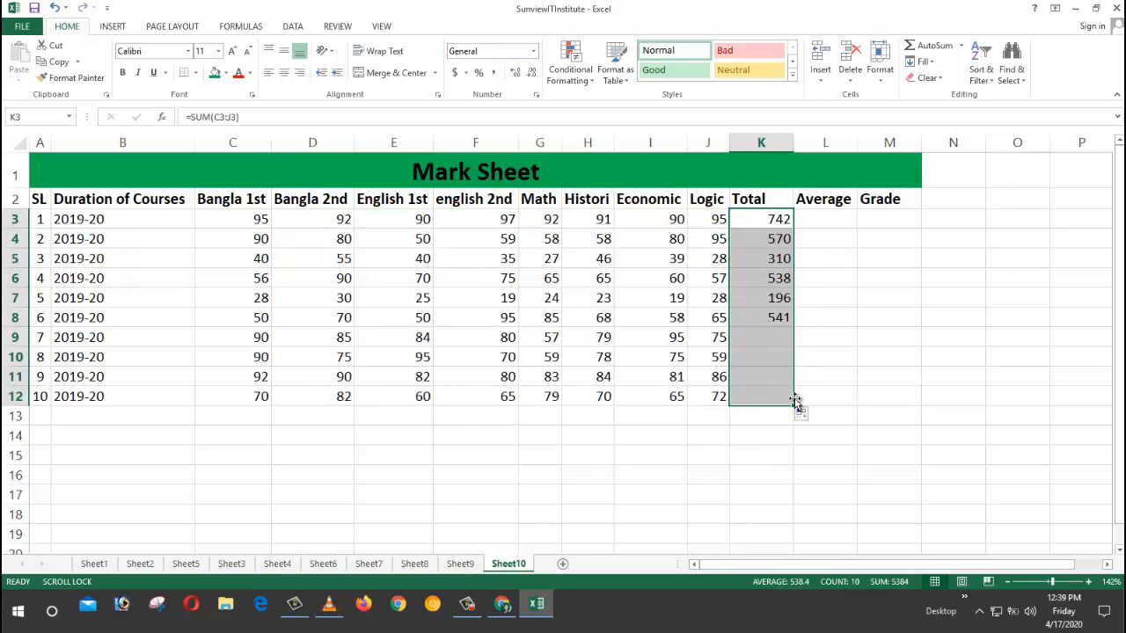
left_click(928, 430)
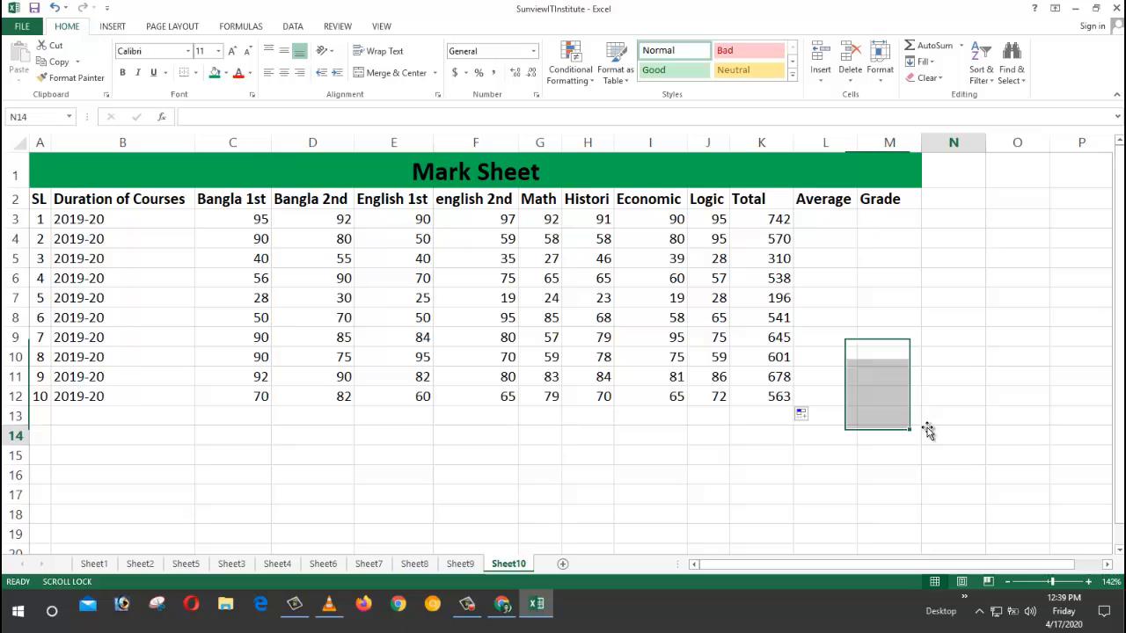
left_click(831, 220)
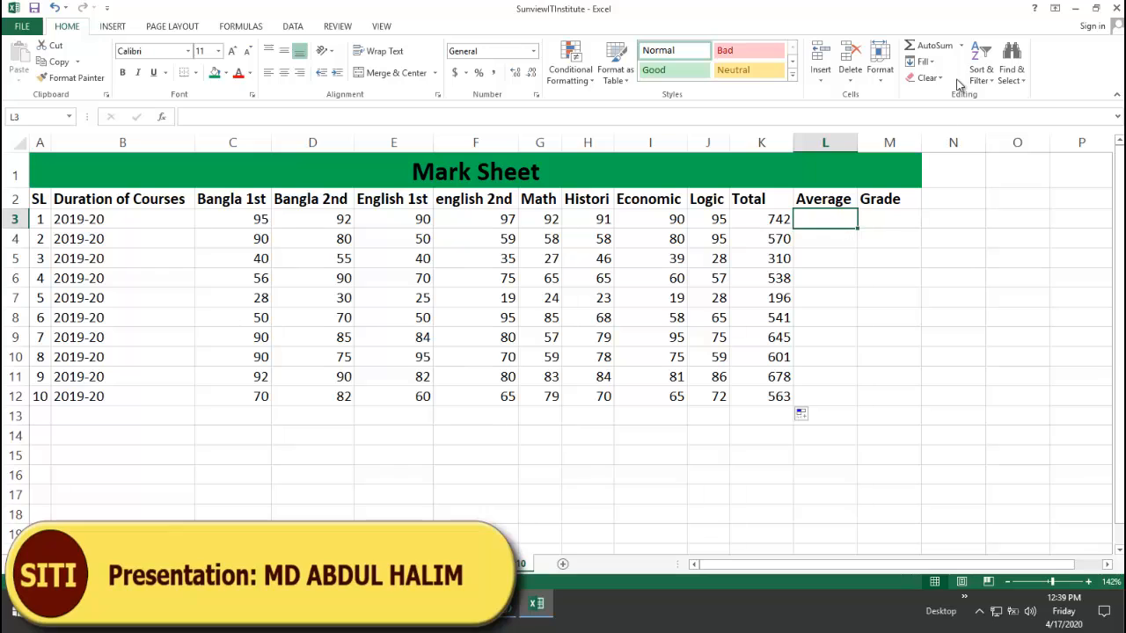
left_click(963, 51)
Step: Average C3:J3 in L3 and copy it down to L12, giving 92.75 to 70.375
left_click(937, 80)
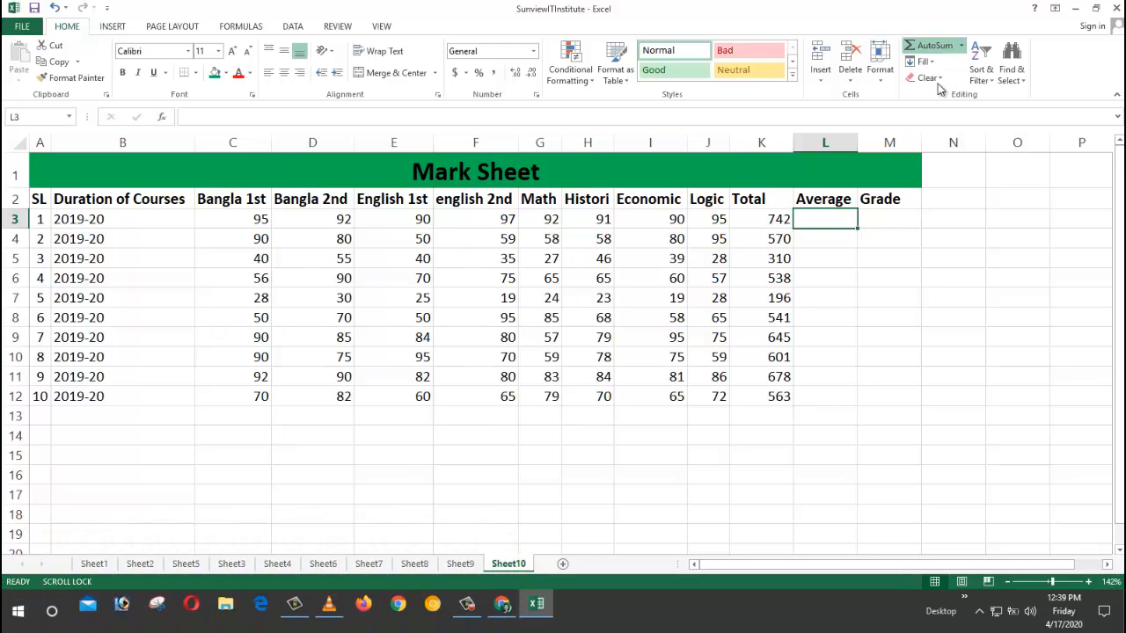
left_click(717, 220, "shift")
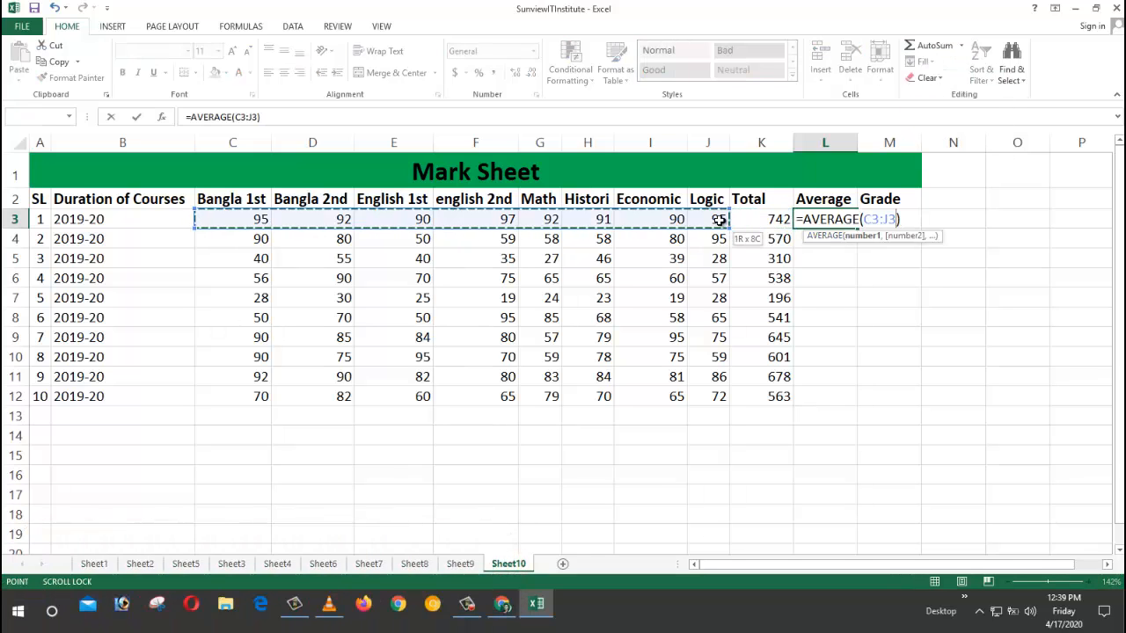
key("Return")
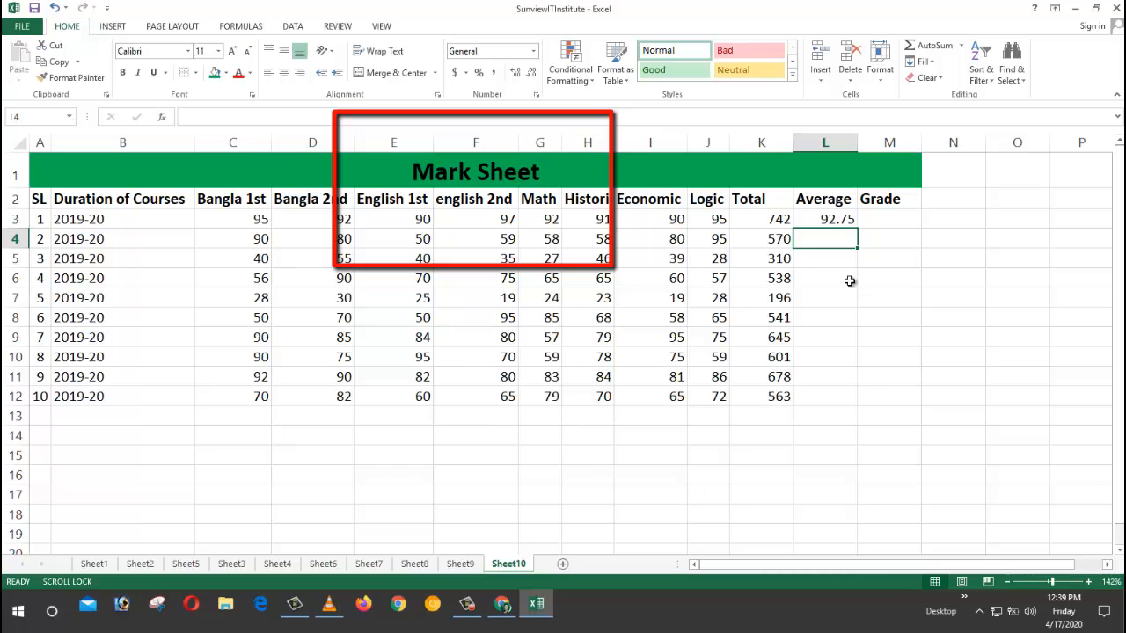
left_click(829, 219)
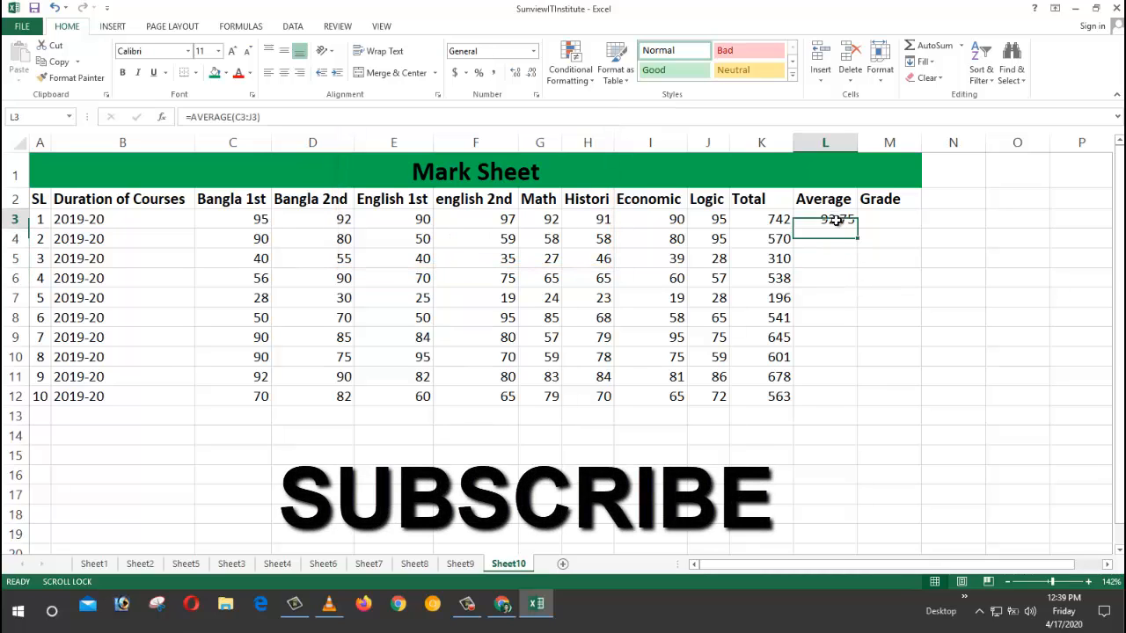
left_click_drag(858, 229, 863, 401)
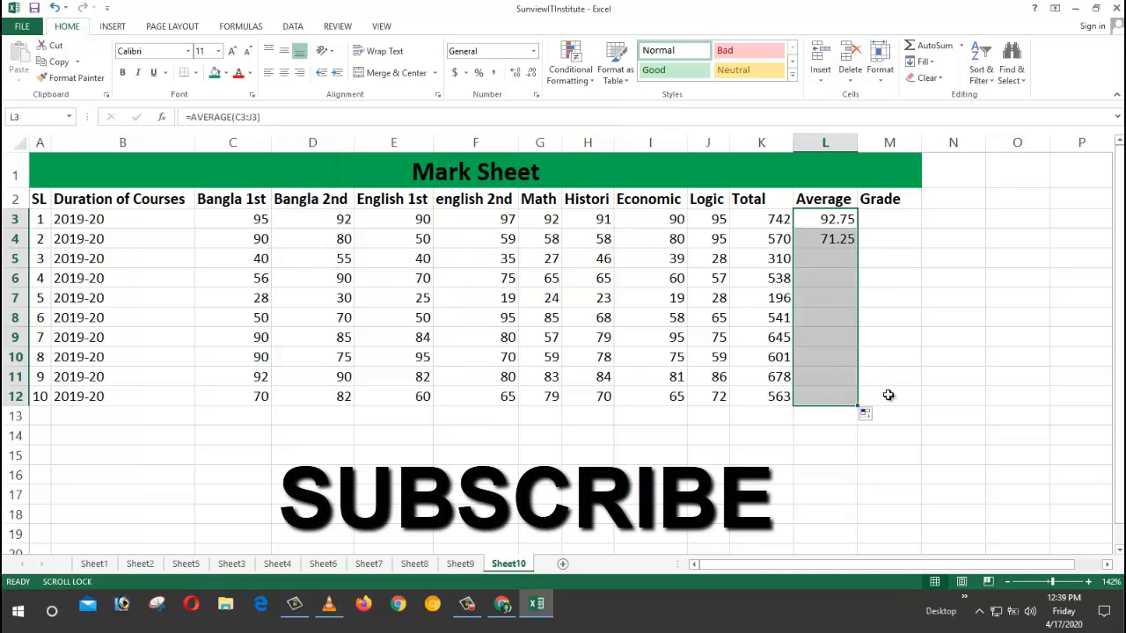
left_click(955, 394)
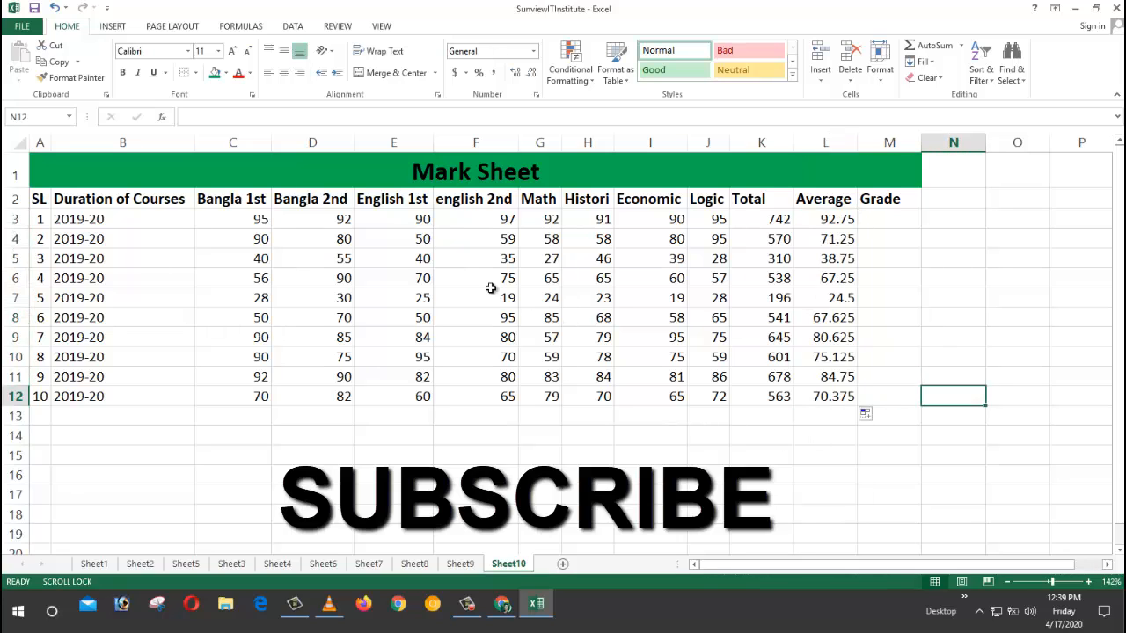
left_click(891, 220)
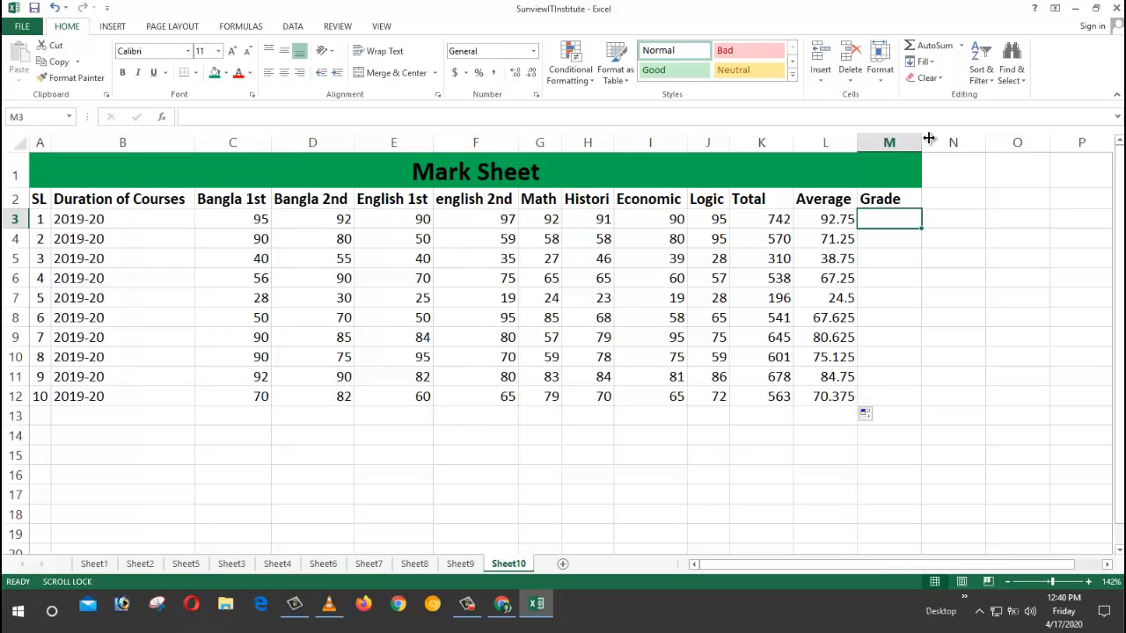
Step: Start the Grade formula in M3 as =if(K3/ by referencing the K3 total
left_click(909, 253)
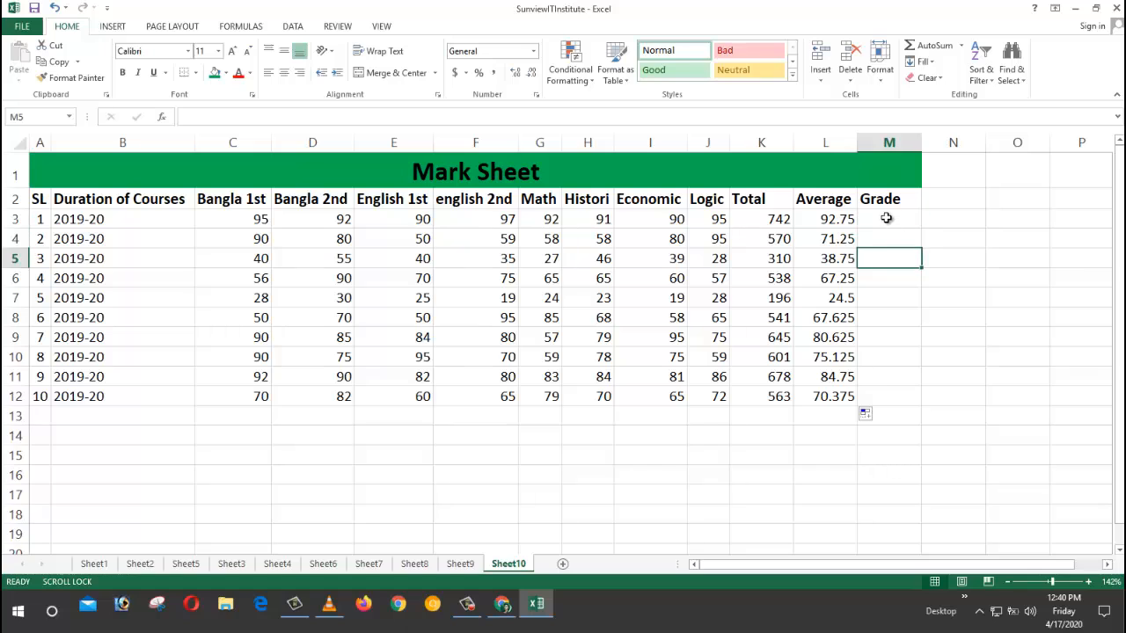
left_click(887, 218)
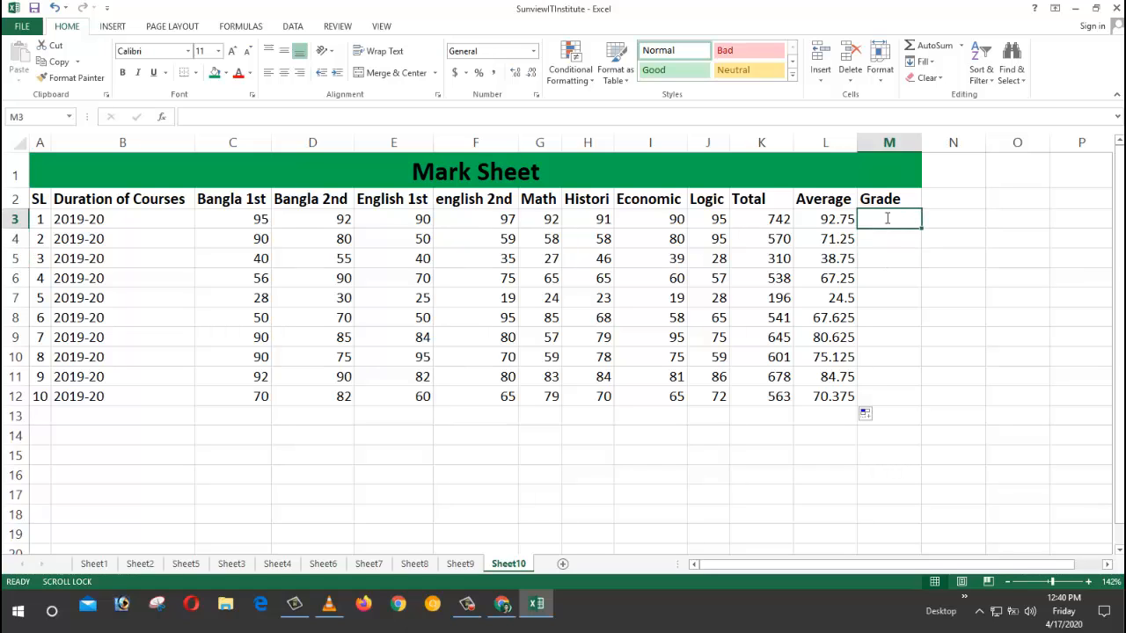
type("if")
key("BackSpace")
key("BackSpace")
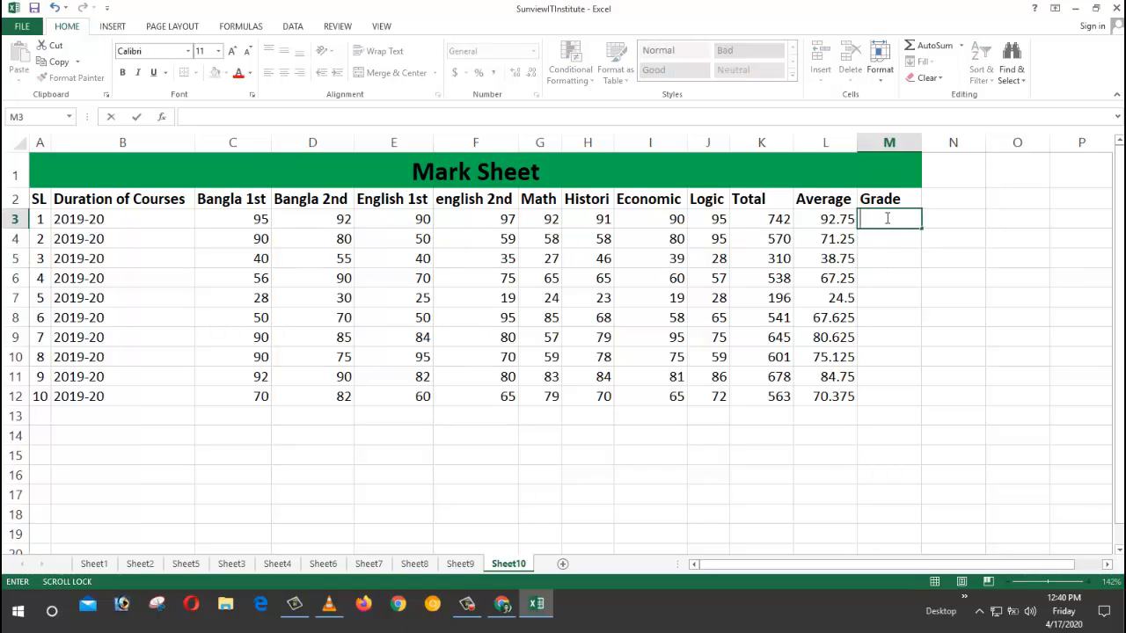
type("==")
key("BackSpace")
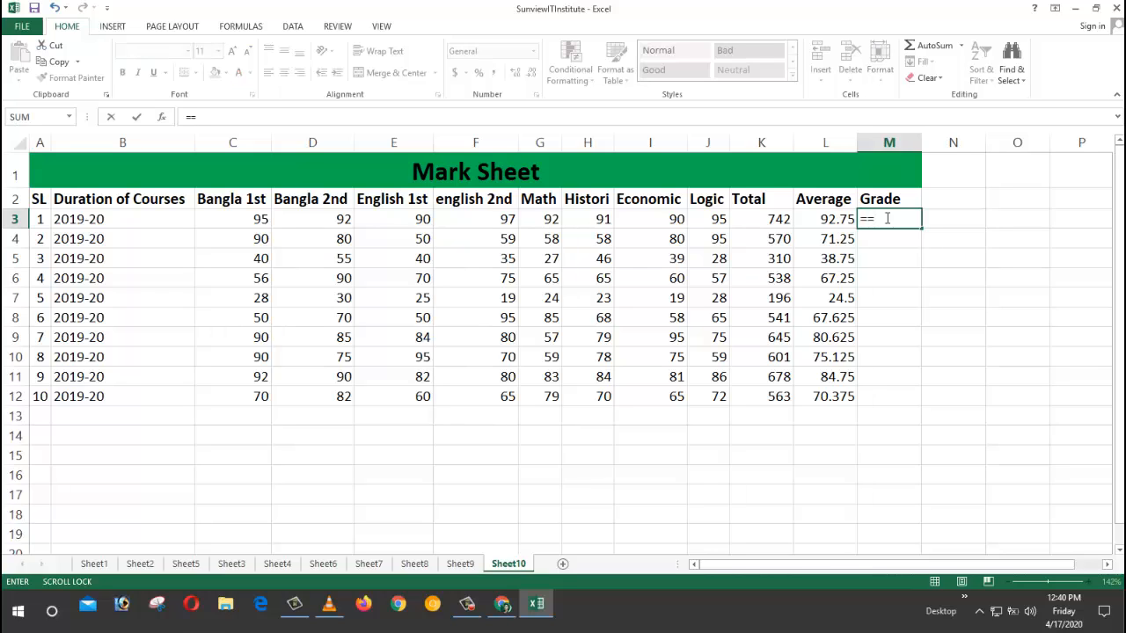
type("if")
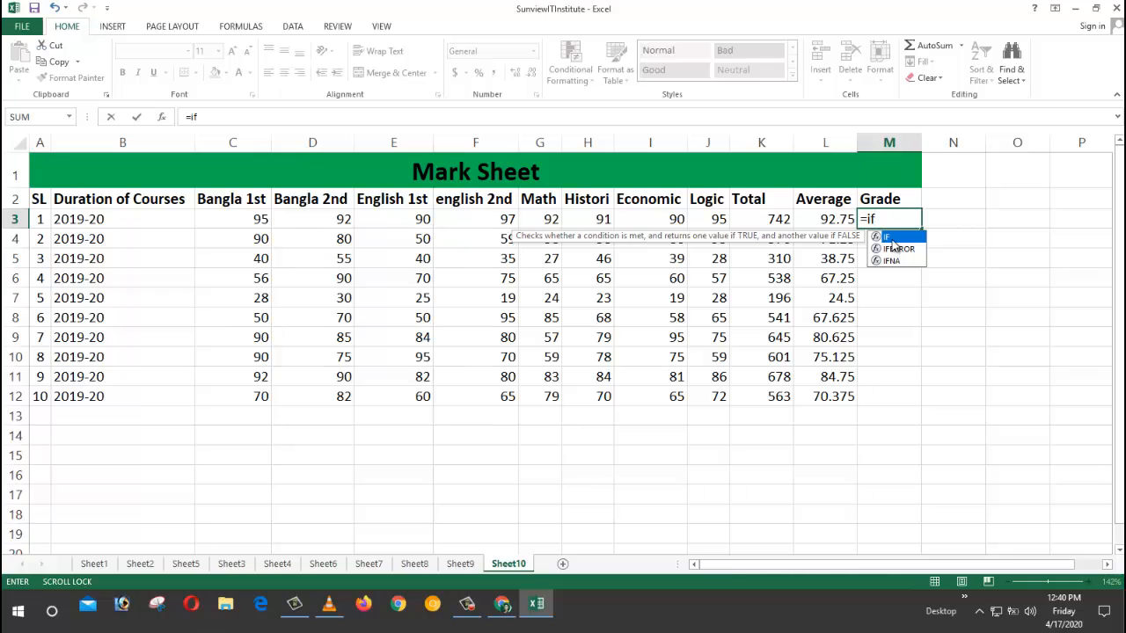
left_click(881, 220)
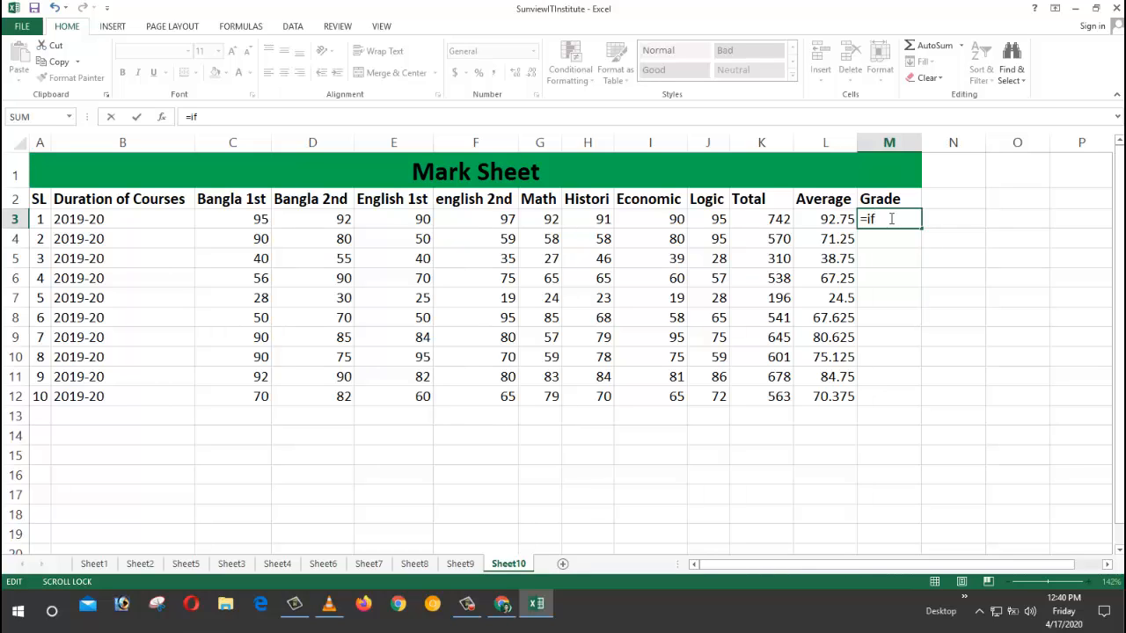
type("(")
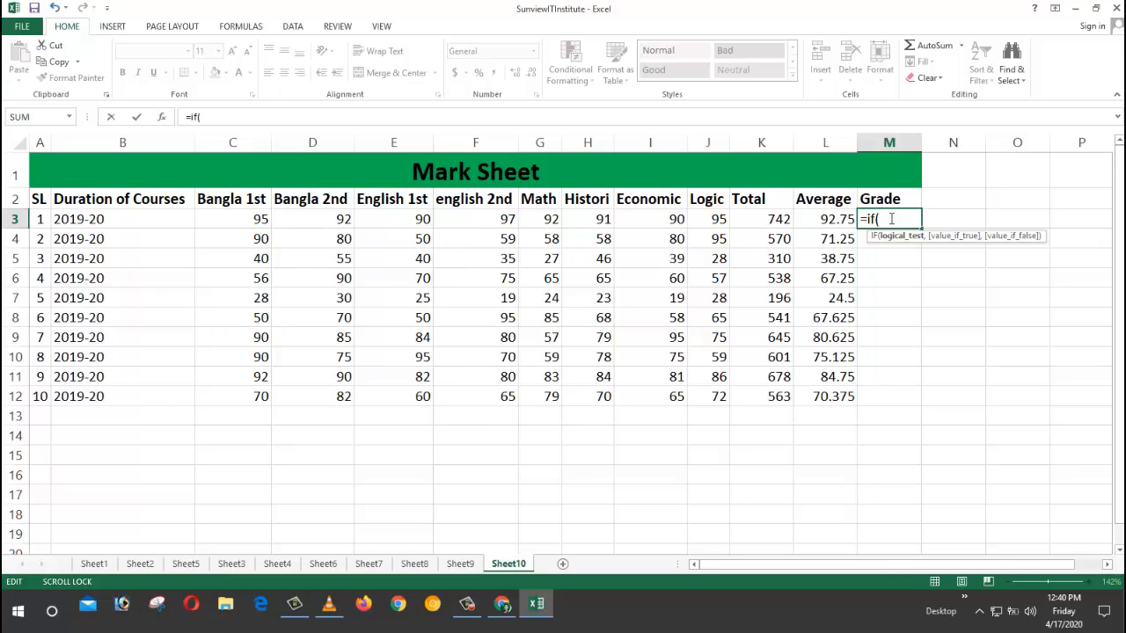
left_click(774, 219)
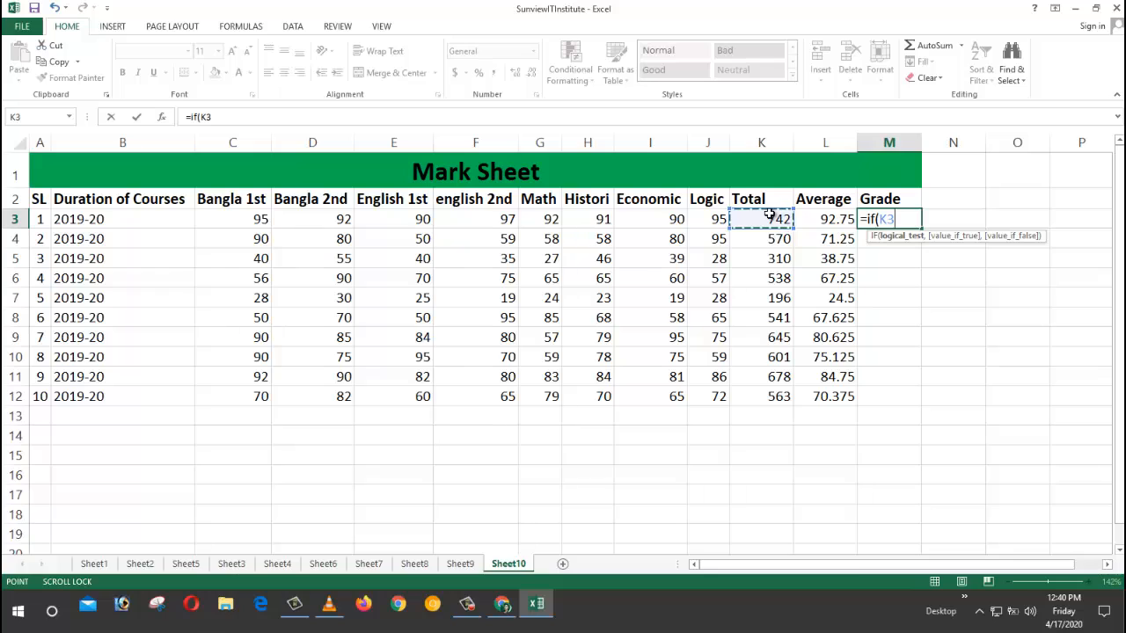
type("/")
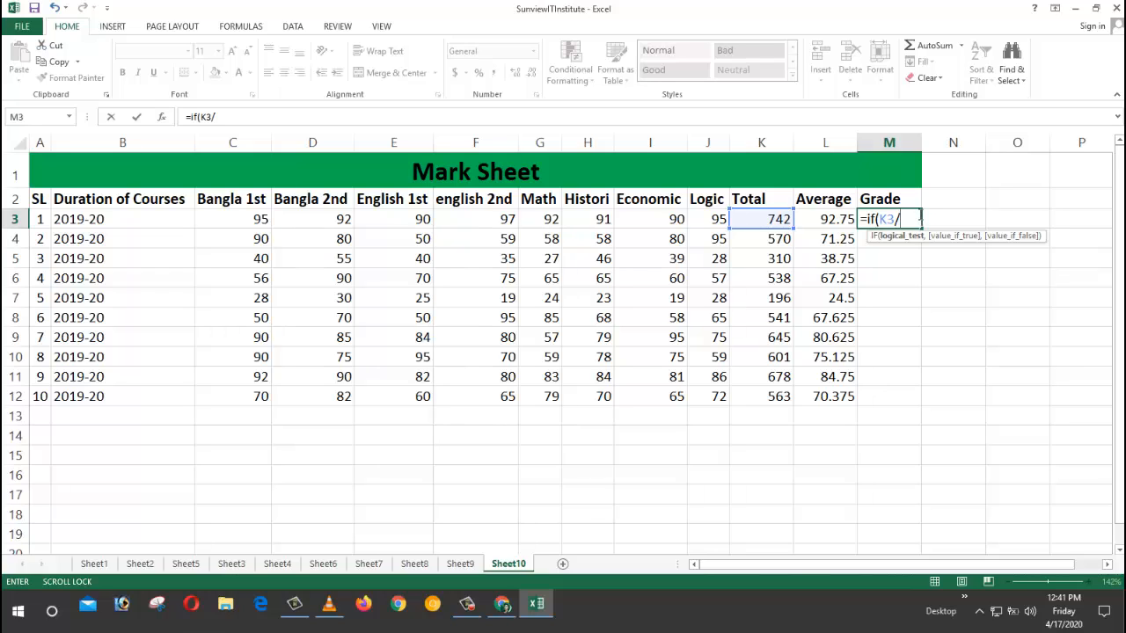
Step: Continue M3's formula to =if(K3/8>= 90,"Golden",if( to open a nested IF
type("8")
type(">")
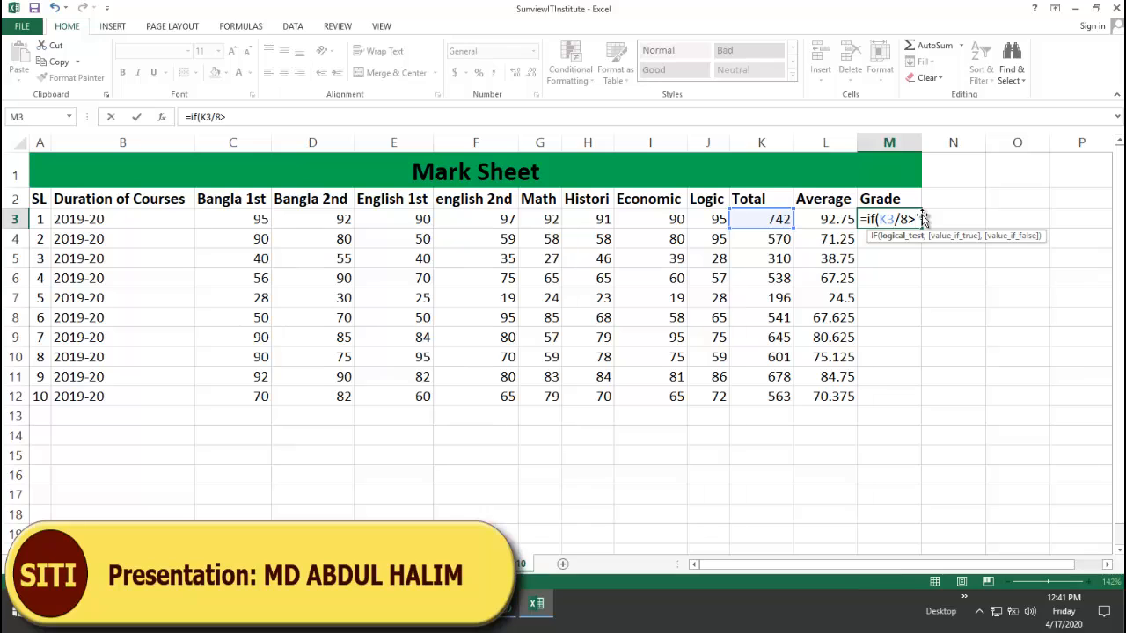
type("=")
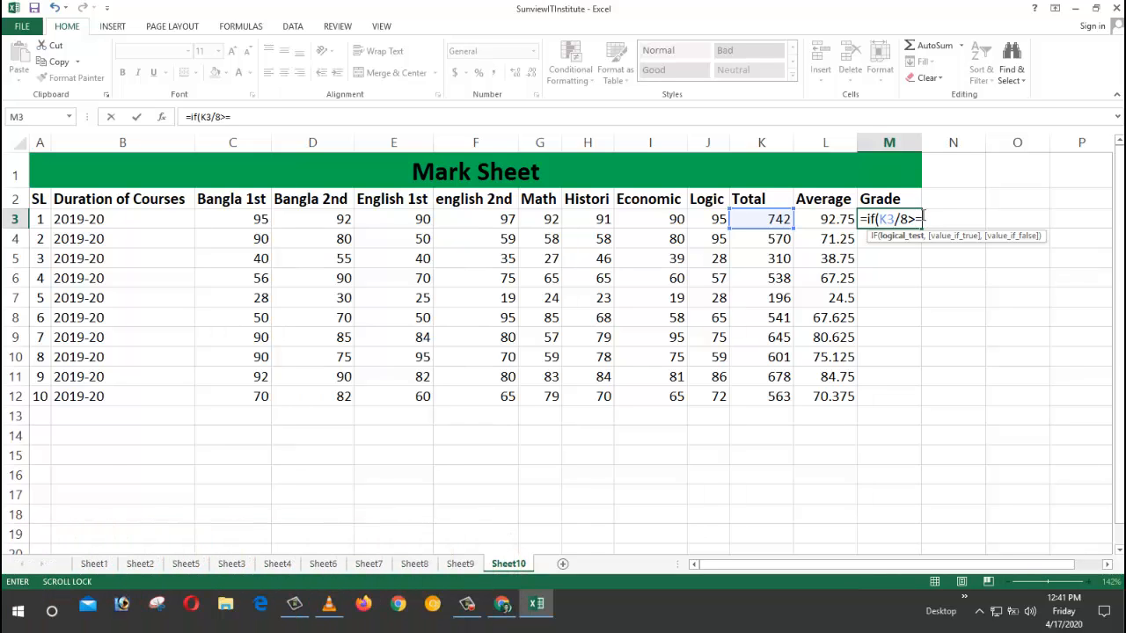
type(" 90")
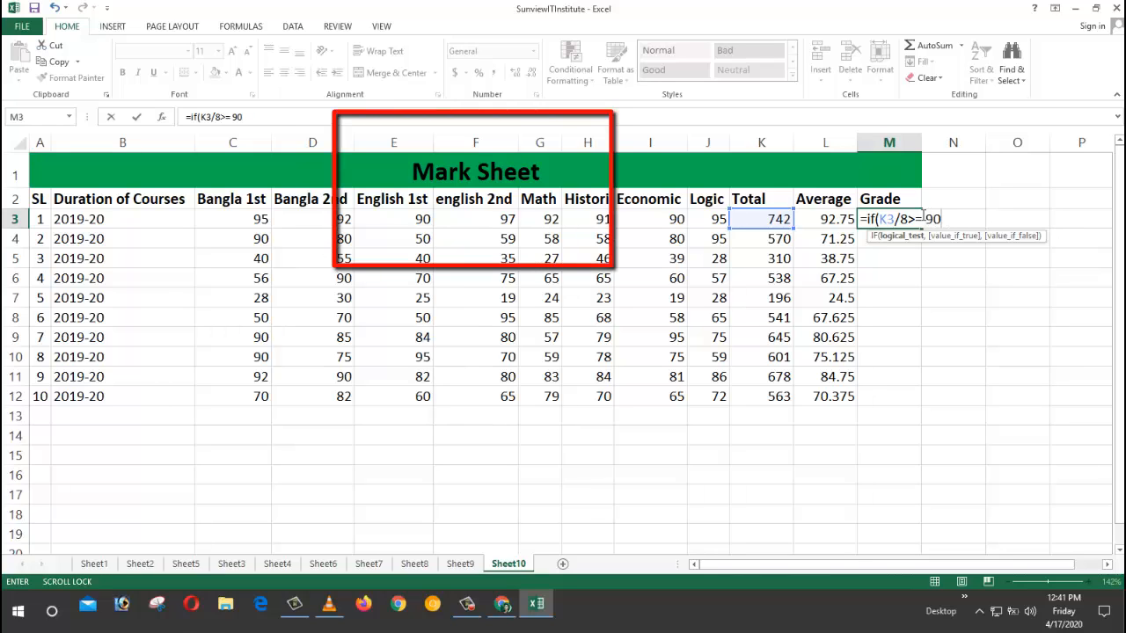
type(",")
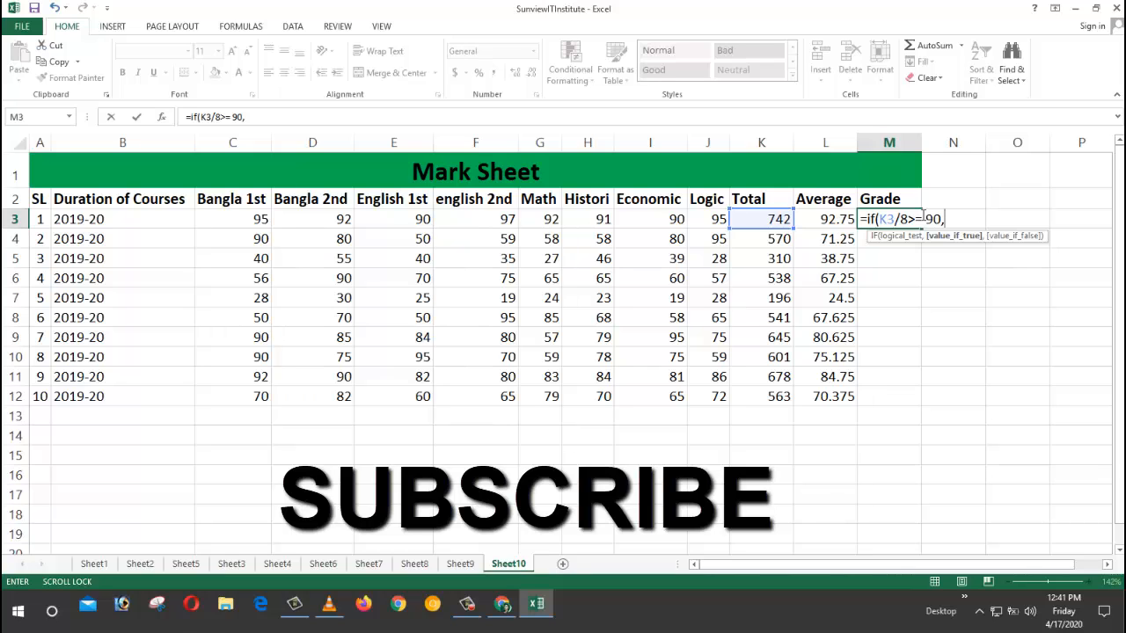
type("\"")
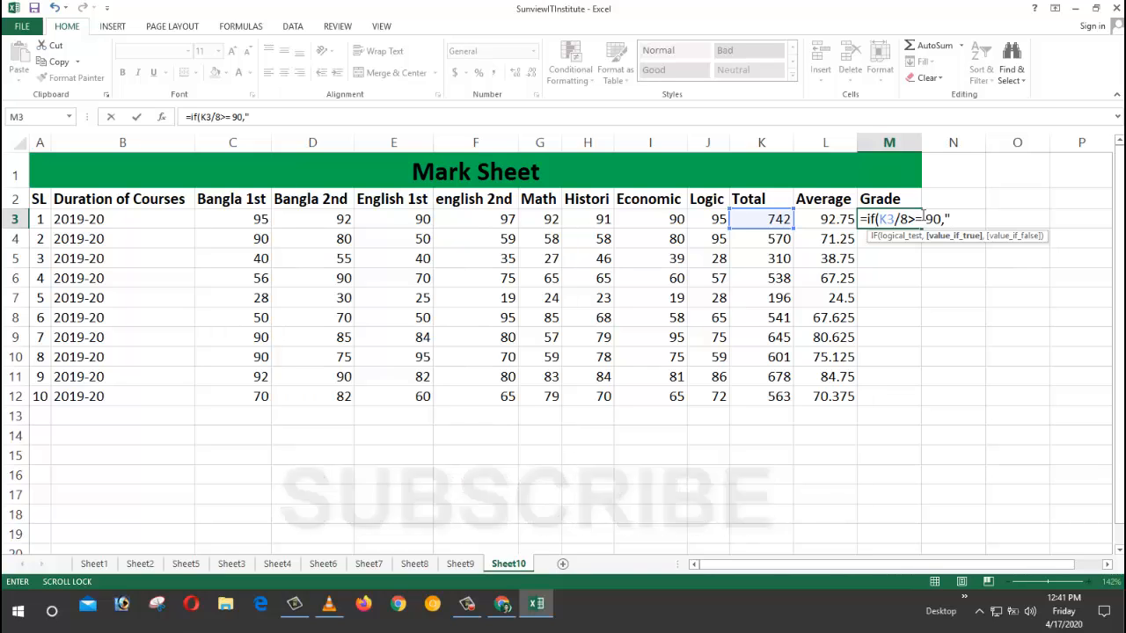
type("Golden")
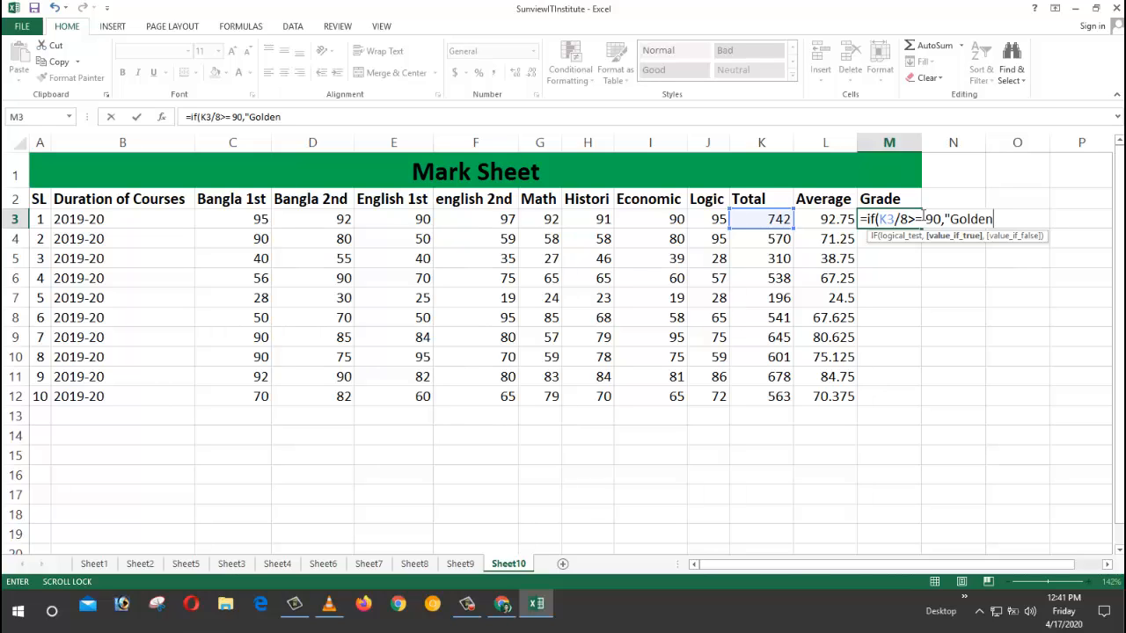
type("\"")
type(",")
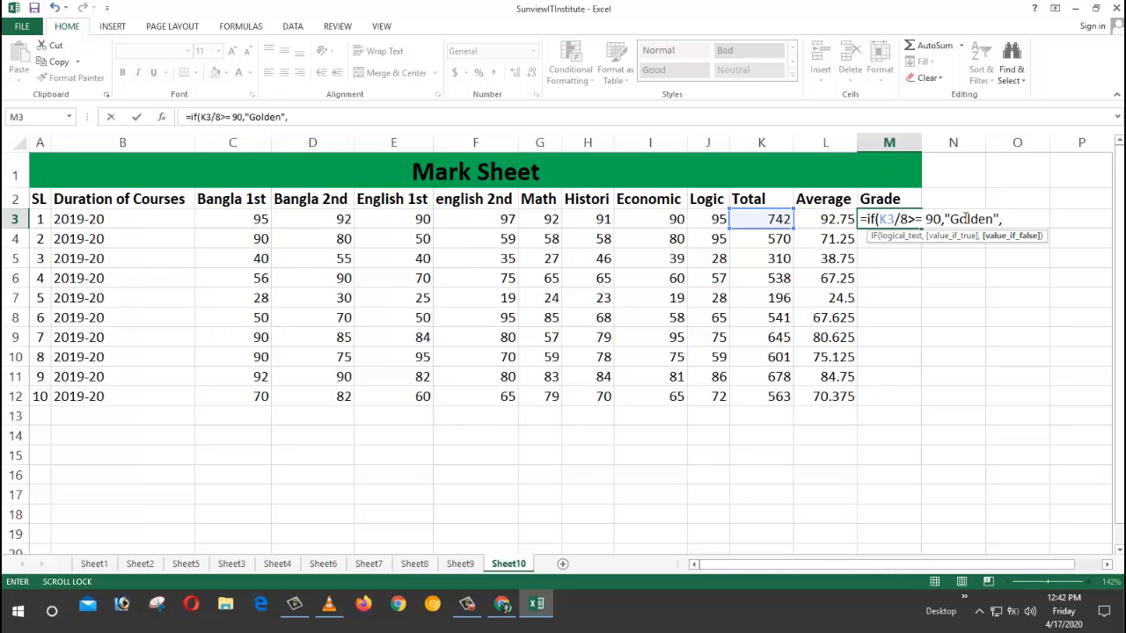
type("if")
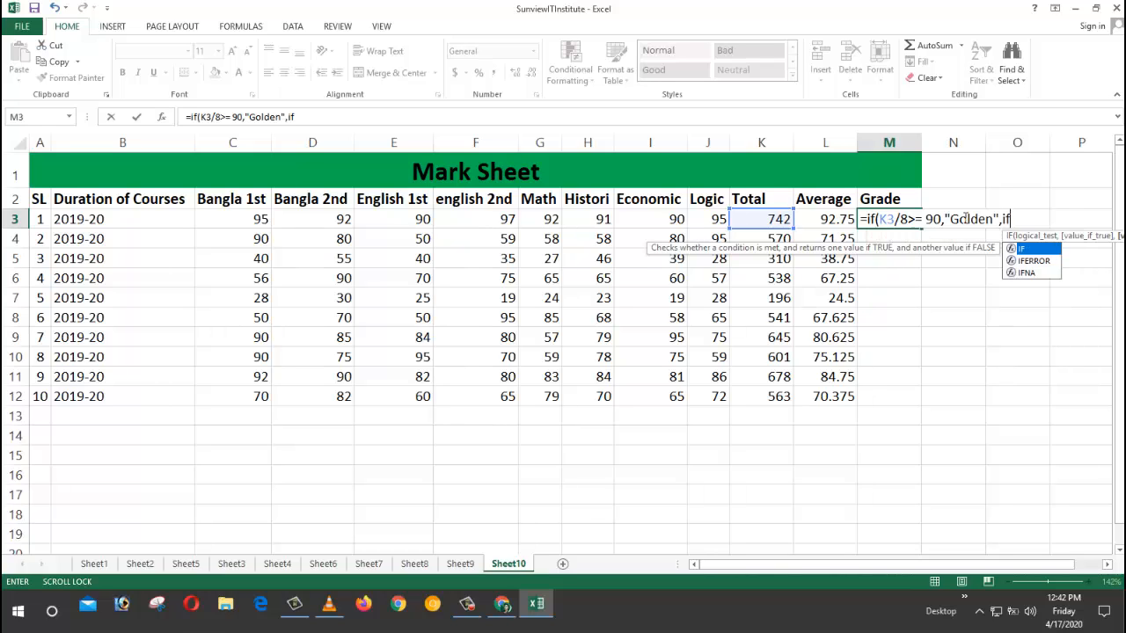
type("(")
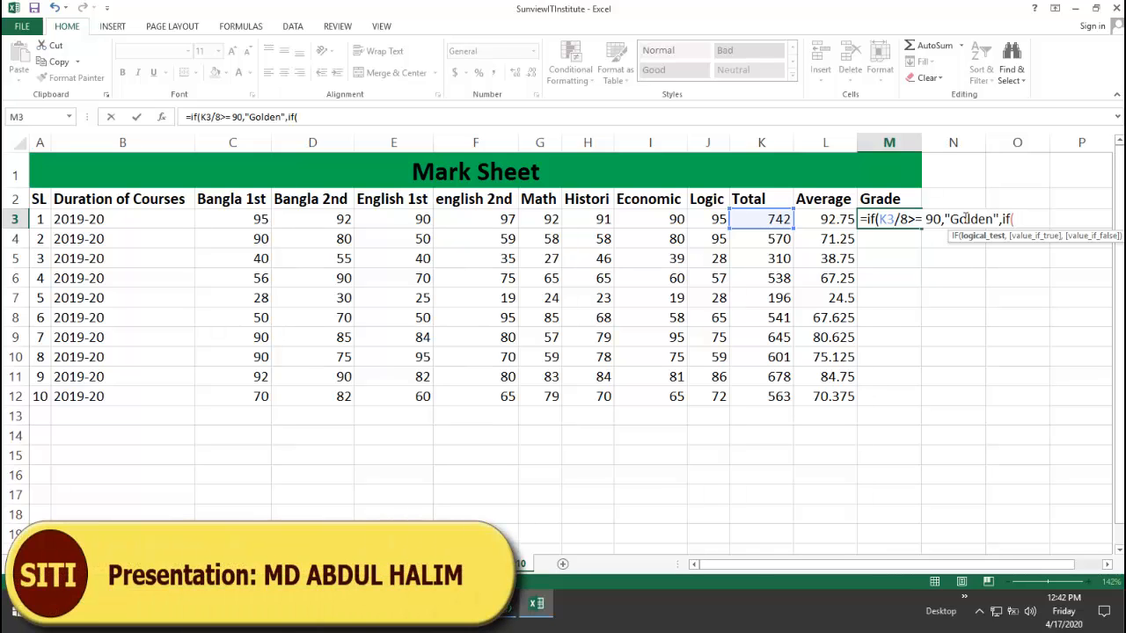
Step: Add the nested test K3/8>80 returning " A+ Grade" and begin another IF
left_click(772, 222)
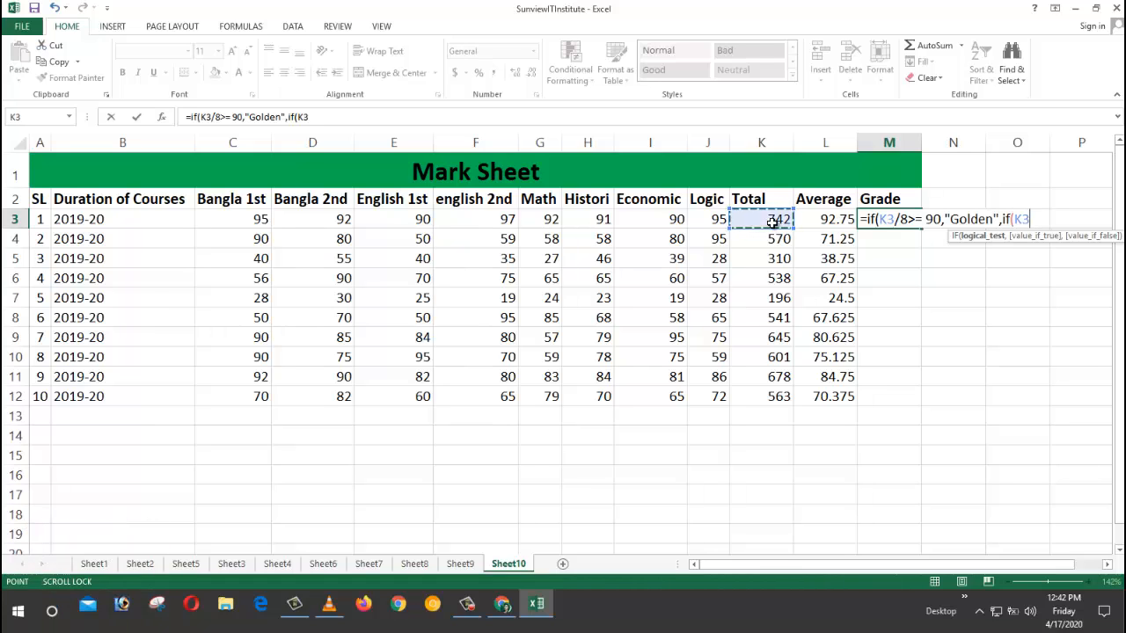
type("/8")
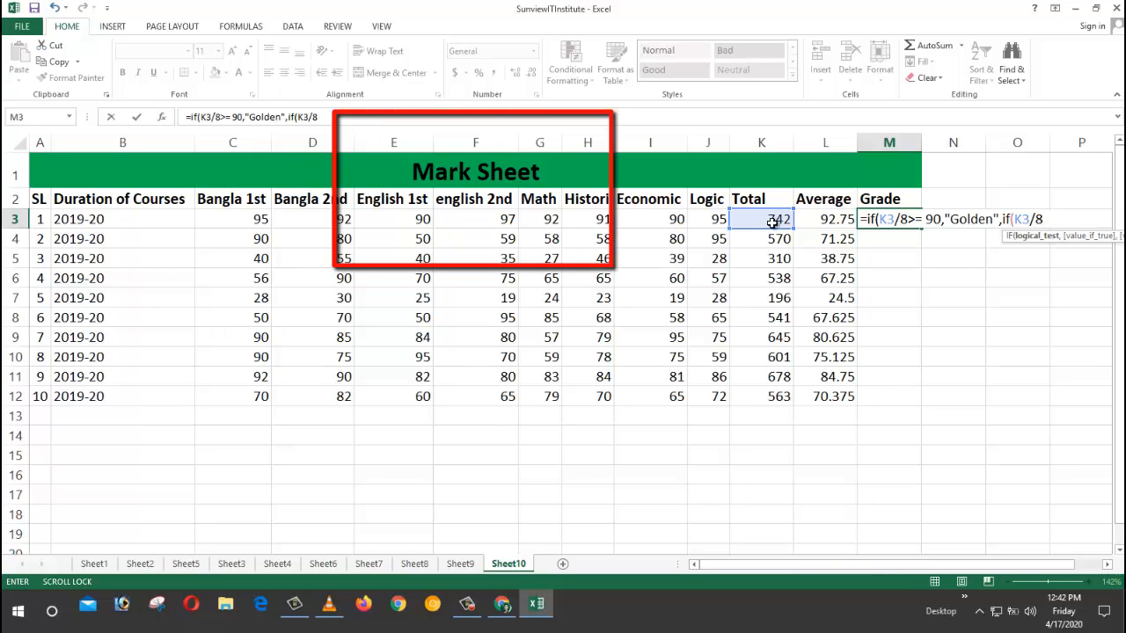
type(">")
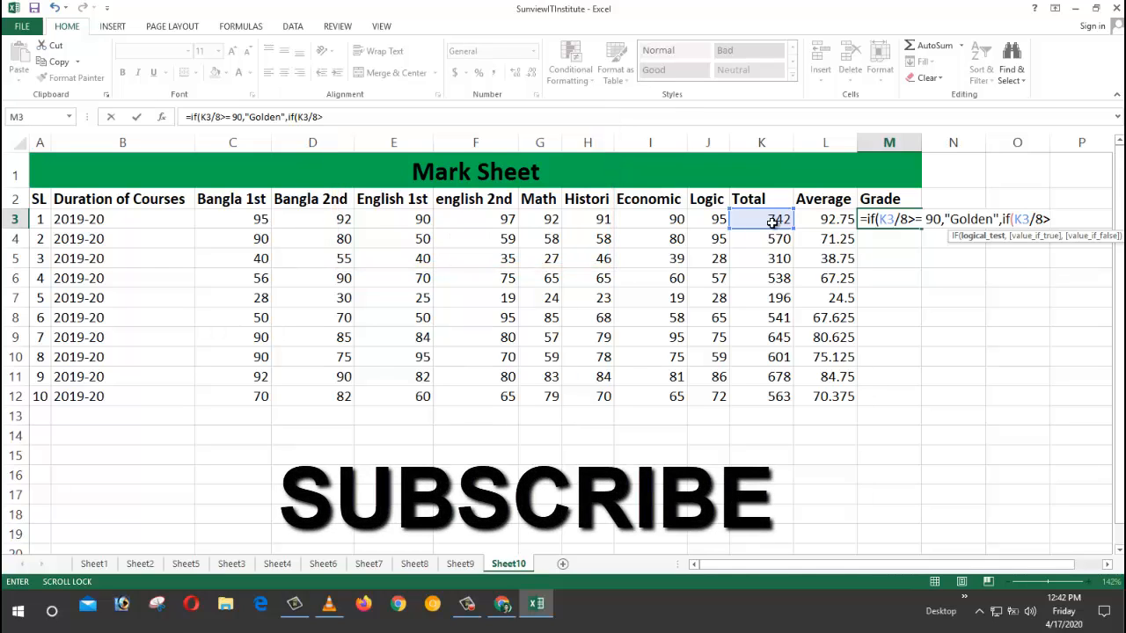
type("80")
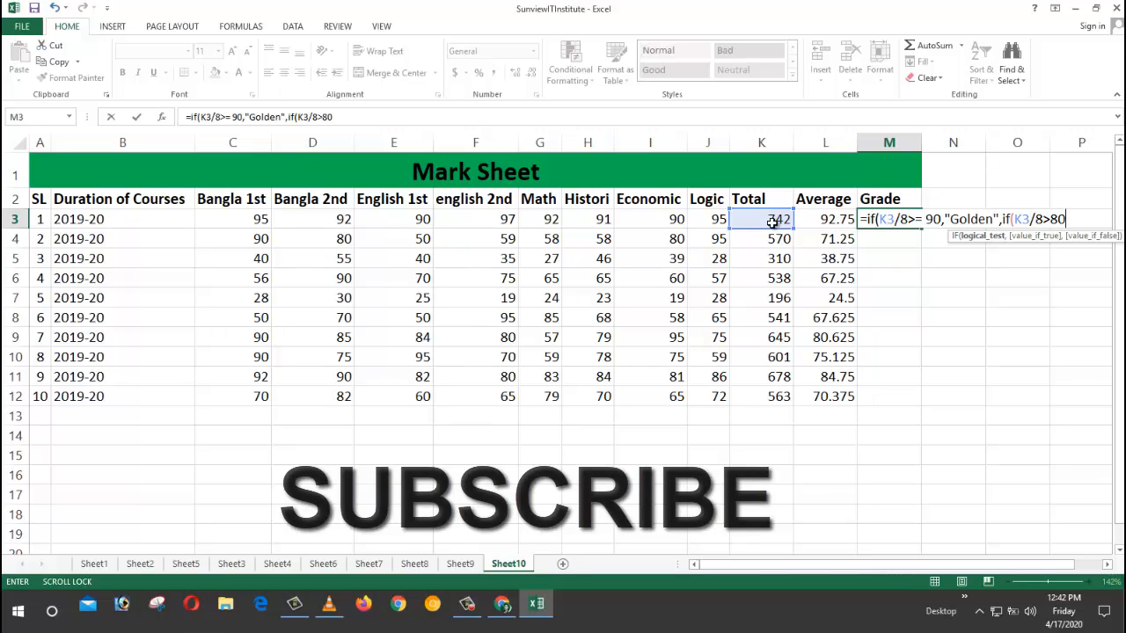
type(",")
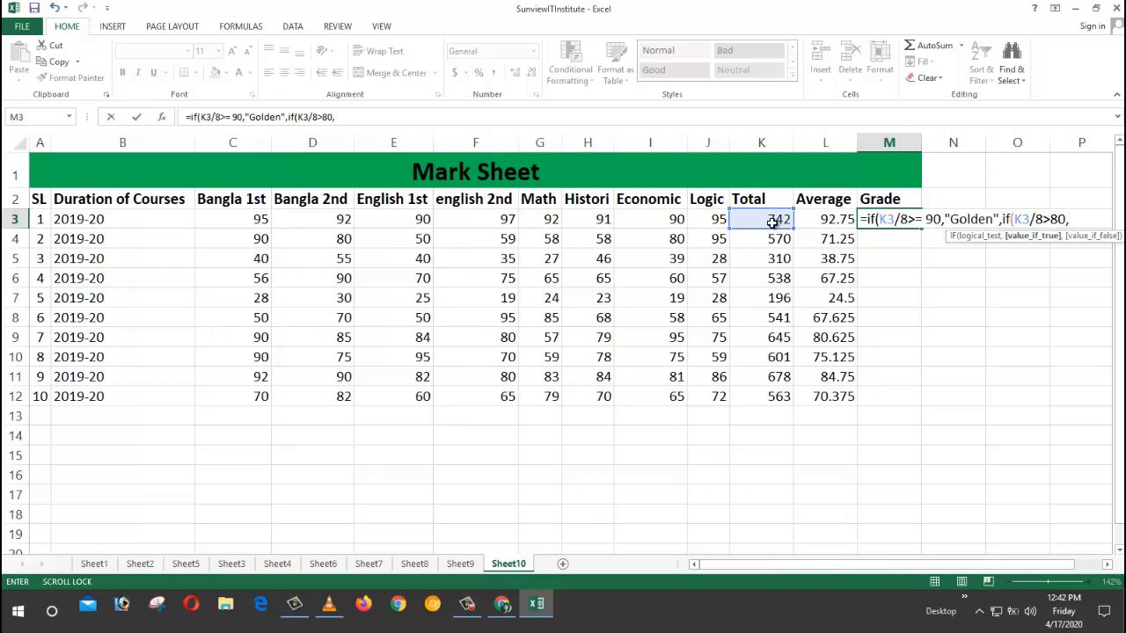
type(" \" A+ G")
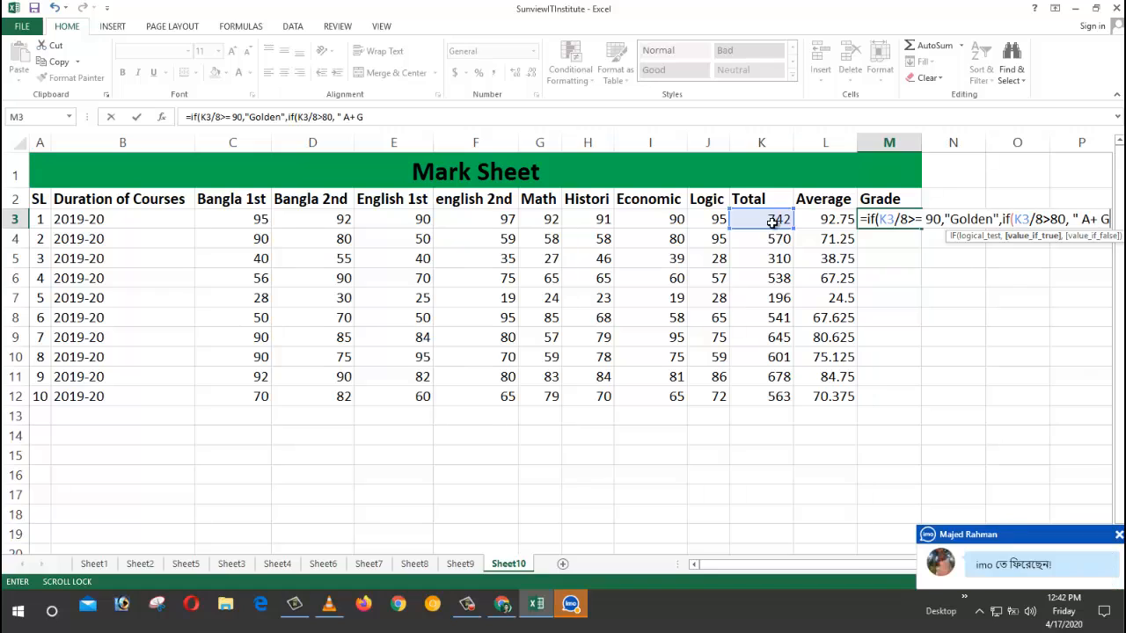
type("rade")
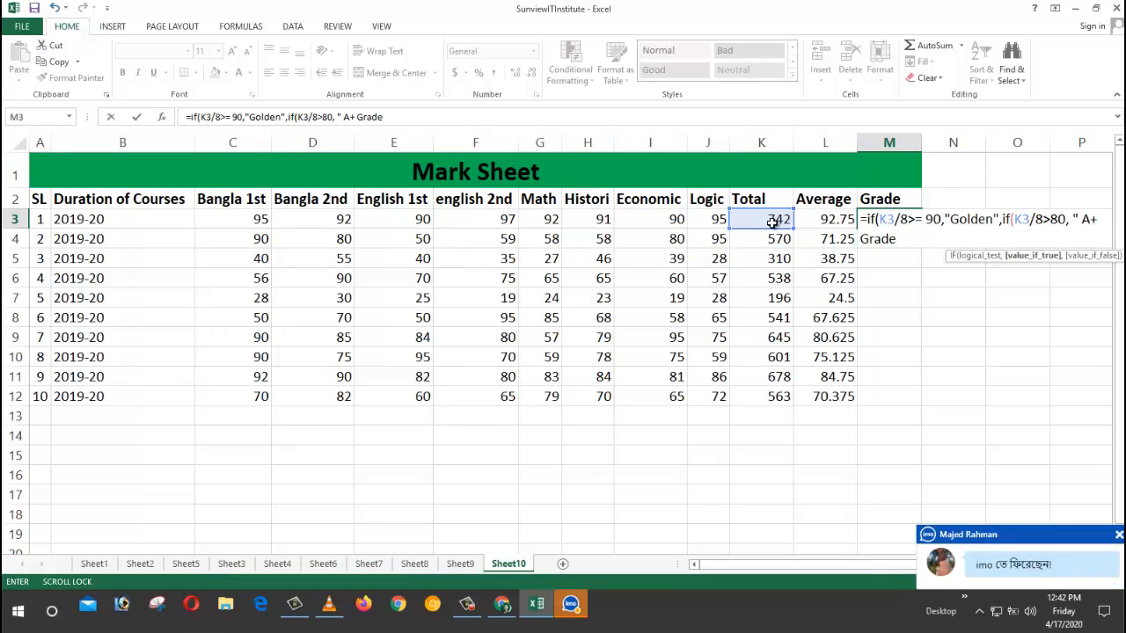
type("\"")
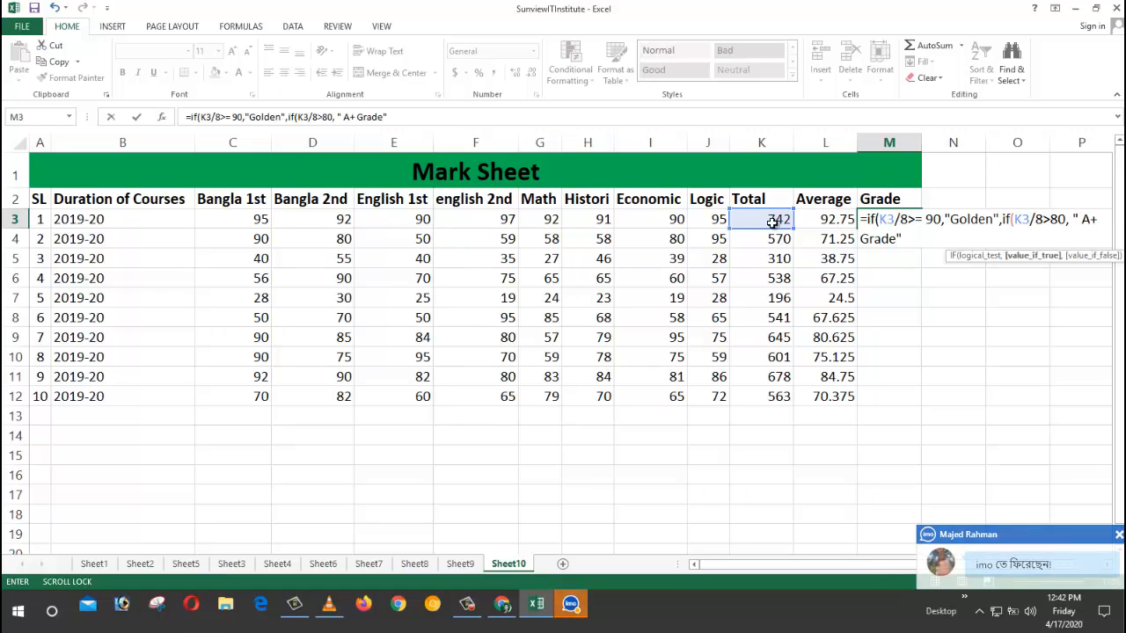
type(",")
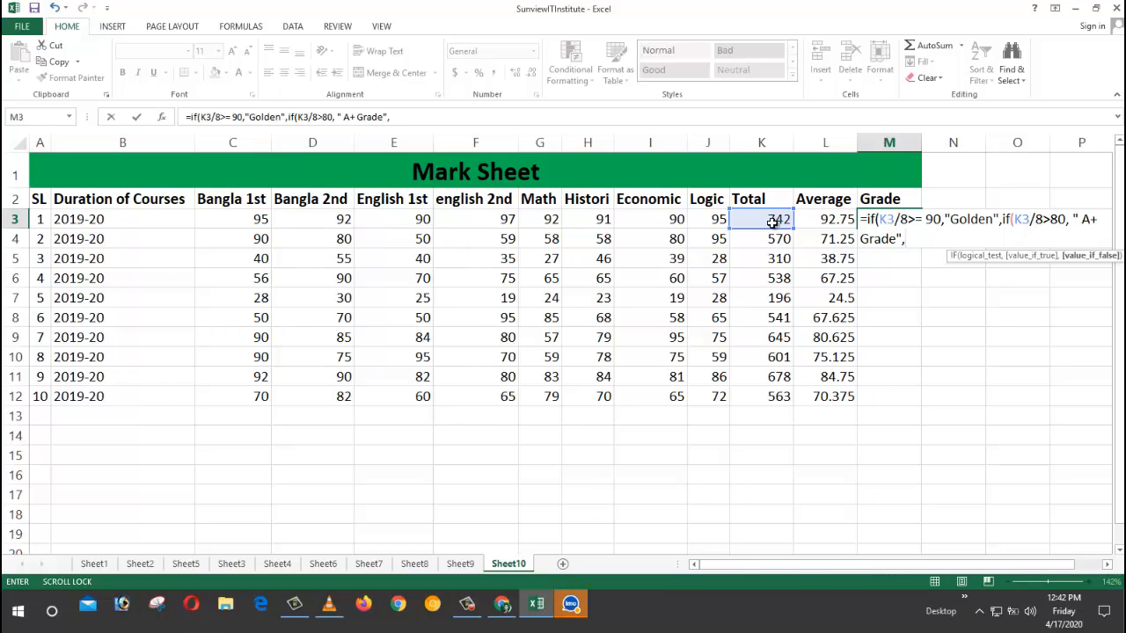
type("if")
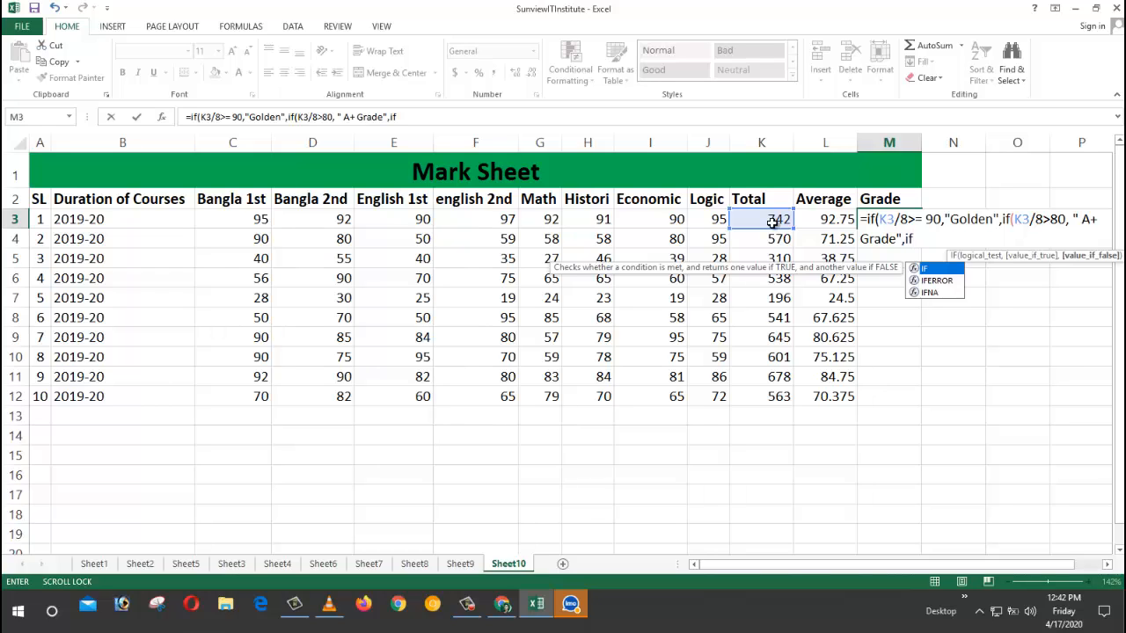
Step: Add the next nested test K3/8>70 returning " A Grade" and open another IF
type("(")
left_click(765, 222)
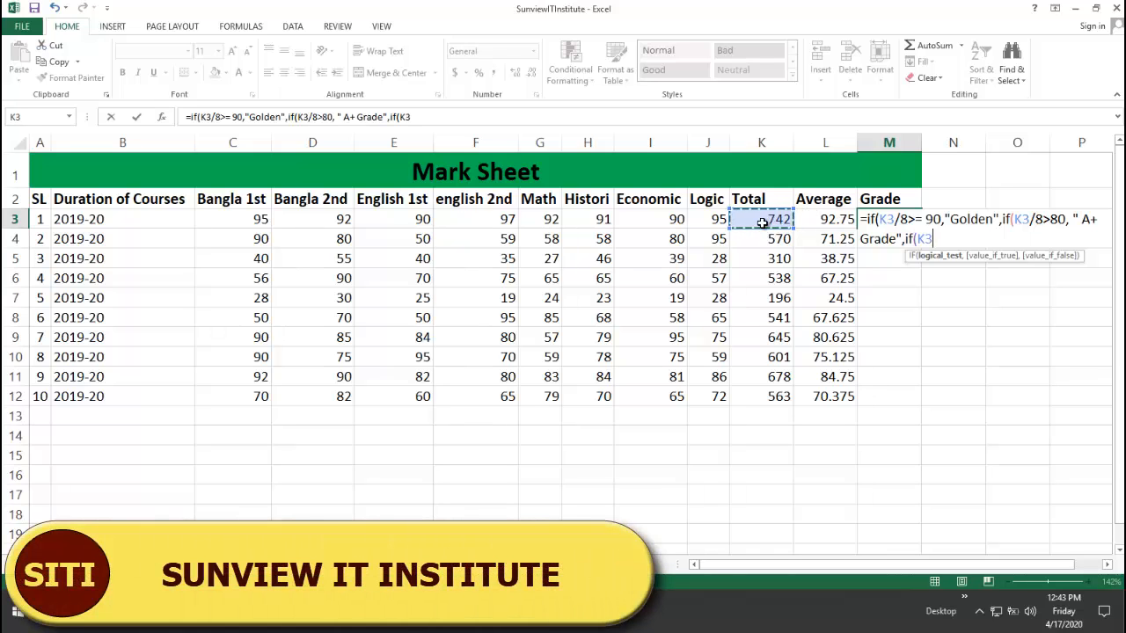
type("/8")
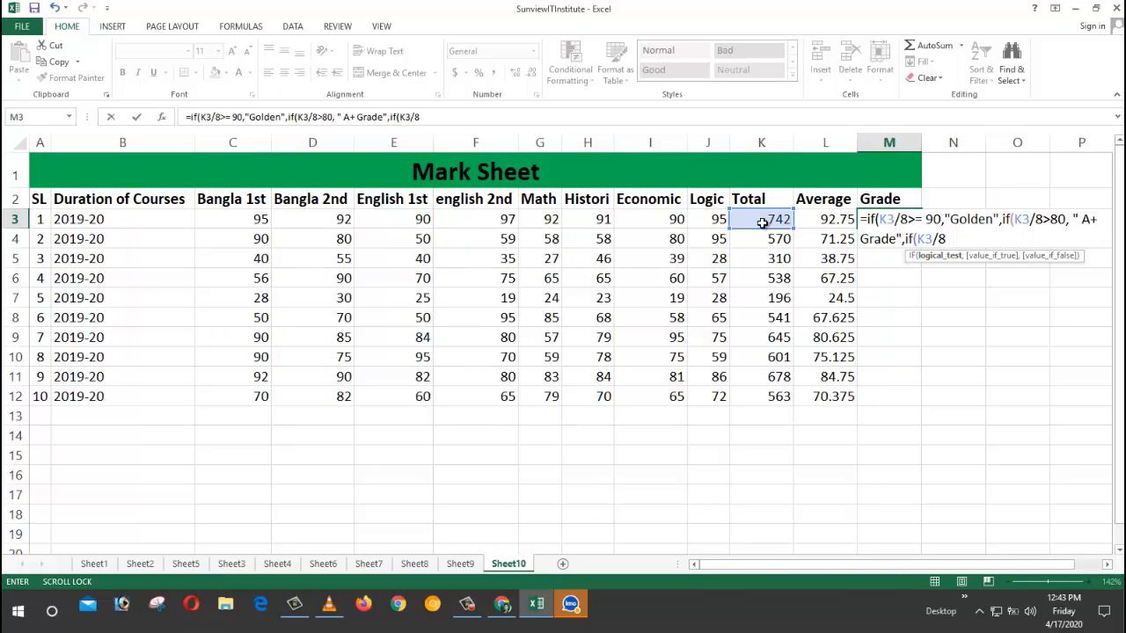
type(">")
type("70,")
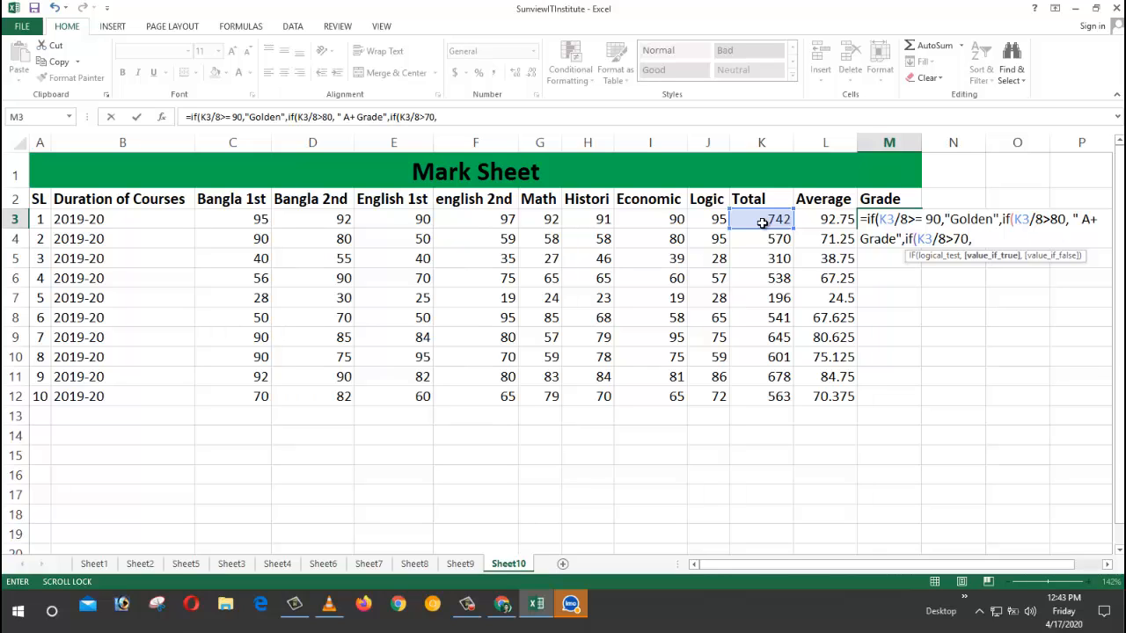
type(" \"")
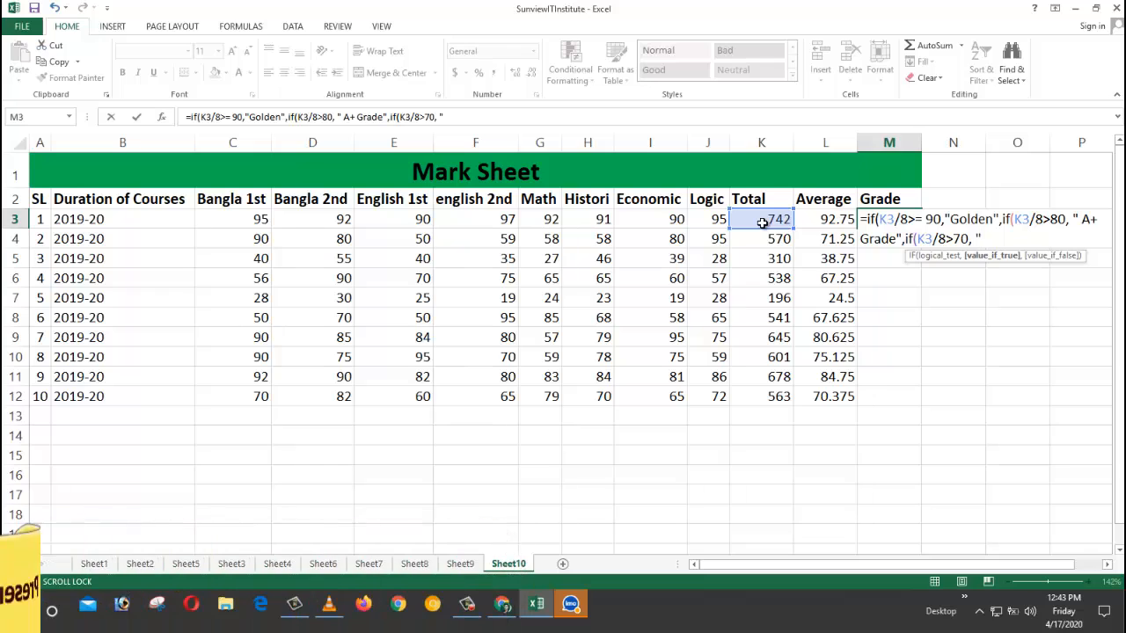
type("A ")
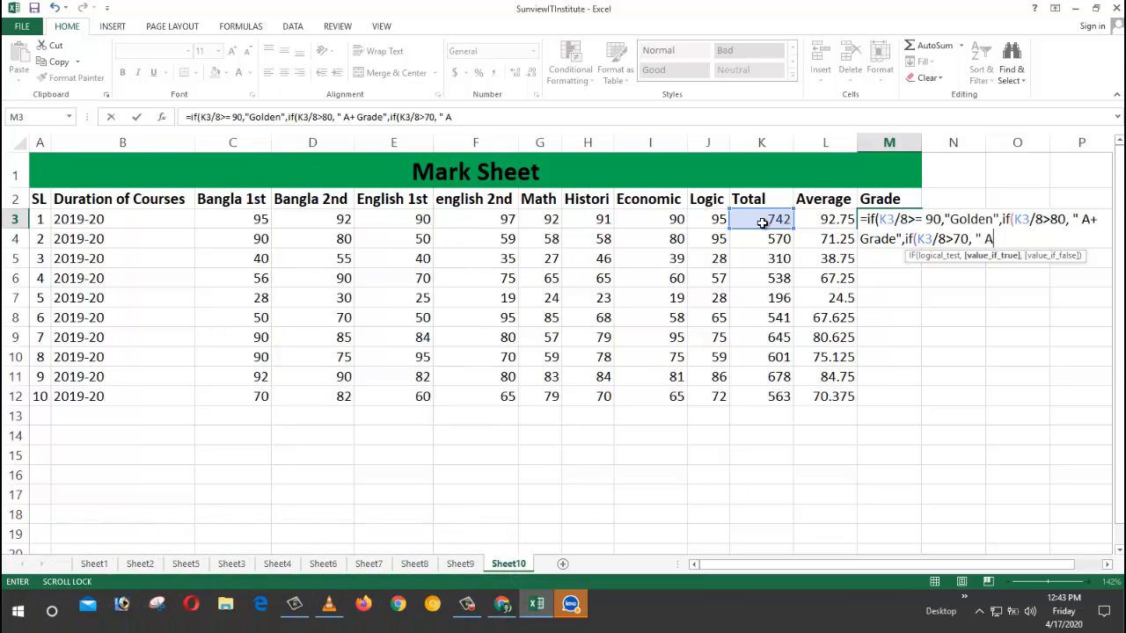
type("Grade\",")
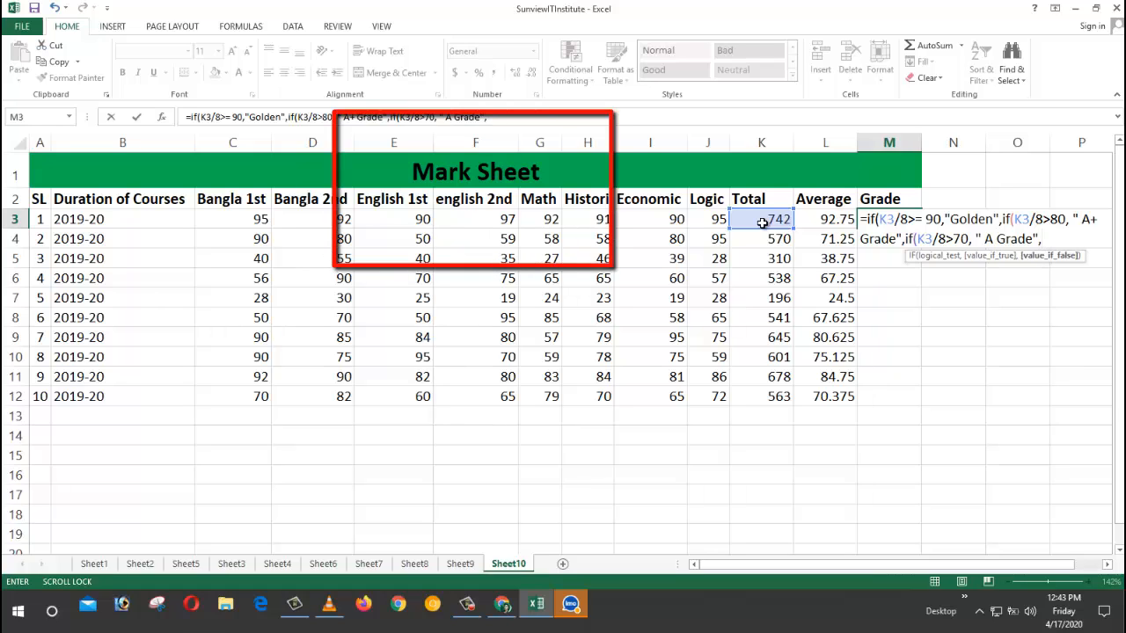
type("if")
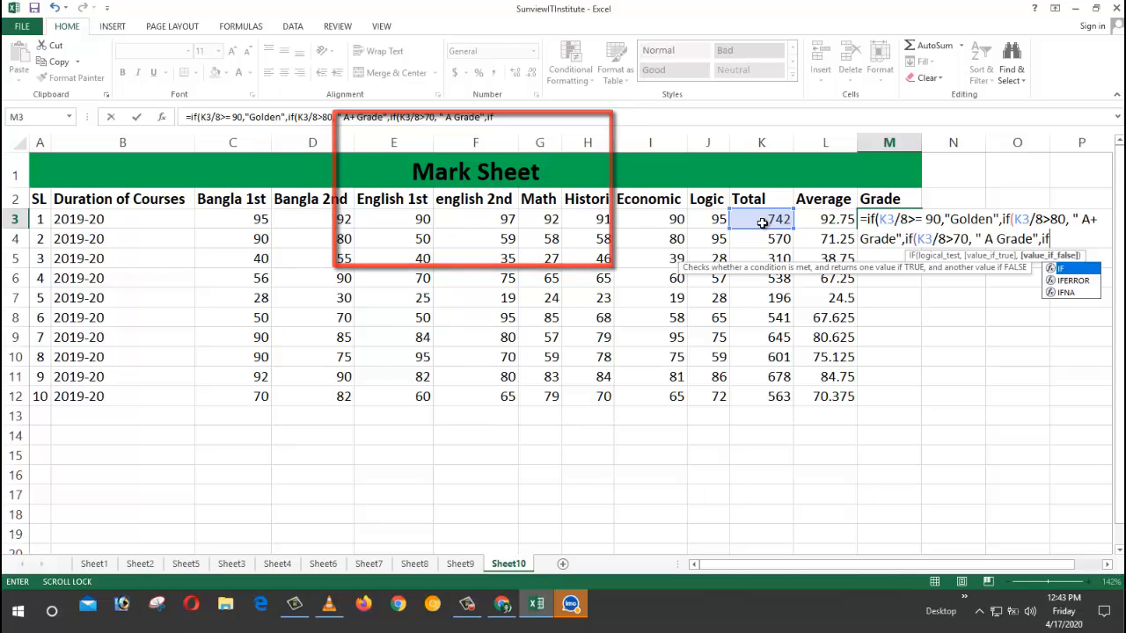
type("(")
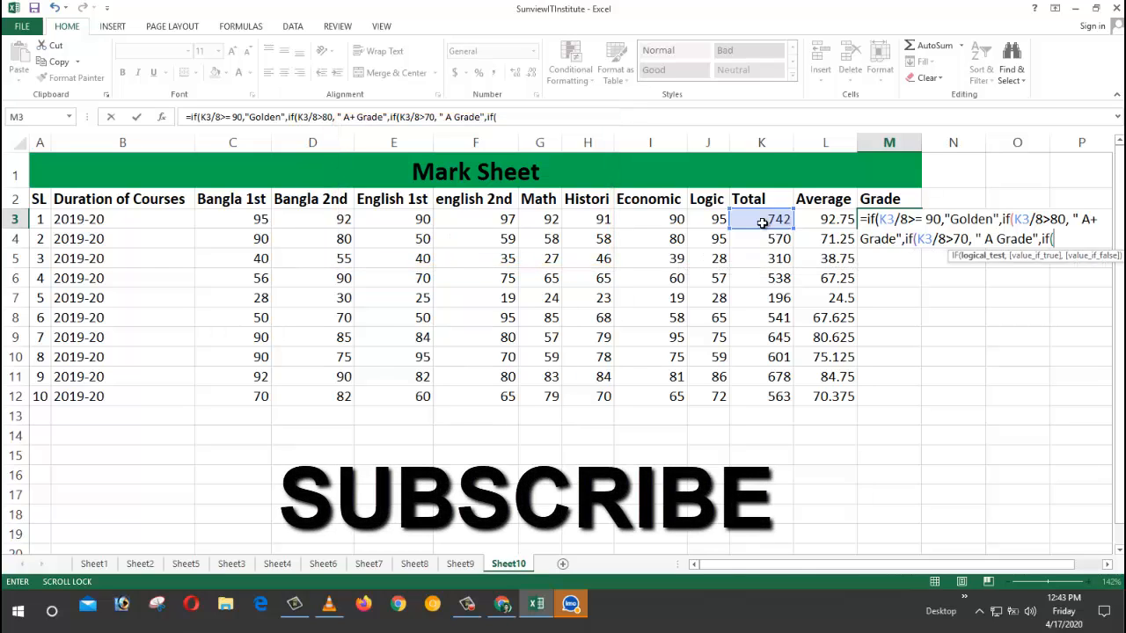
Step: Begin the fourth condition K3/8>=60 for the "A-" grade
left_click(762, 223)
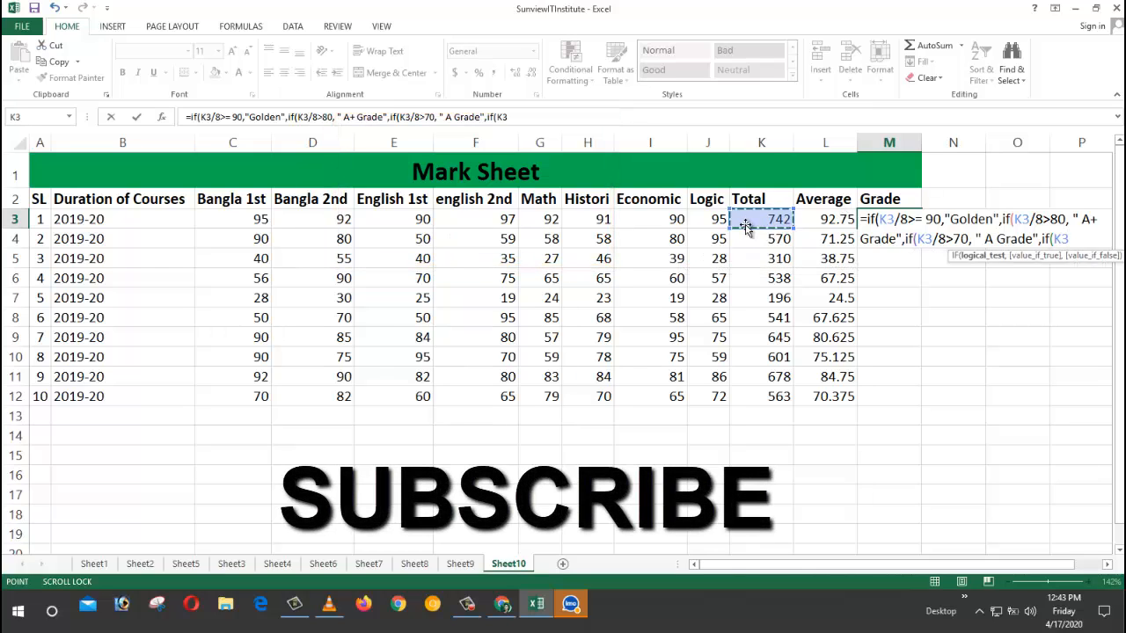
type("/8")
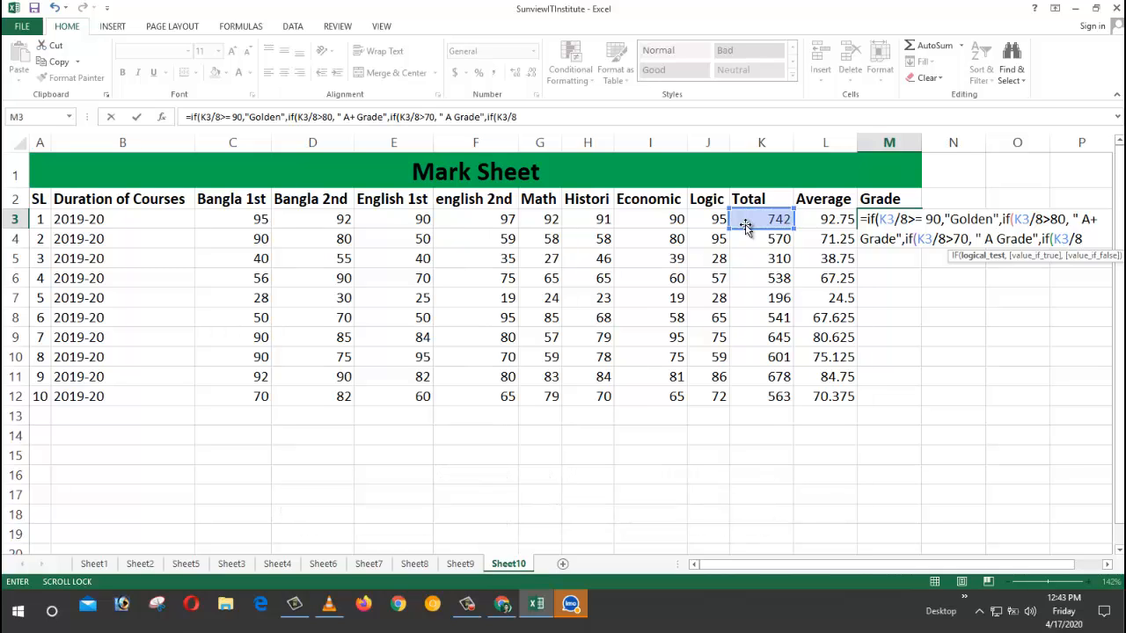
type(">=60,")
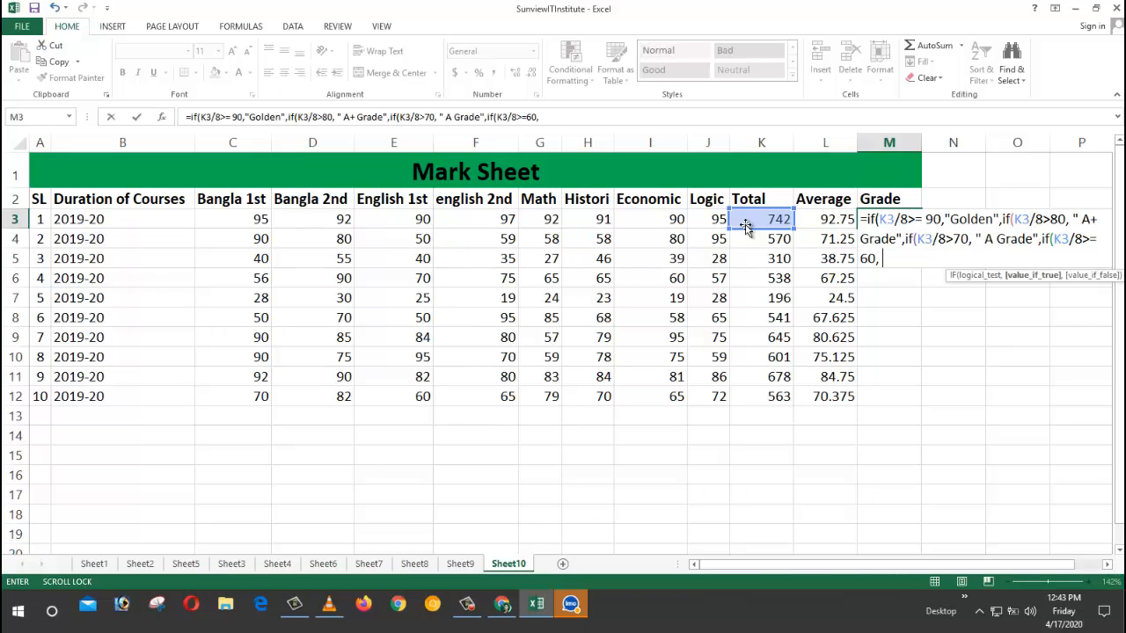
type(" \"A")
type("-Grade\",if(")
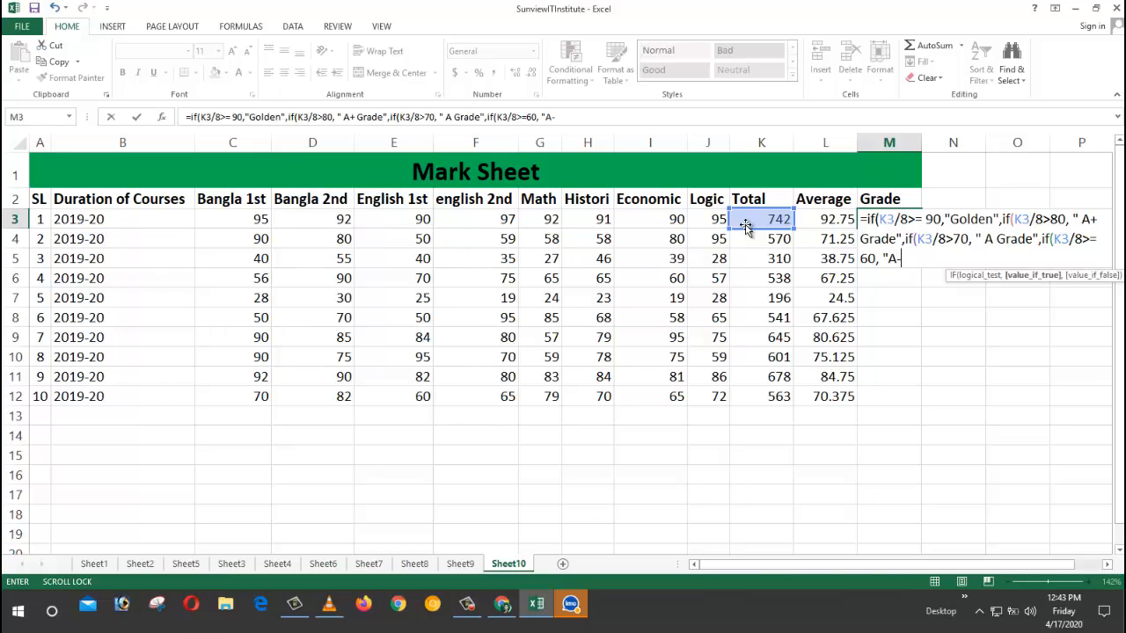
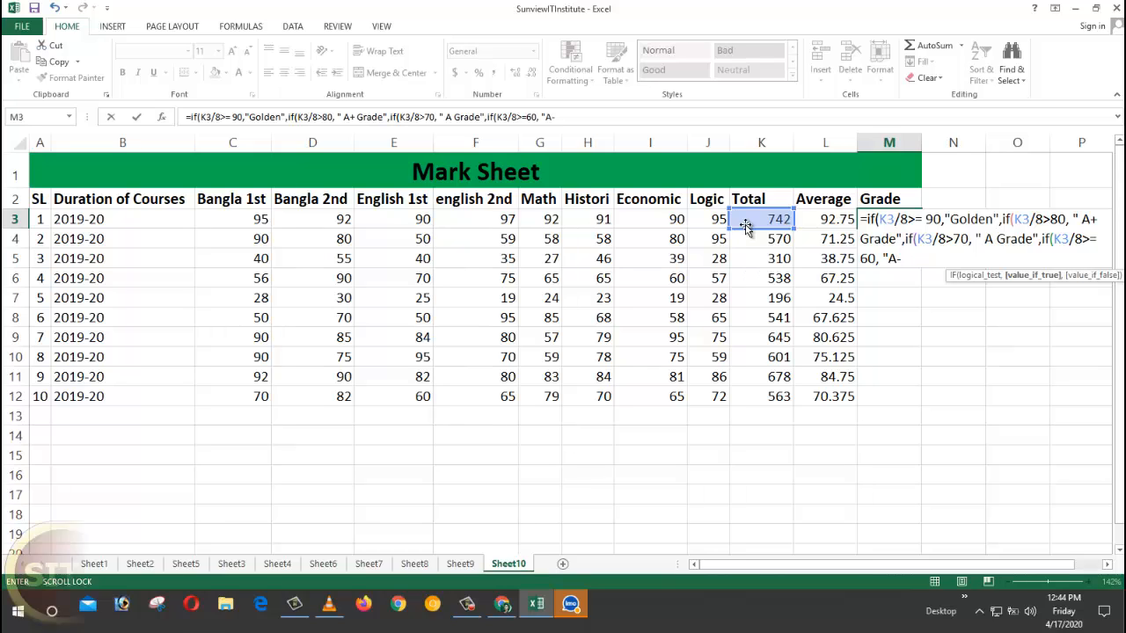
Step: Close the "A-Grade" result text in M3's formula and start another IF
type("Grade")
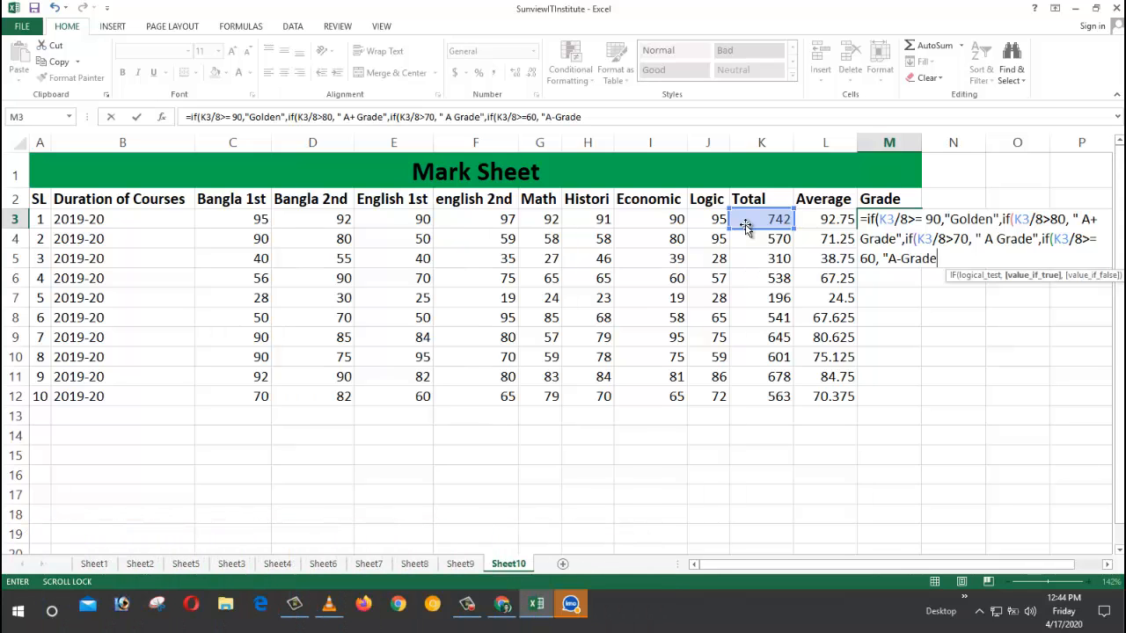
type("\",")
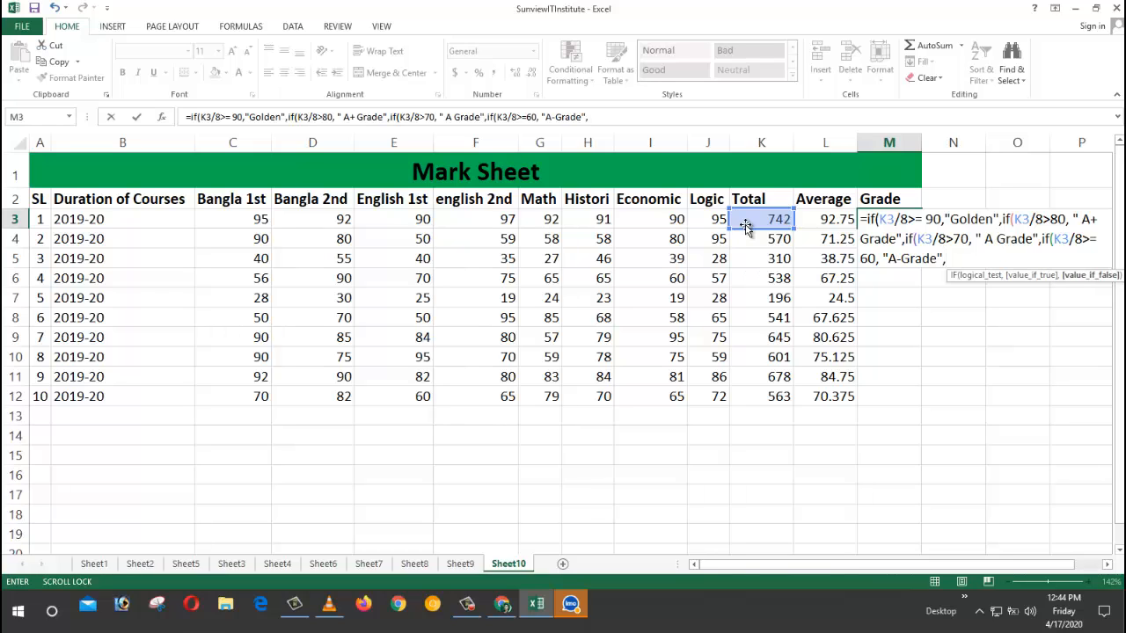
type("if")
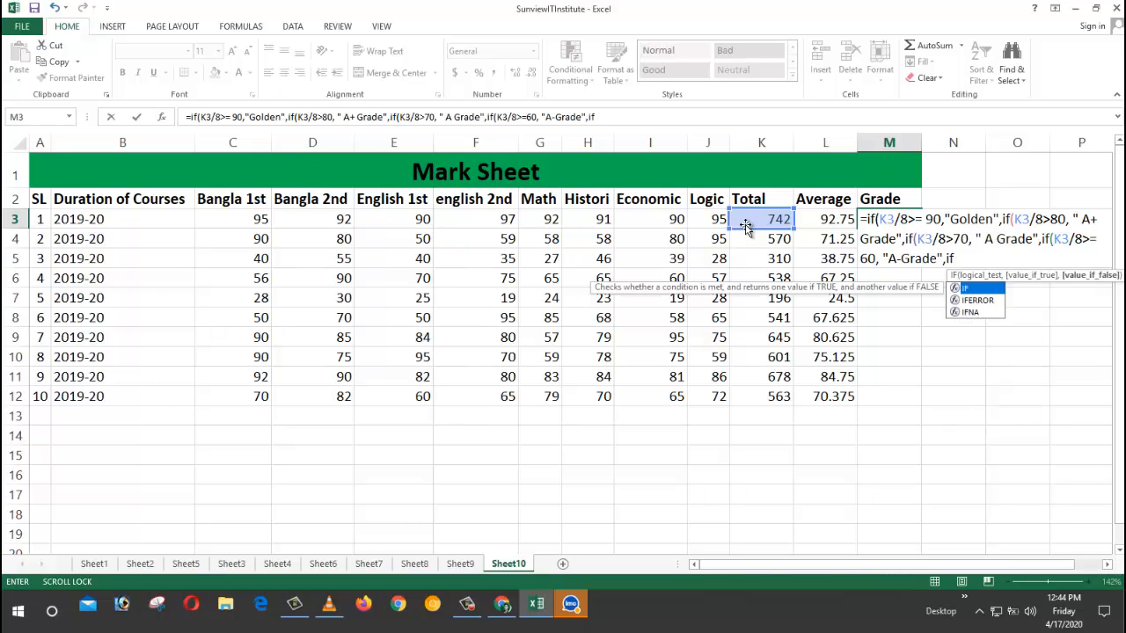
type("(")
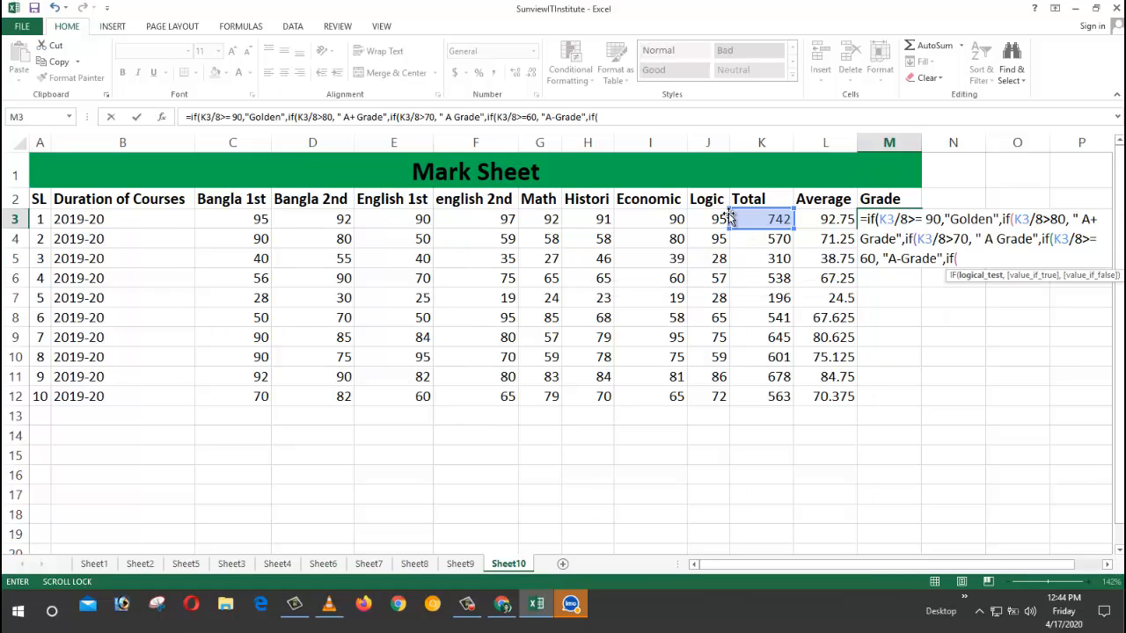
Step: Add the test K3/8>=50 returning "B Grade" and open another nested IF
left_click(755, 219)
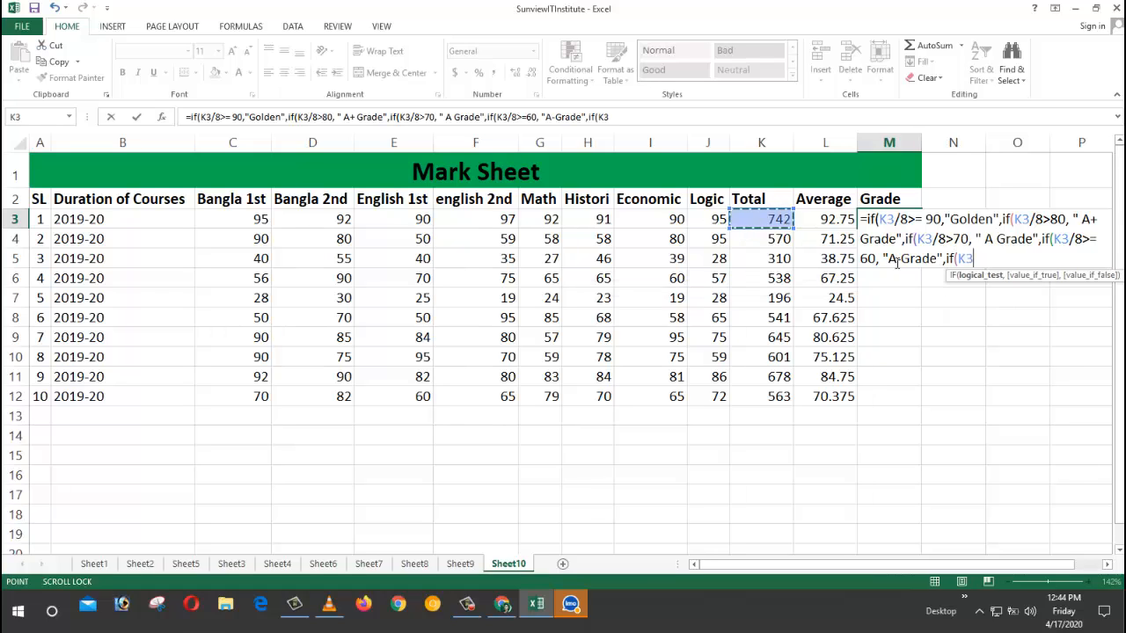
type("/8")
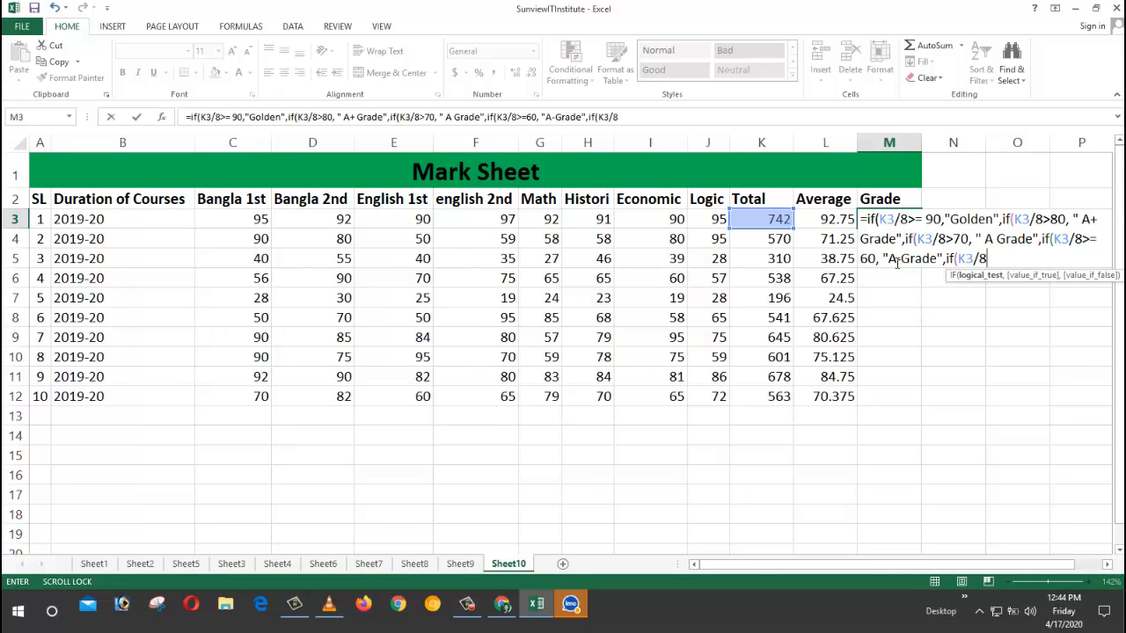
type(">")
type("=")
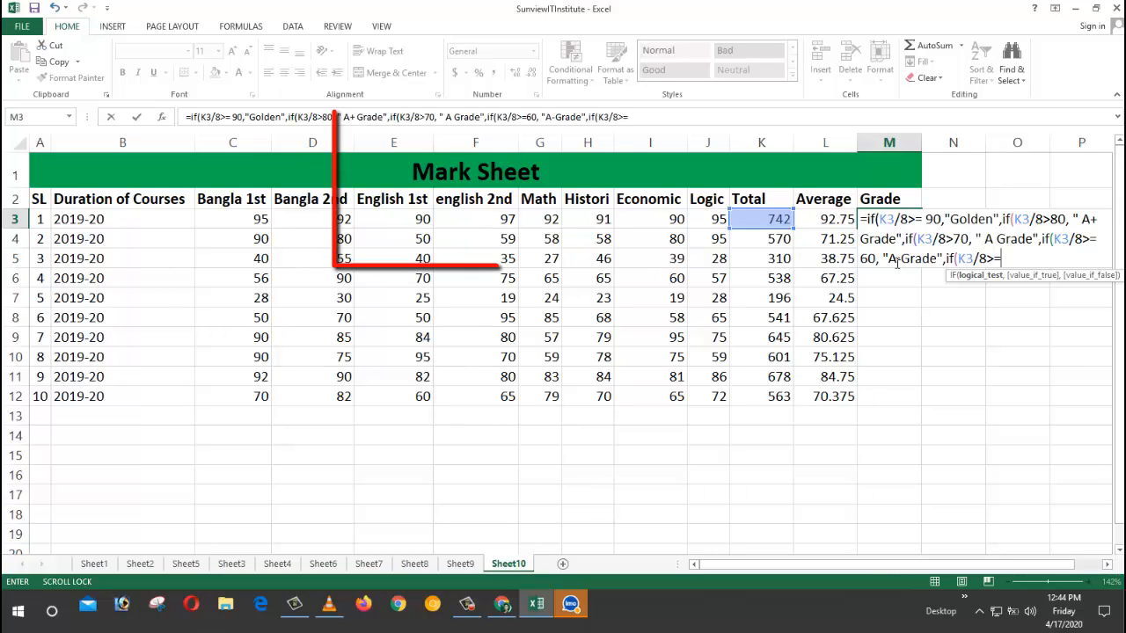
type("50")
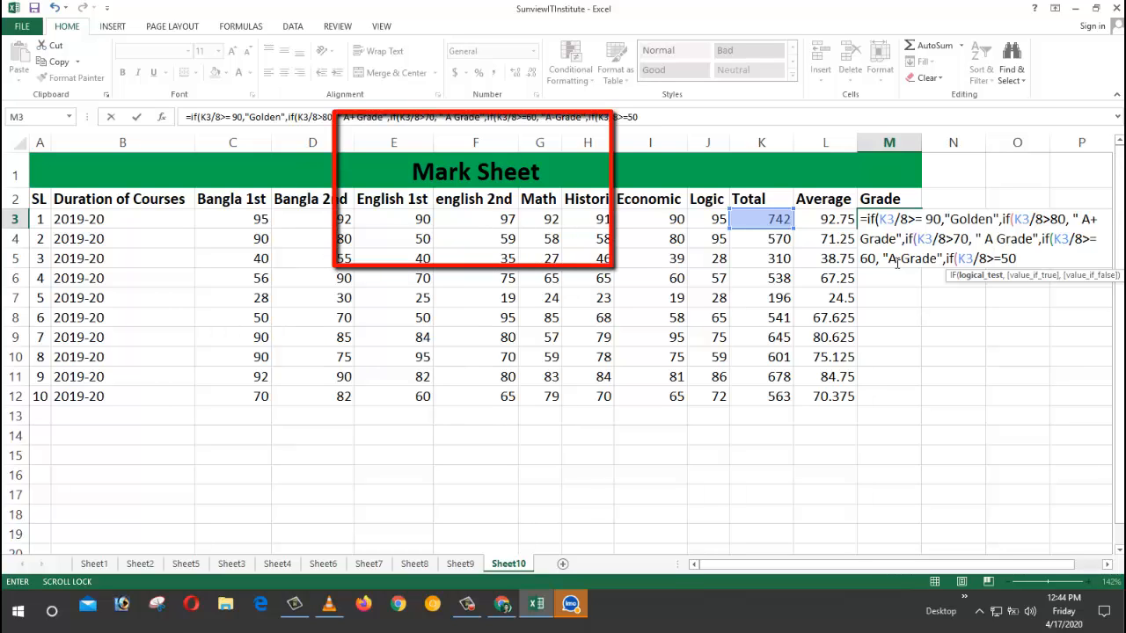
type(",")
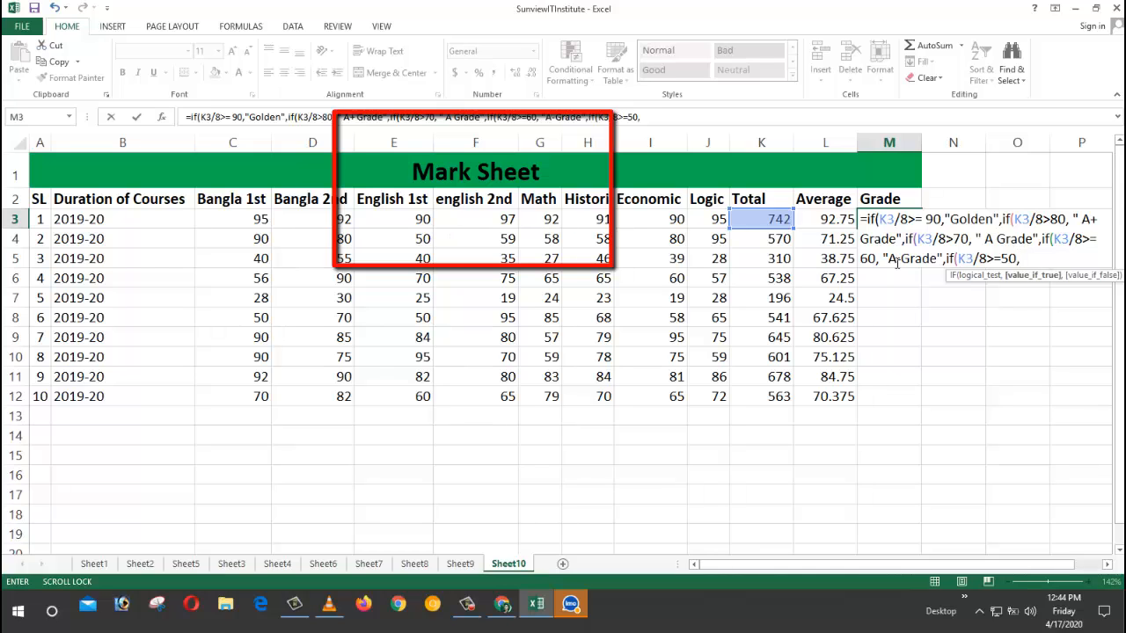
type(" \"")
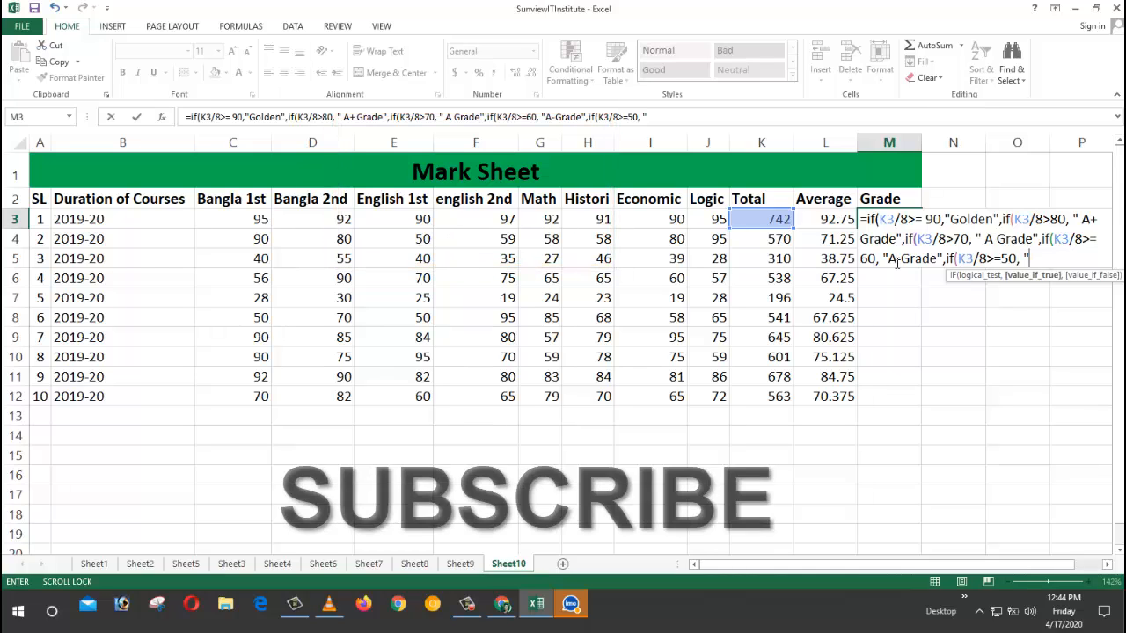
type("B Gr")
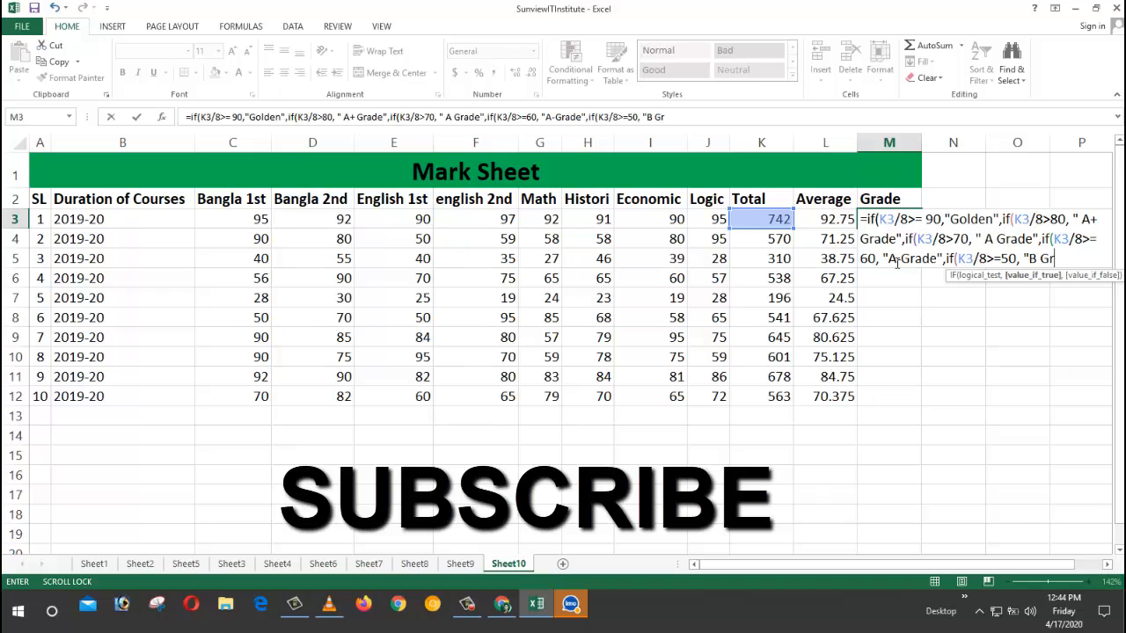
type("ade")
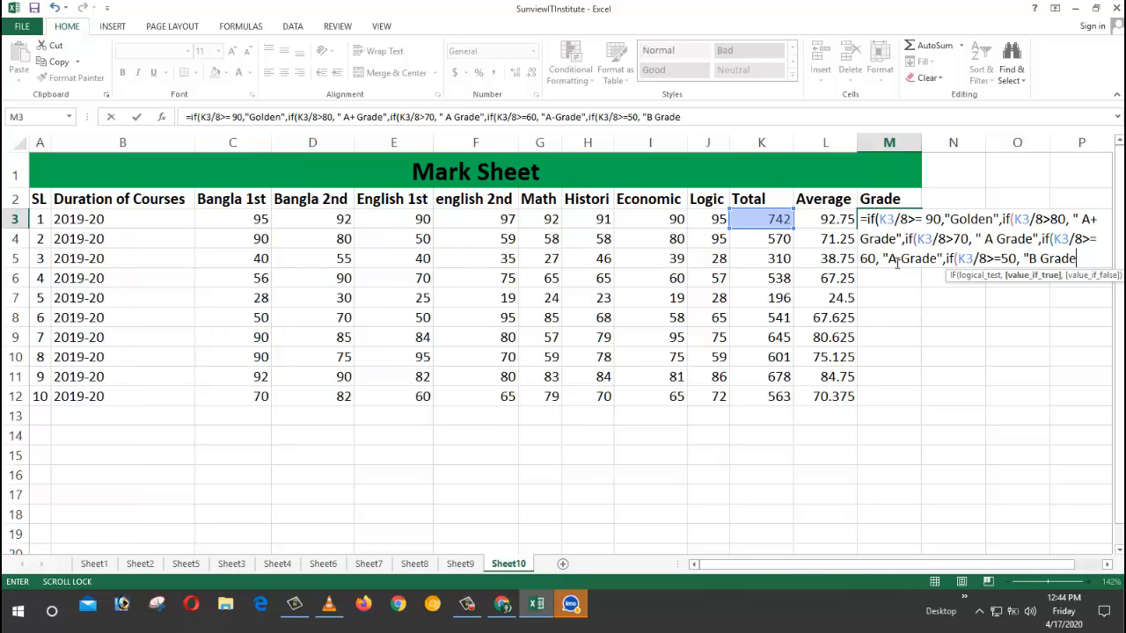
type("\",if")
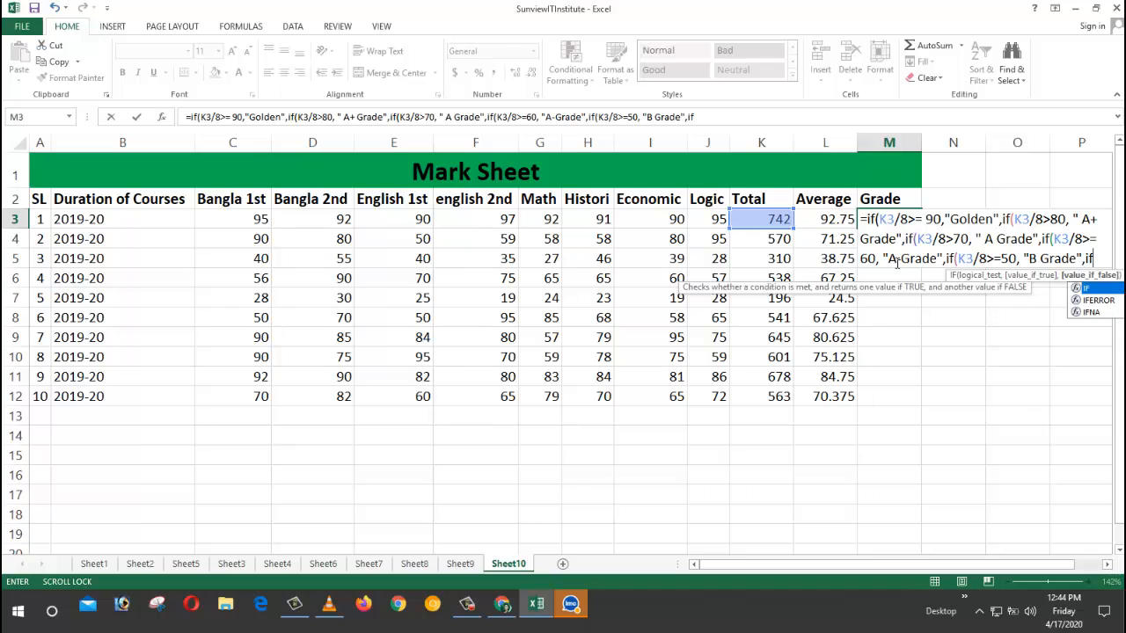
type("(")
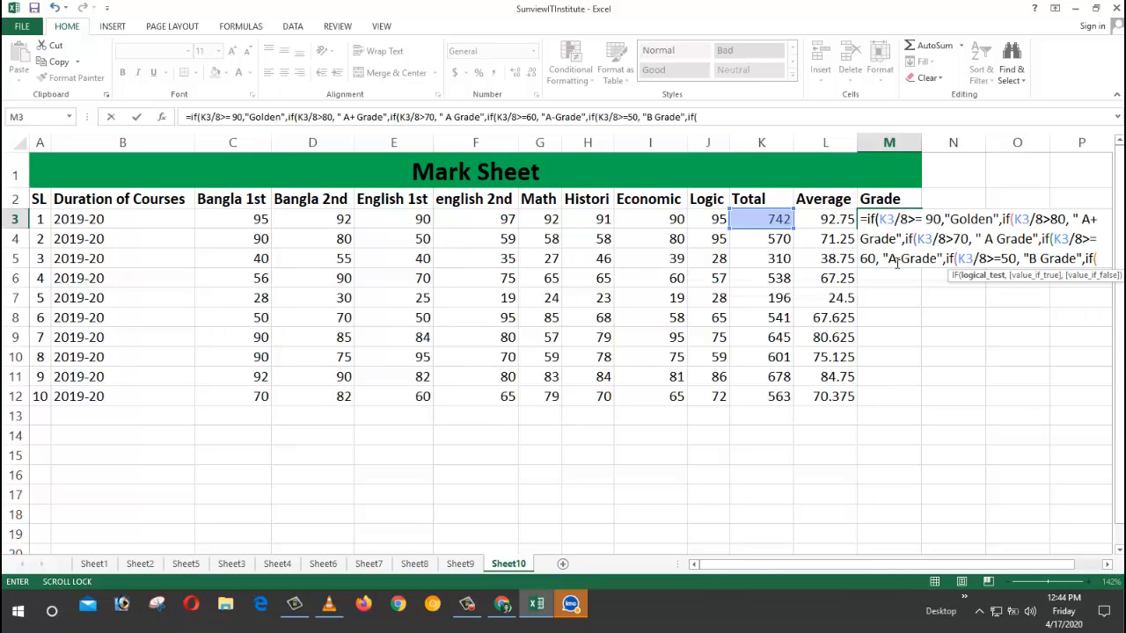
Step: Dismiss the missing-parenthesis warning and return to the end of the M3 formula
key("Return")
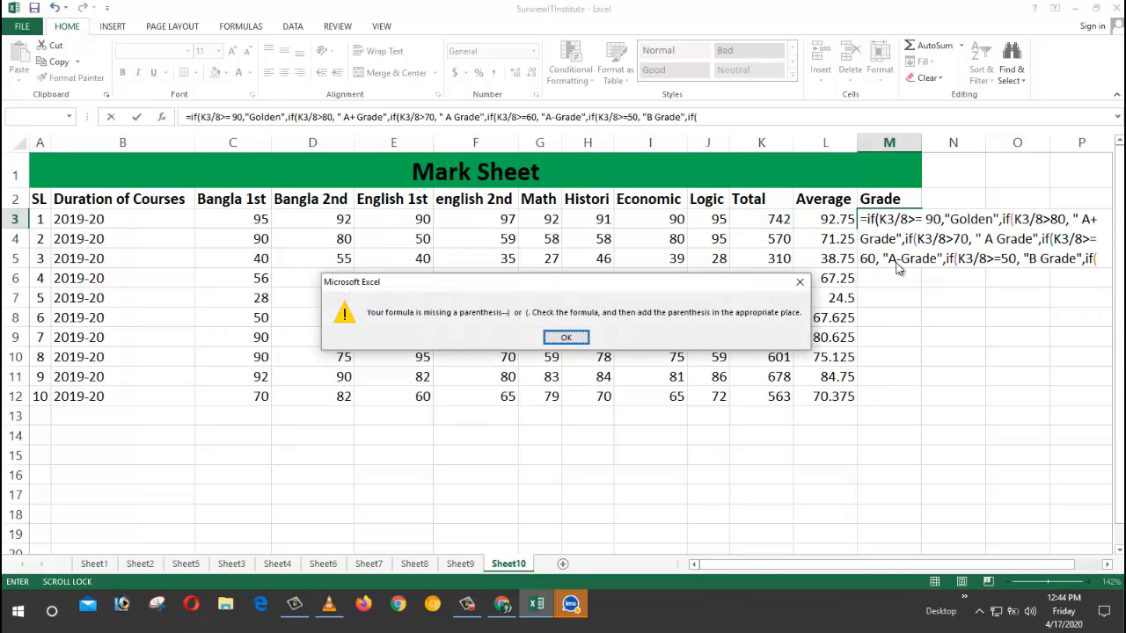
key("Return")
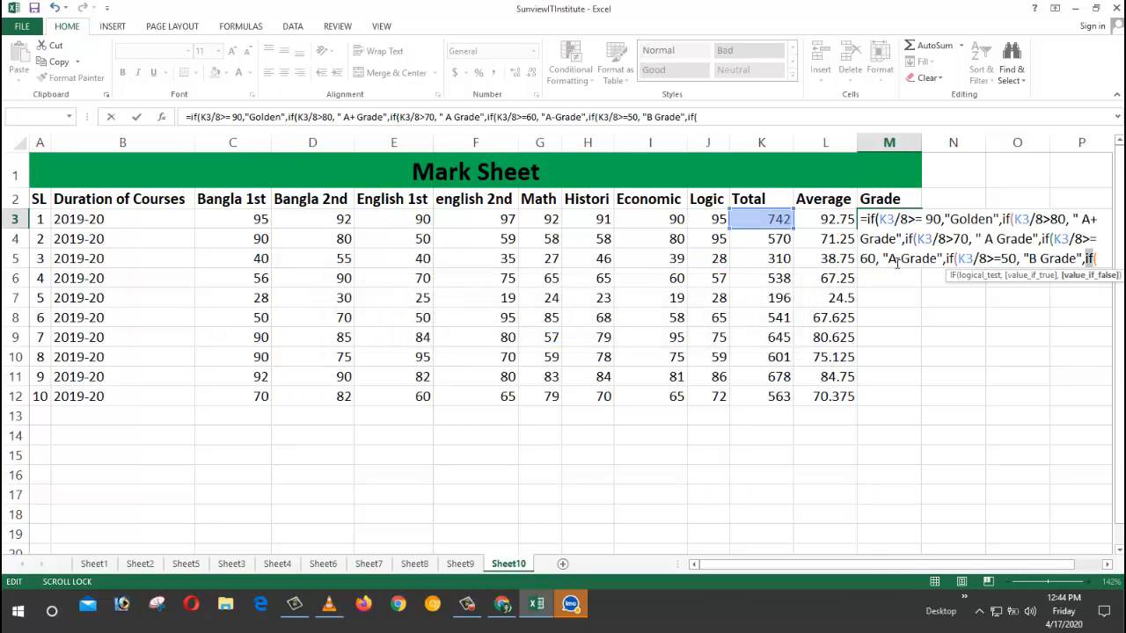
key("Right")
key("Right")
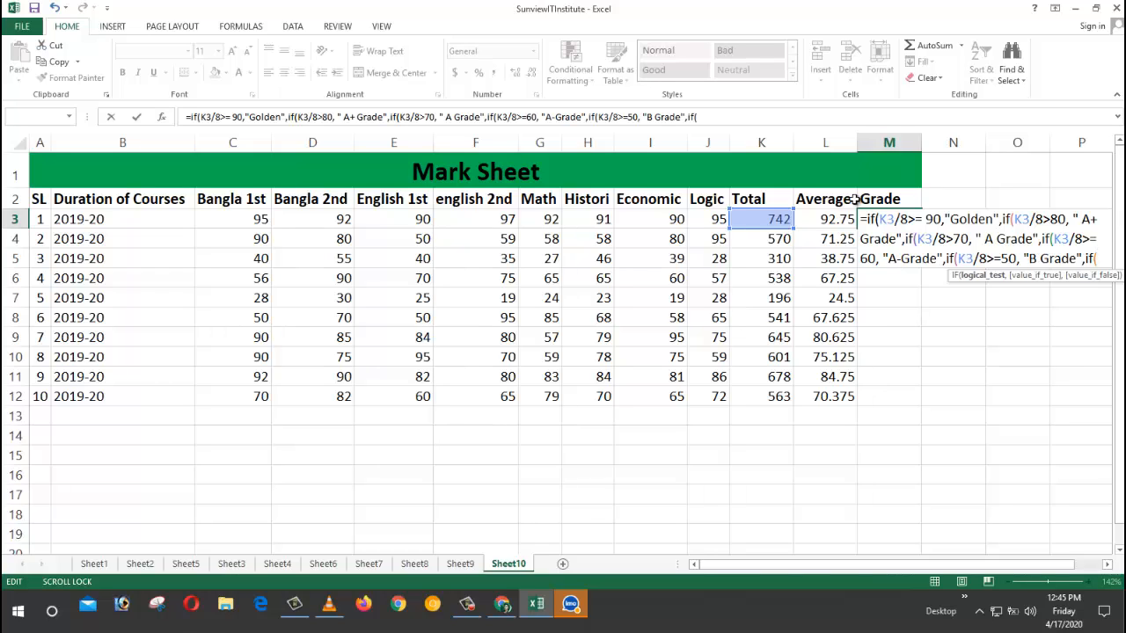
Step: Add the test K3/8>=40 returning "C Grade" and open another nested IF
left_click(759, 221)
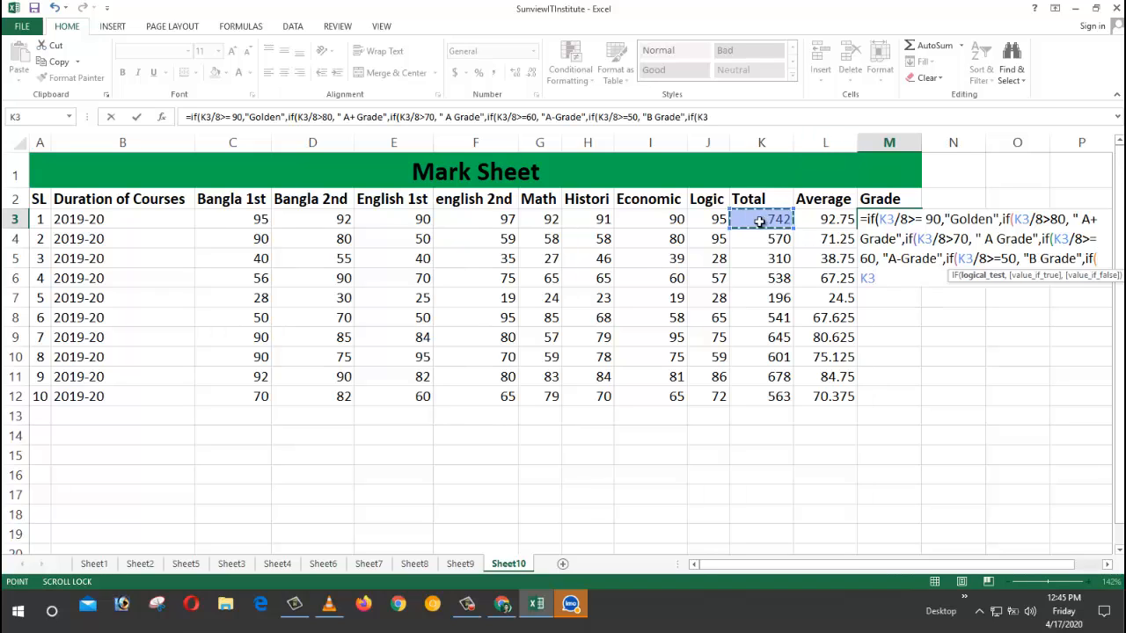
type("/8")
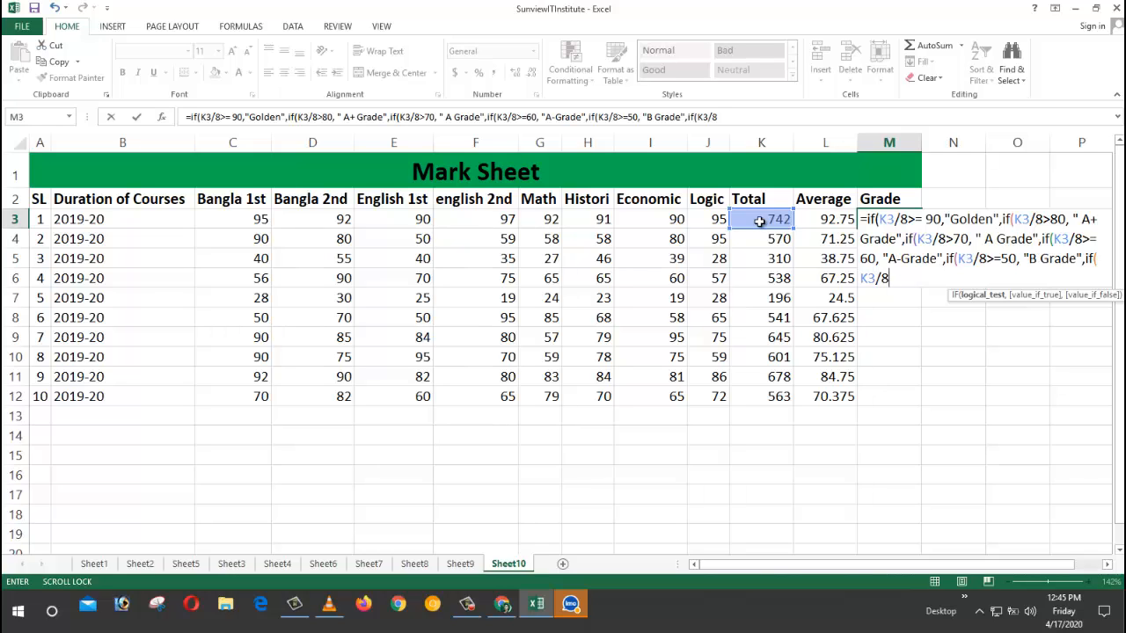
type(">=40, \"")
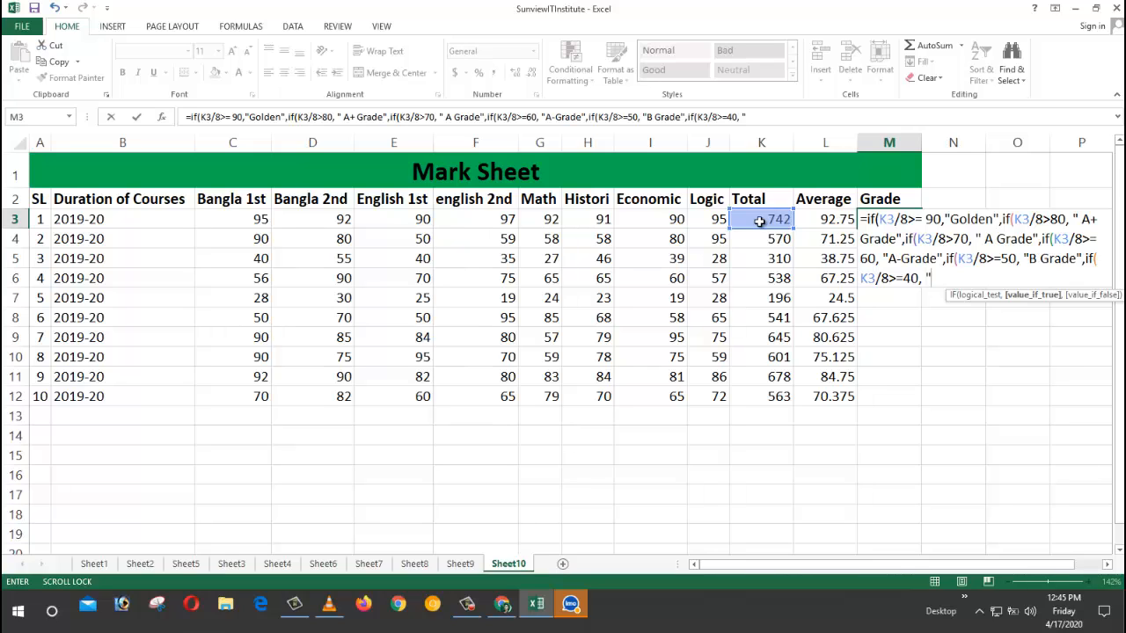
type("C Gr")
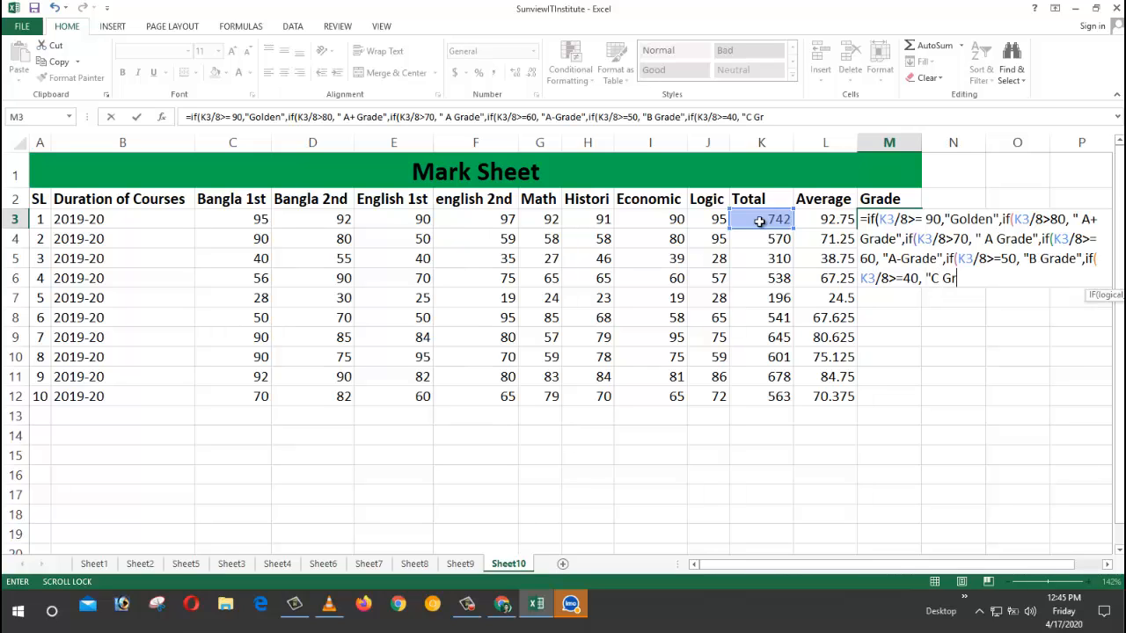
type("ade")
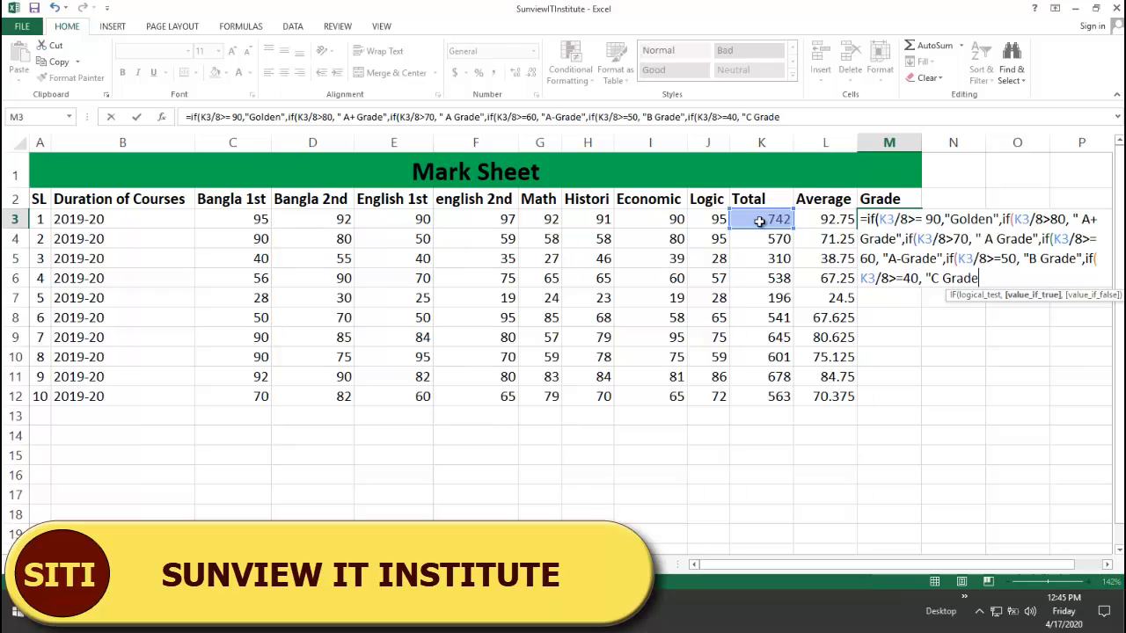
type("\"")
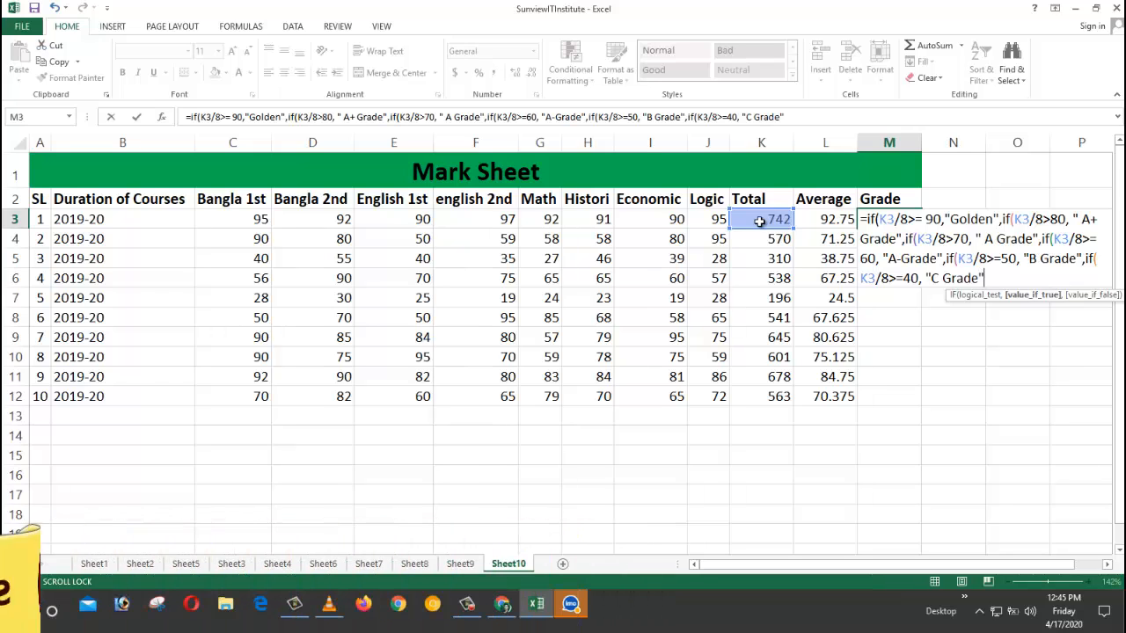
type(",")
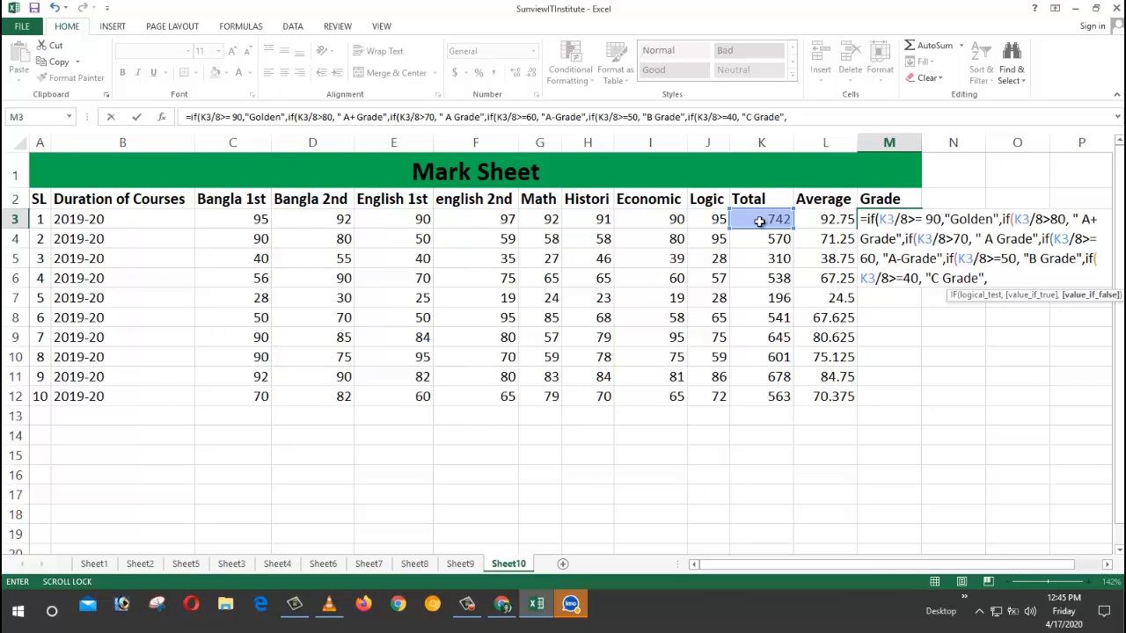
type("if(")
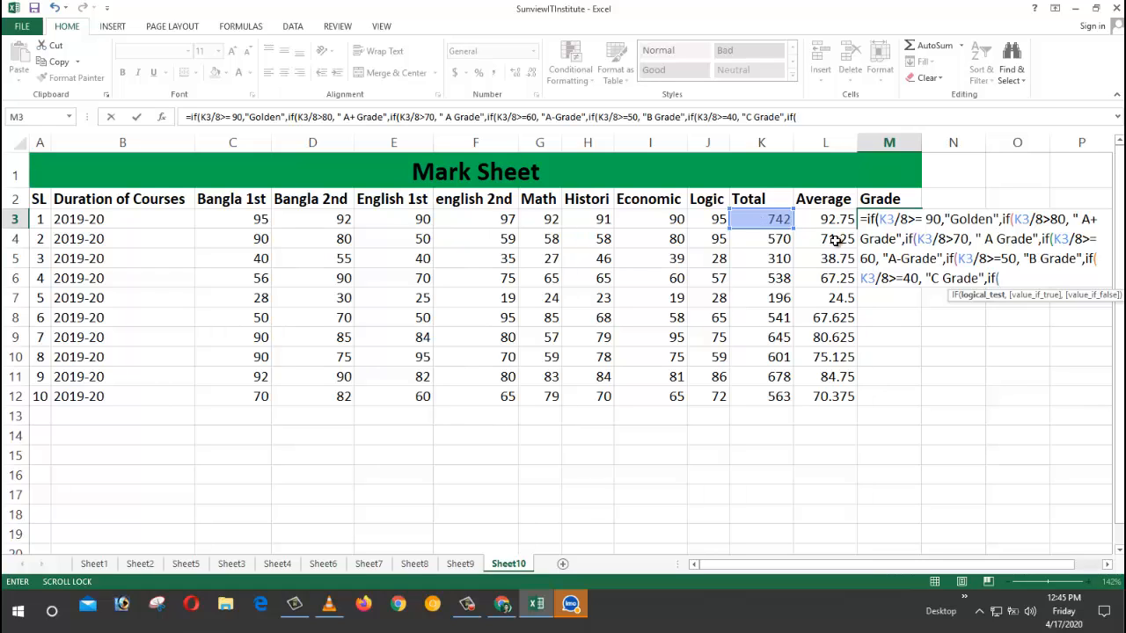
Step: Add the final test K3/8>=33 returning "D Grade" with an empty-string fallback
left_click(774, 218)
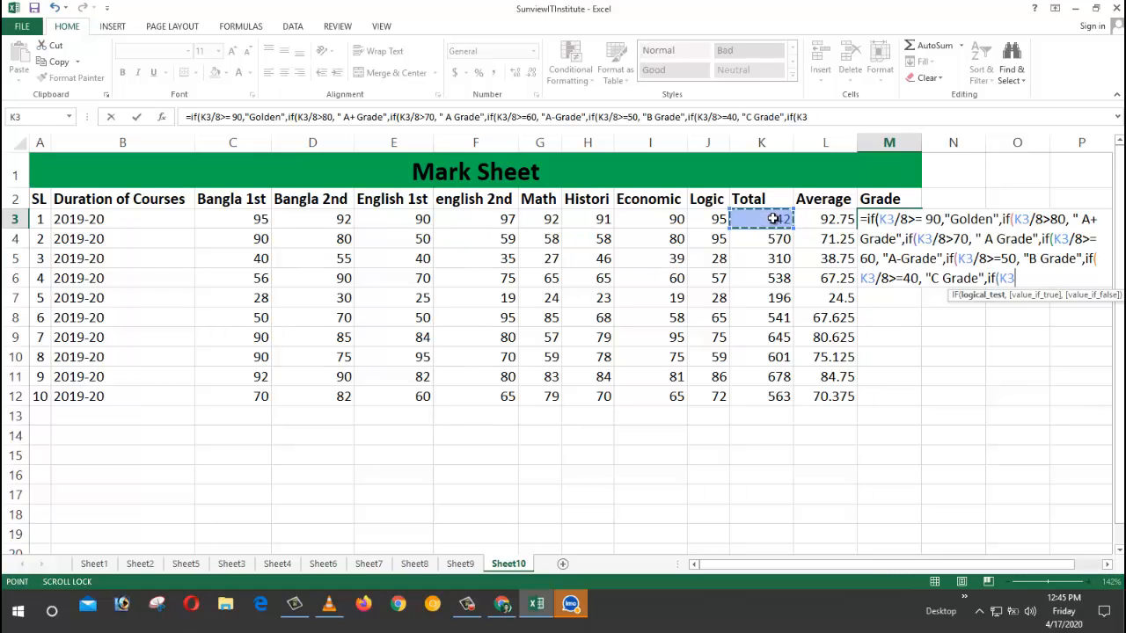
type("/8")
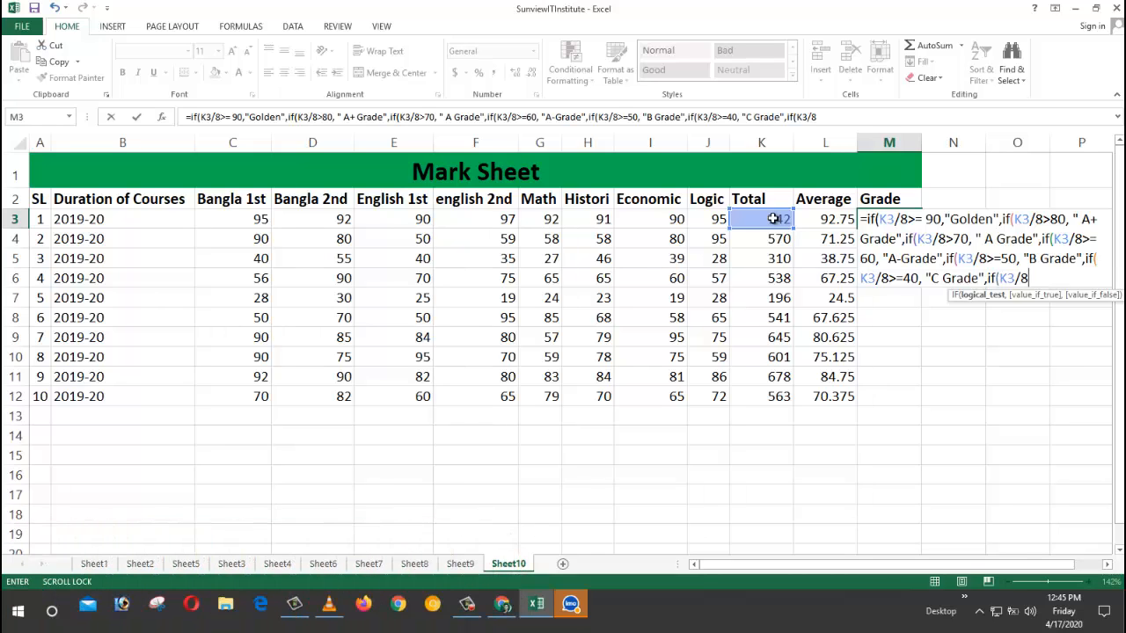
type(">")
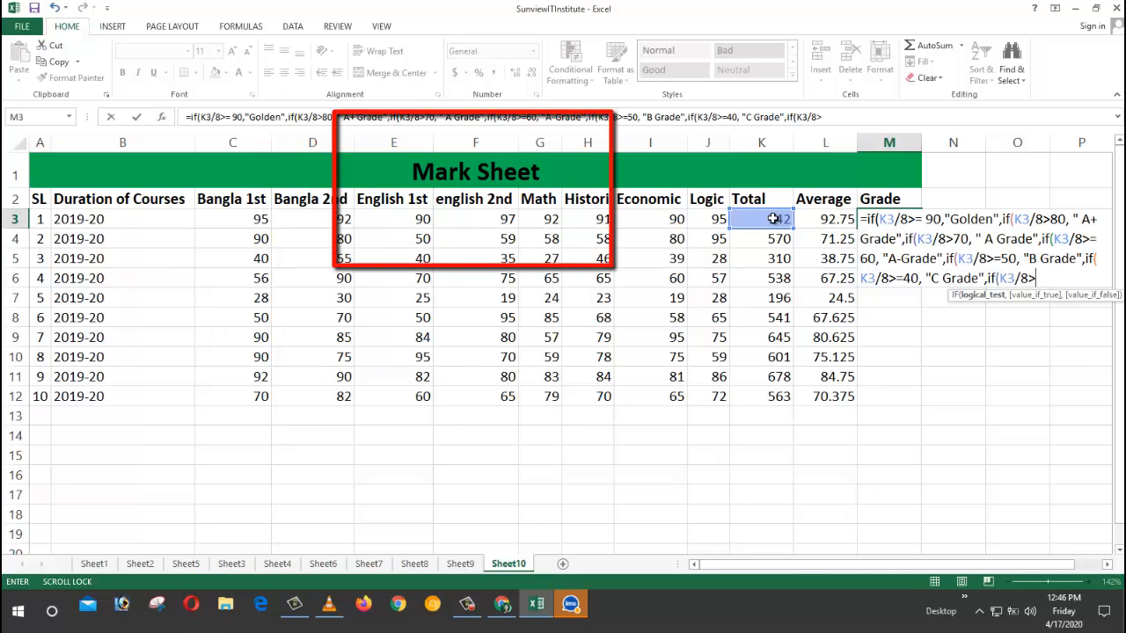
type("=33")
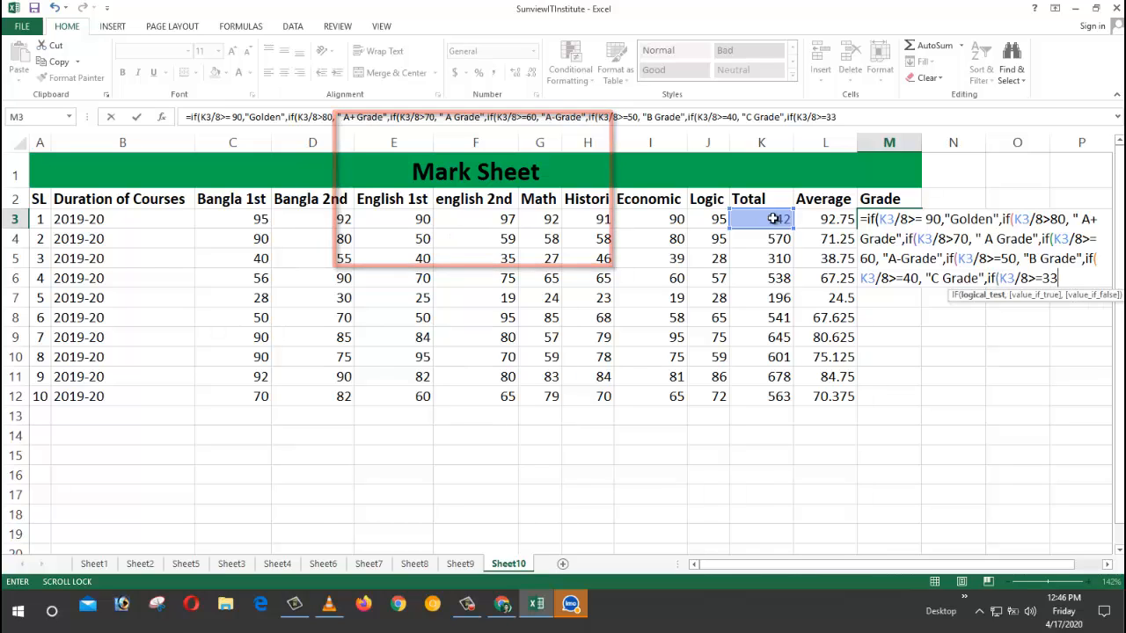
type(",")
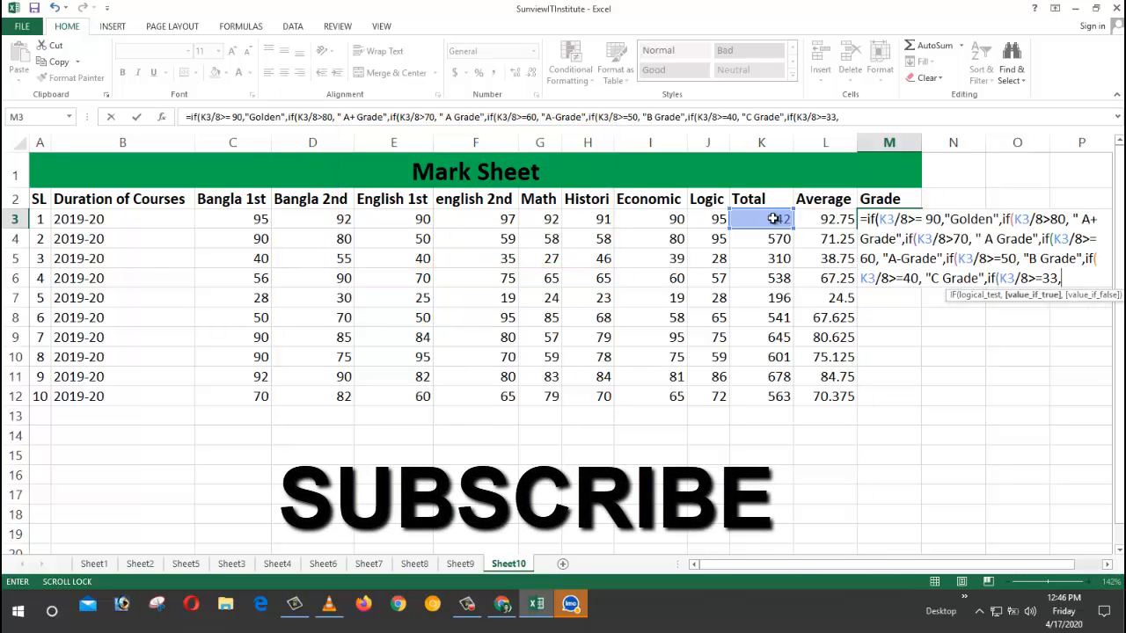
type(" \"D")
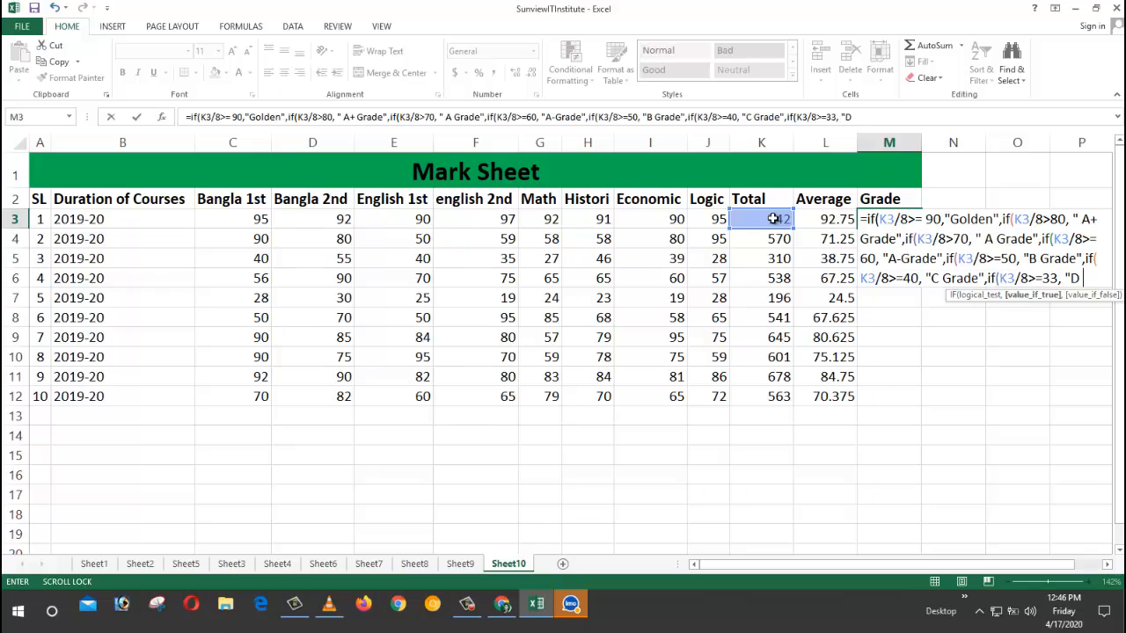
type(" Grade")
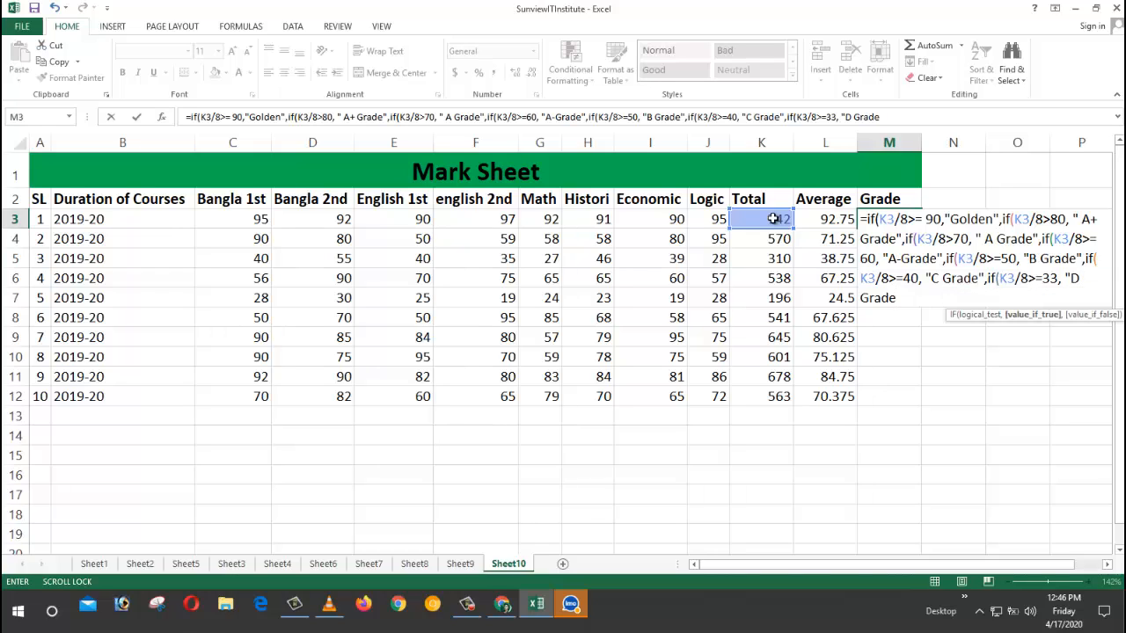
type("\", ")
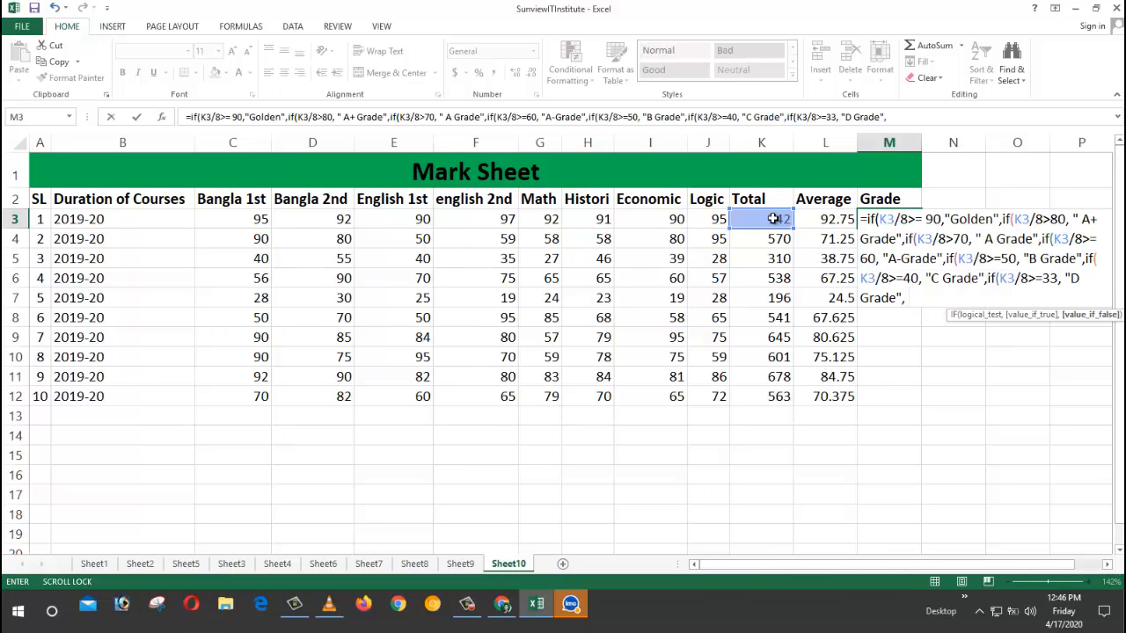
type("\"\"")
key("Scroll_Lock")
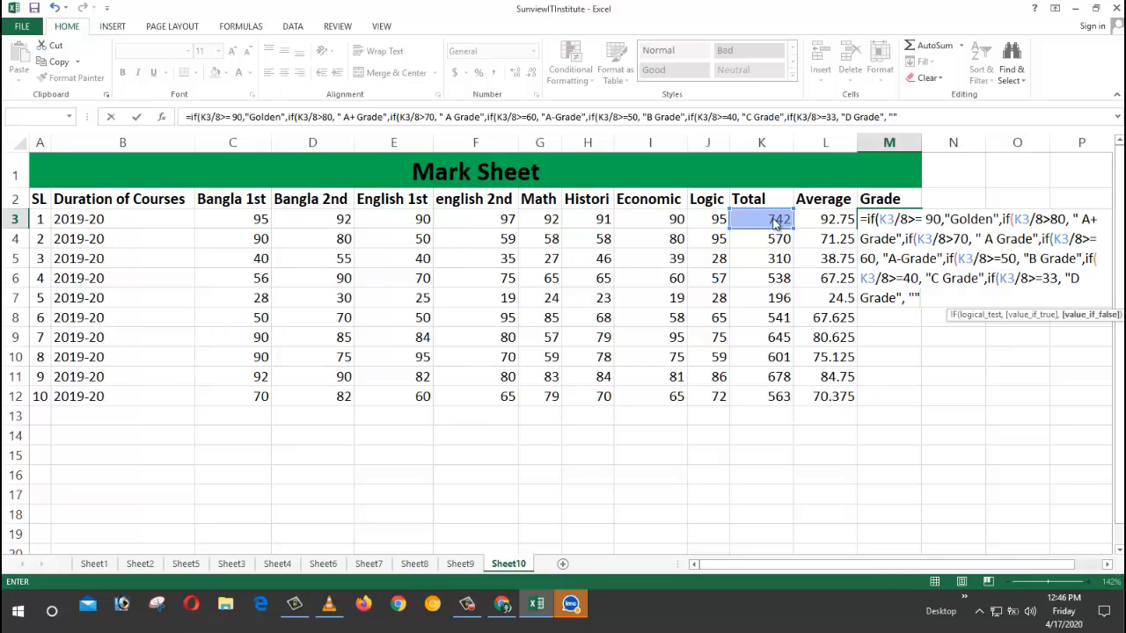
key("Return")
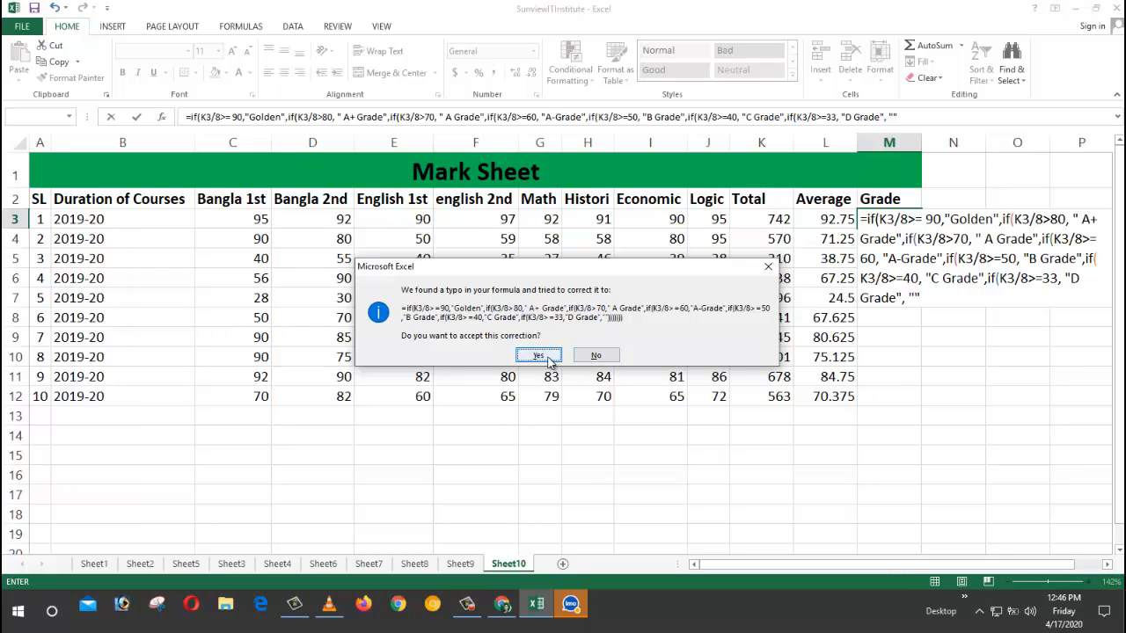
left_click(598, 356)
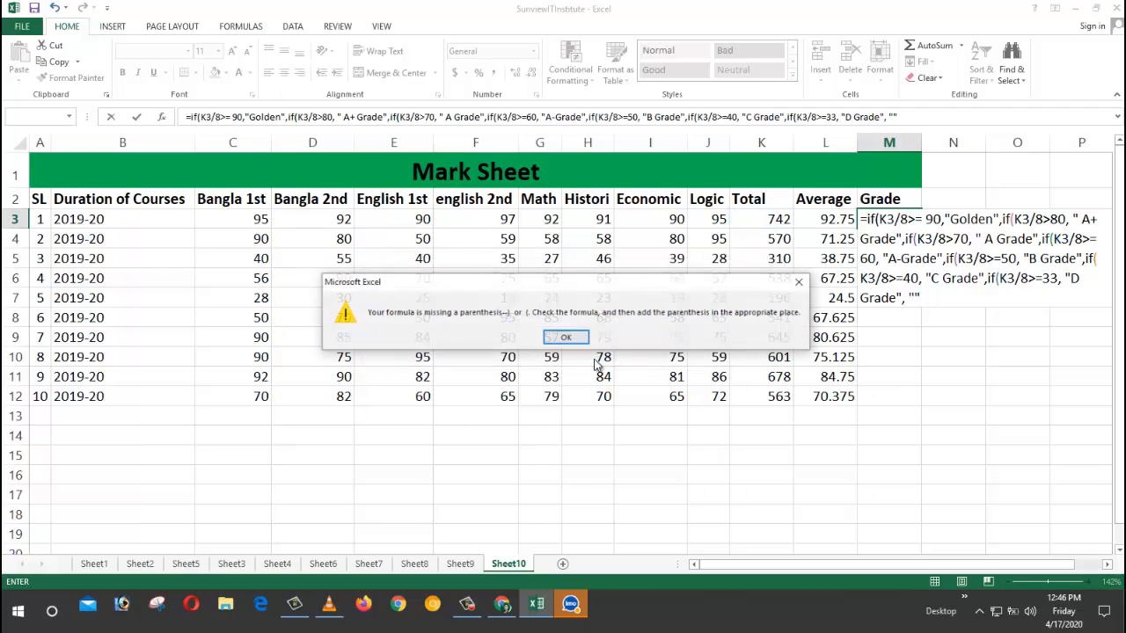
left_click(568, 339)
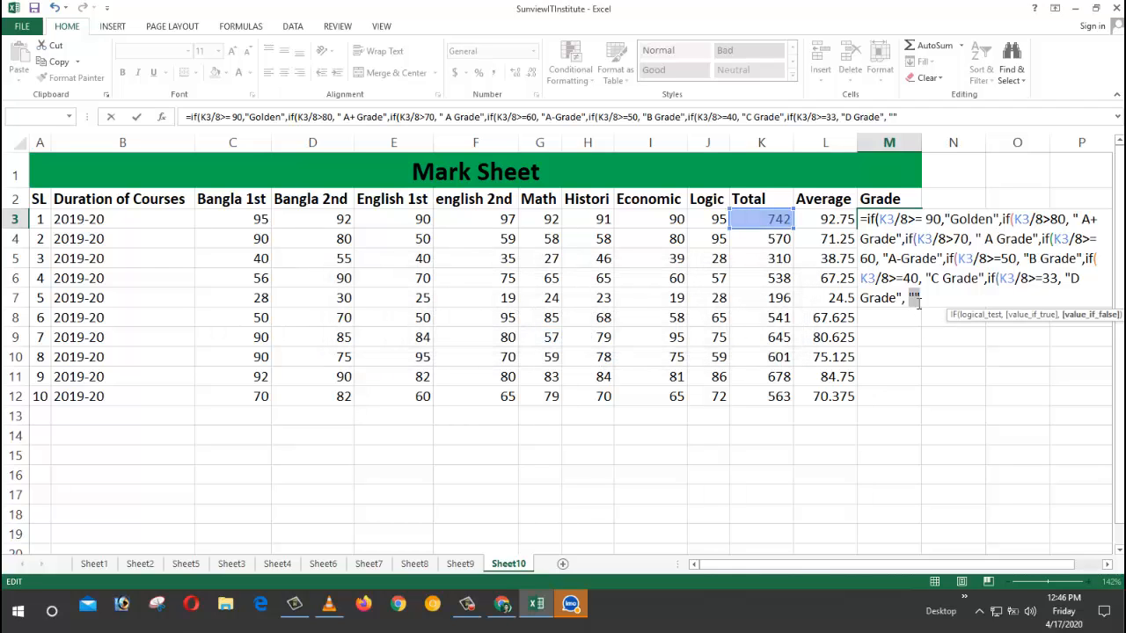
left_click(916, 299)
Step: Make the fallback "Fail", add five closing parentheses and enter the formula
type("Fail")
type(")))))")
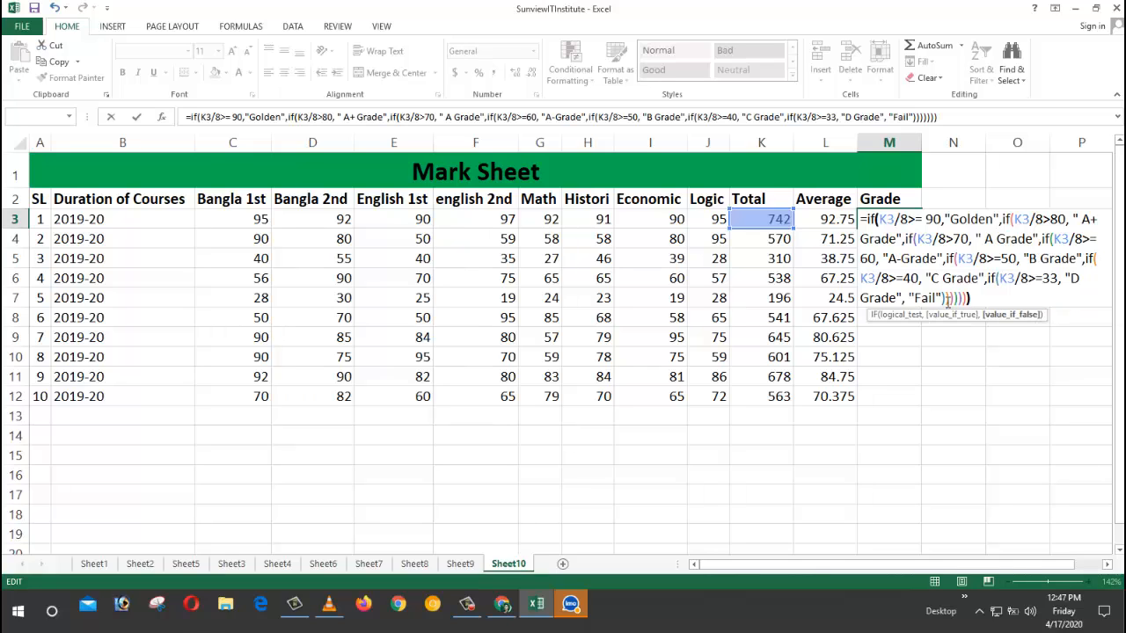
key("Return")
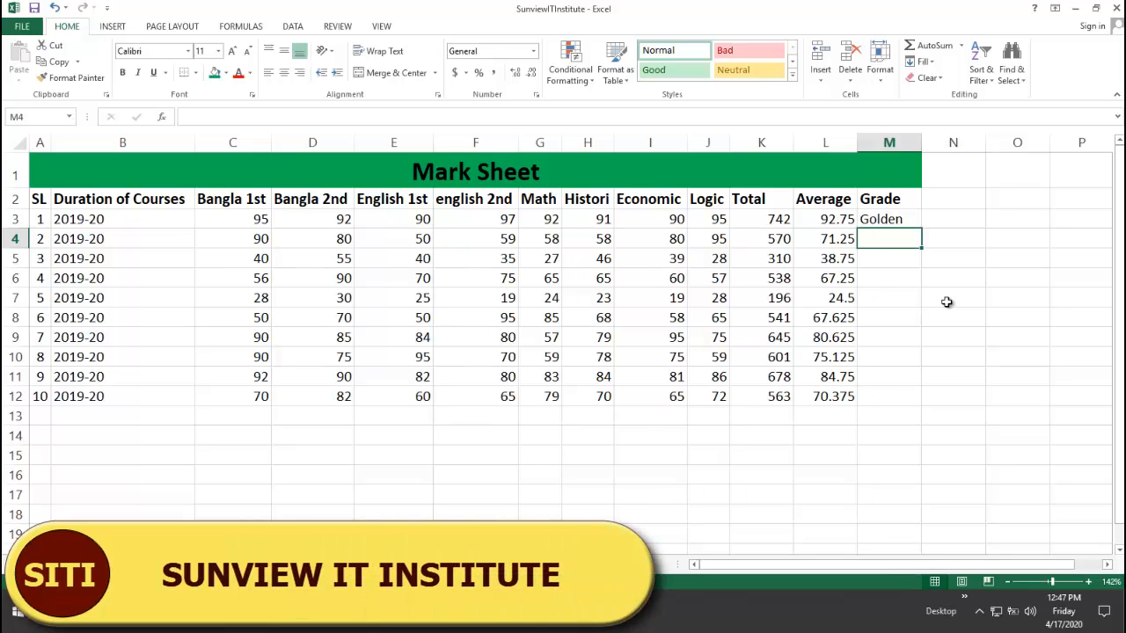
left_click(842, 222)
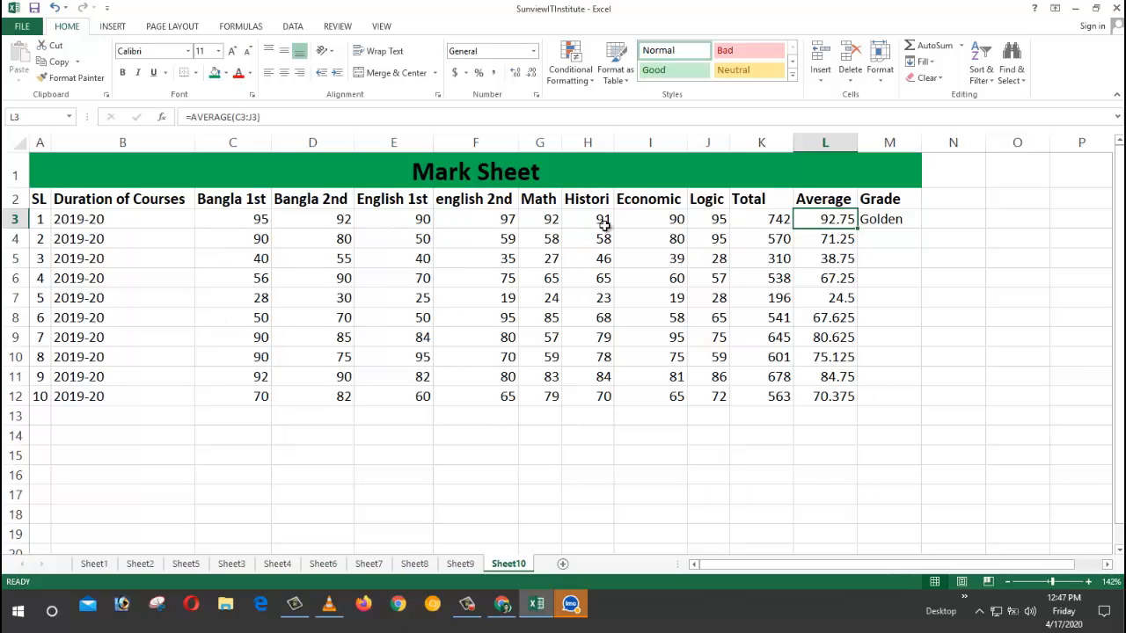
left_click(875, 223)
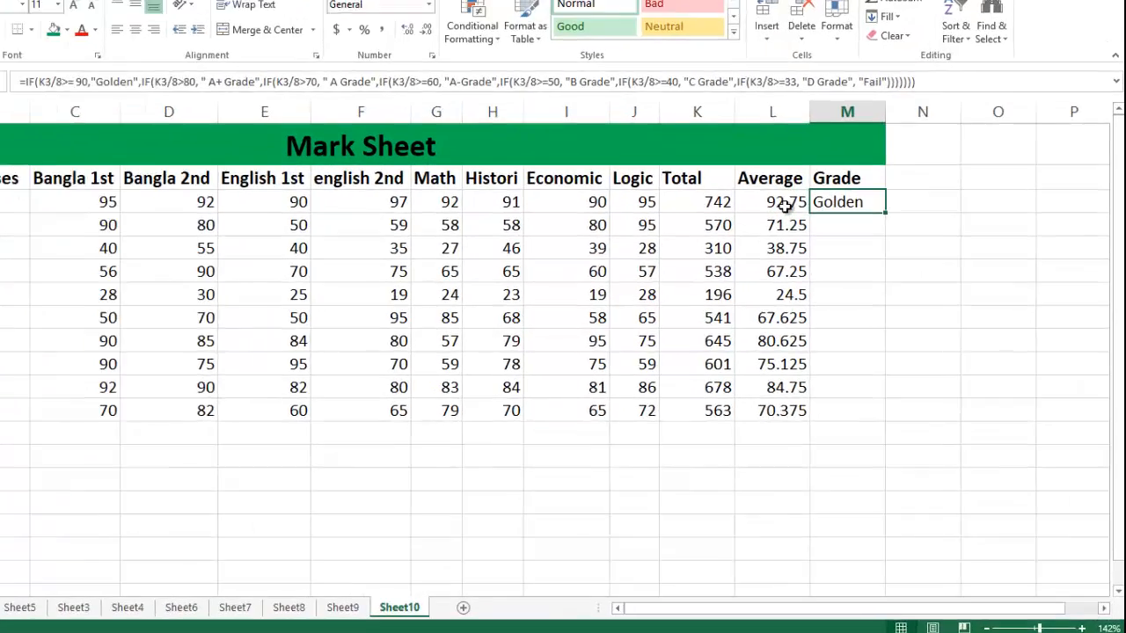
left_click(838, 223)
left_click(840, 258)
left_click(673, 127)
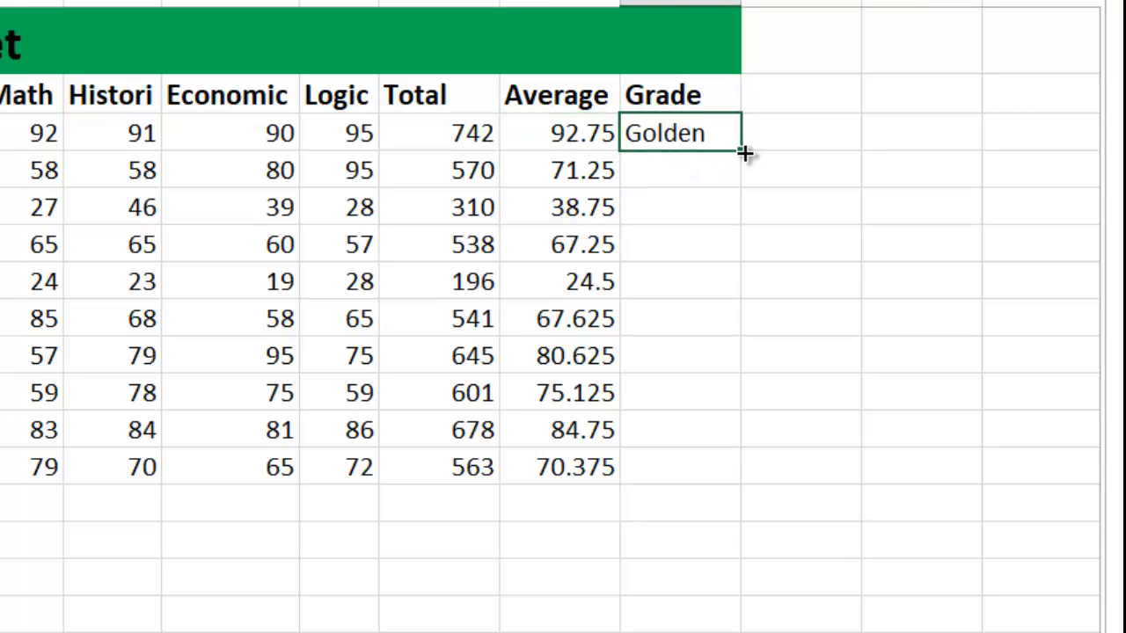
Step: Fill the grade formula down to M12; check 24.5→Fail, 67.25→A-Grade, 38.75→D Grade
left_click_drag(741, 151, 752, 483)
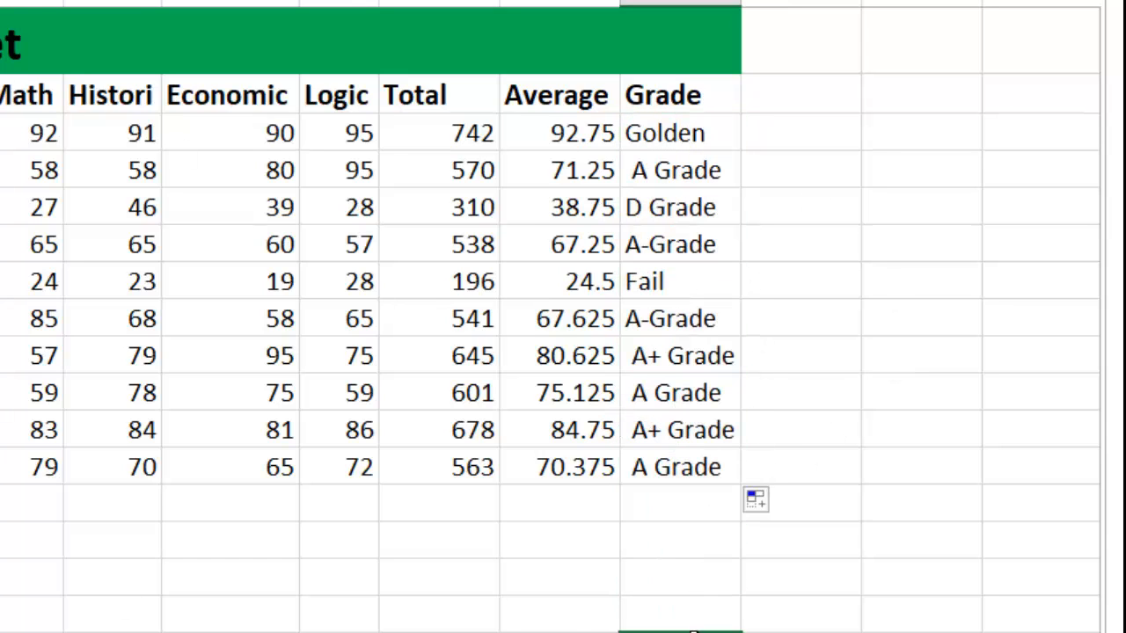
left_click(578, 281)
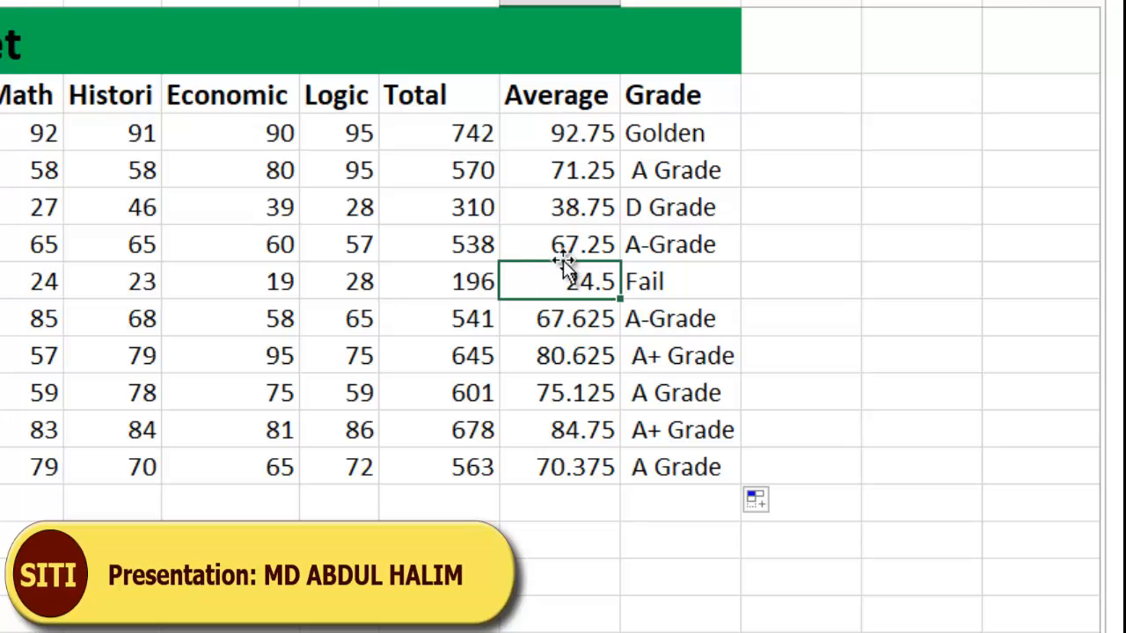
left_click(661, 281)
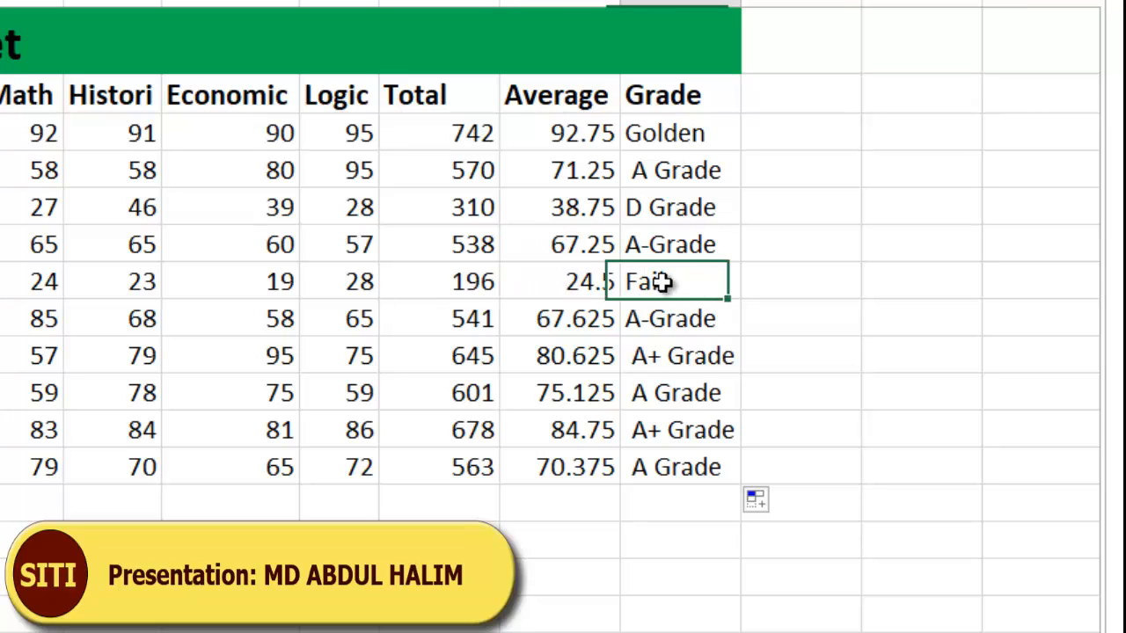
left_click(587, 249)
left_click(673, 251)
left_click(574, 208)
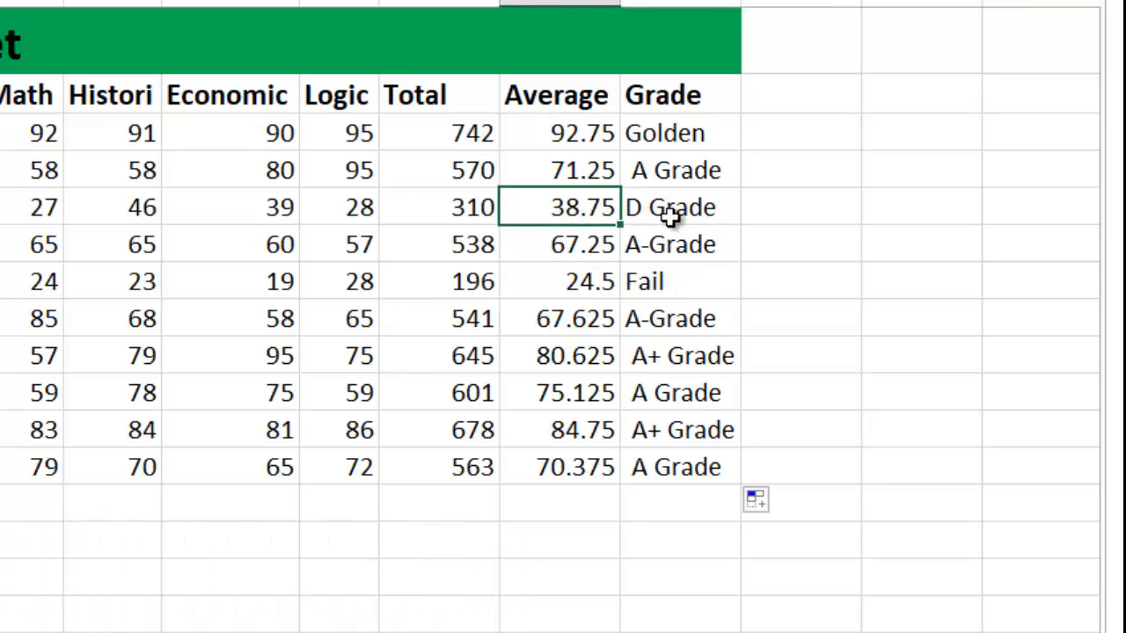
left_click(668, 211)
Step: Verify averages 71.25, 84.75 and 92.75 give A Grade, A+ Grade and Golden
left_click(577, 173)
left_click(662, 174)
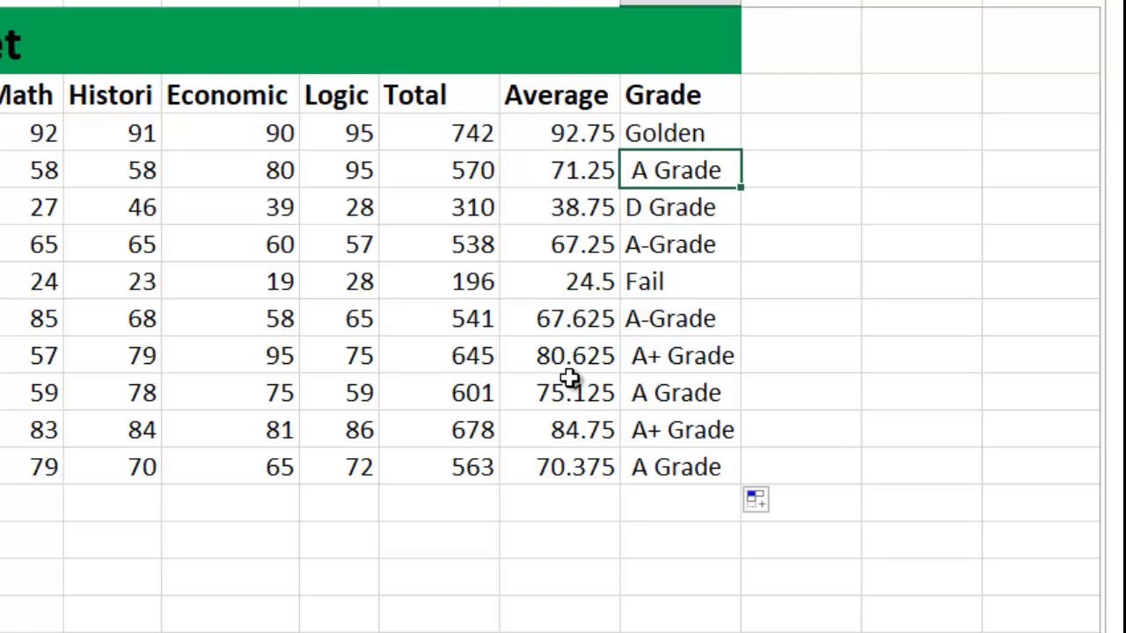
left_click(576, 431)
left_click(676, 441)
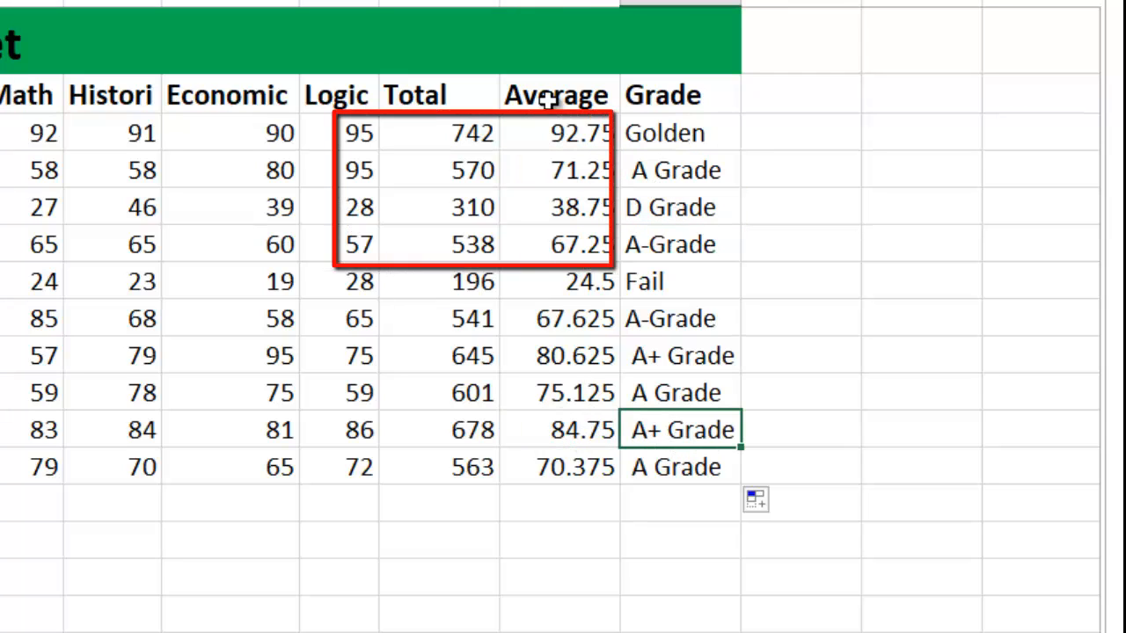
left_click(566, 144)
left_click(685, 141)
Step: Select the header row A2:M2 from SL to Grade
left_click_drag(691, 105, 3, 468)
left_click(199, 319)
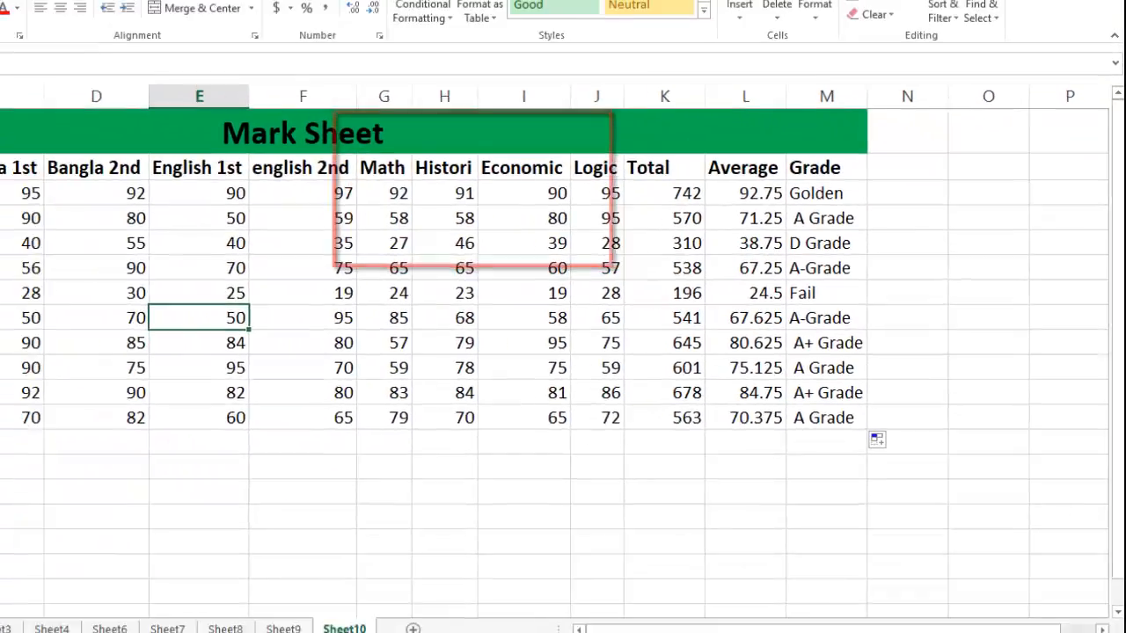
left_click_drag(38, 199, 892, 200)
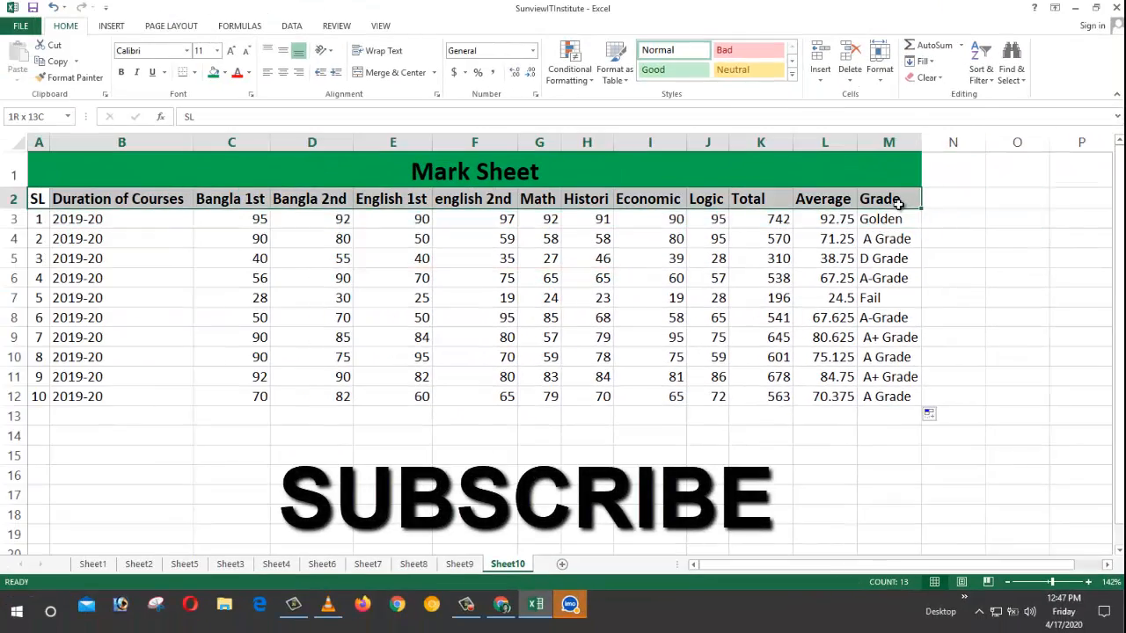
Step: Fill the selected header row with Yellow and deselect it to see the result
left_click(225, 73)
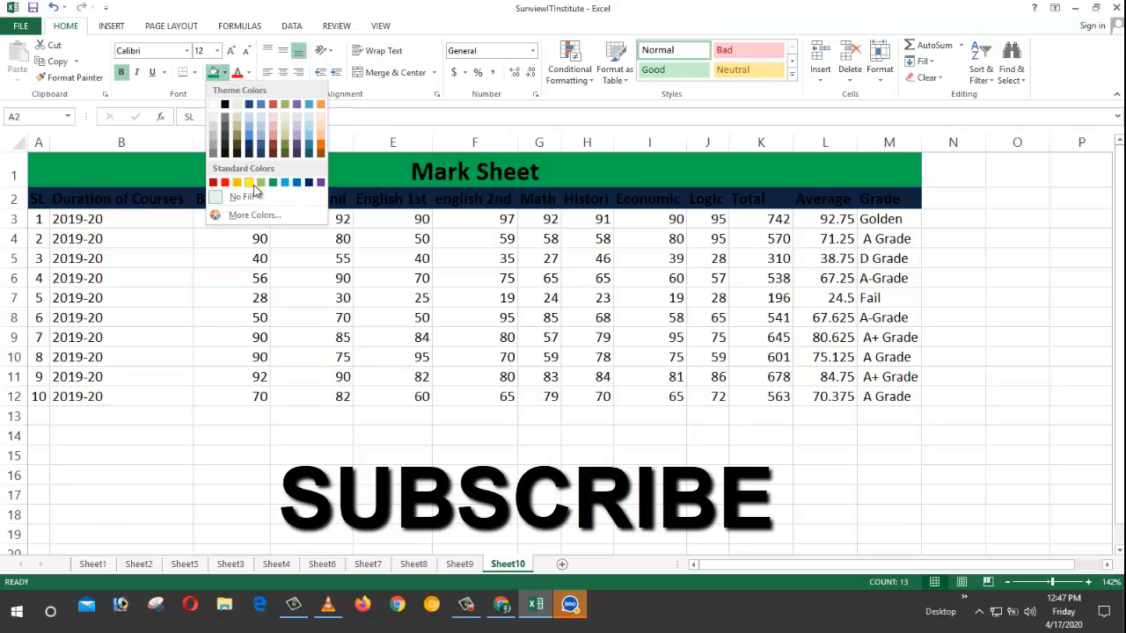
left_click(251, 184)
left_click_drag(475, 376, 328, 358)
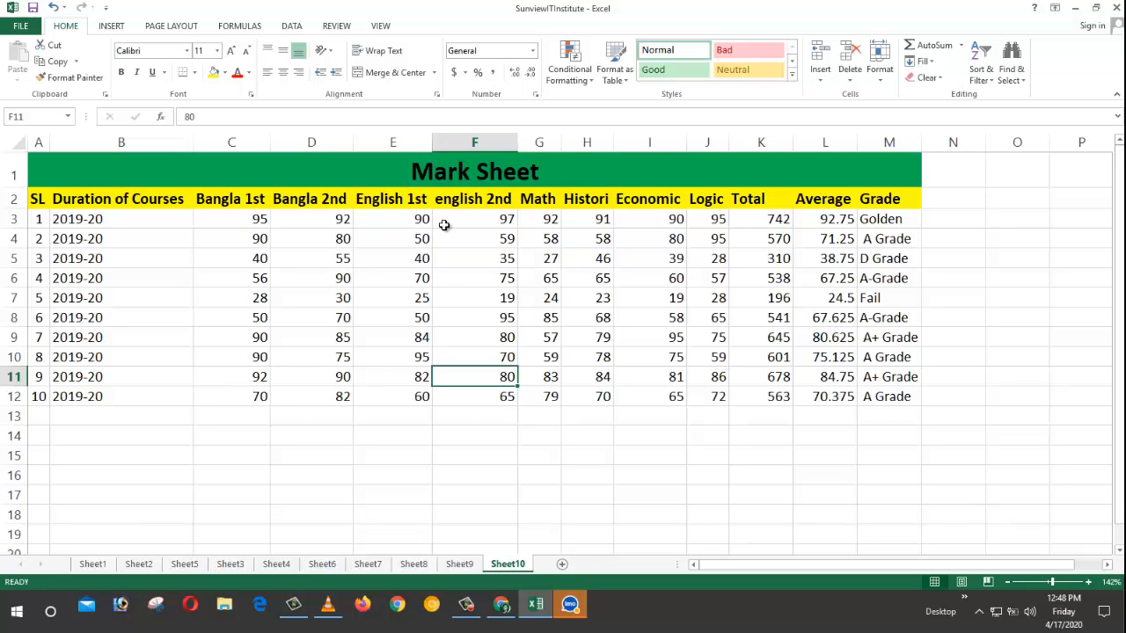
left_click(48, 169)
left_click_drag(48, 169, 790, 396)
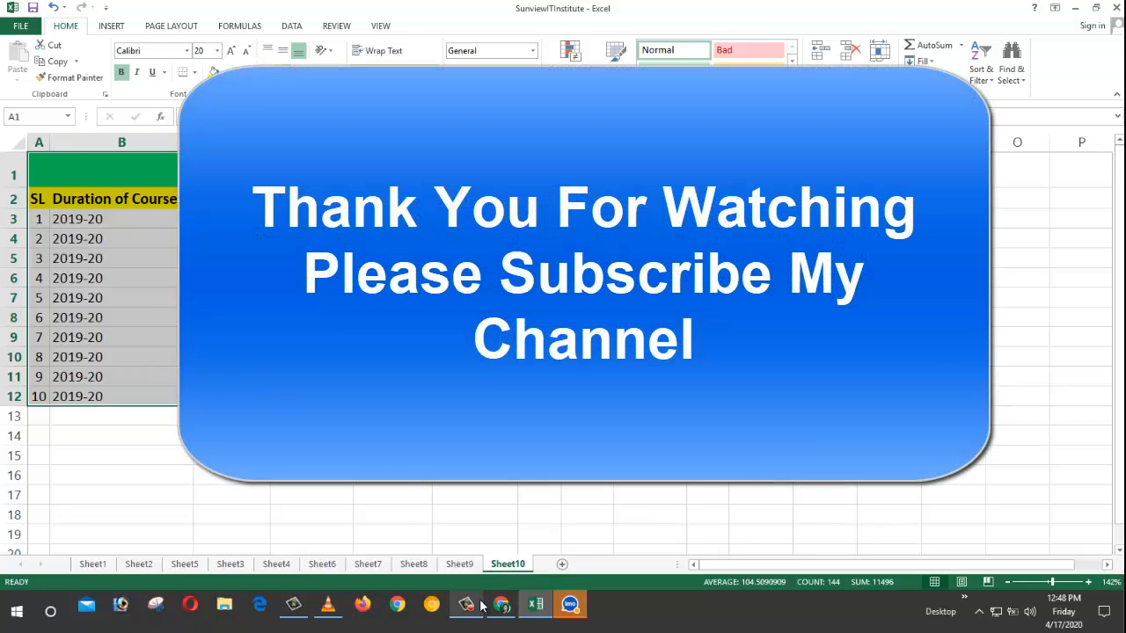
left_click(471, 607)
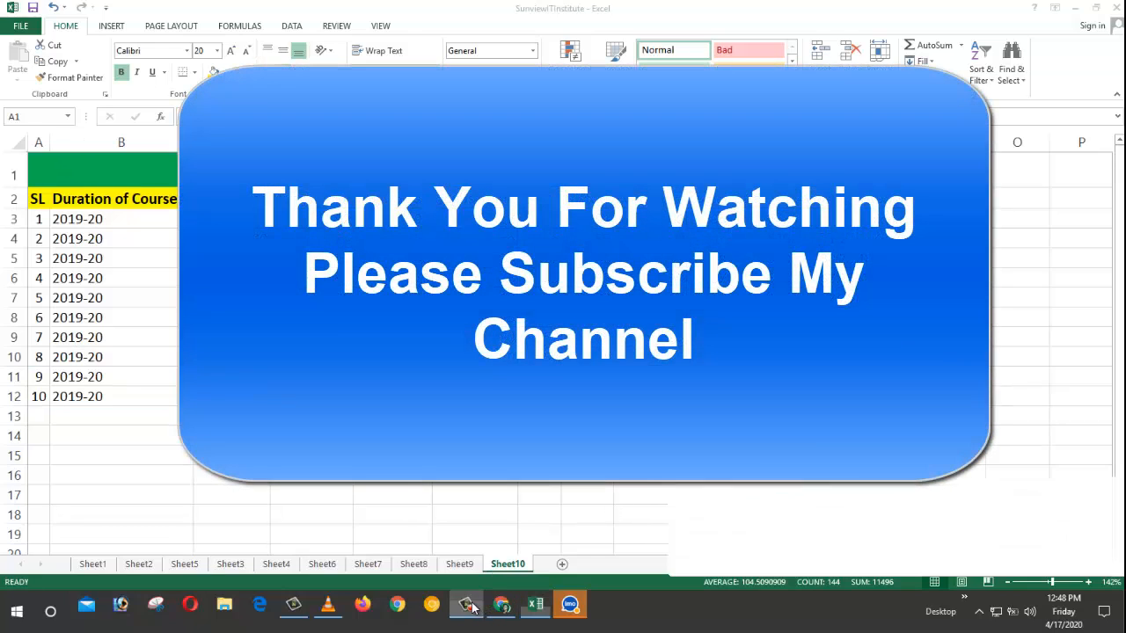